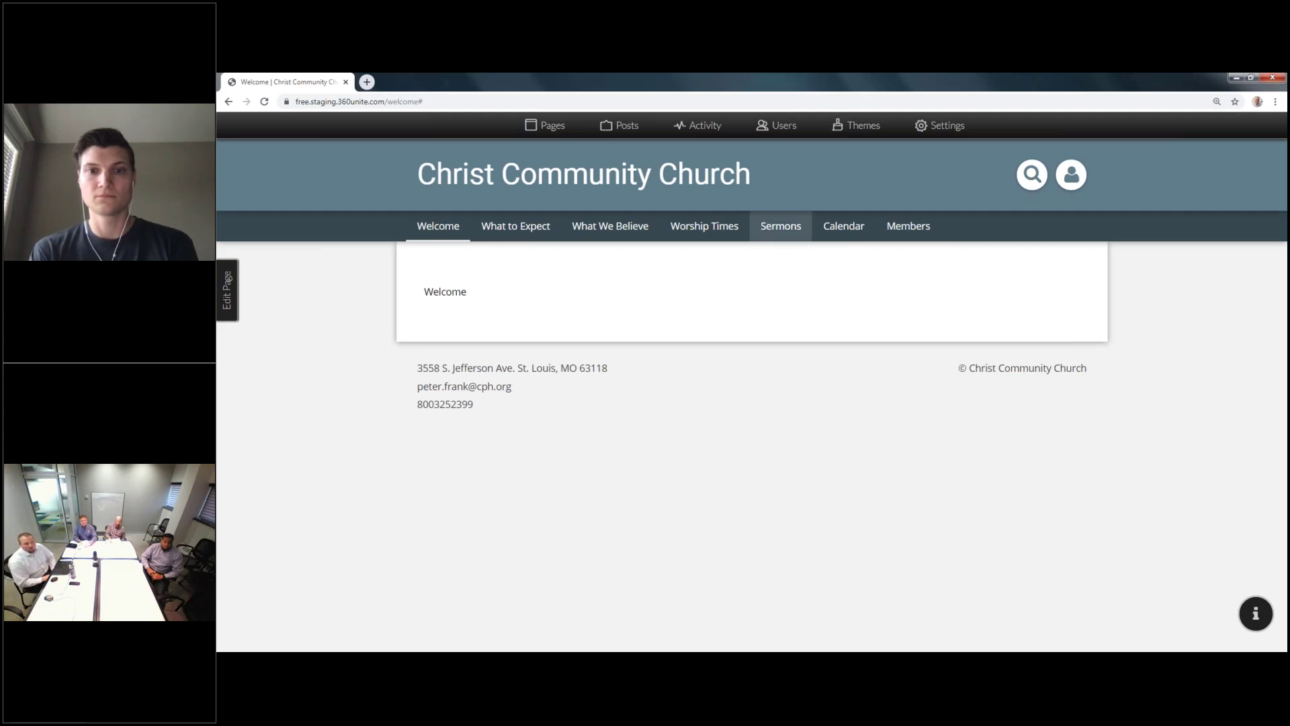
Open the Welcome page for editing and add three empty cells beside the Welcome text cell
click(228, 290)
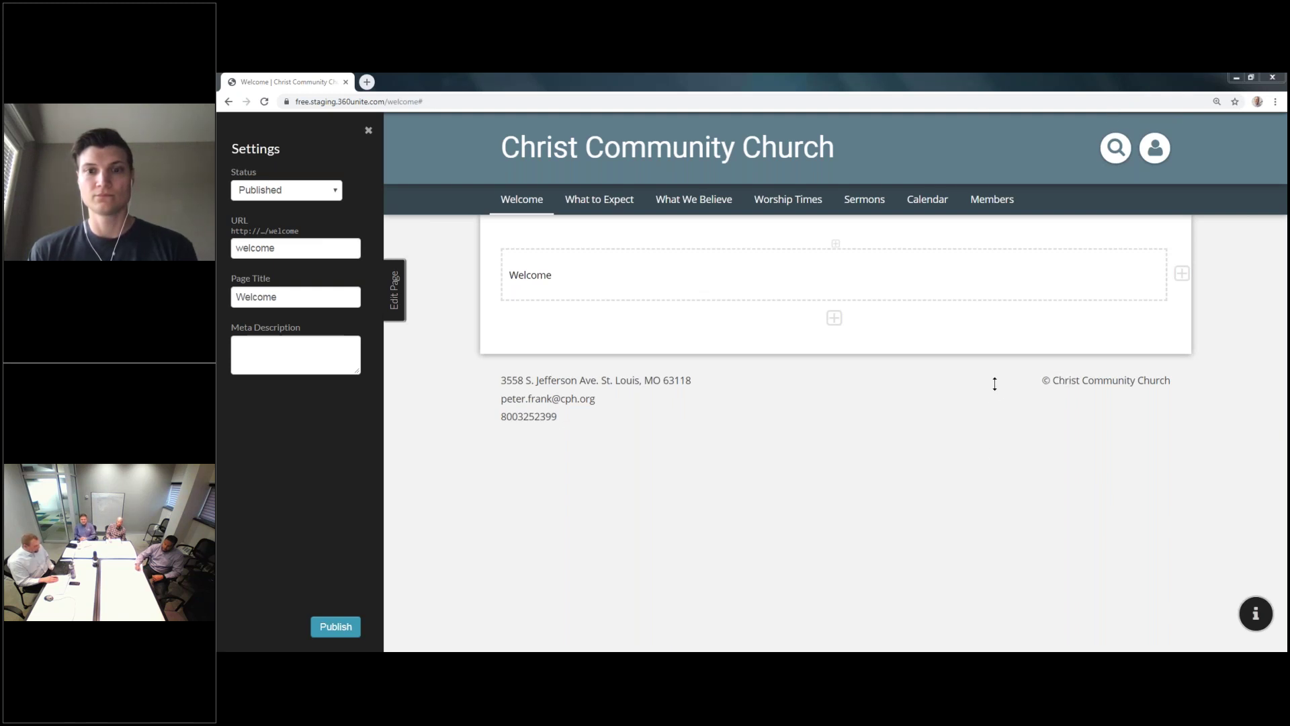
mouse_move(824, 275)
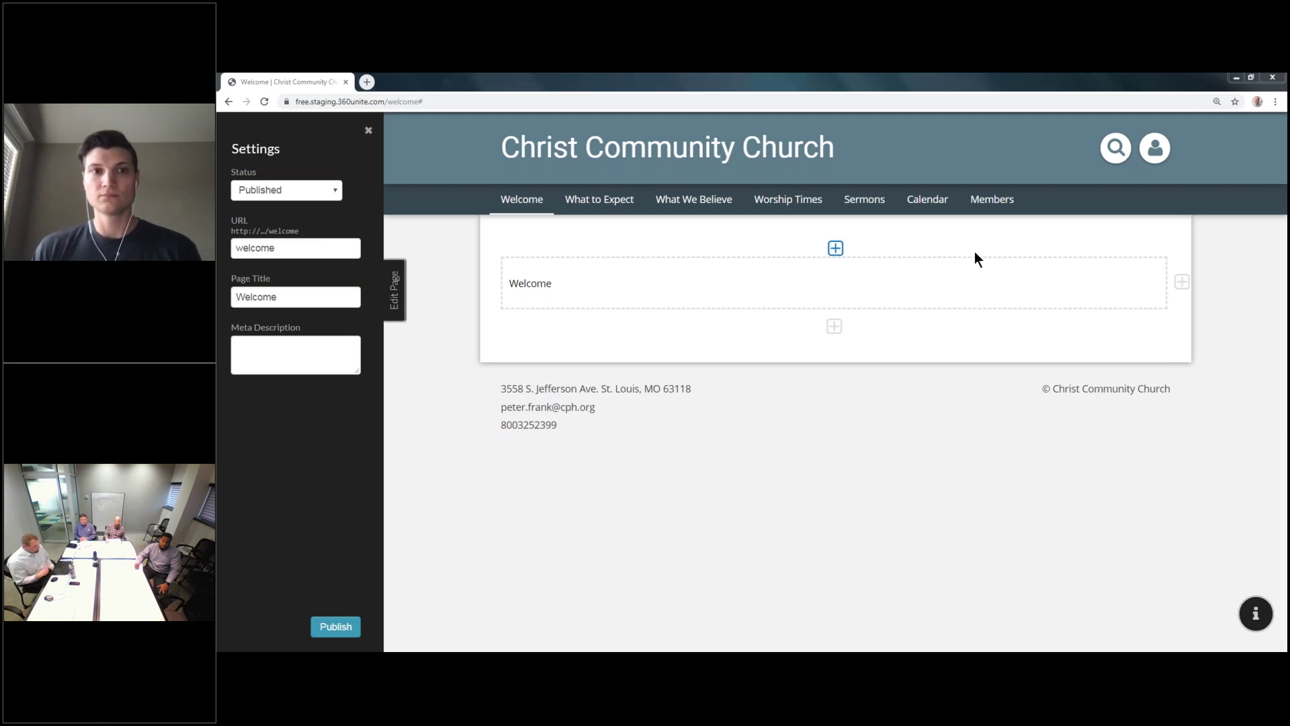
click(1181, 274)
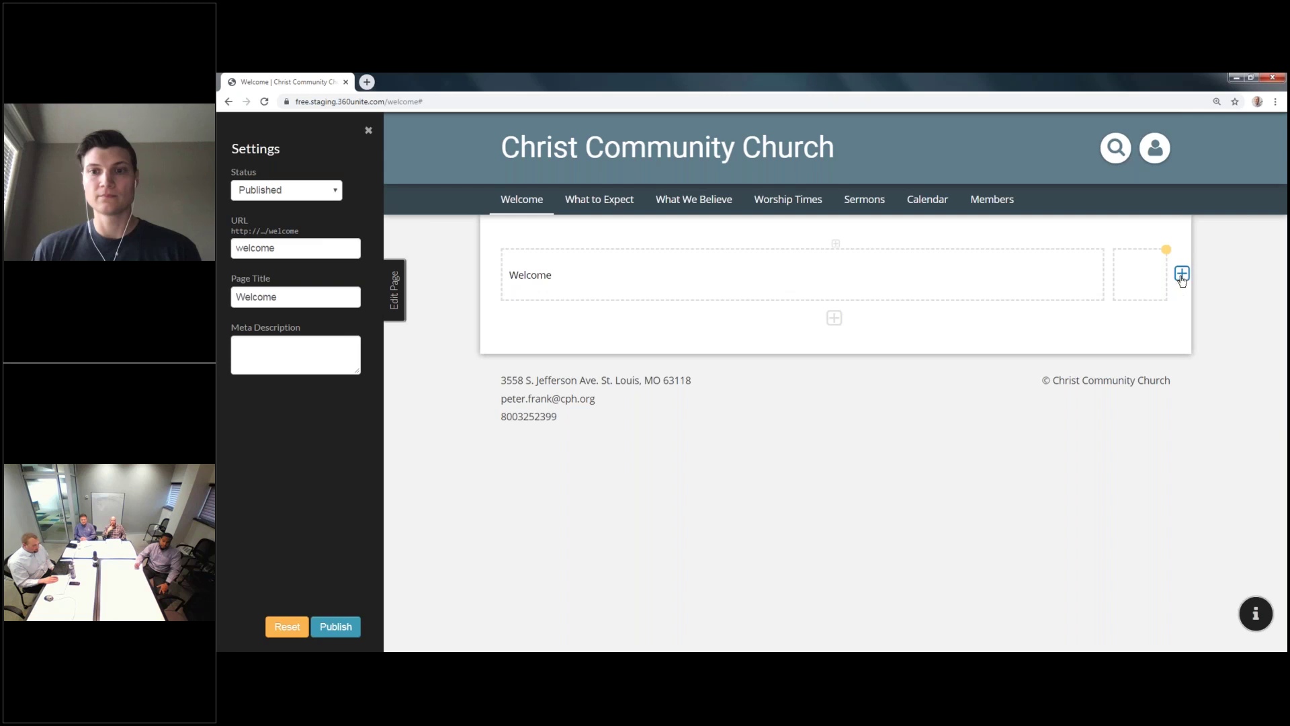
click(1182, 274)
Resize the four cells in the Welcome row so they all have equal widths
drag(986, 274, 719, 275)
drag(1052, 266, 919, 278)
drag(1108, 276, 1008, 280)
drag(895, 268, 840, 272)
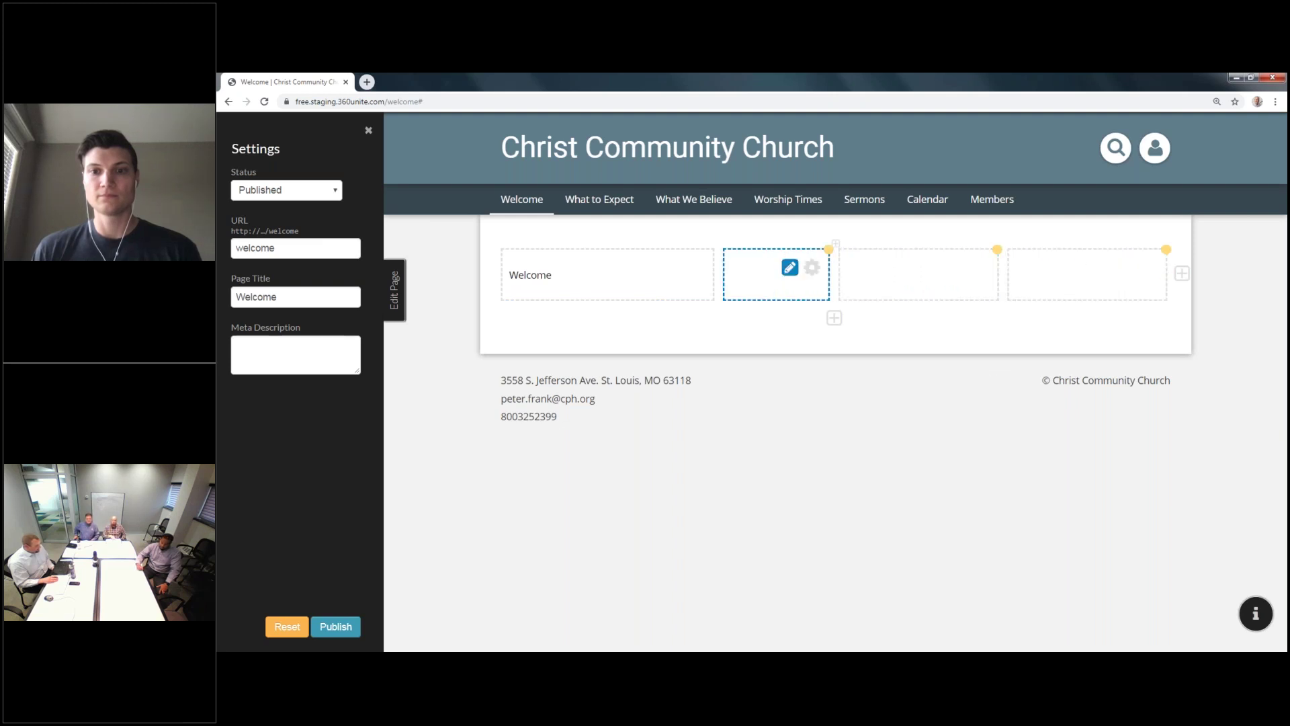
drag(719, 274, 668, 276)
click(887, 275)
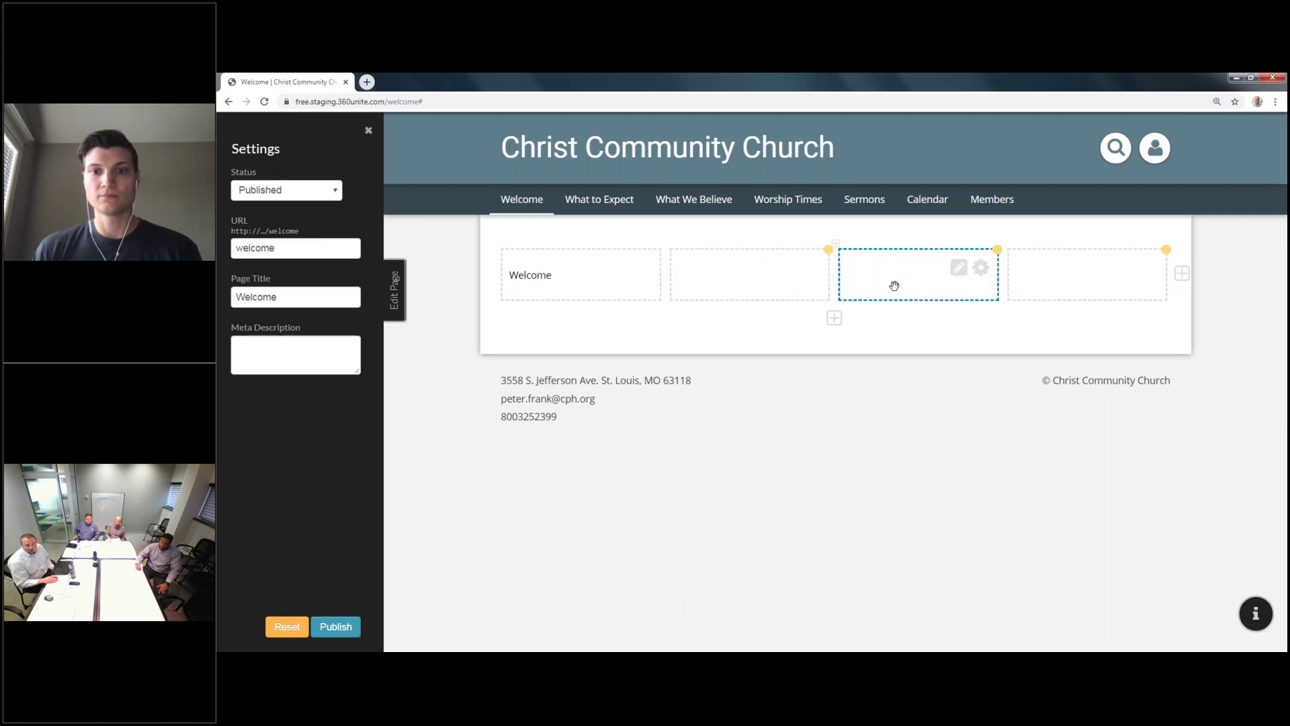
Add three rows below the Welcome row, splitting the first of them into two equal cells
click(833, 317)
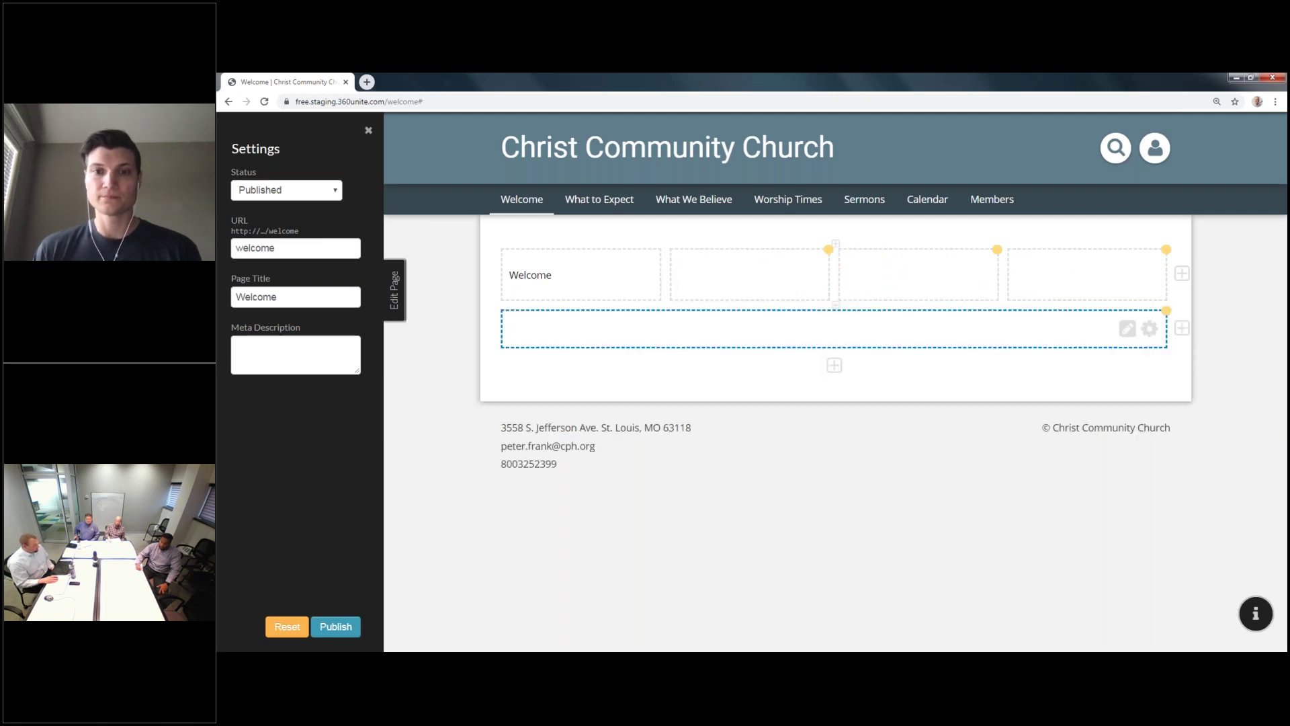
click(795, 289)
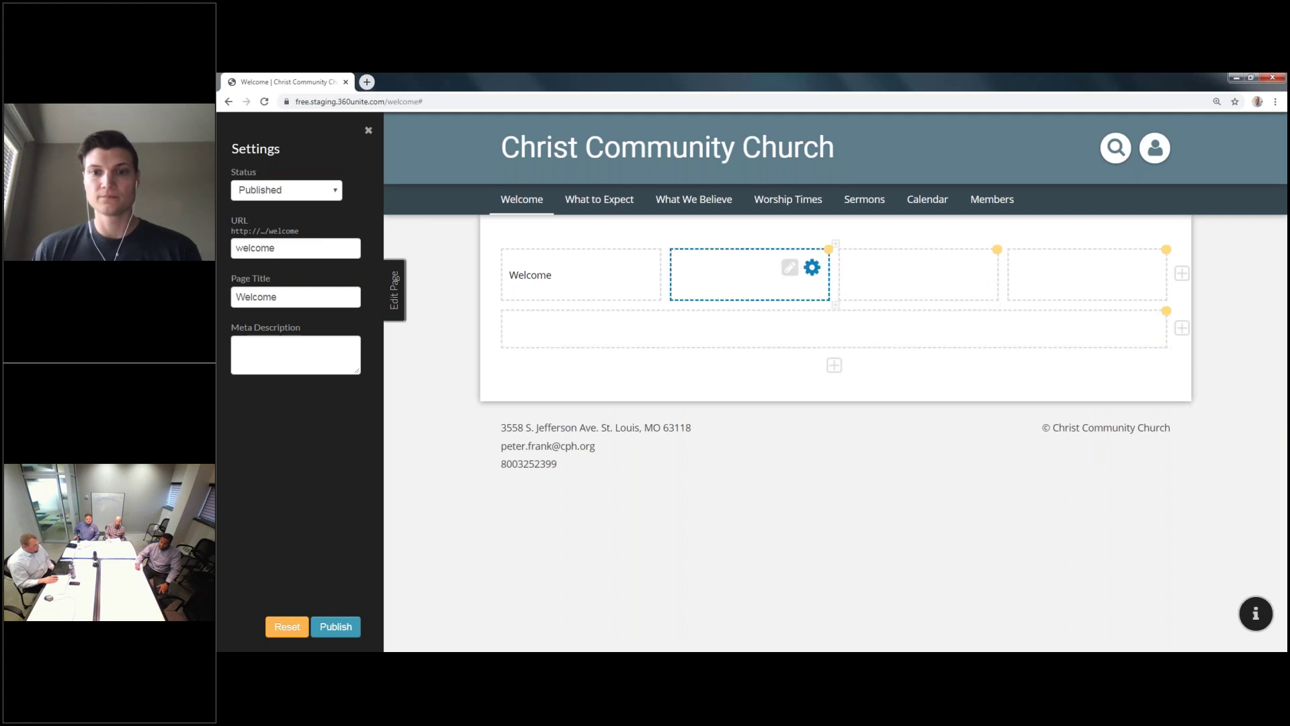
click(1182, 328)
drag(1097, 330, 845, 329)
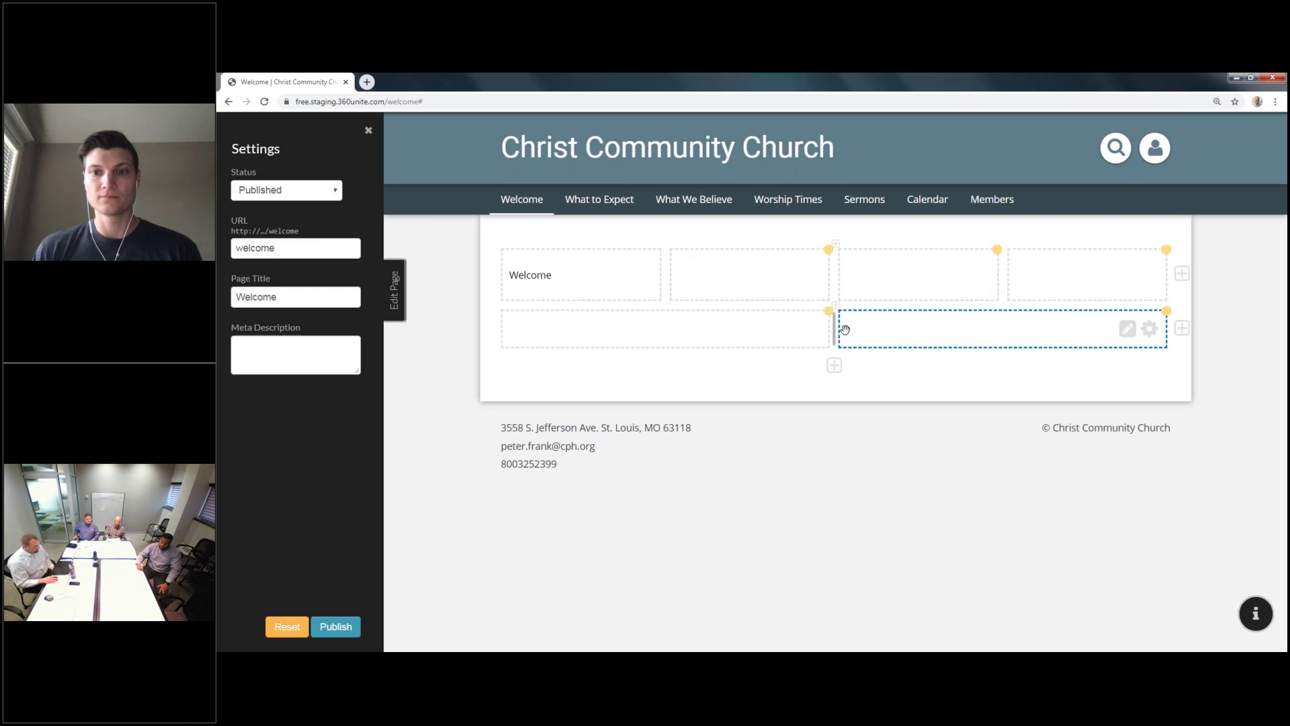
click(834, 365)
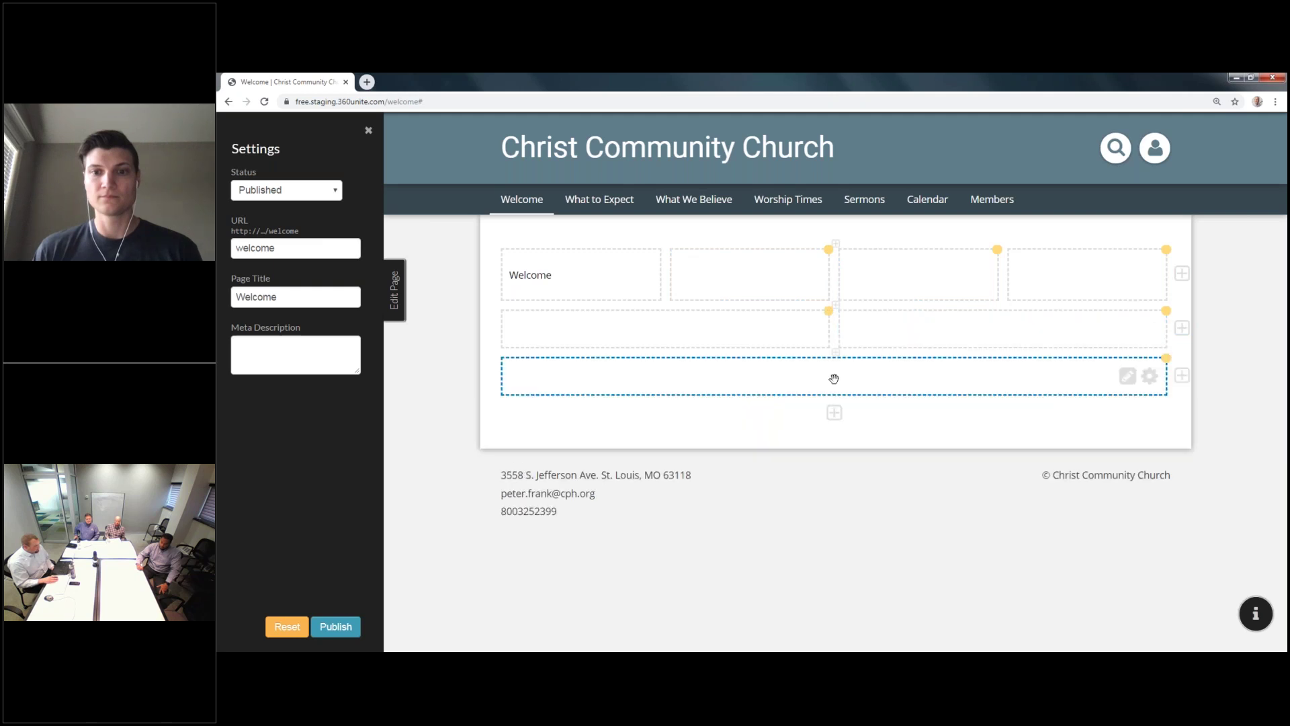
click(834, 412)
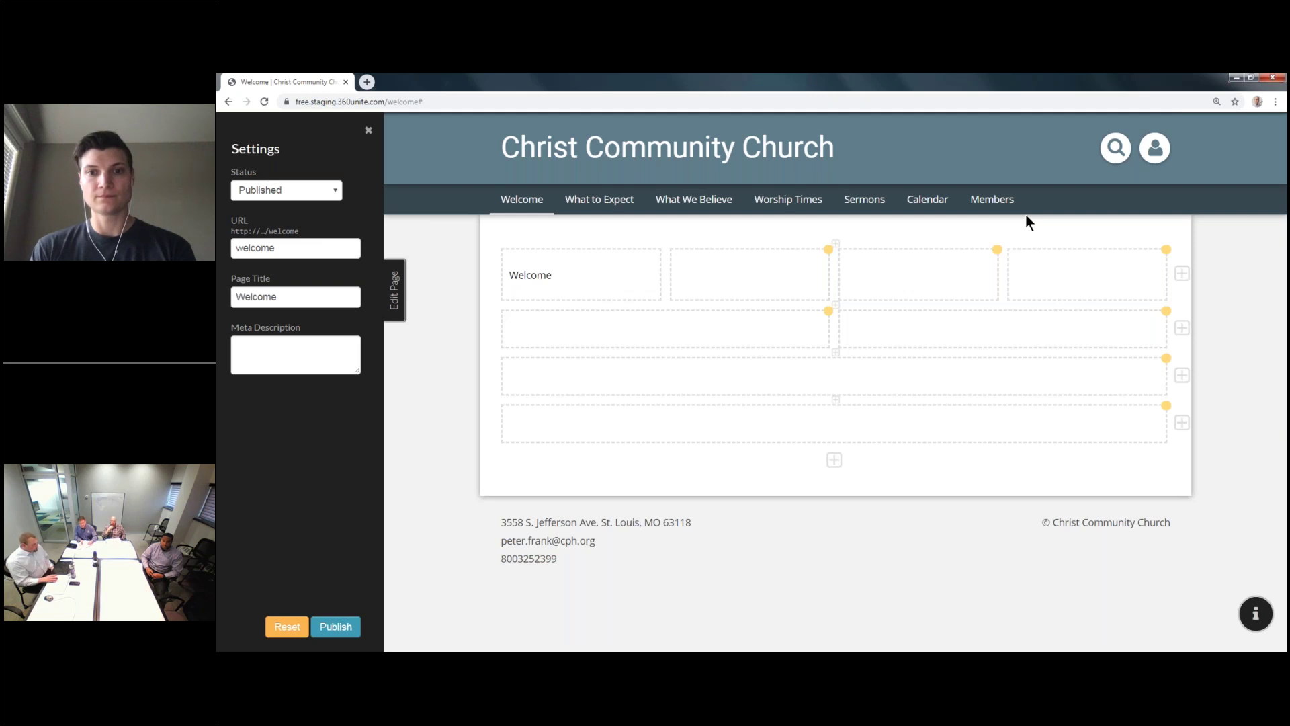
Move the third cell of the Welcome row to the start of the third row and widen it to half the row
mouse_move(777, 261)
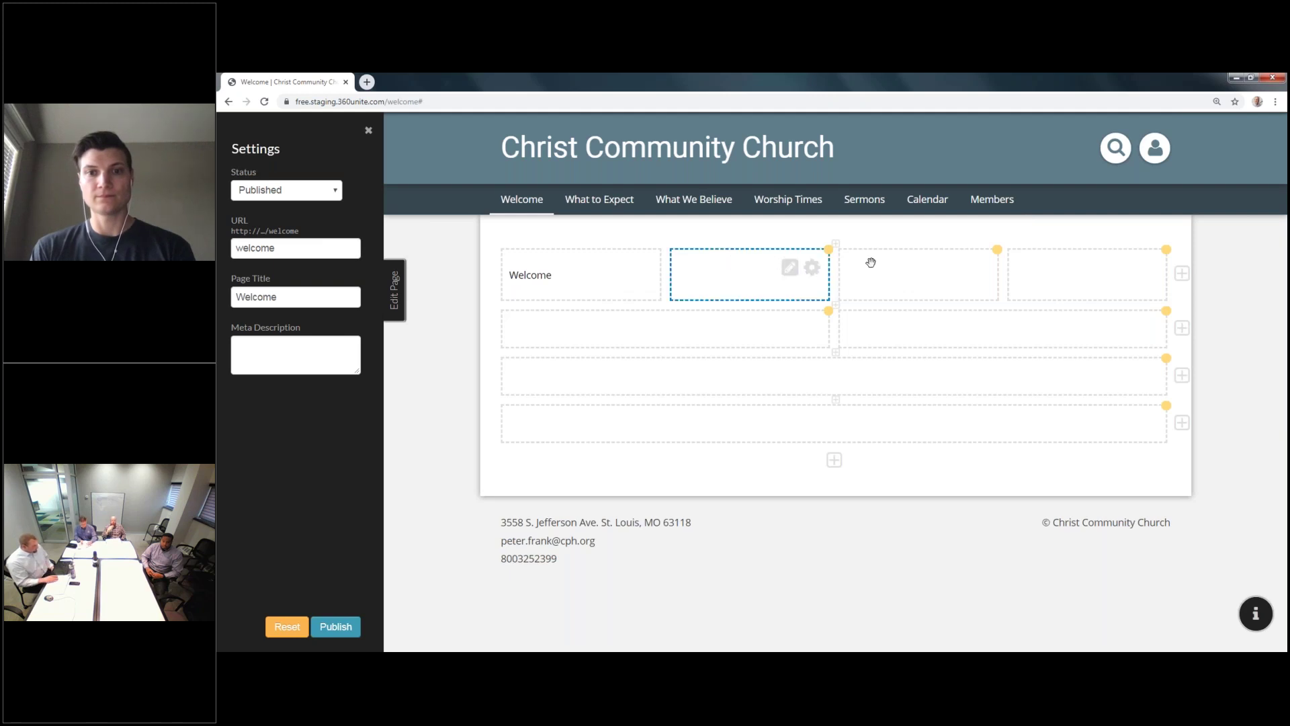
mouse_move(981, 270)
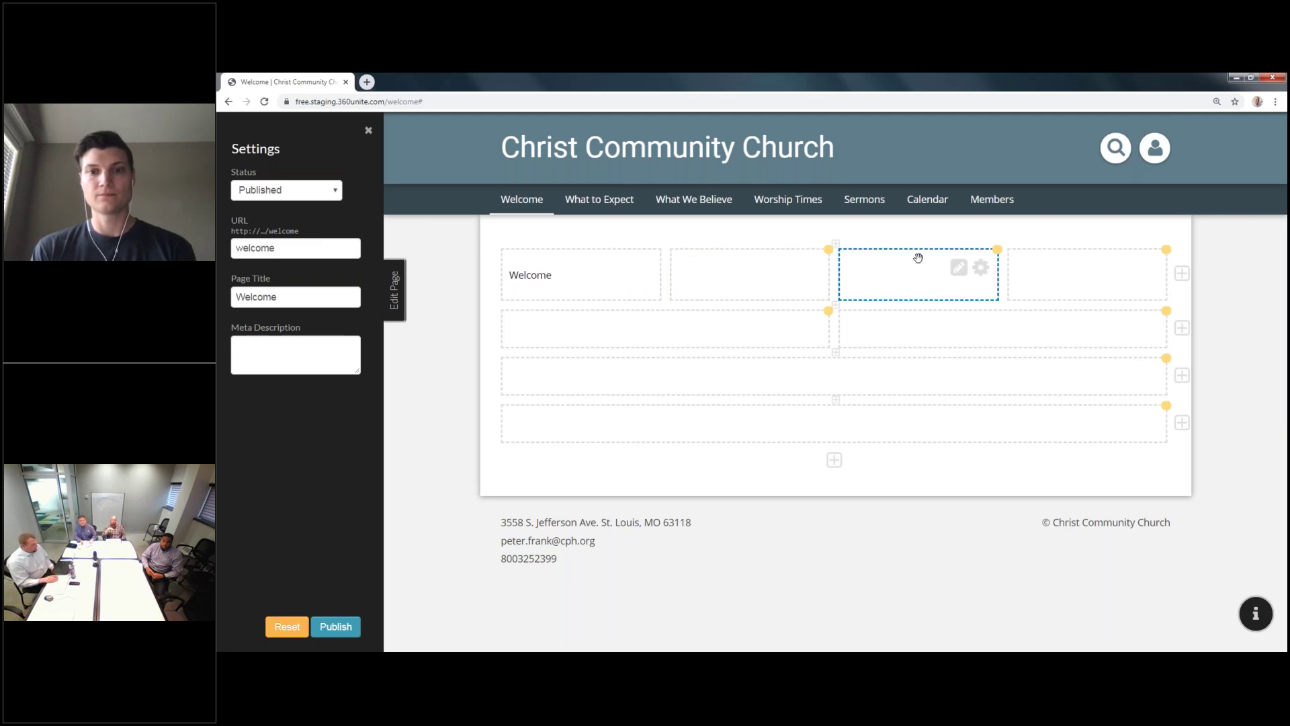
drag(918, 257, 510, 376)
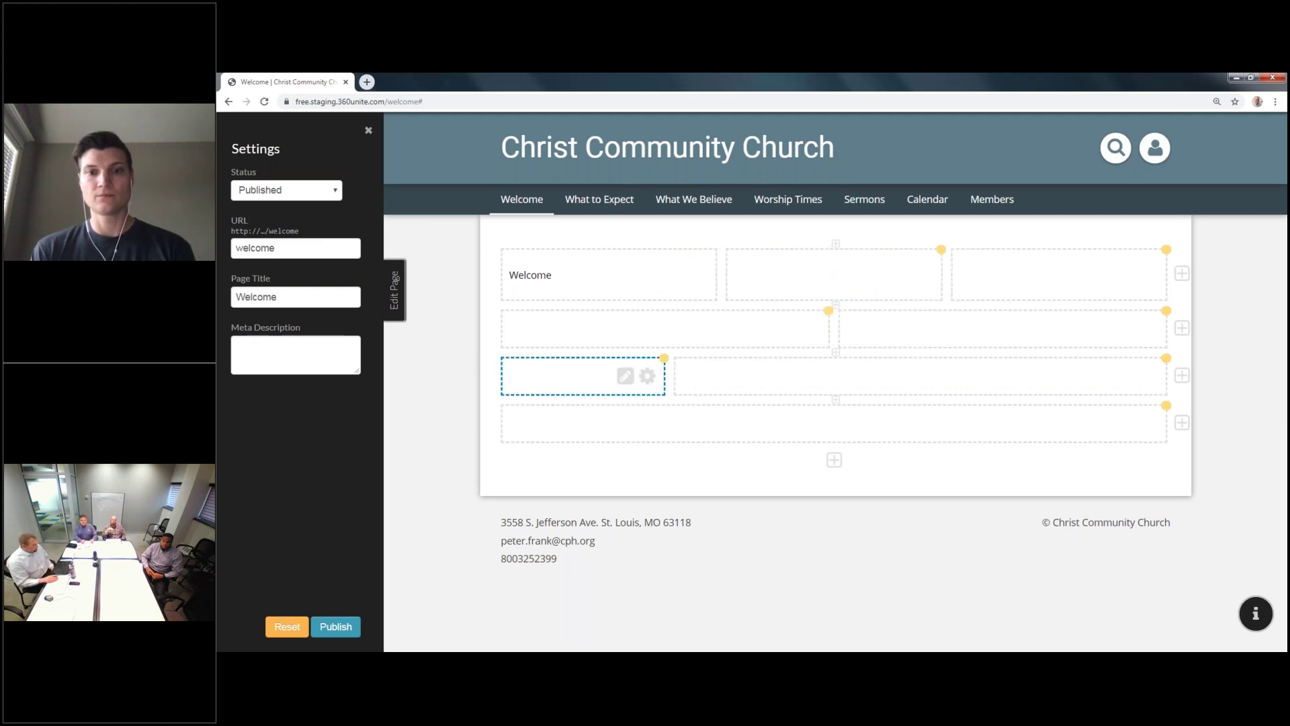
drag(677, 370, 878, 369)
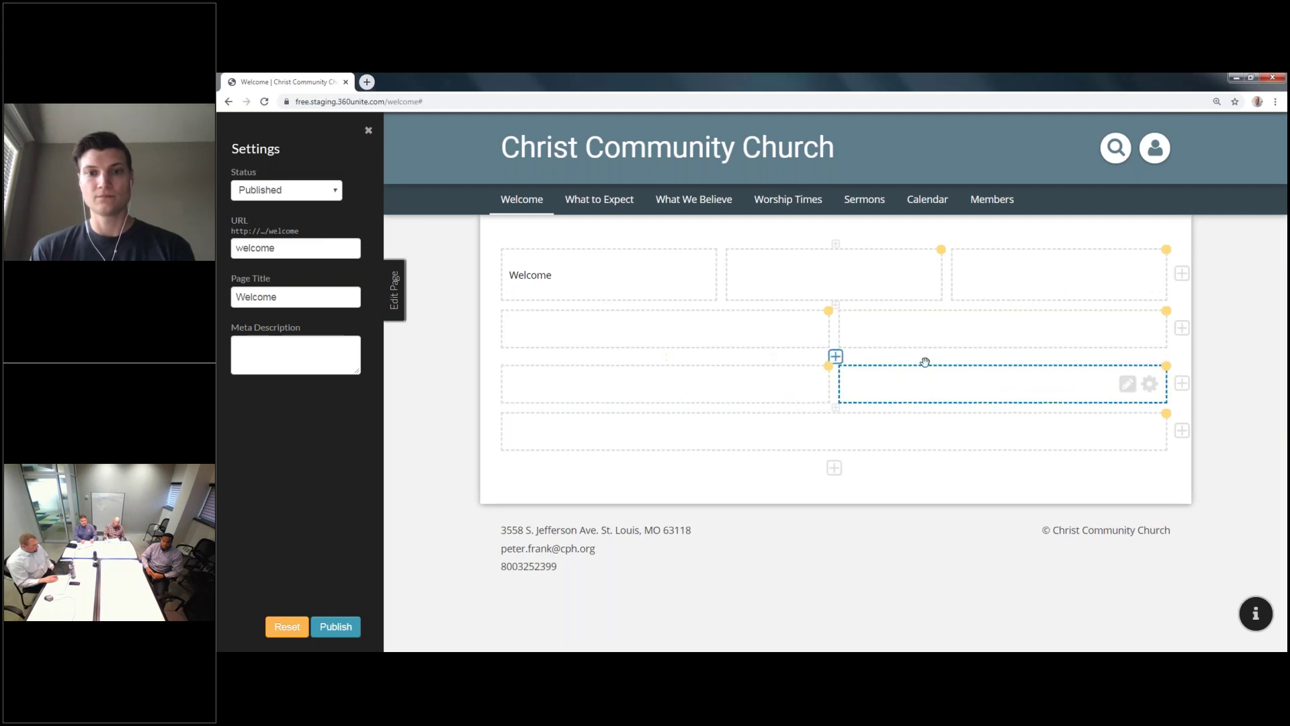
Remove the second cell from the third row and insert a full-width row directly below the second row
click(1151, 378)
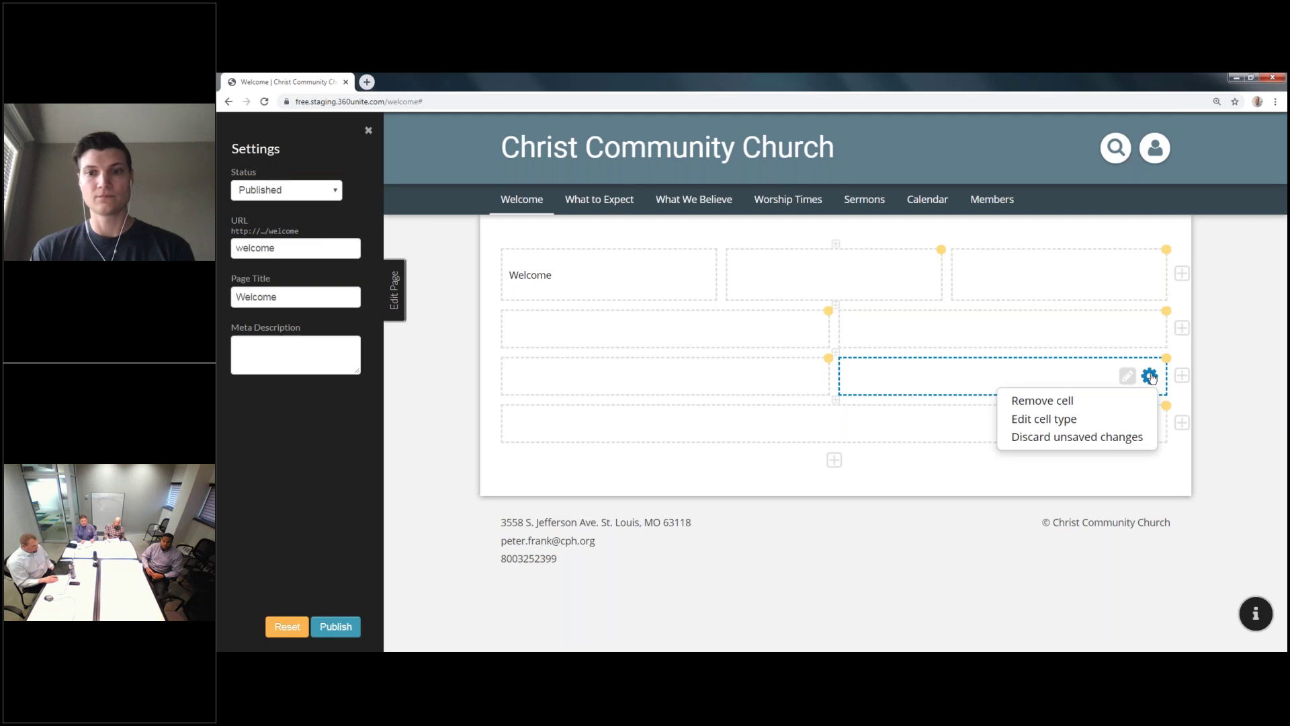
click(1042, 400)
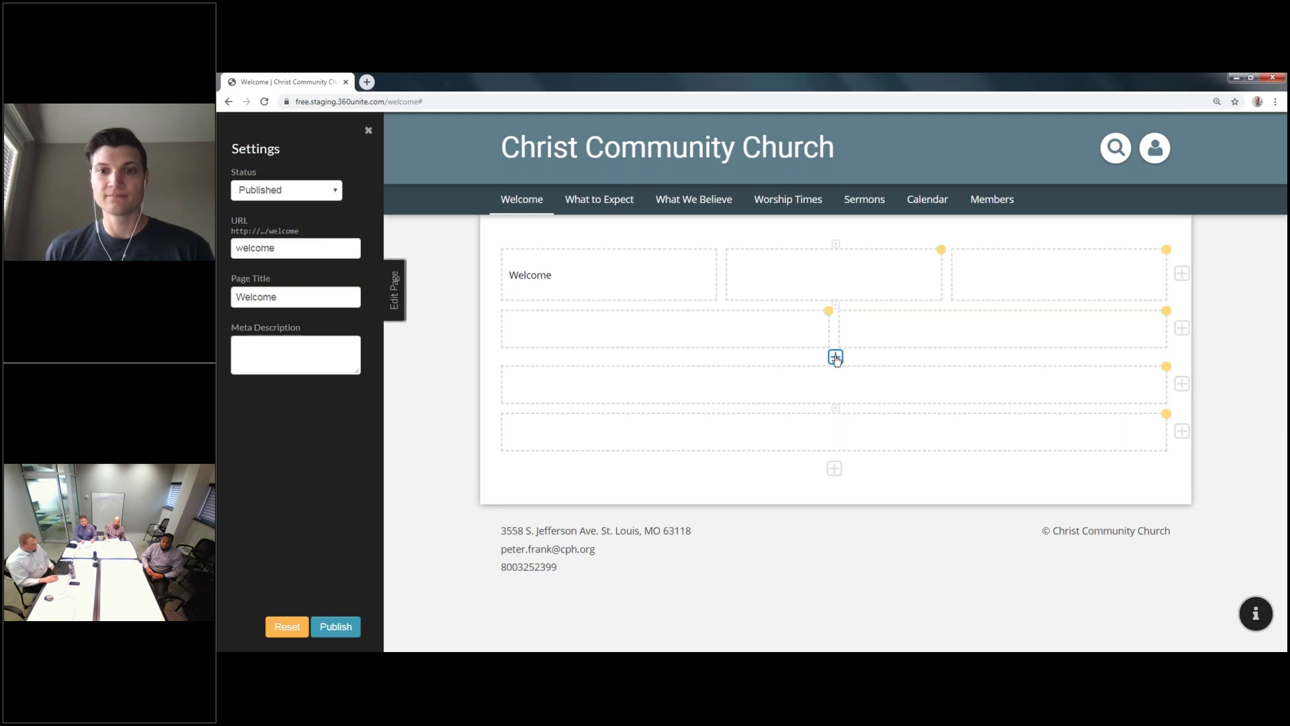
click(835, 358)
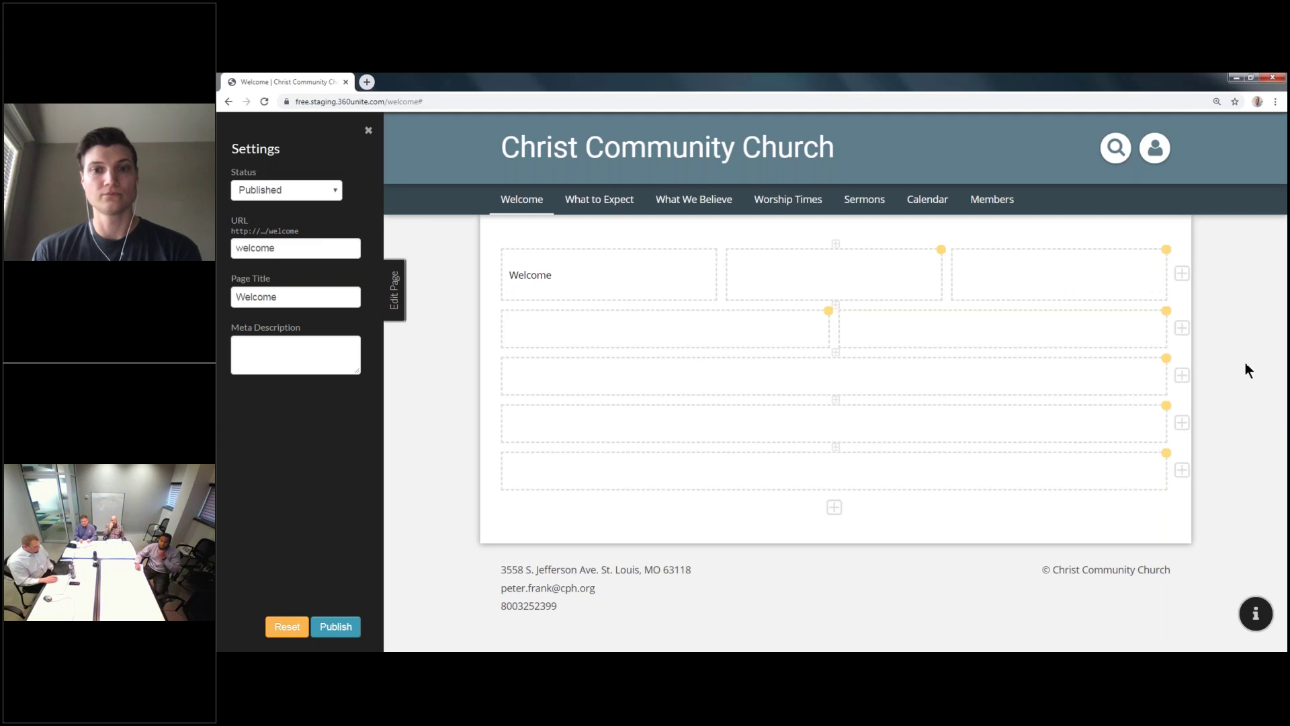
Split the new third row into two cells, and size the second and third rows to a two-thirds and one-third layout
click(1182, 375)
drag(1103, 366, 943, 317)
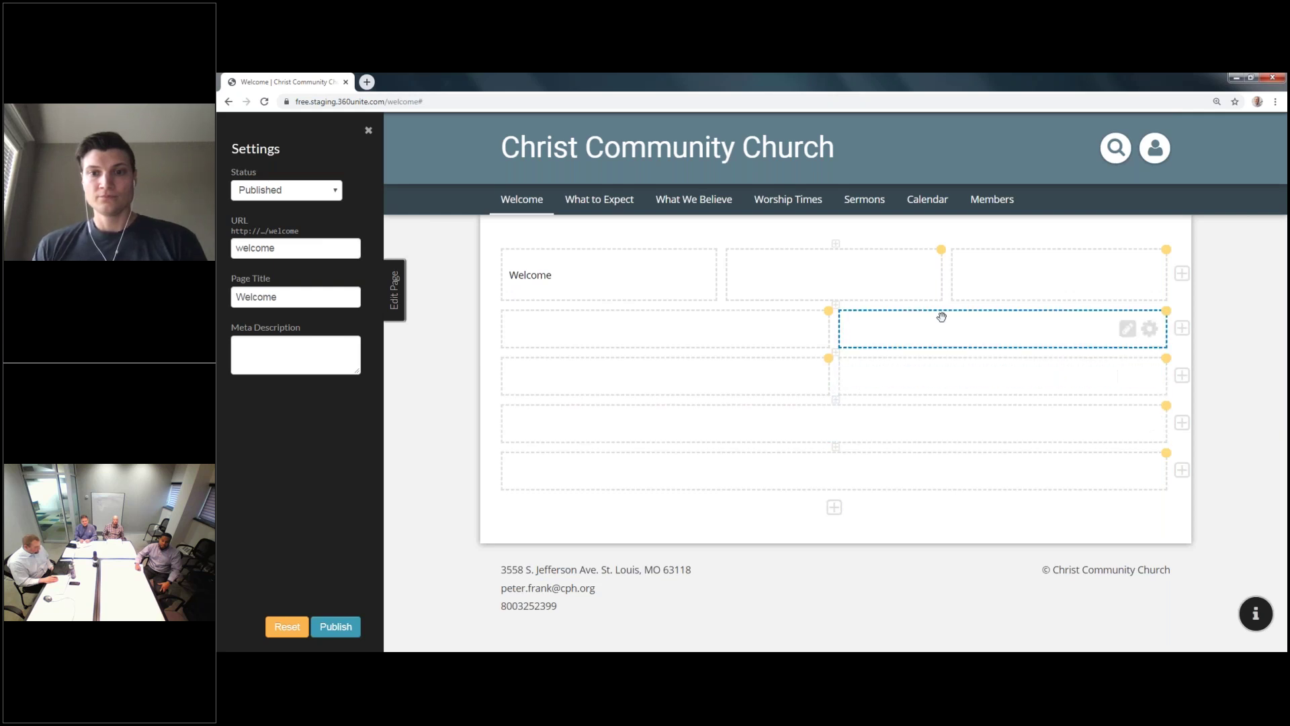
drag(838, 327, 948, 385)
click(1102, 344)
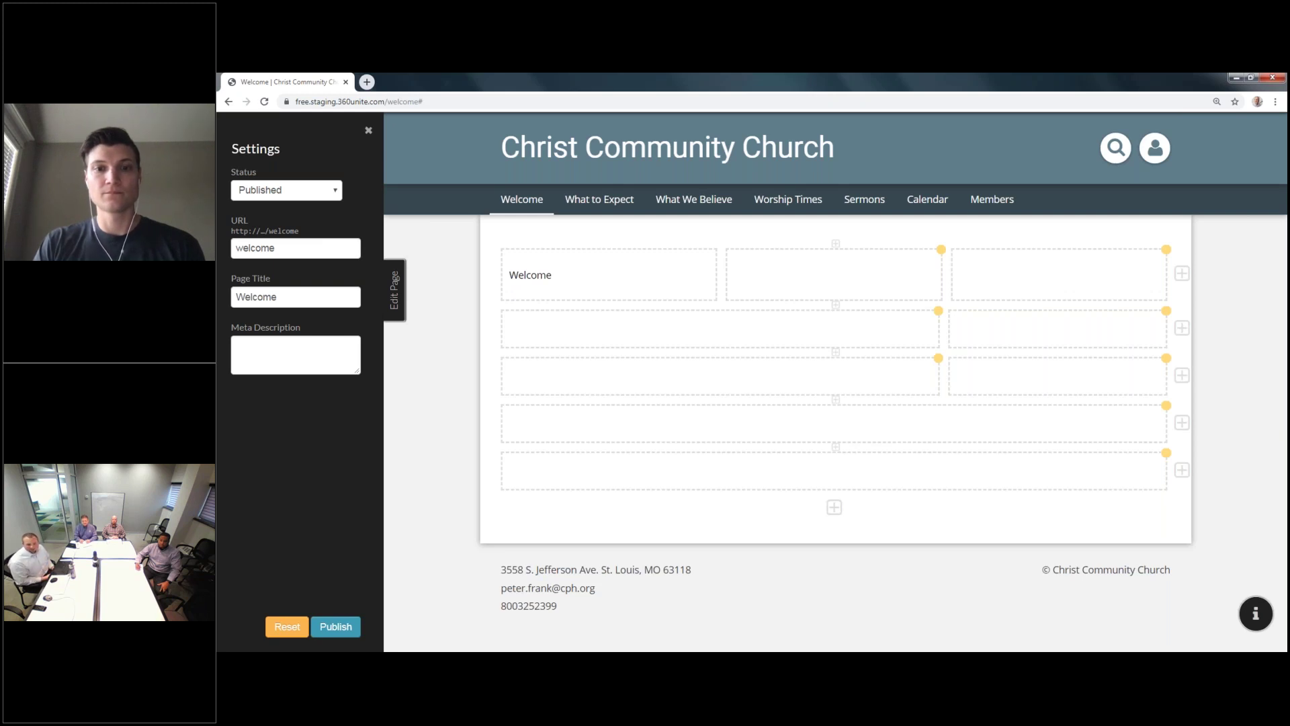
mouse_move(713, 376)
mouse_move(755, 463)
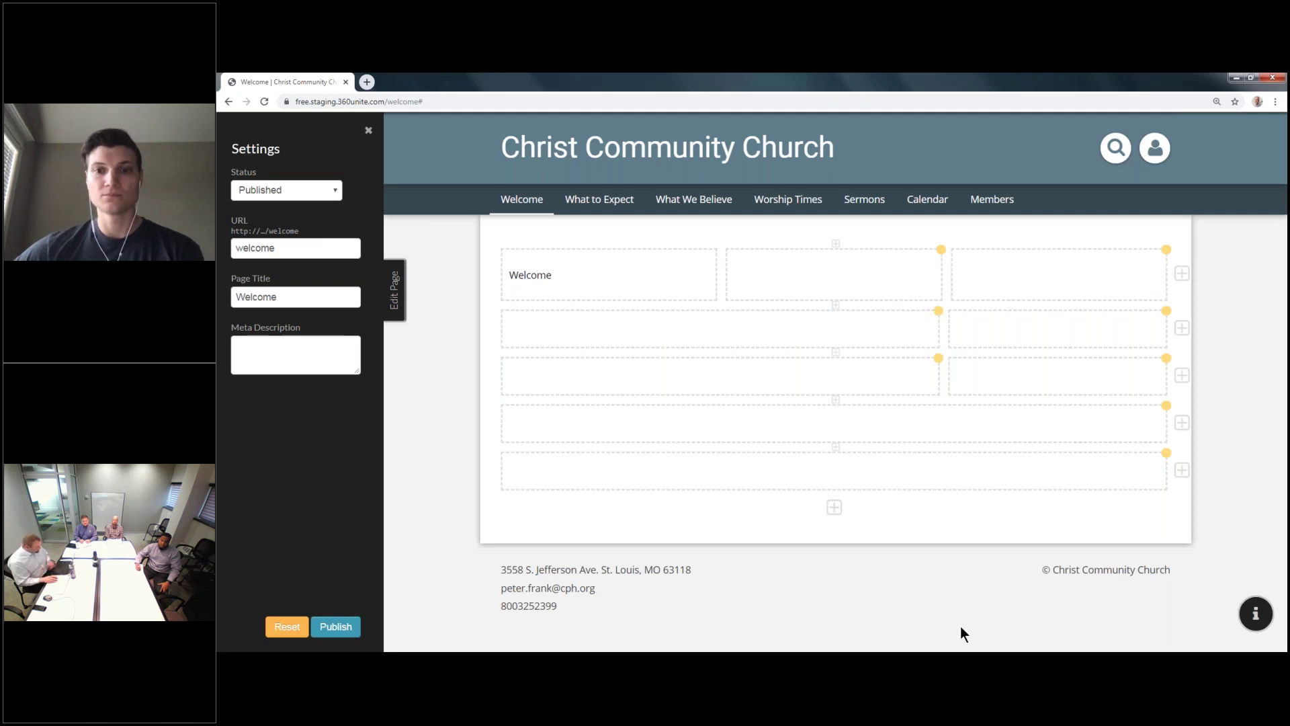
key(alt+Tab)
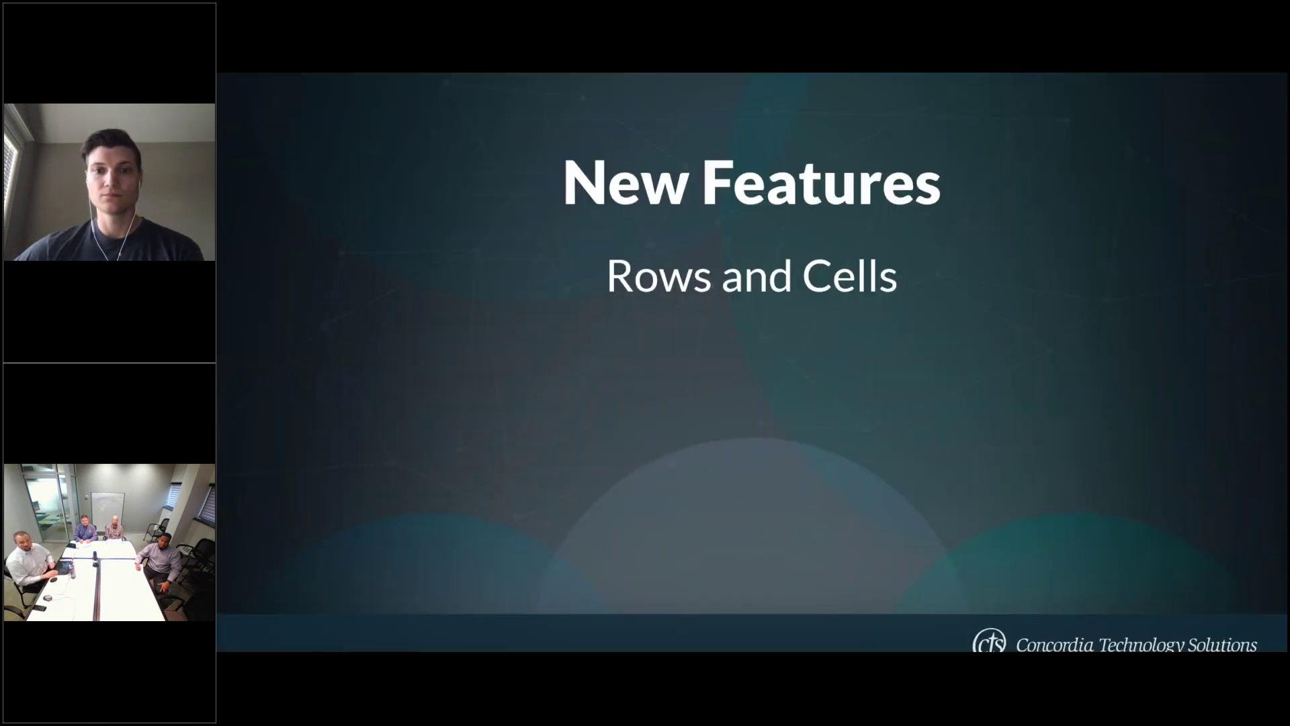
key(Right)
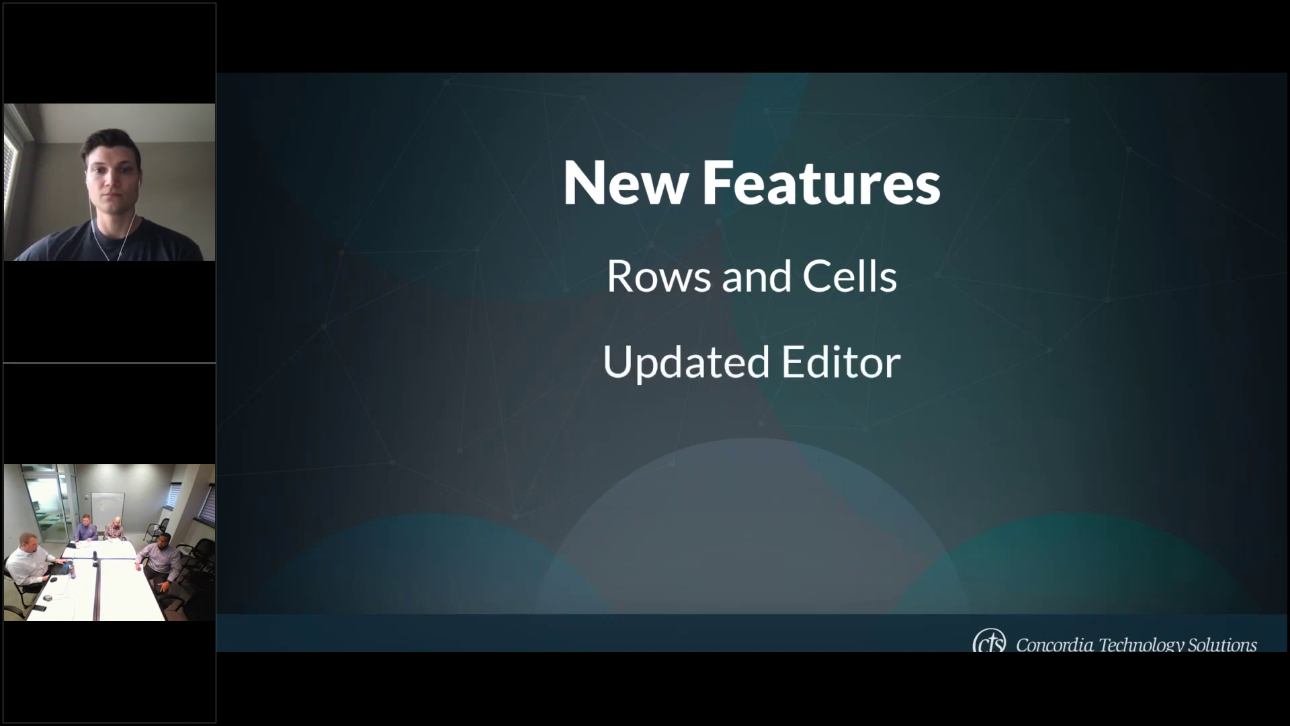
key(alt+Tab)
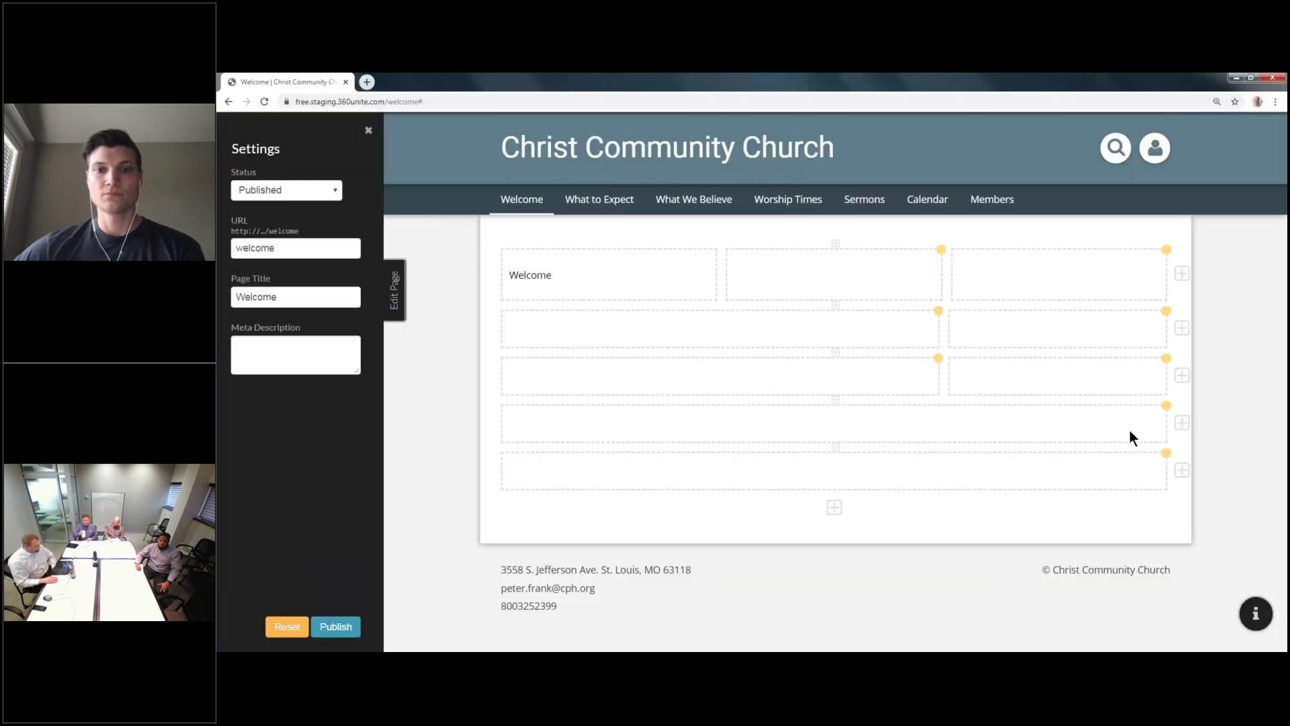
Move the Welcome cell and the top row's first empty cell into the second row, and return Welcome to the start of the top row
mouse_move(677, 267)
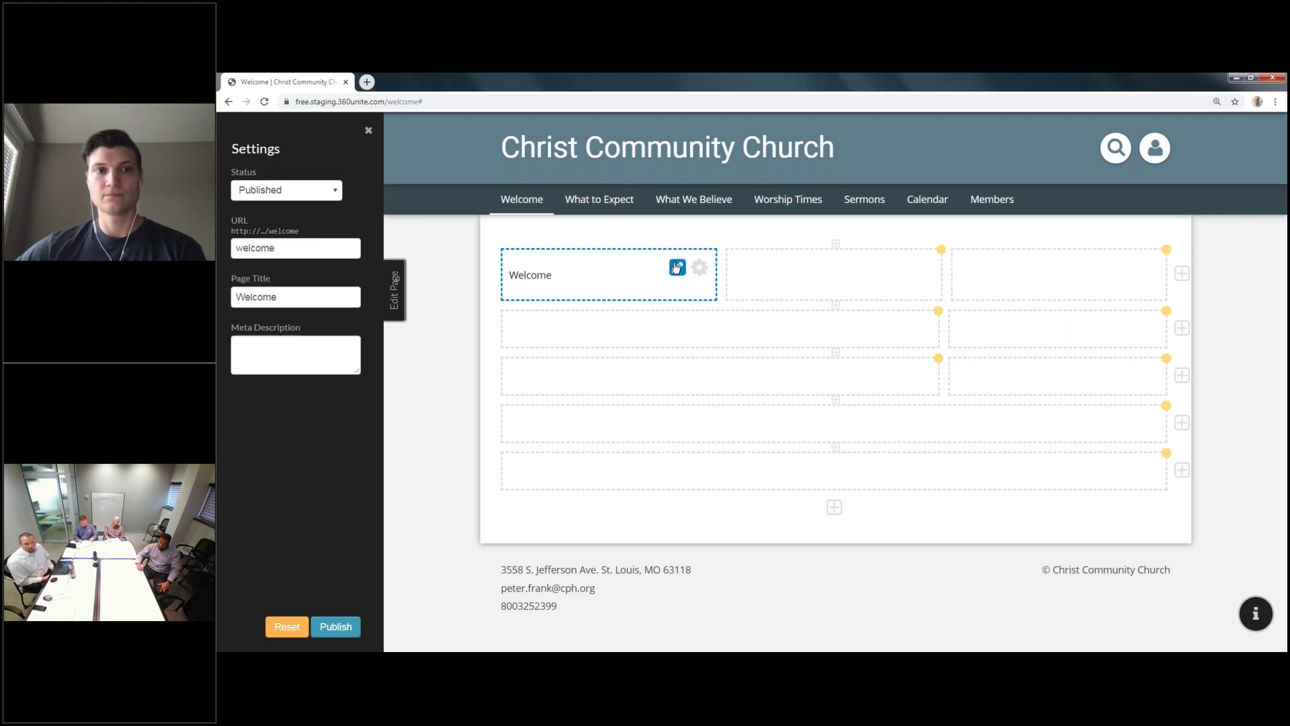
drag(630, 270, 508, 318)
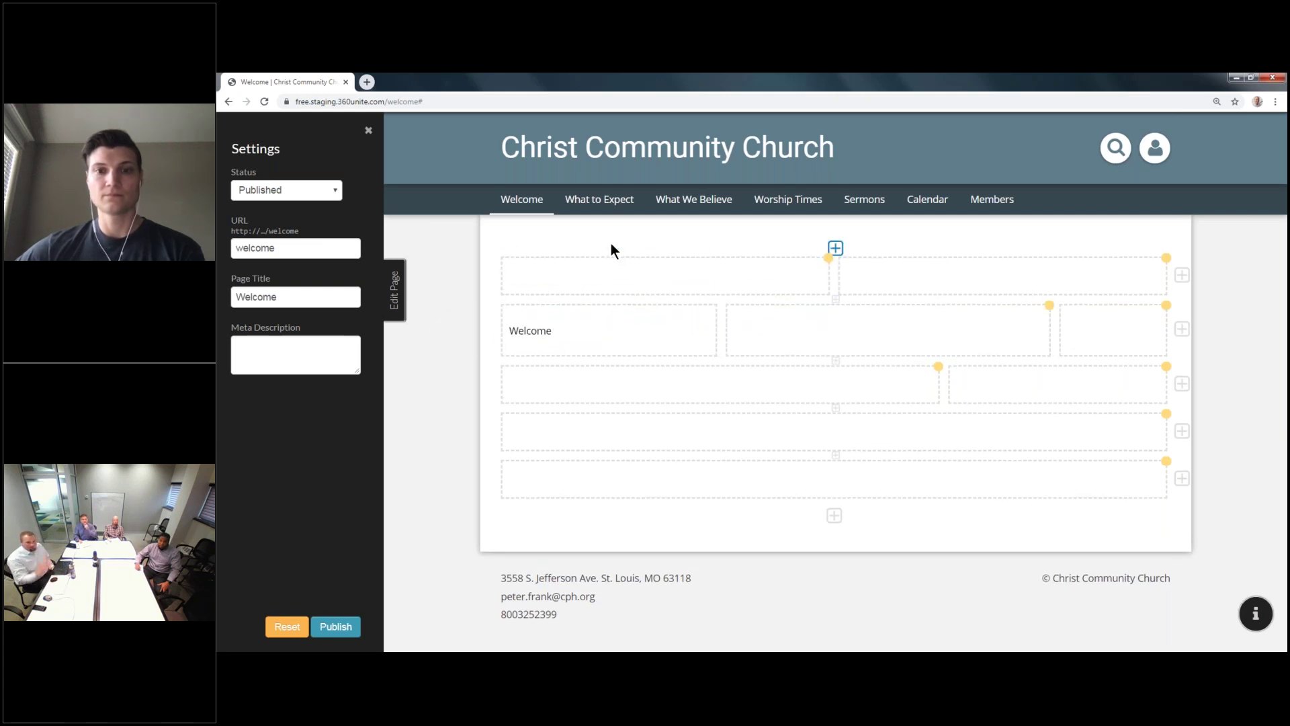
drag(609, 259, 751, 306)
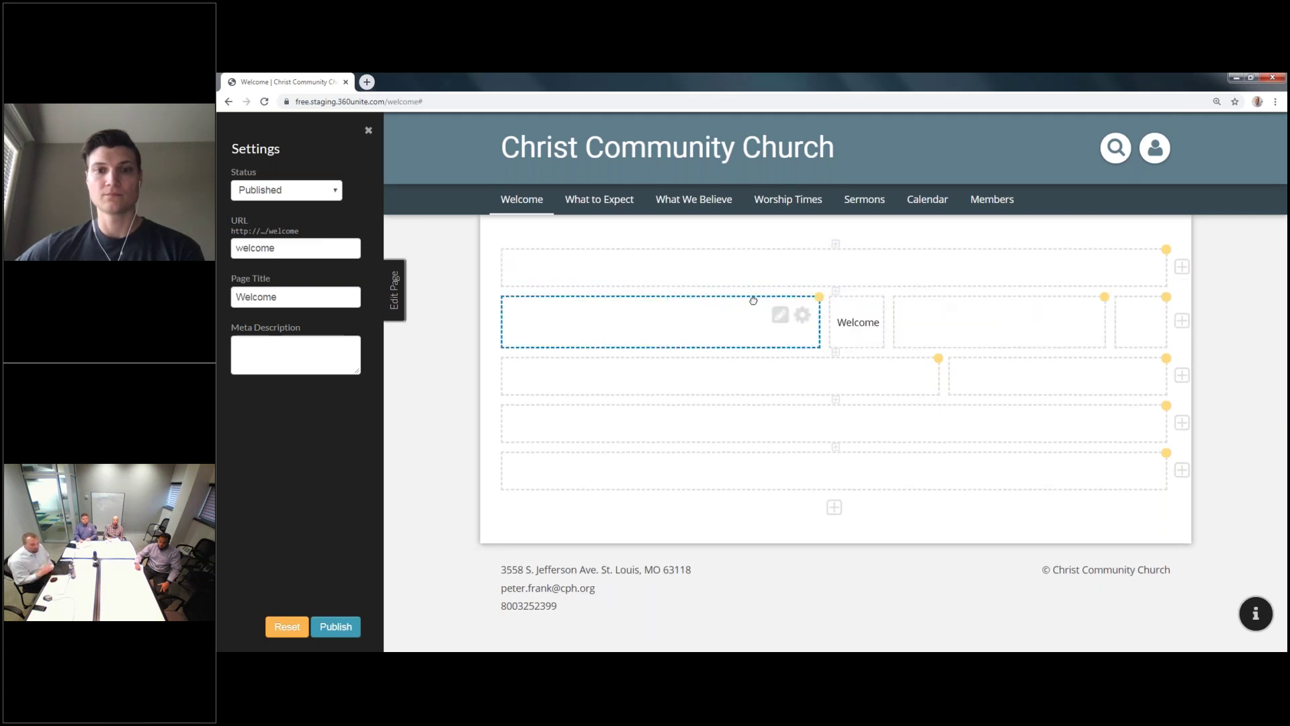
drag(849, 325, 835, 265)
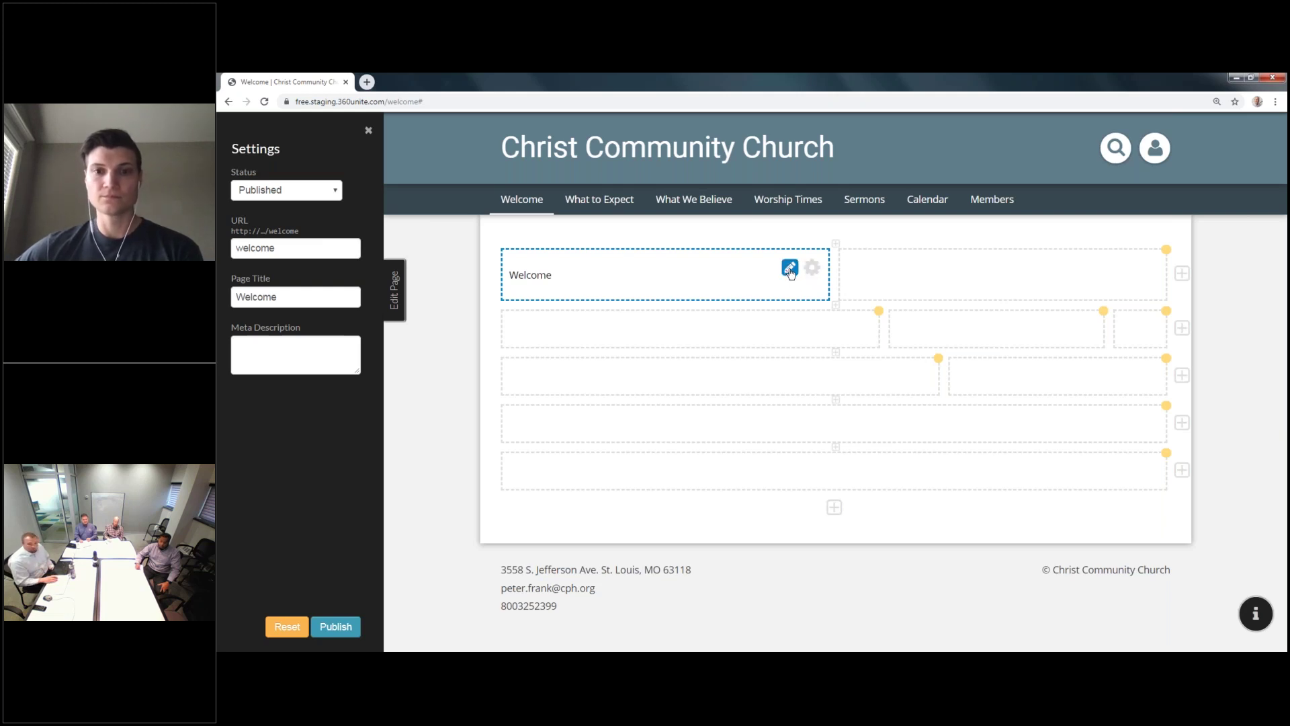
Edit the Welcome cell's content and apply the Heading 1 style to its text
click(789, 269)
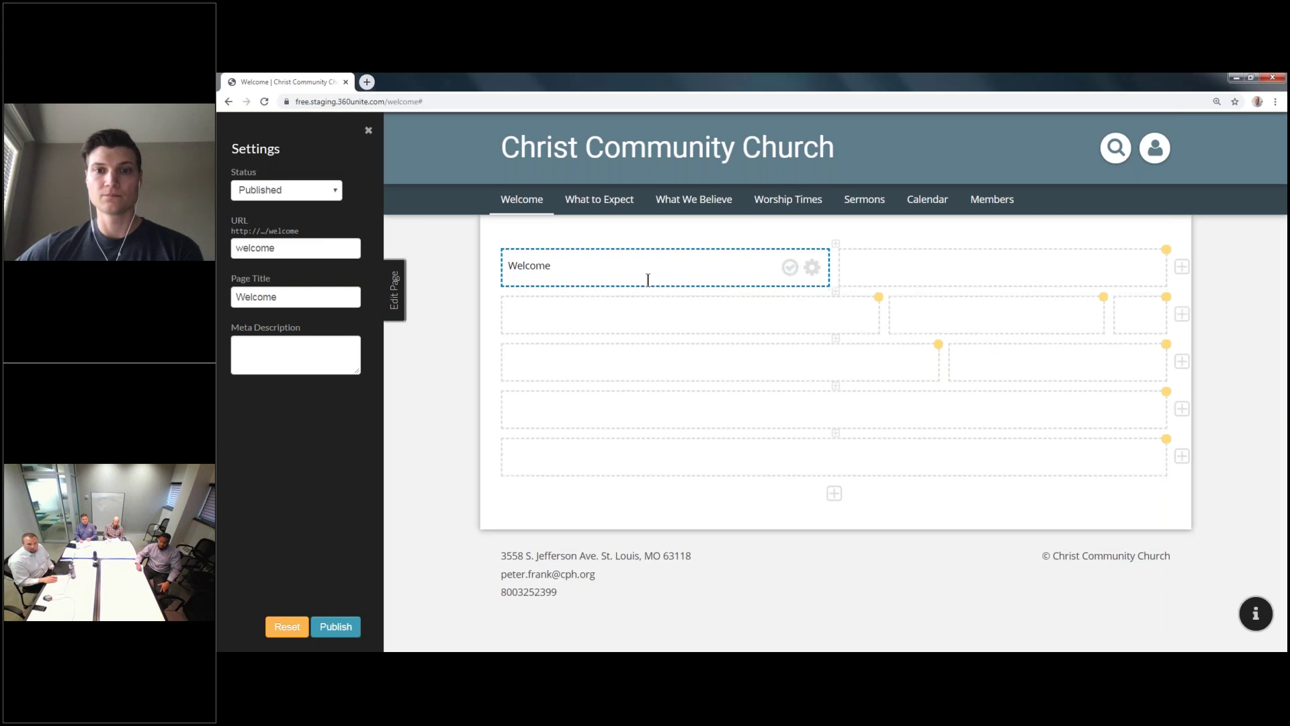
click(656, 259)
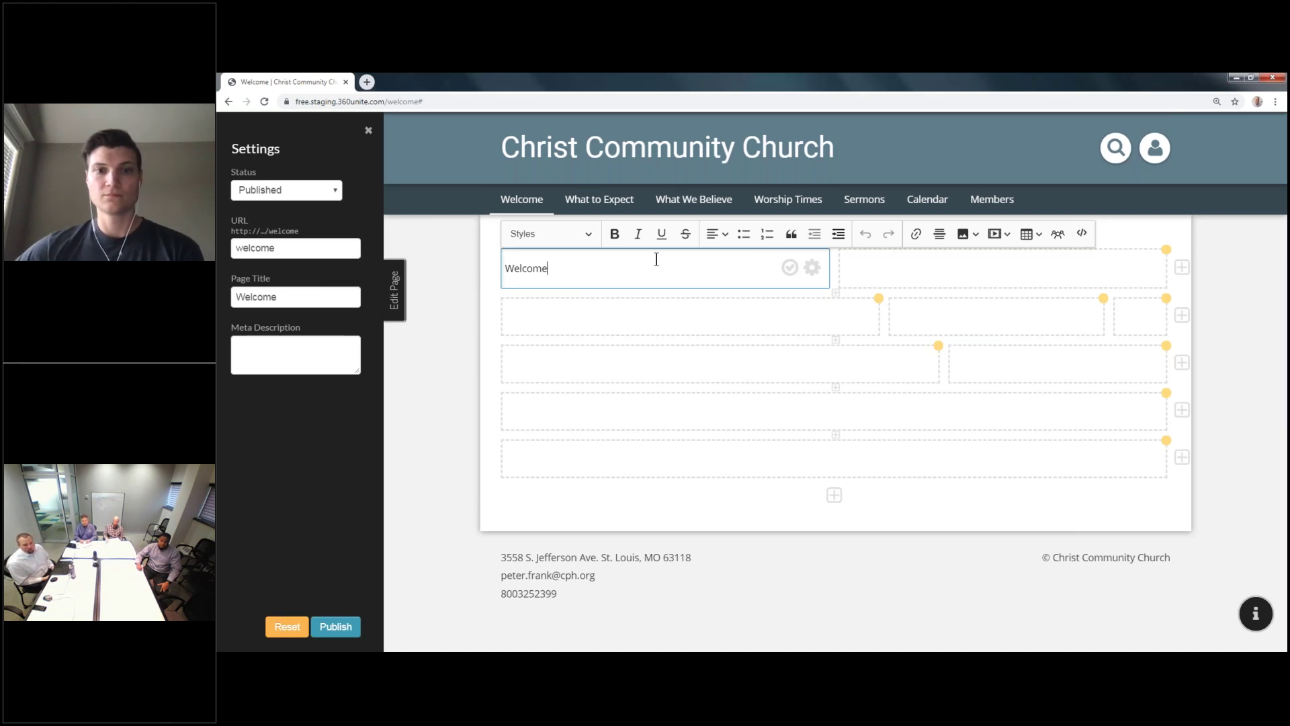
click(591, 233)
click(585, 259)
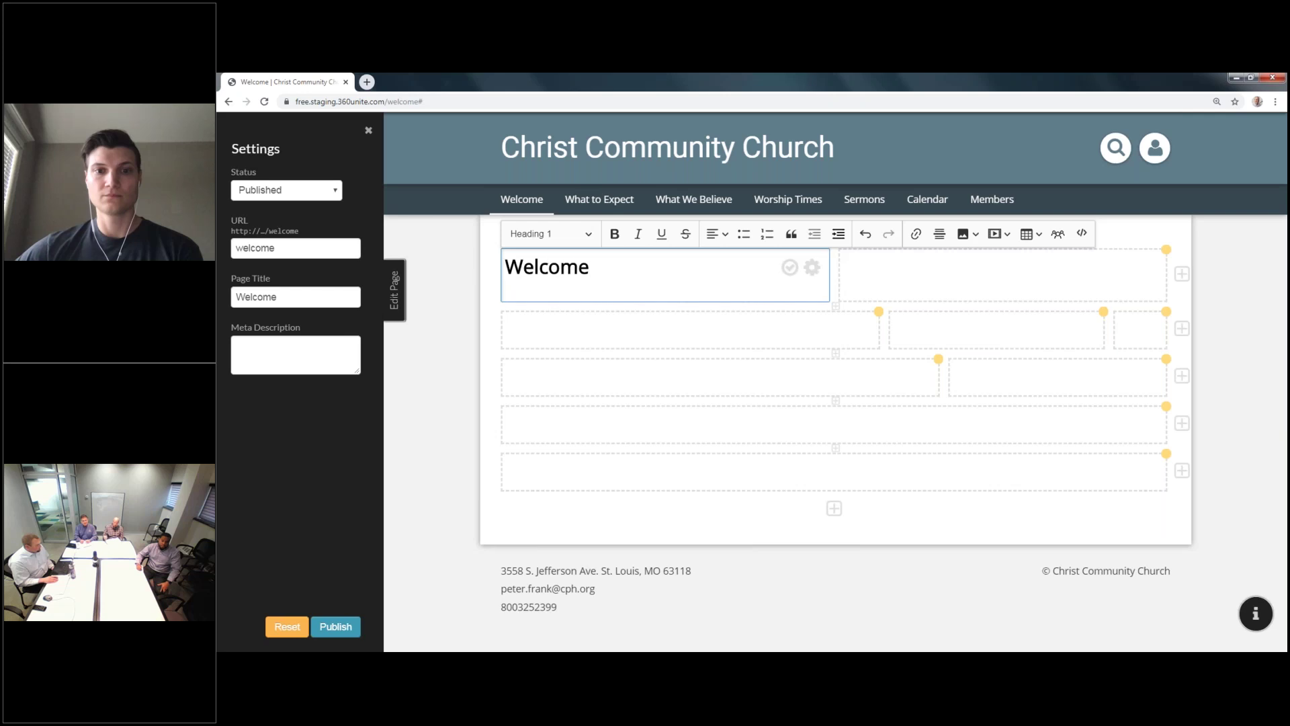
Try bold, italic and underline on the Welcome heading, and undo all three formatting changes
double_click(577, 267)
click(616, 235)
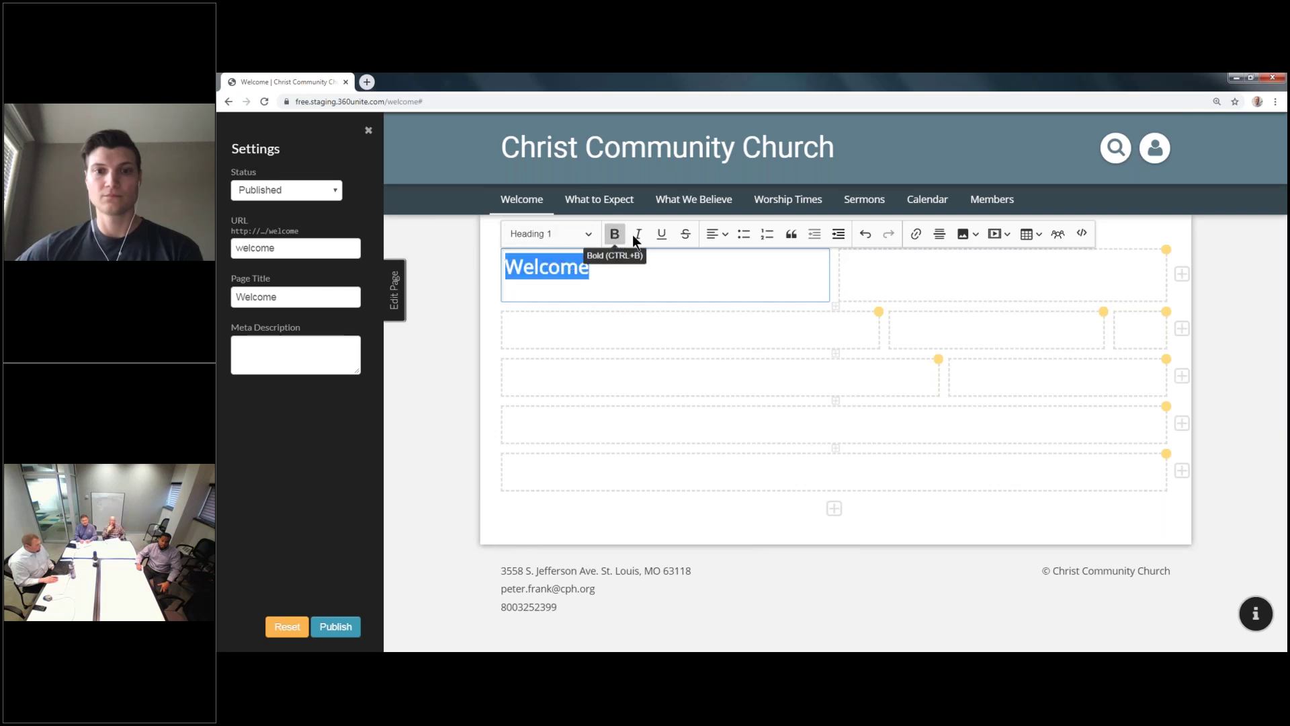
click(638, 236)
click(660, 234)
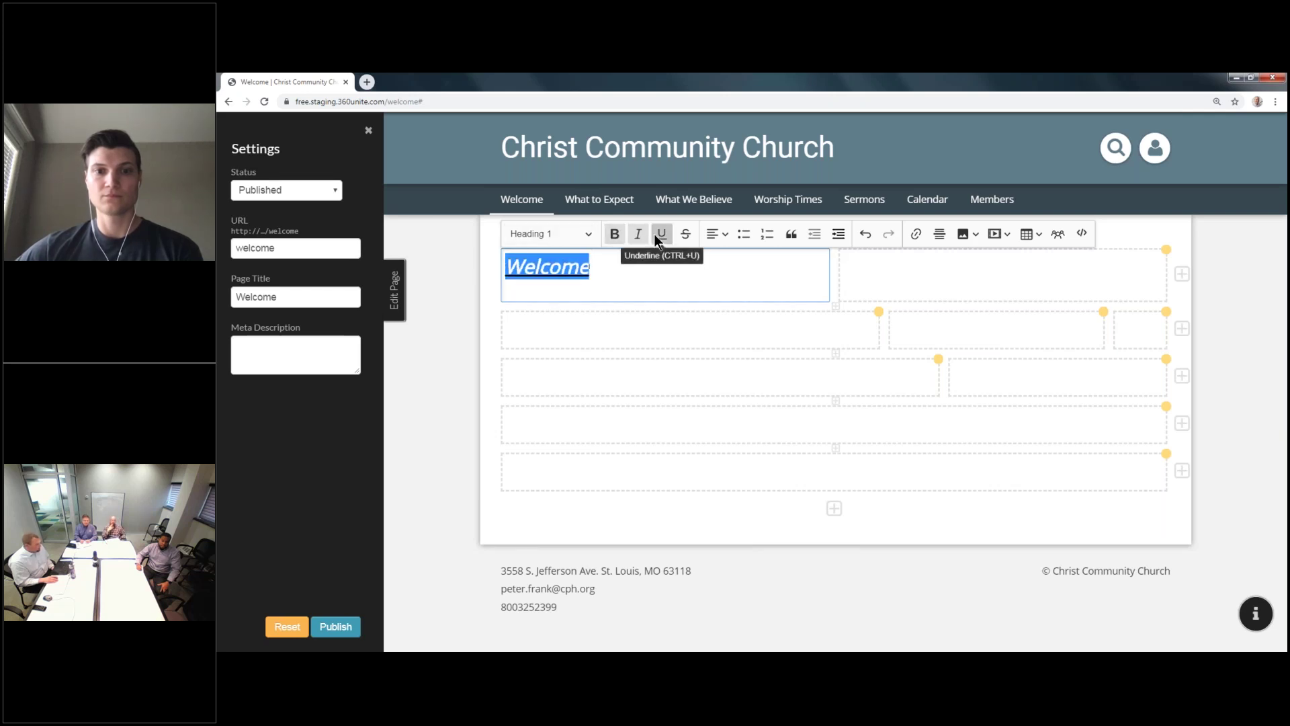
key(ctrl+z)
key(ctrl+z)
key(ctrl+z)
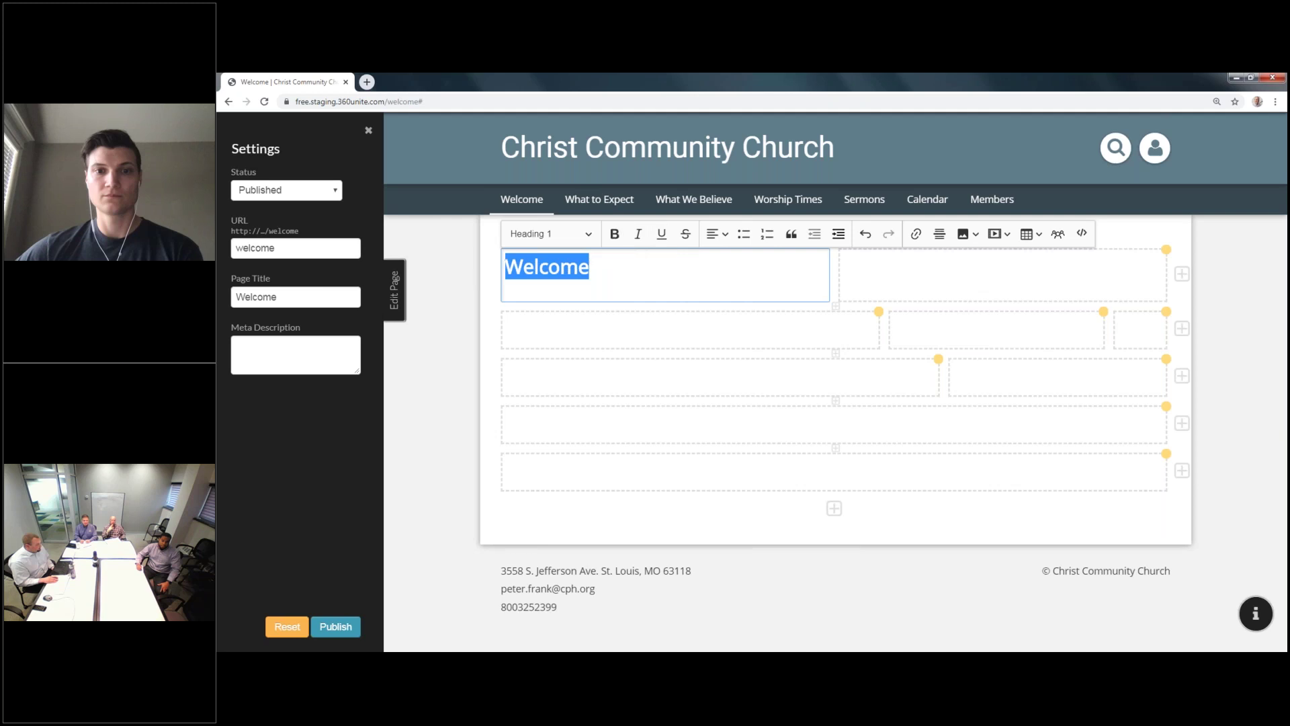
Center the Welcome heading in its cell, and try block quote formatting on it before removing the quote again
click(553, 258)
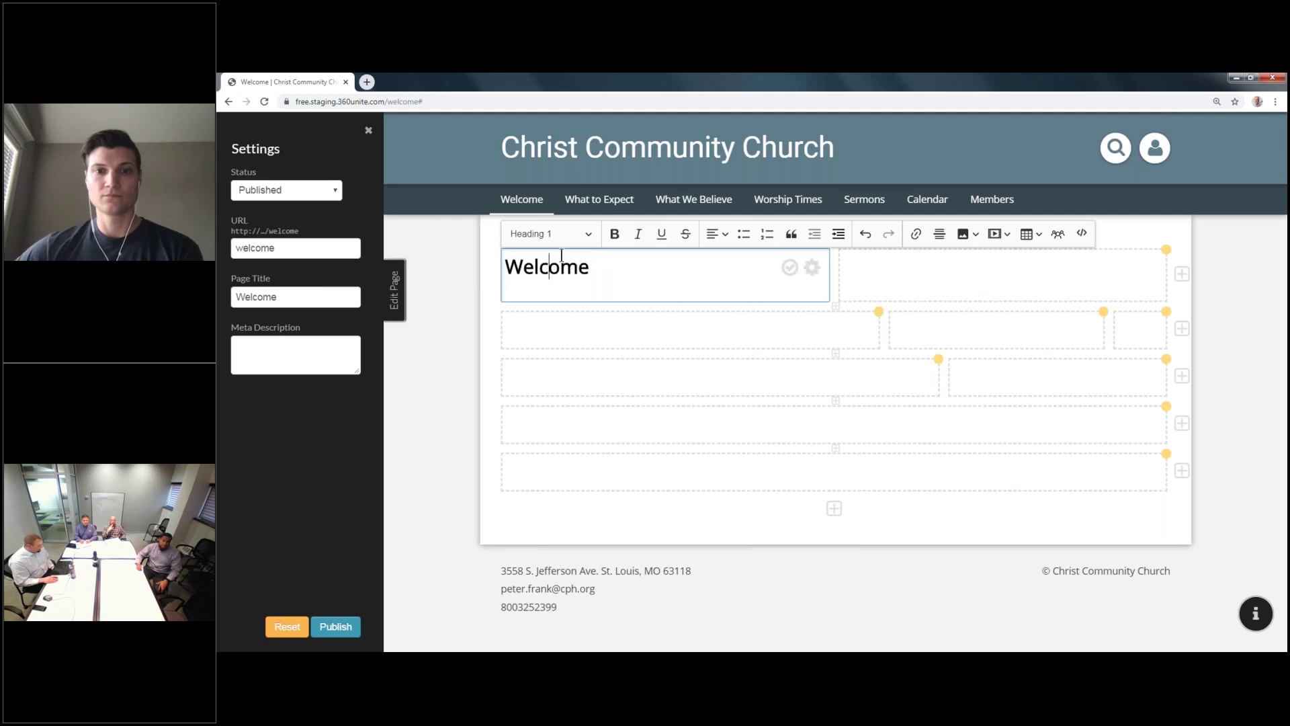
click(712, 239)
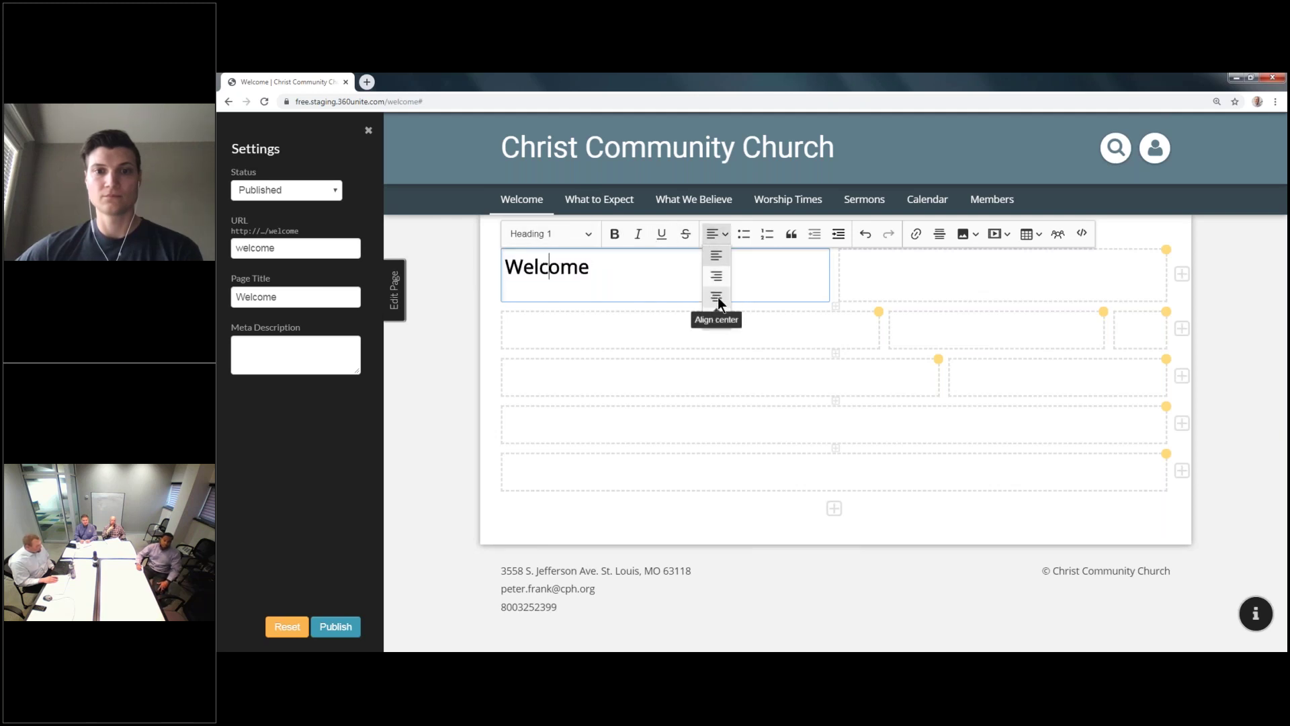
click(717, 297)
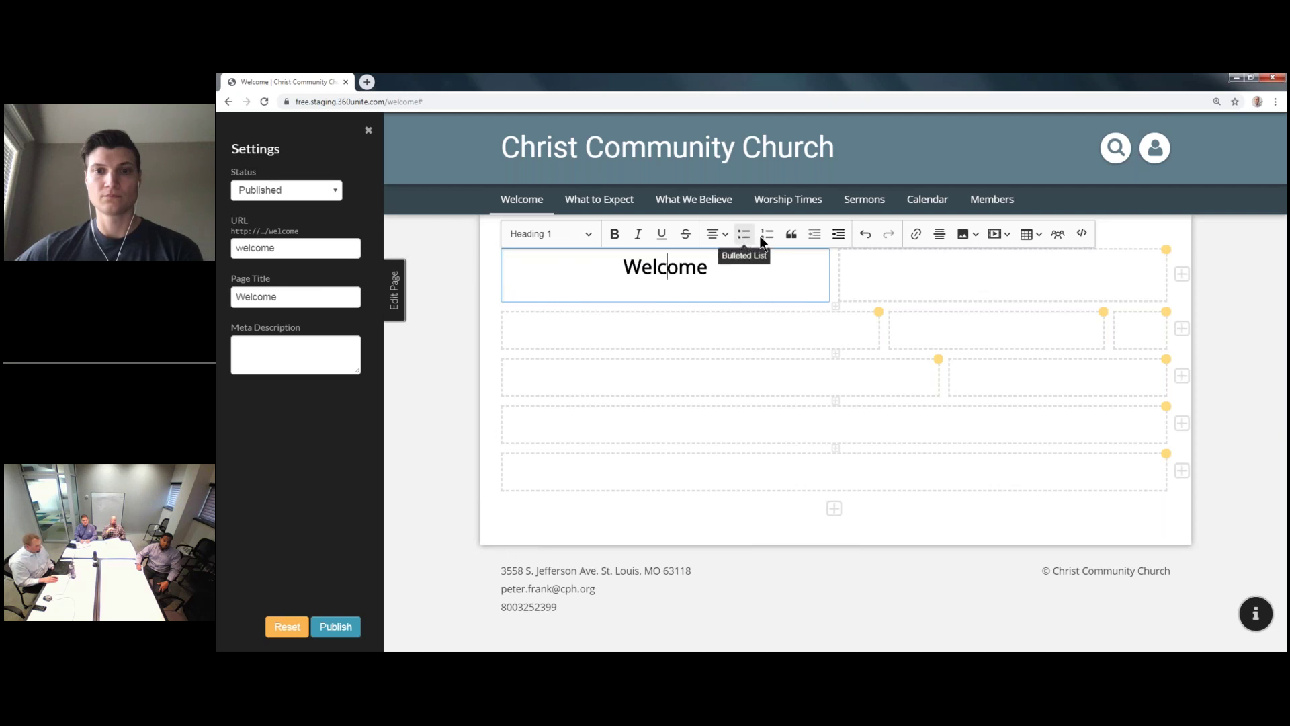
click(792, 234)
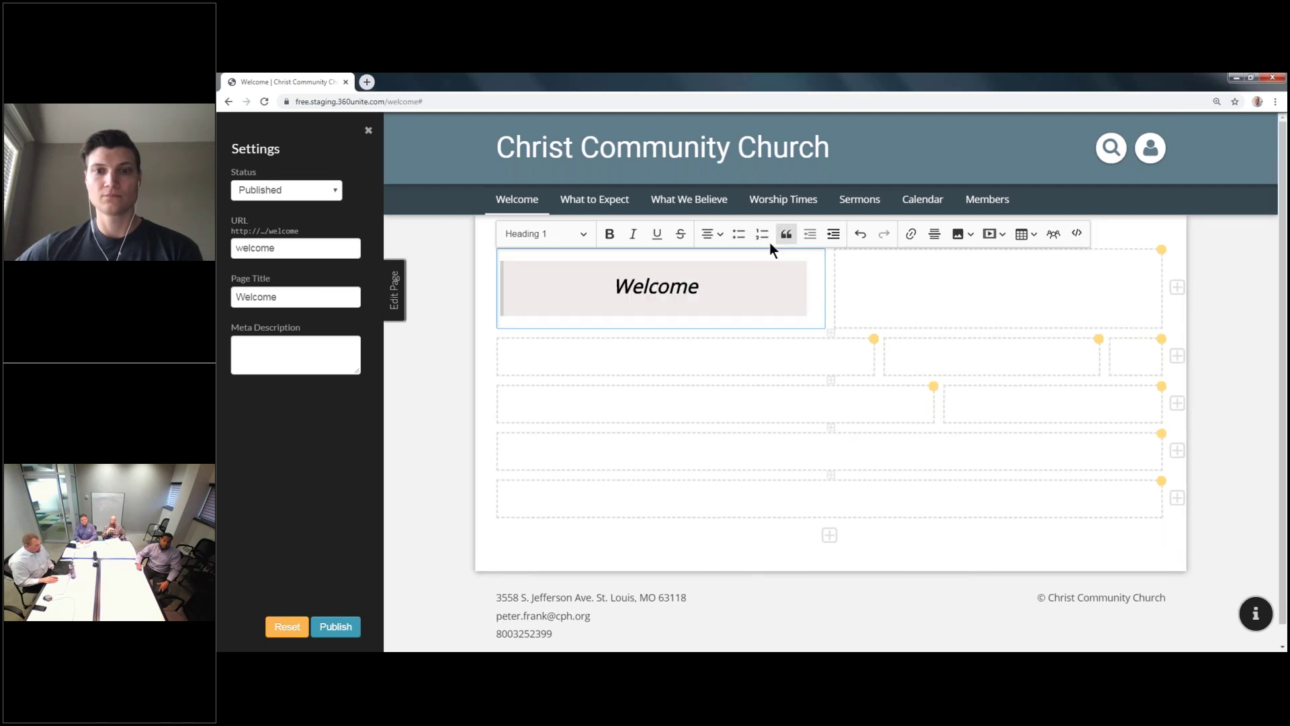
click(788, 235)
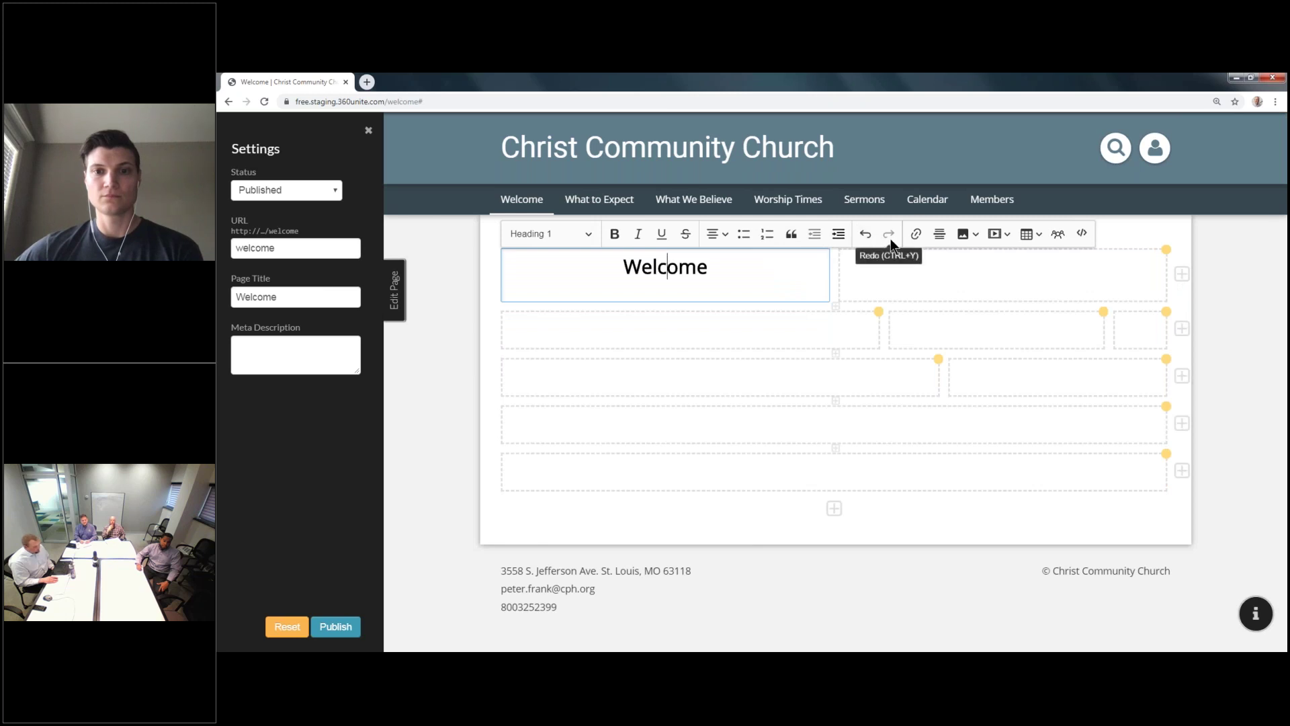
Review the link types available for the Welcome text, including a file for download, without adding a link
double_click(663, 274)
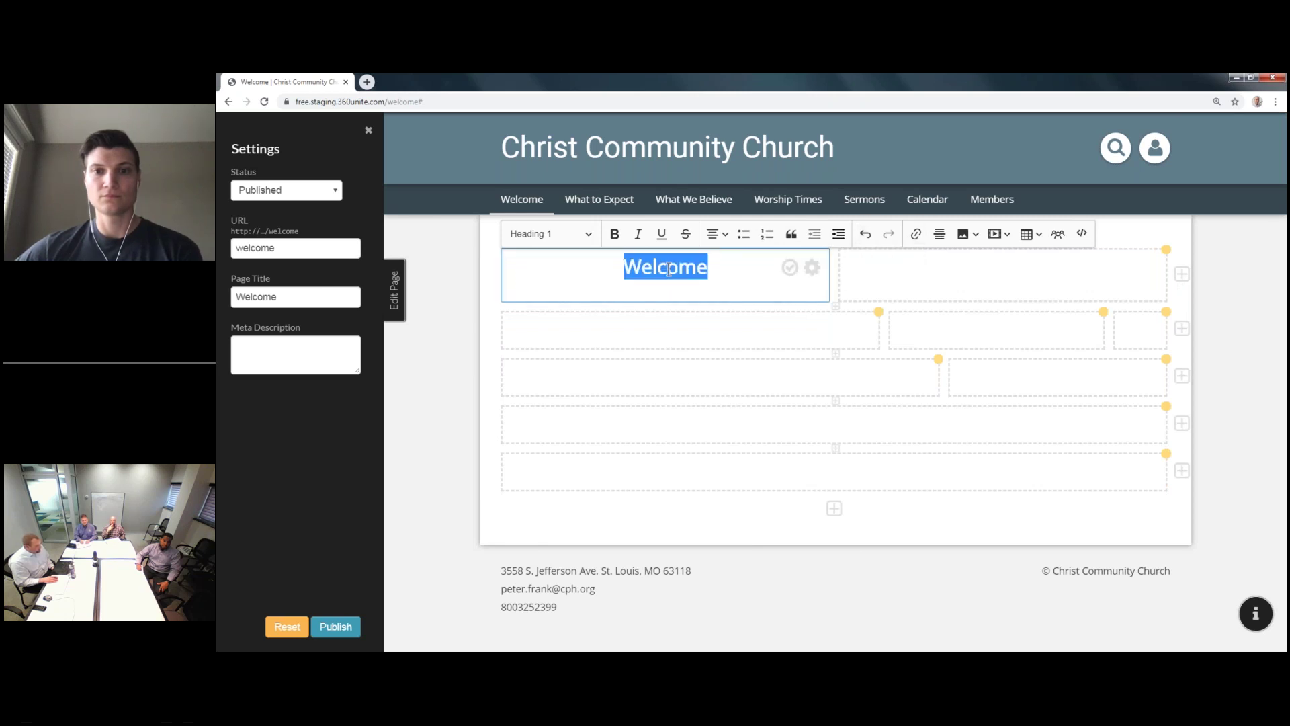
click(916, 235)
click(913, 237)
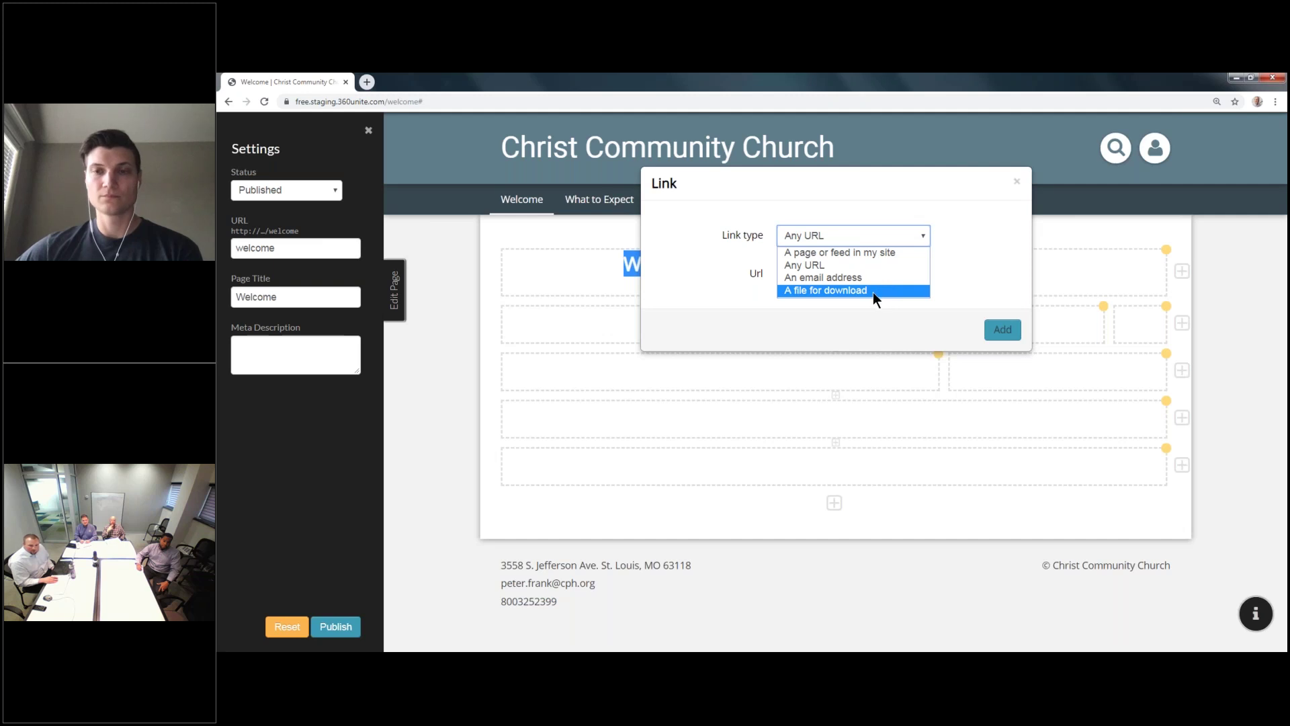
key(Escape)
key(Down)
key(Down)
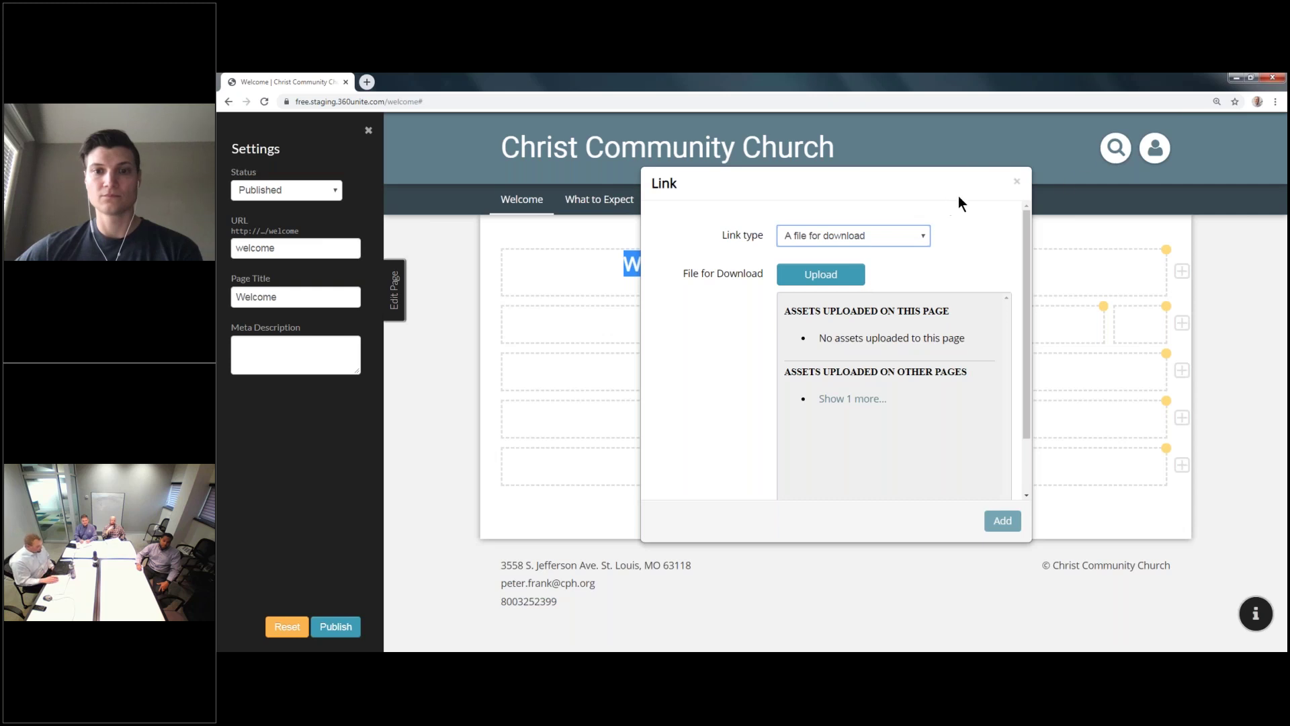
click(1016, 181)
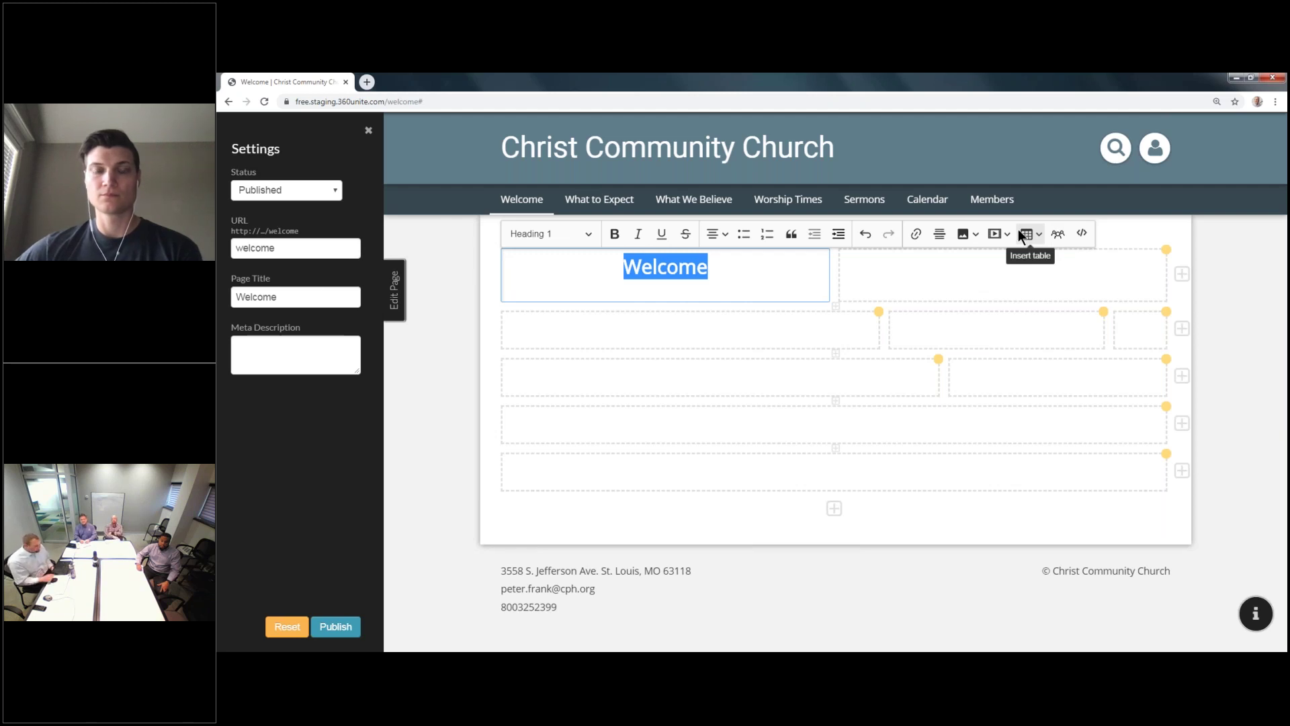
Add a blank line below the Welcome heading and look at the empty HTML block editor without saving anything
click(725, 272)
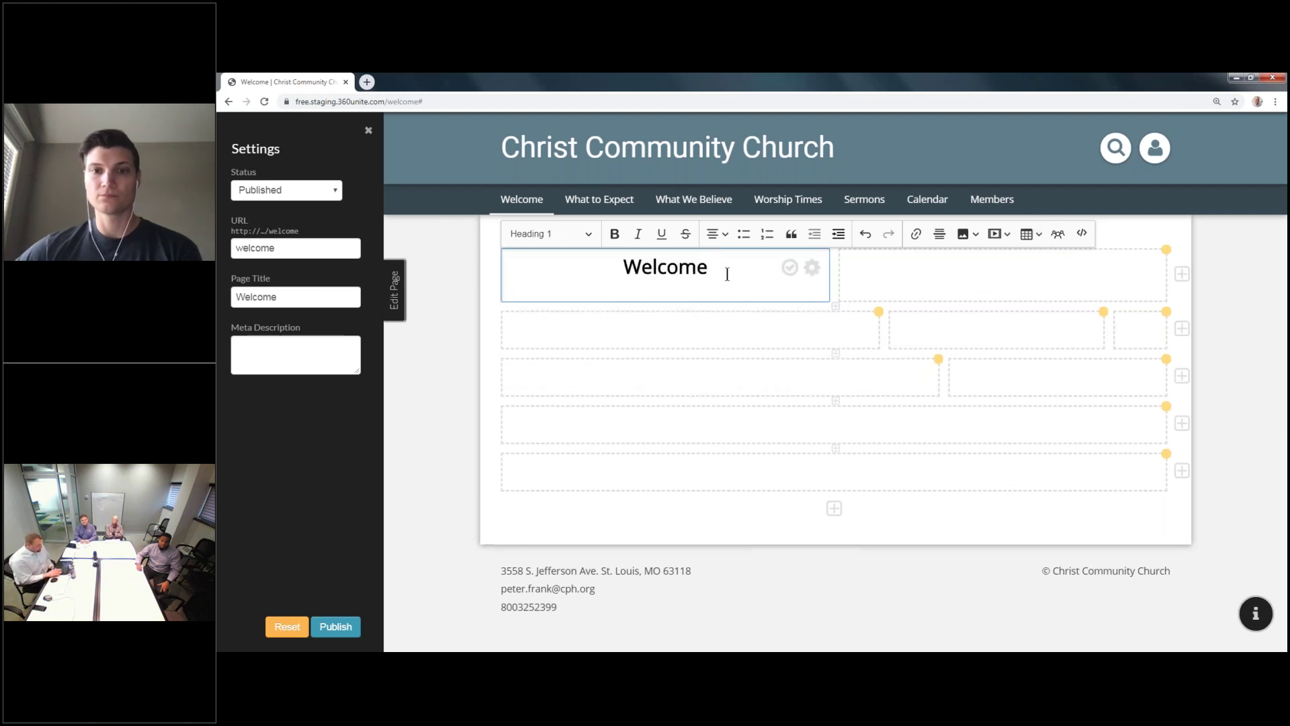
key(Return)
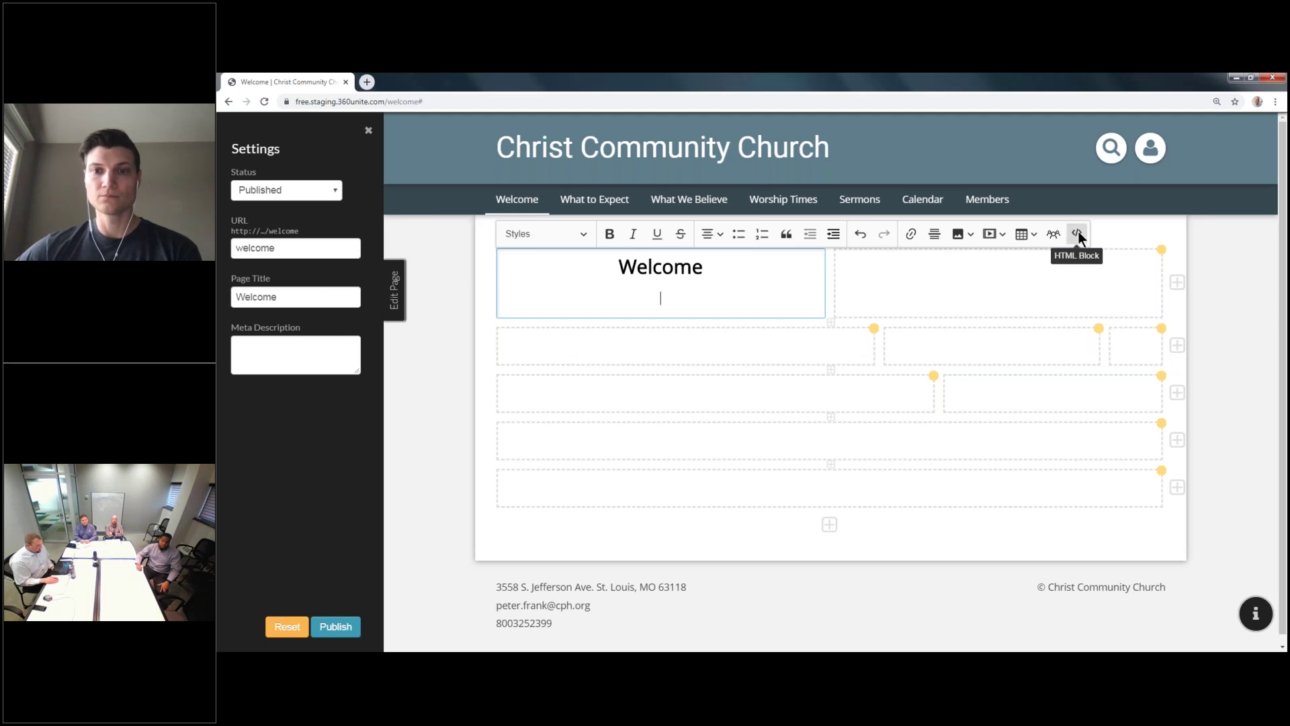
click(1077, 232)
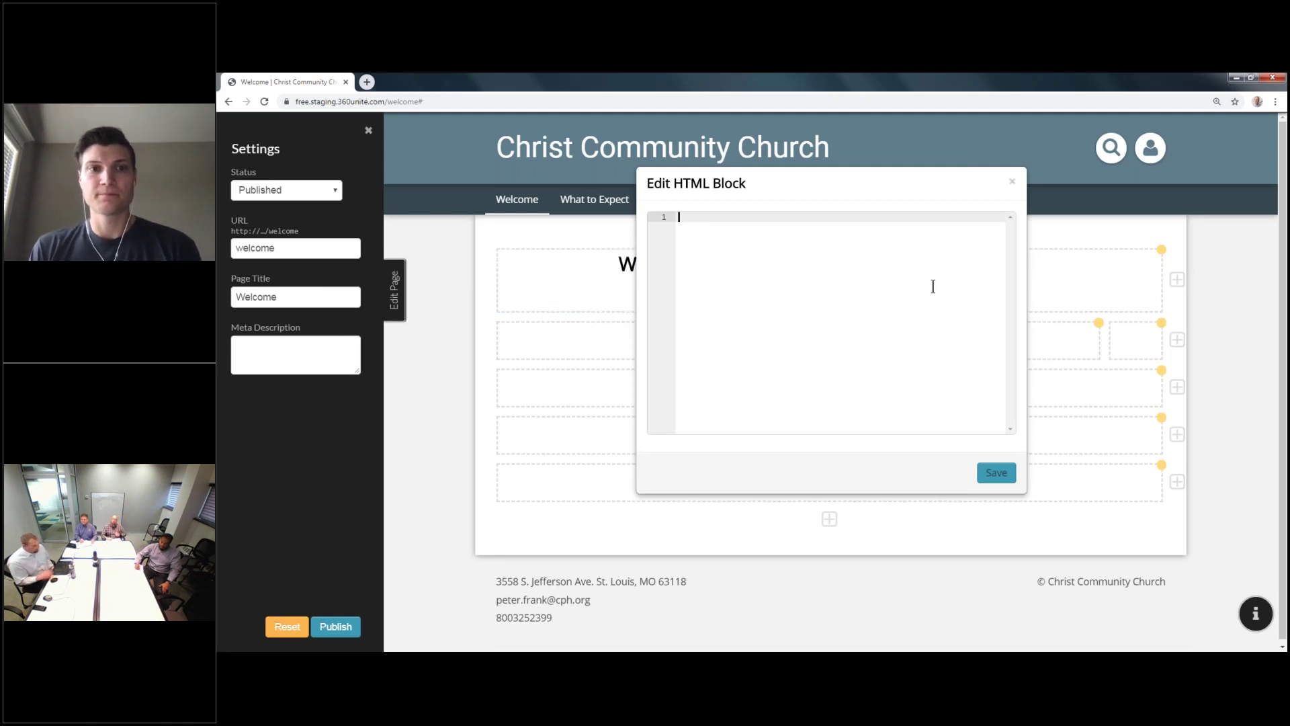
click(1012, 181)
Insert the image of a man and boy with crossed arms, already uploaded on another page, below the Welcome heading
click(662, 271)
click(739, 269)
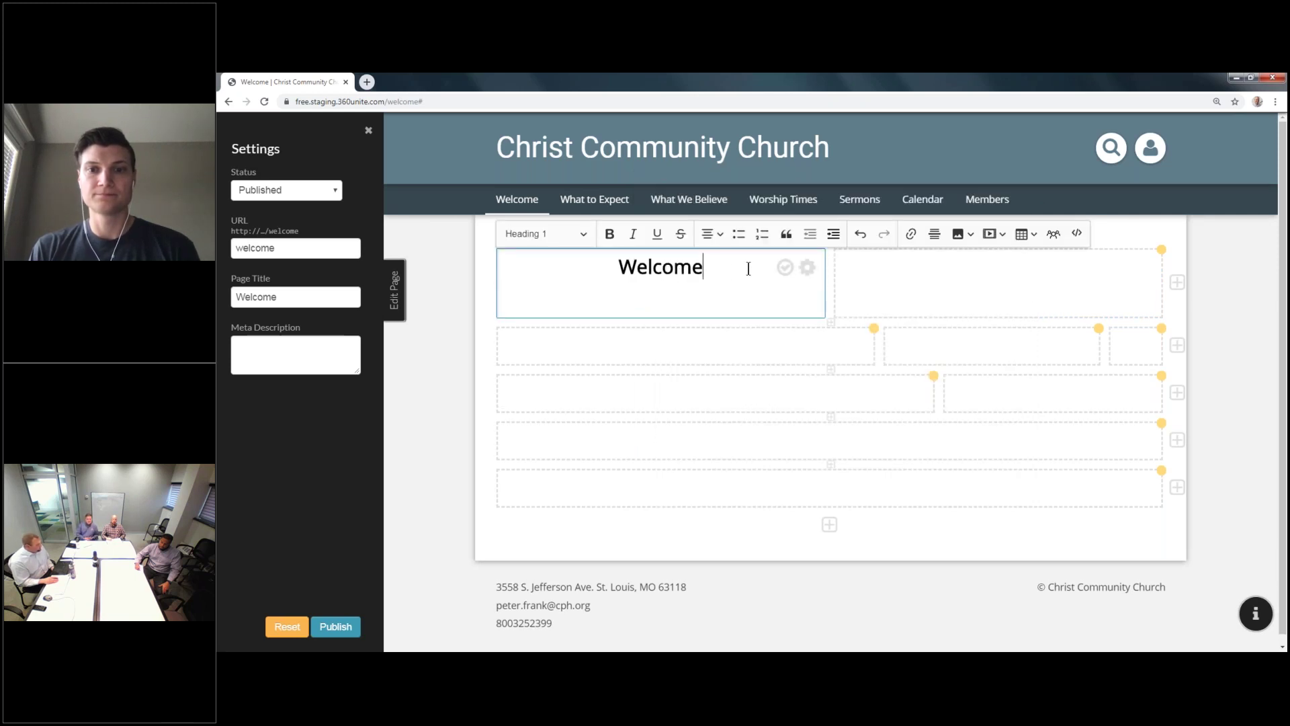
key(Return)
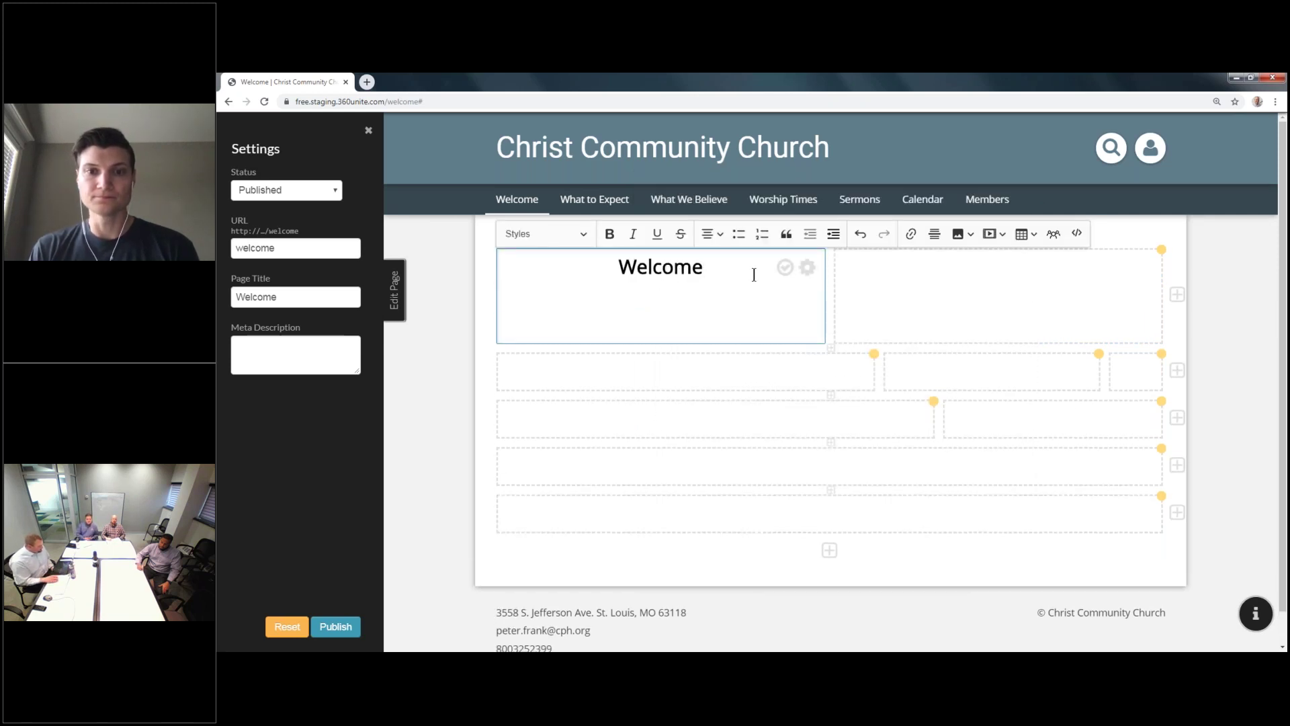
click(960, 236)
click(965, 255)
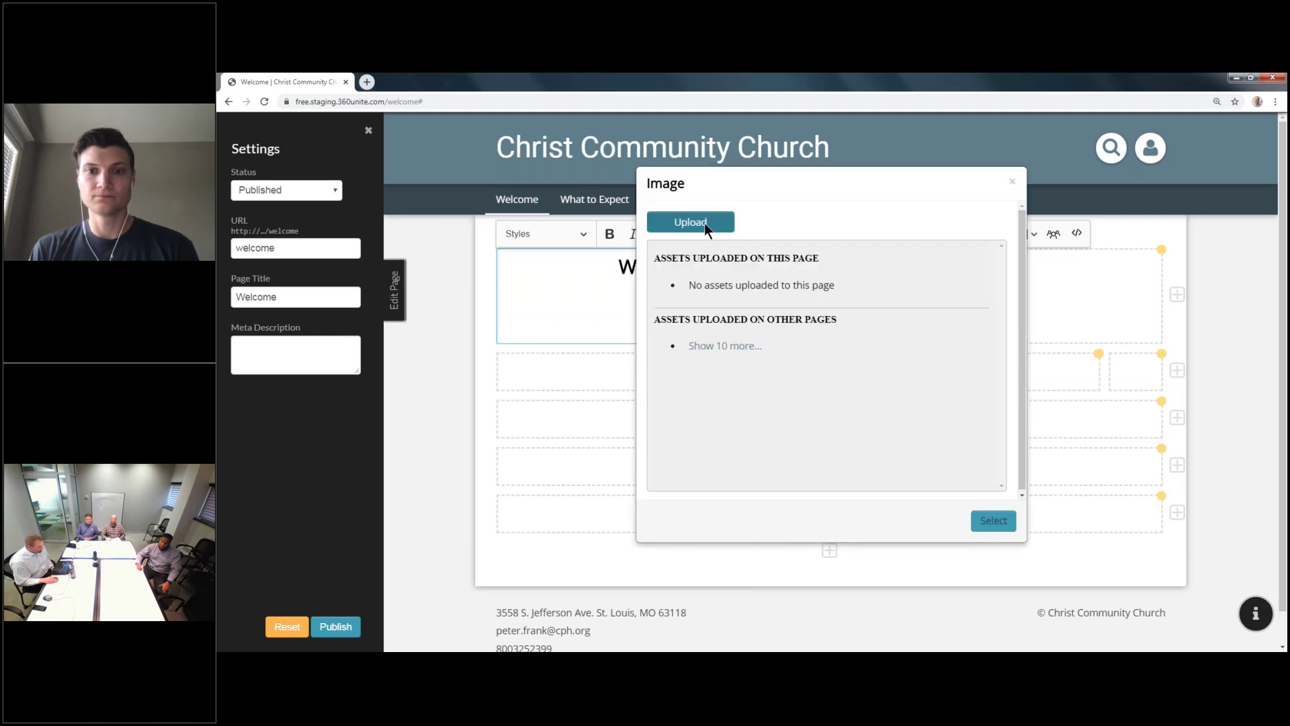
click(728, 345)
click(710, 470)
click(980, 511)
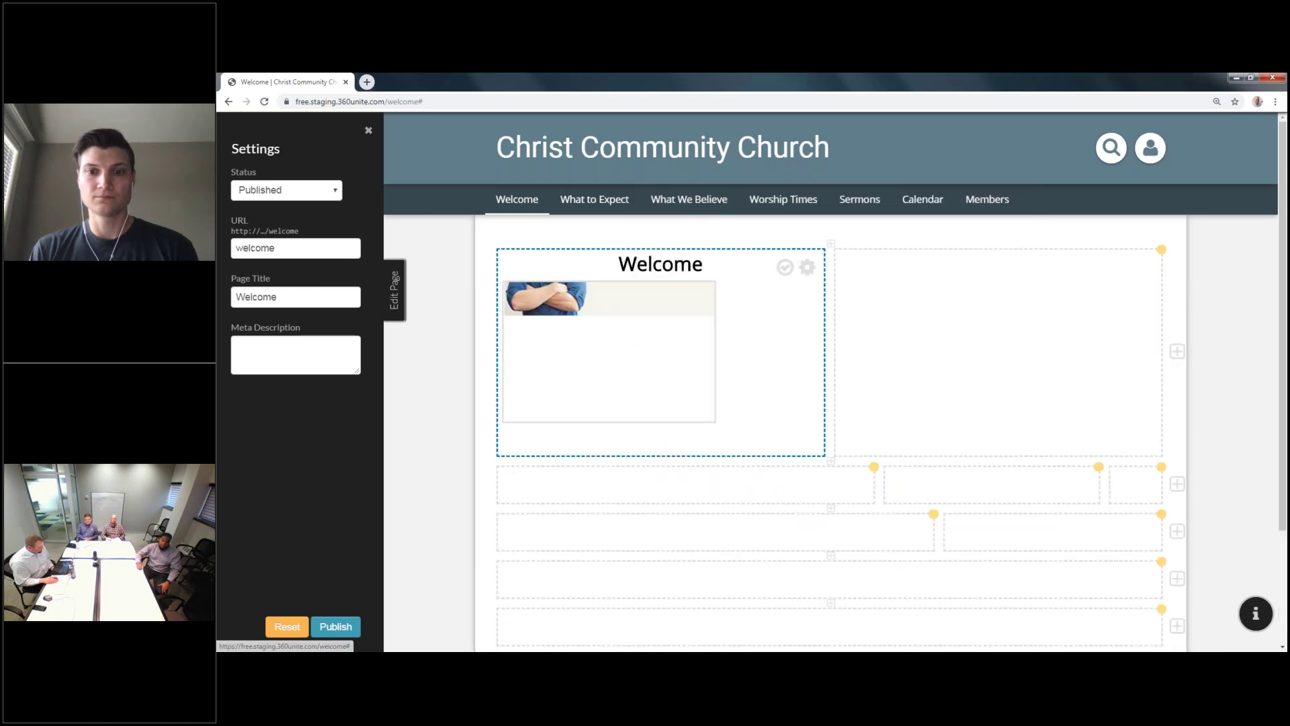
Center the man and boy image within the Welcome cell
click(721, 324)
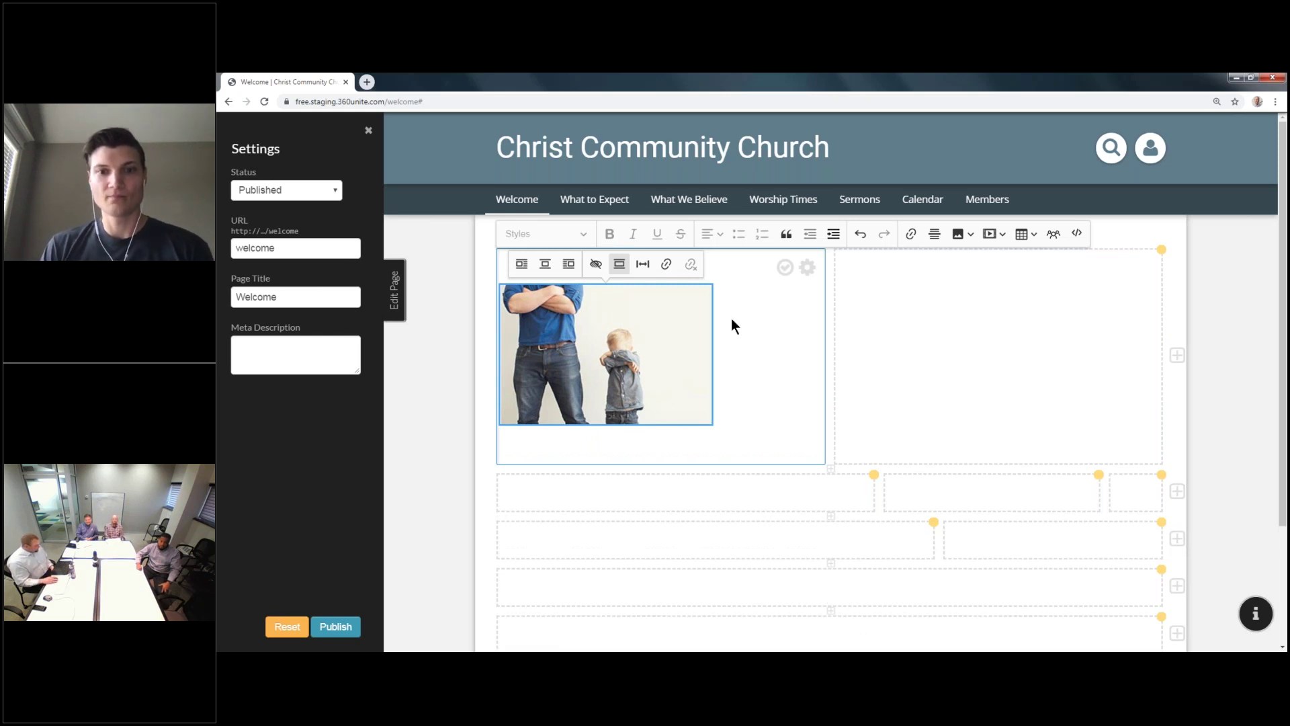
click(766, 454)
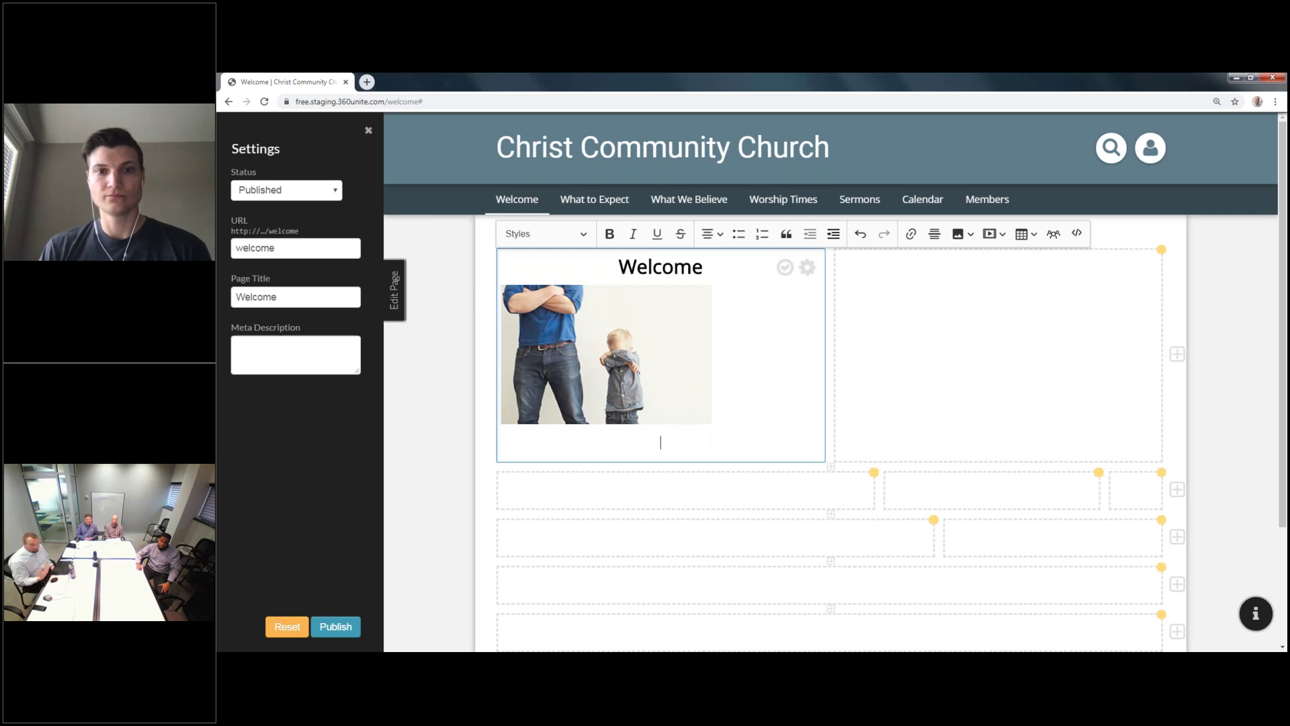
click(648, 321)
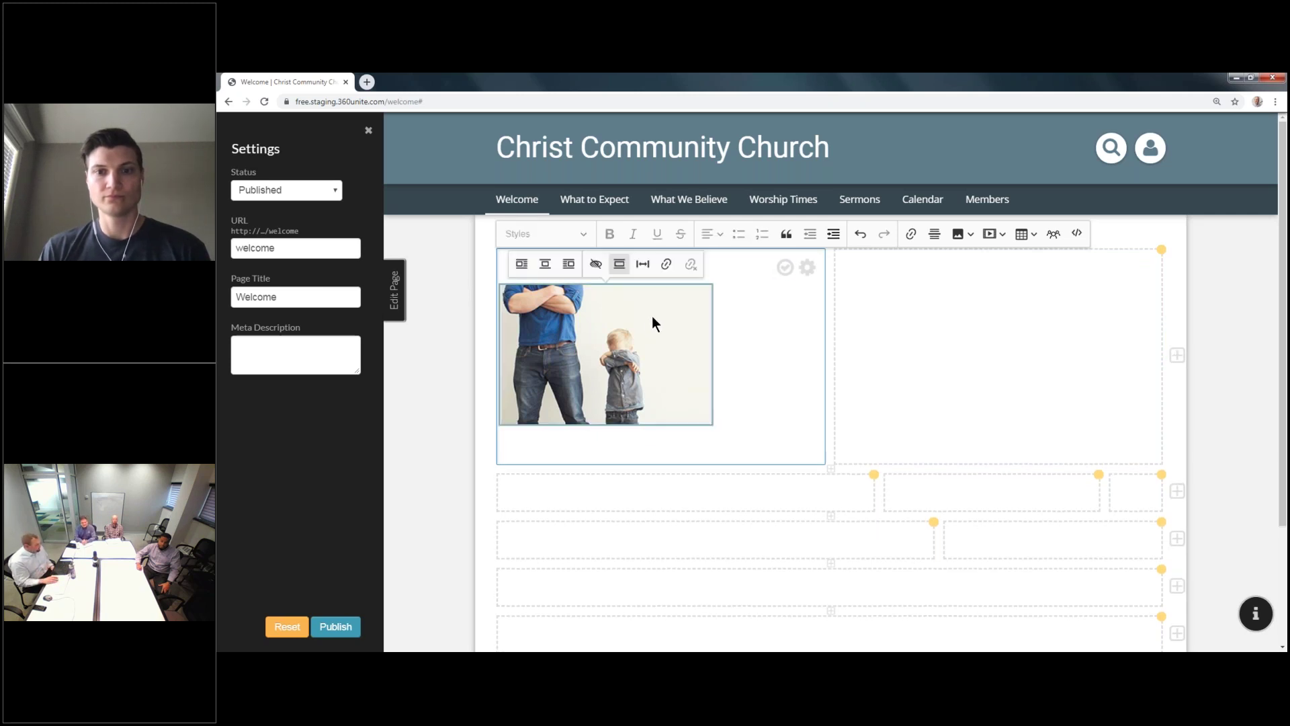
click(753, 372)
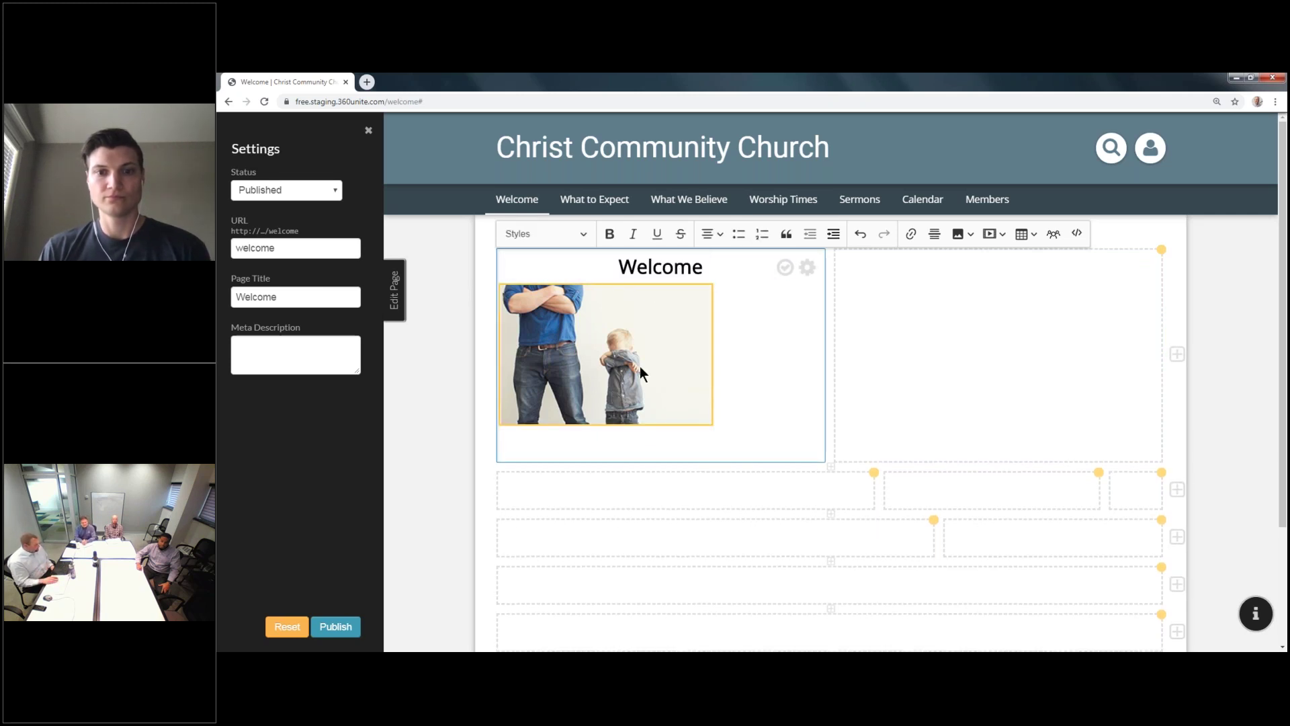
click(640, 365)
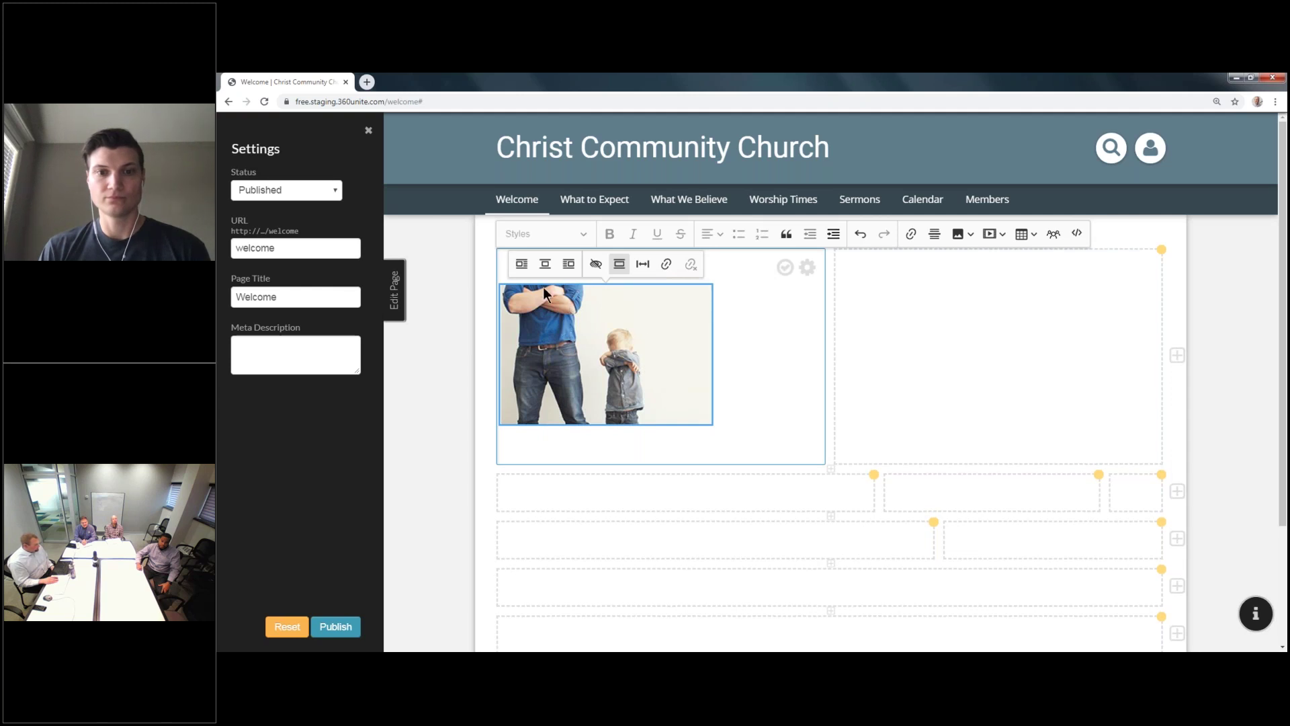
click(545, 265)
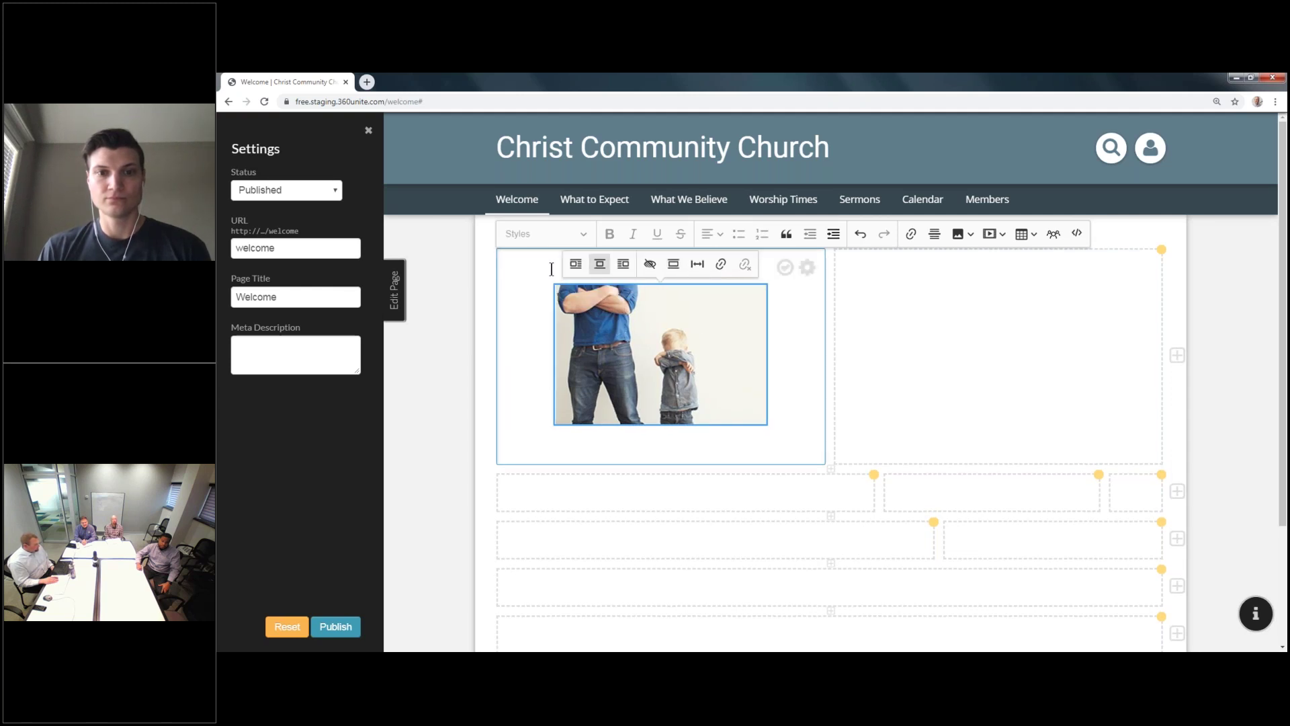
Set the image's text alternative to "This is my image"
click(648, 264)
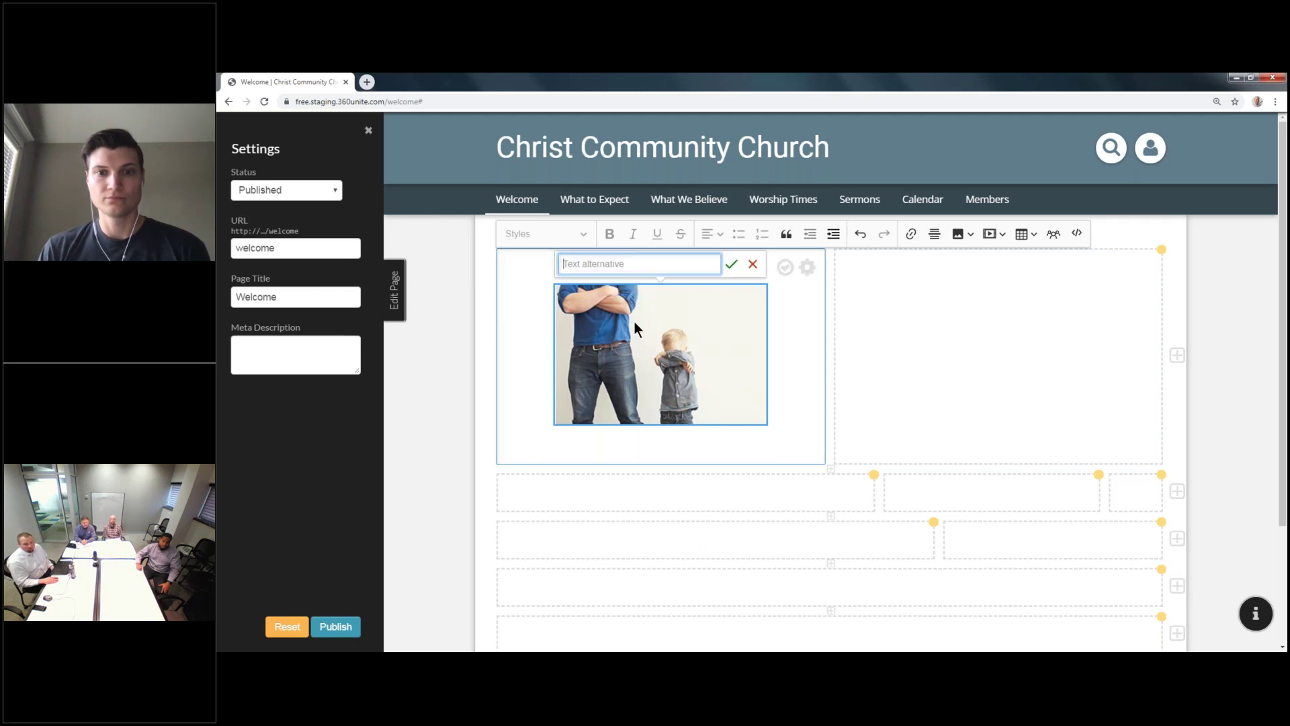
text(Ths is my)
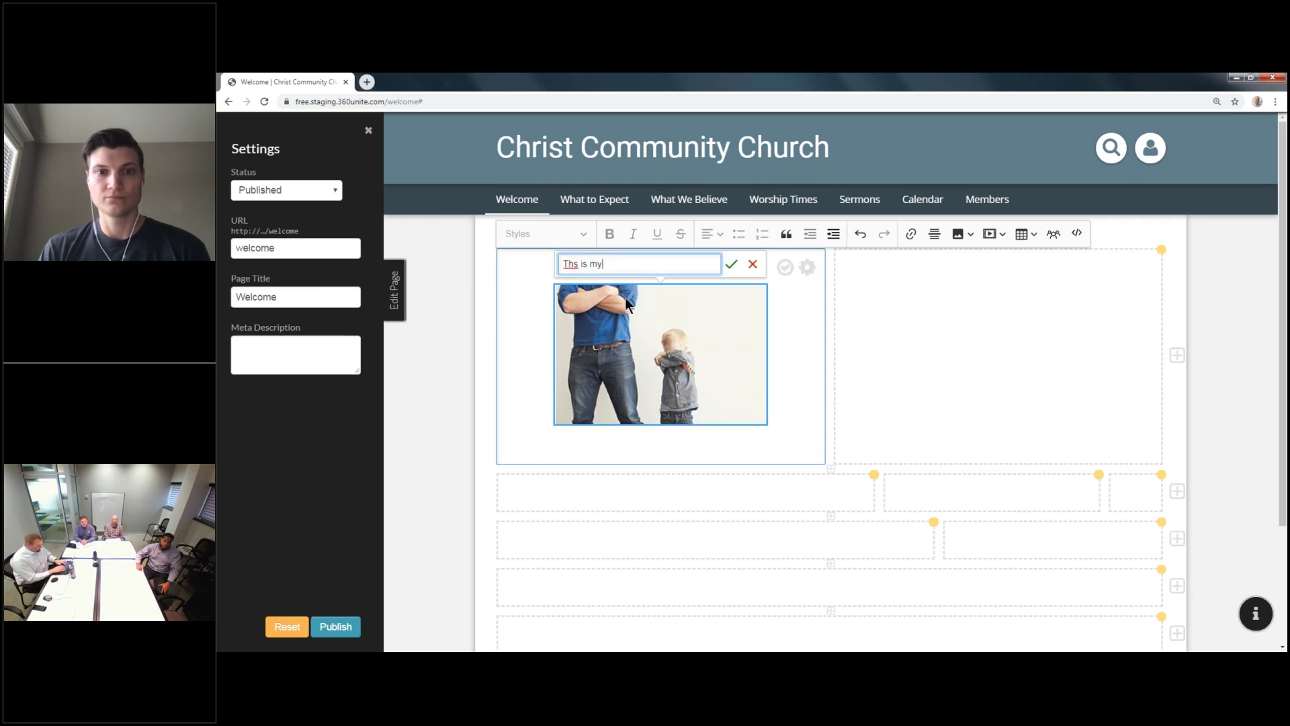
key(BackSpace)
key(BackSpace)
key(BackSpace)
key(BackSpace)
key(BackSpace)
text(is is my image)
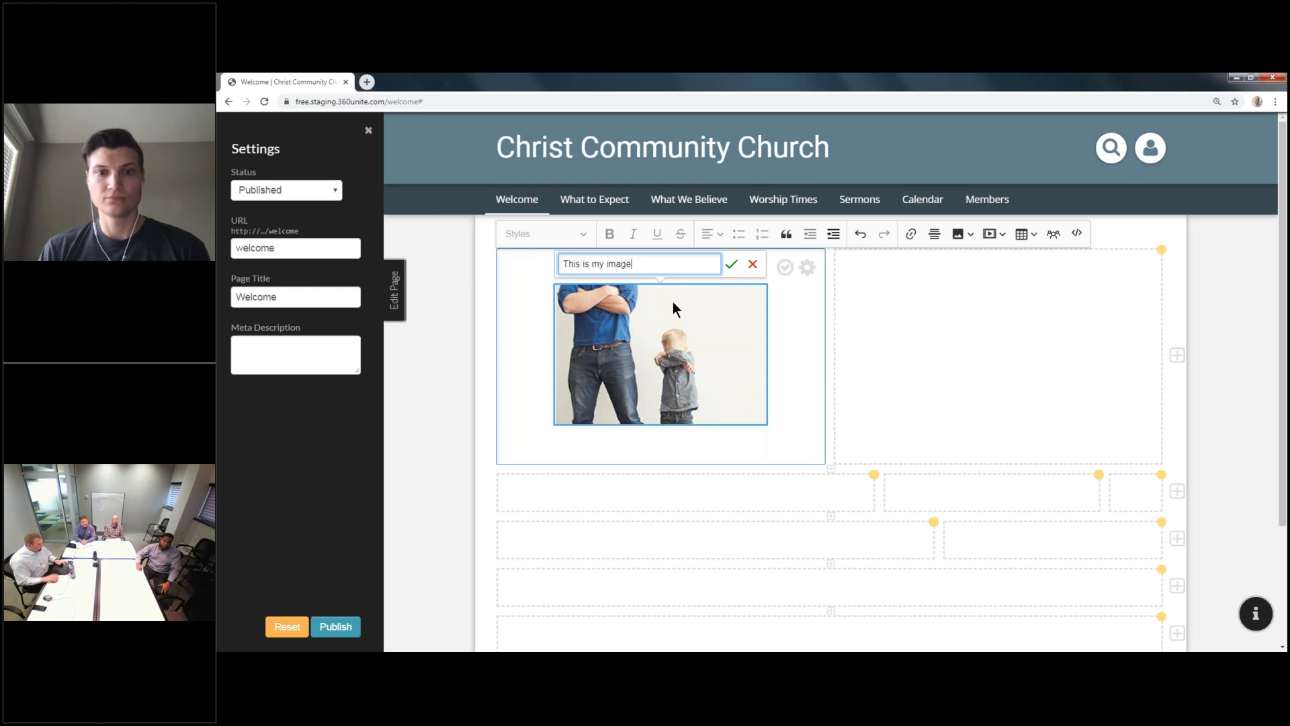
click(731, 264)
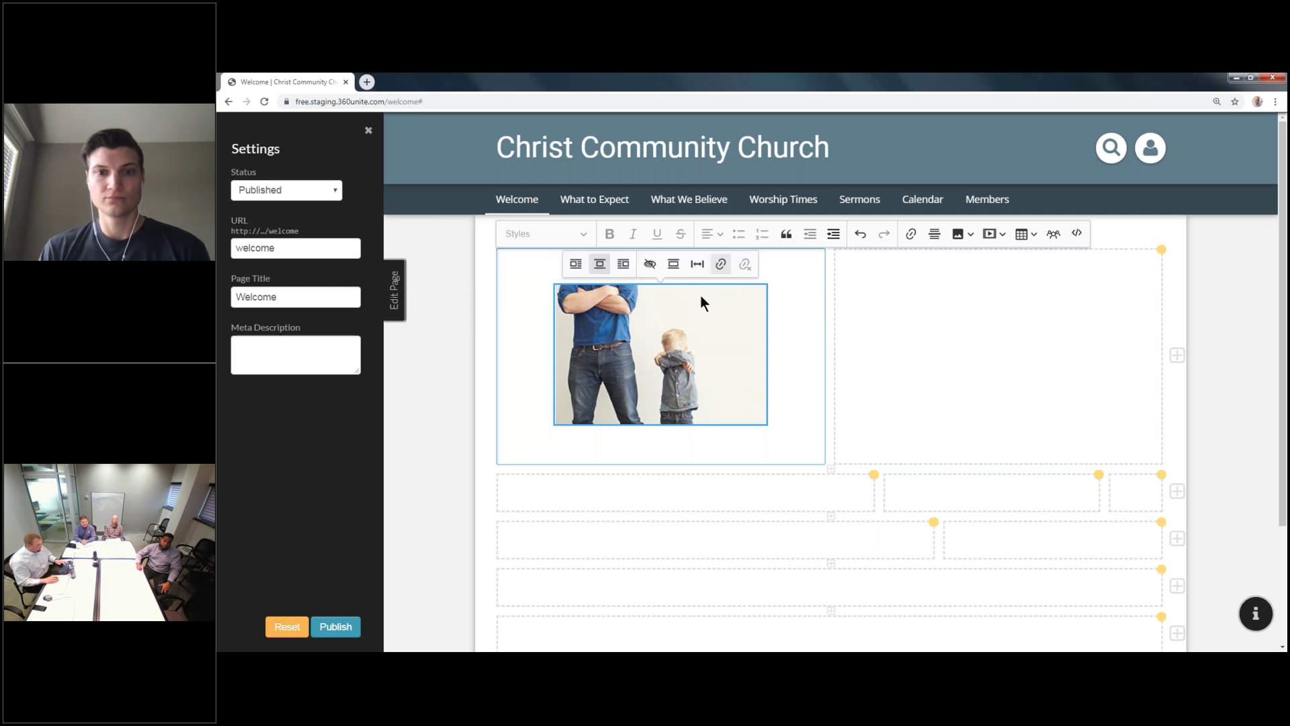
Switch the image to the full-size style and set its width to 100%
click(676, 269)
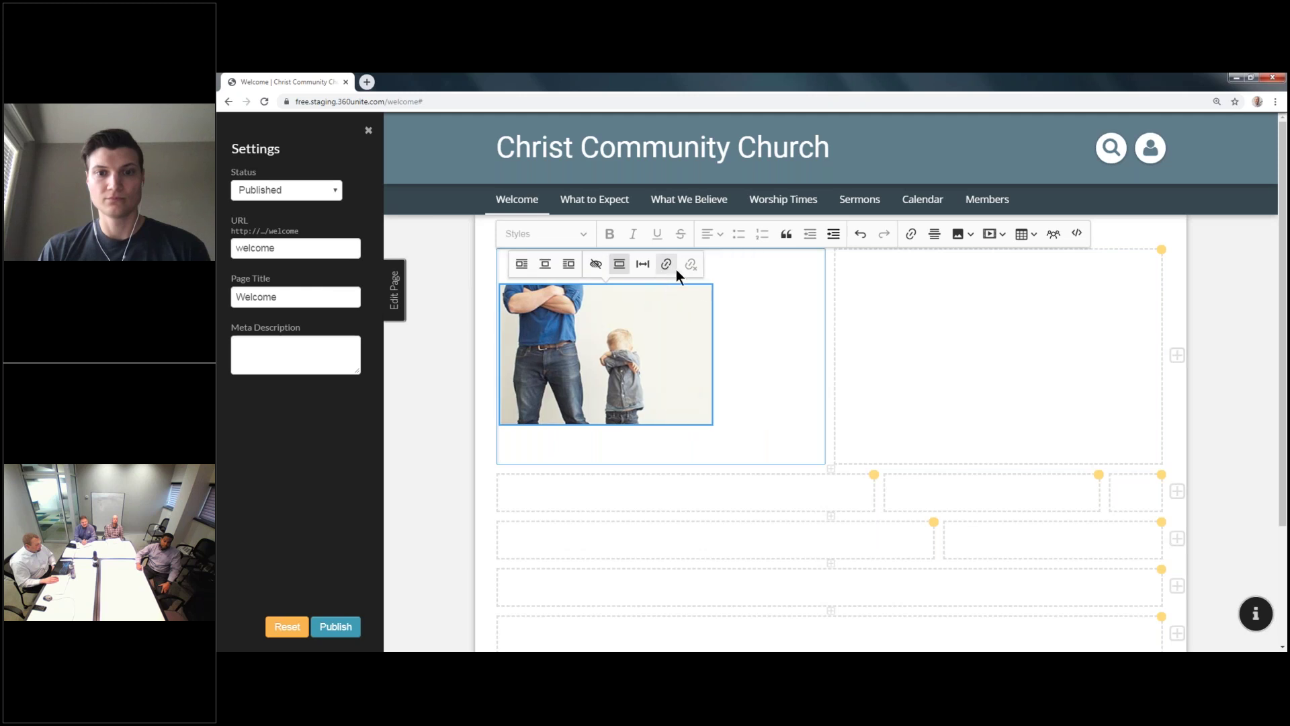
click(641, 264)
text(100%)
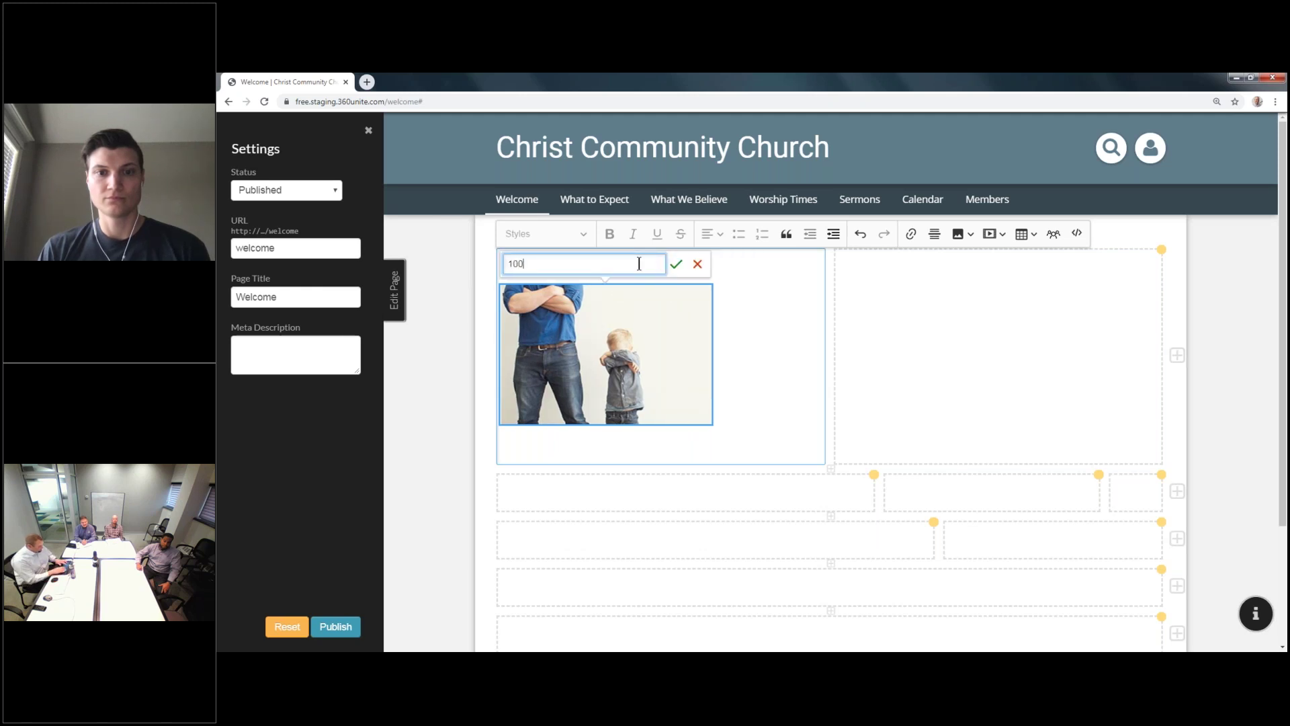
click(676, 264)
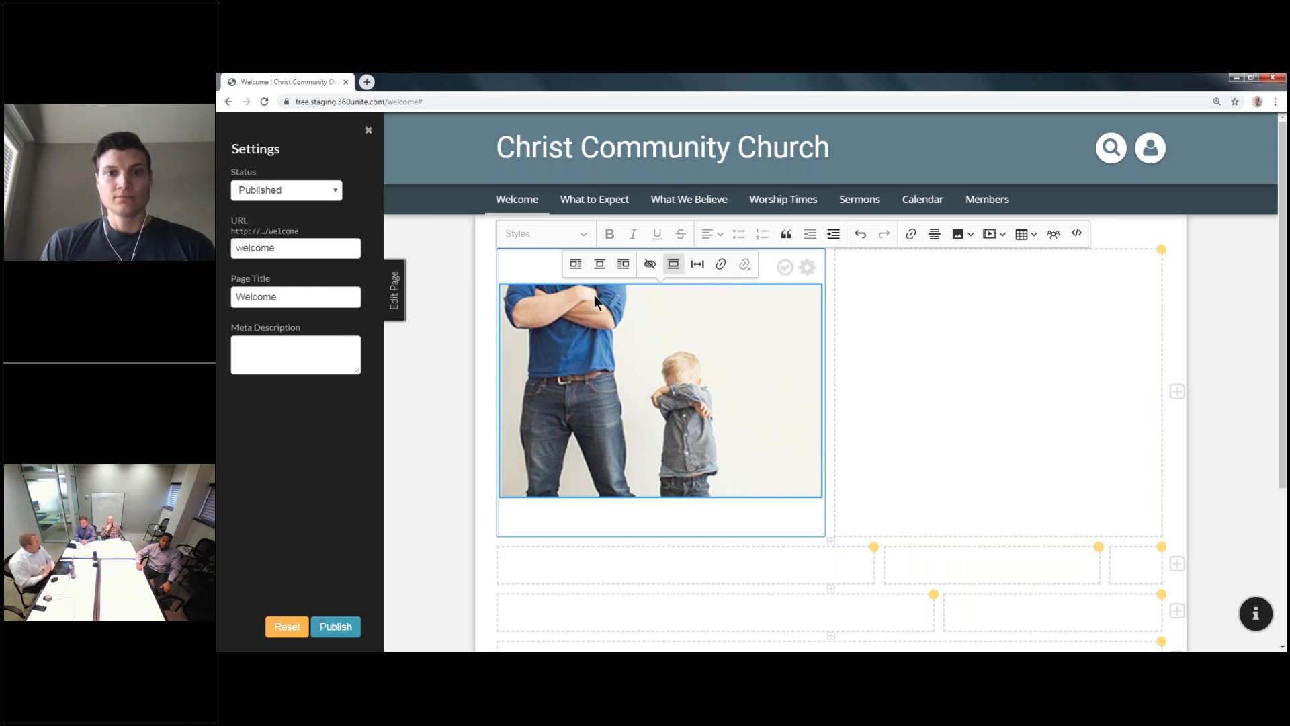
Link the image to a page or feed in the site, choosing the What to Expect page
click(721, 265)
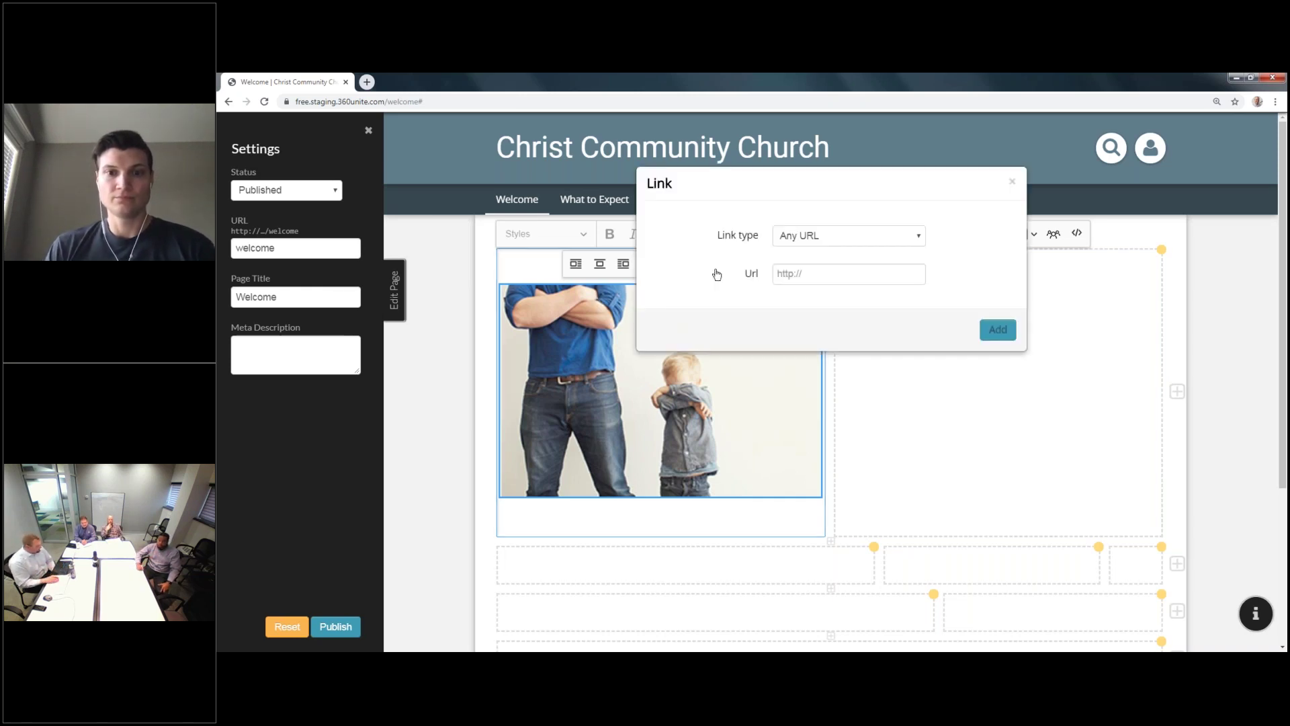
click(780, 242)
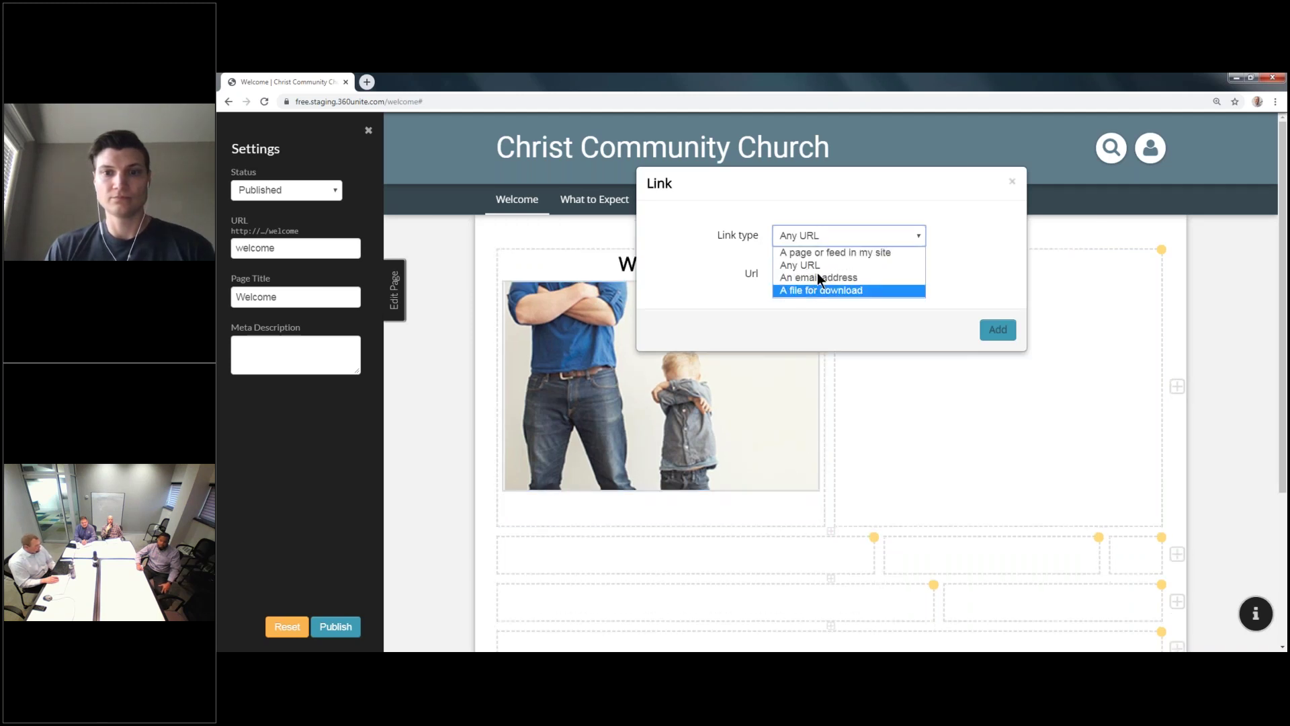
click(820, 256)
click(820, 275)
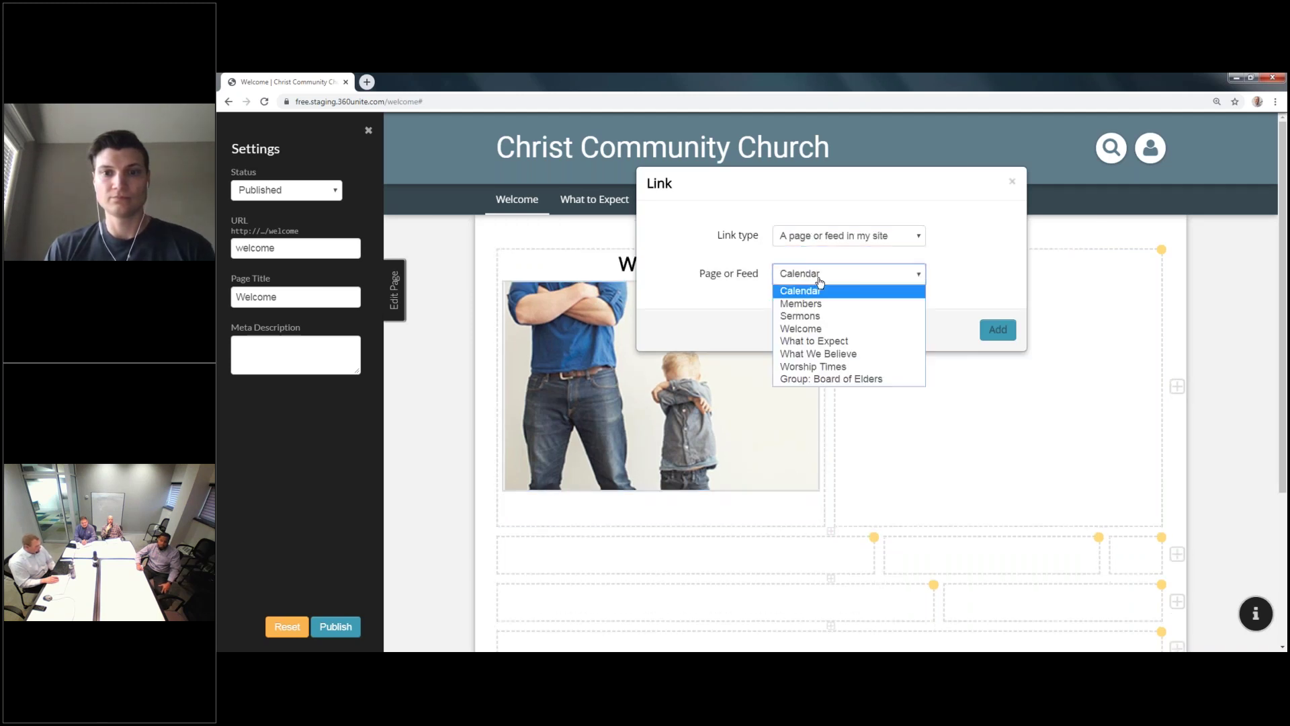
click(814, 339)
click(1001, 331)
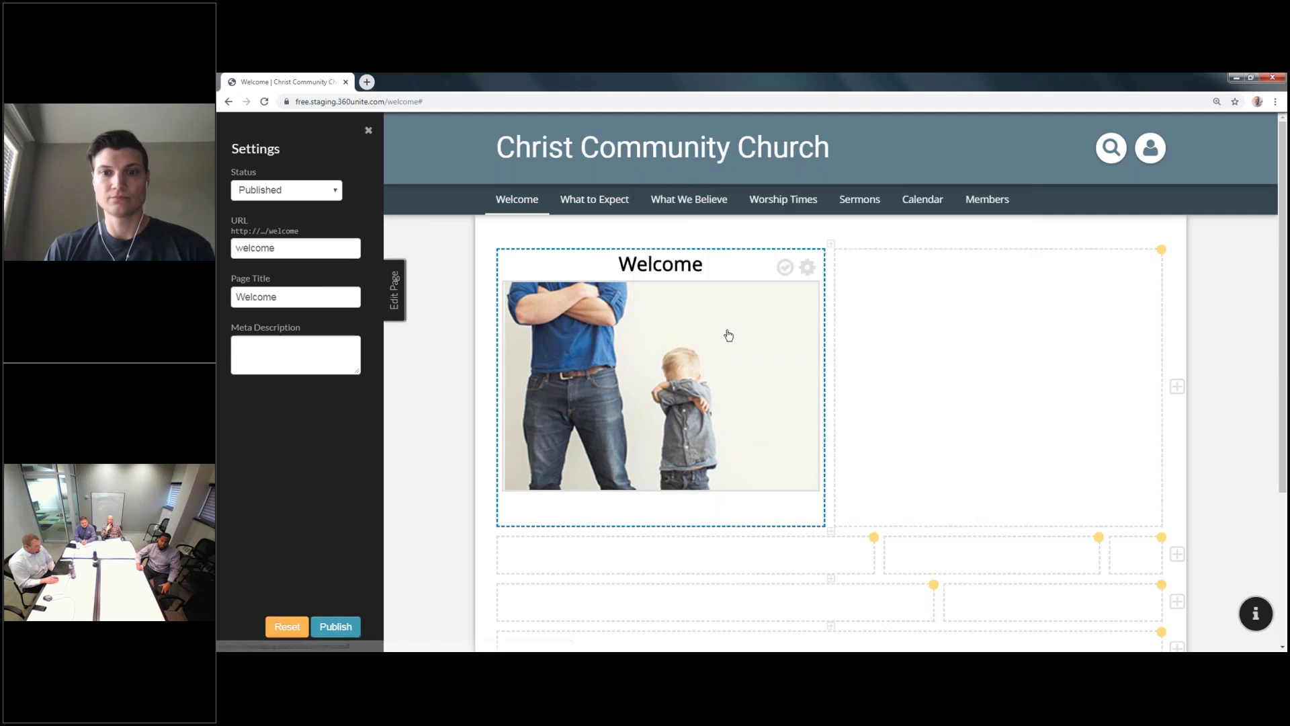
Finish editing the Welcome cell and leave the page's edit mode without publishing
click(784, 270)
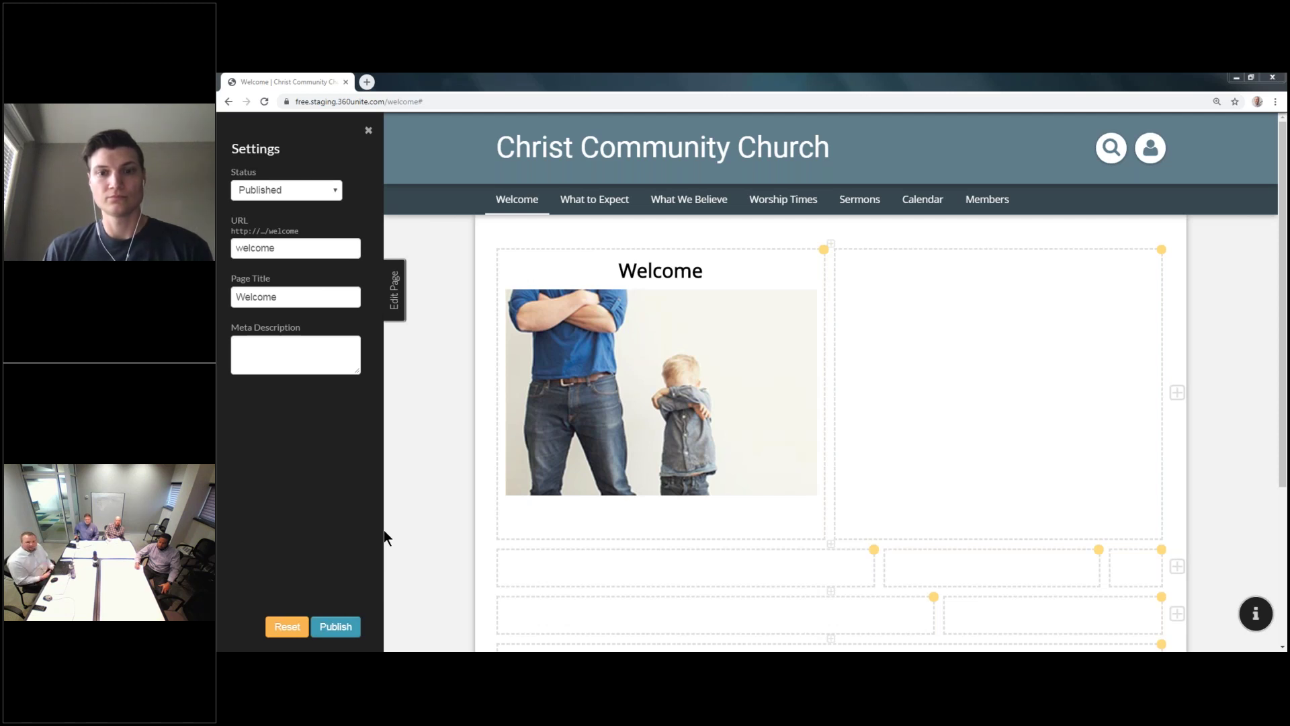
click(397, 288)
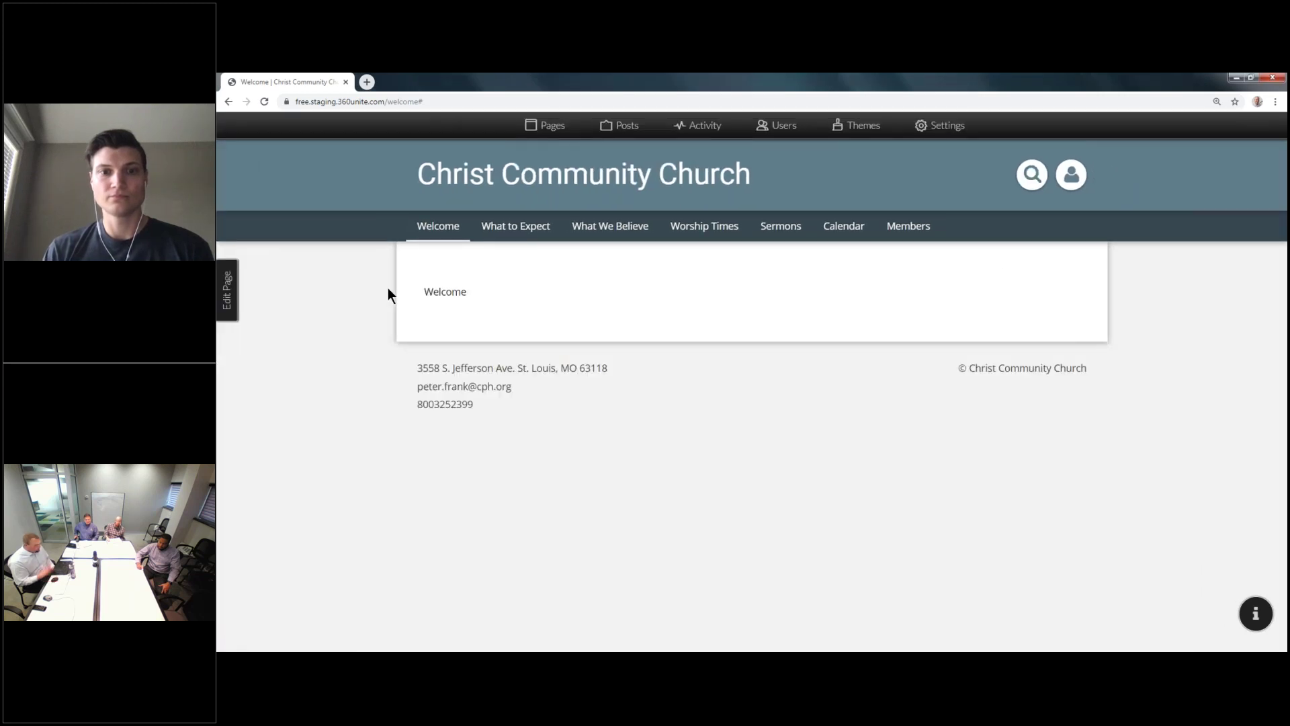
Reopen the Welcome page for editing and bring up the image's options in the Welcome cell
click(227, 289)
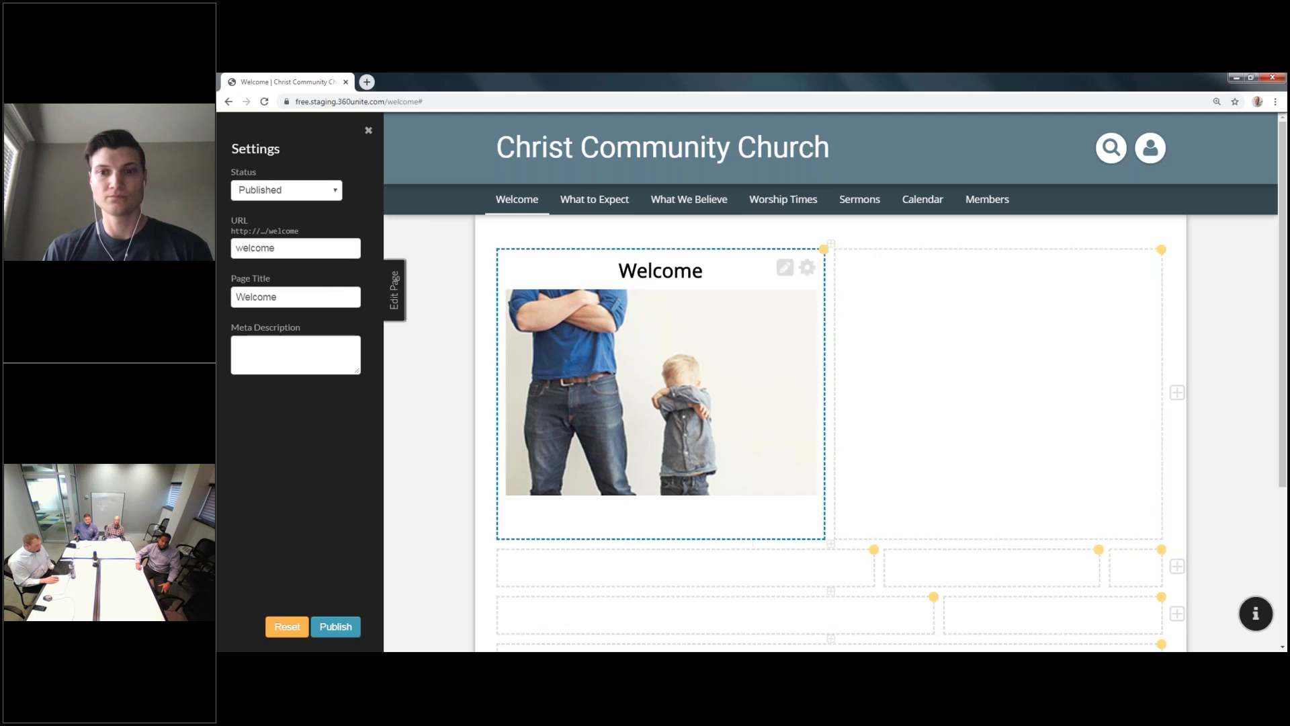
scroll(808, 304, down, 5)
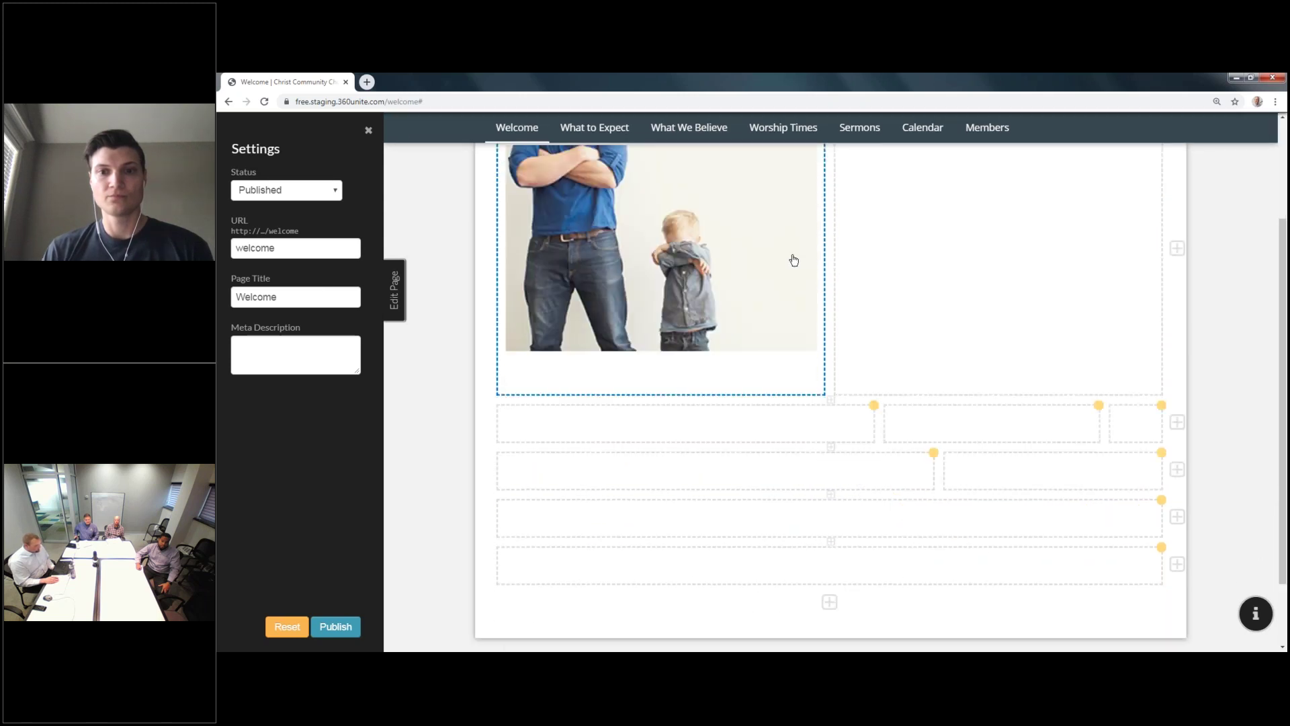
scroll(791, 250, up, 3)
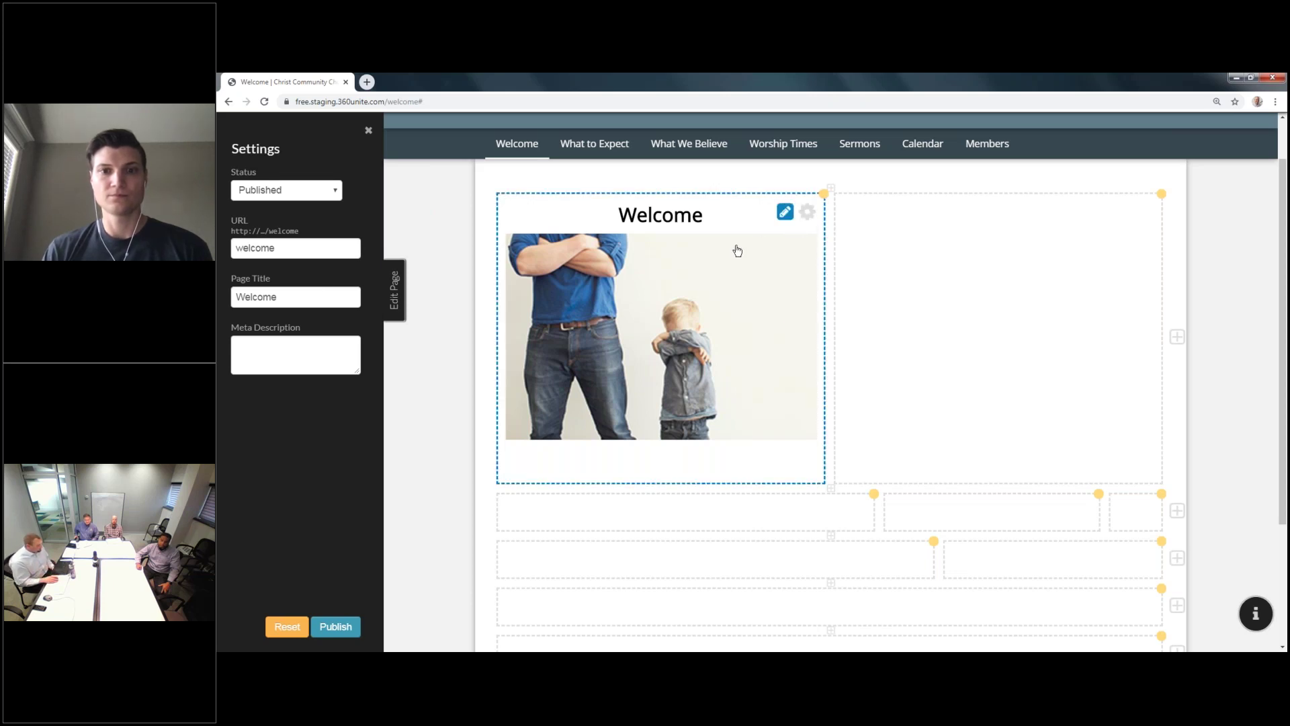
click(666, 296)
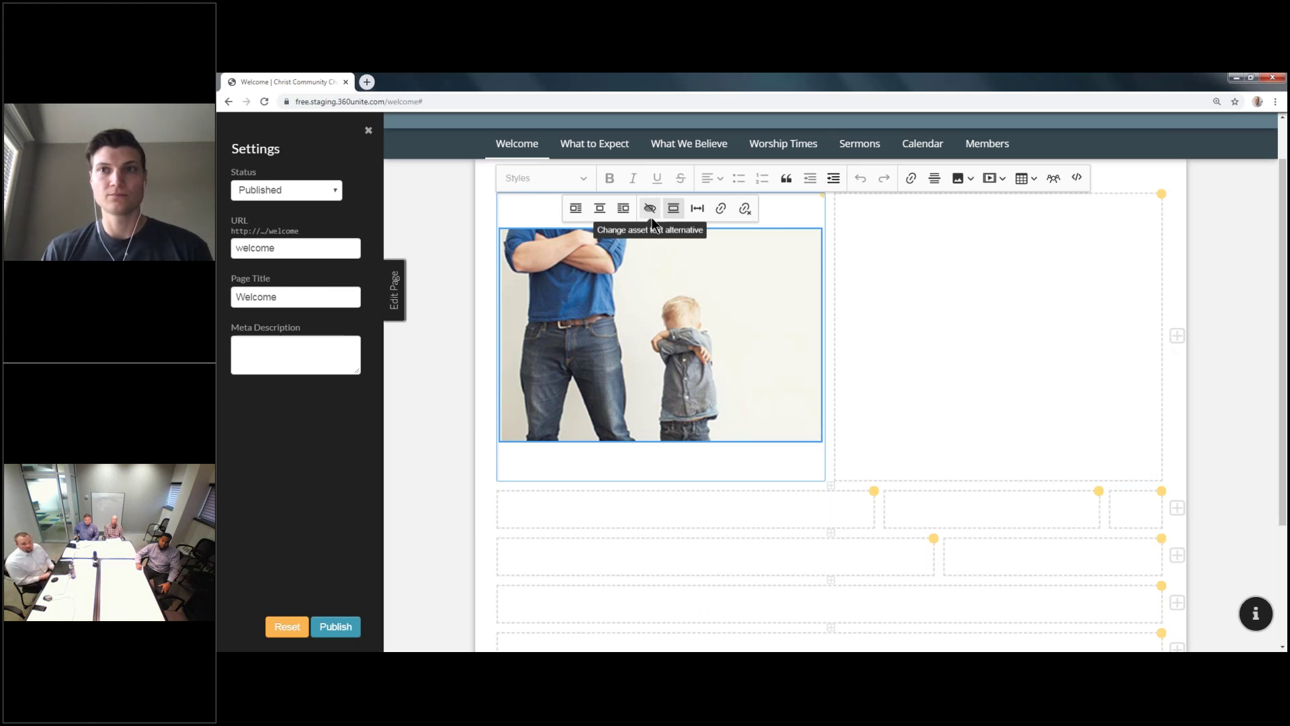
scroll(782, 279, up, 2)
Finish editing the Welcome cell and narrow it to about two fifths of the row's width
click(784, 267)
drag(786, 290, 609, 308)
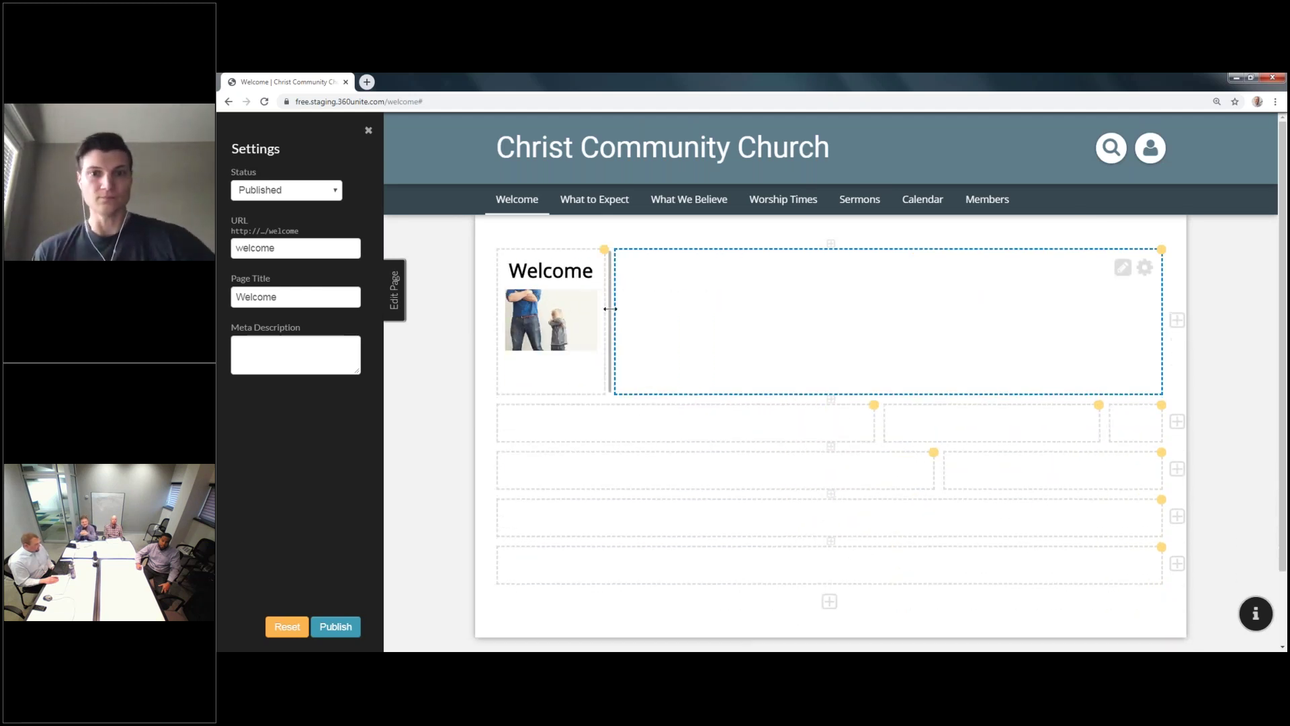
drag(699, 313, 786, 314)
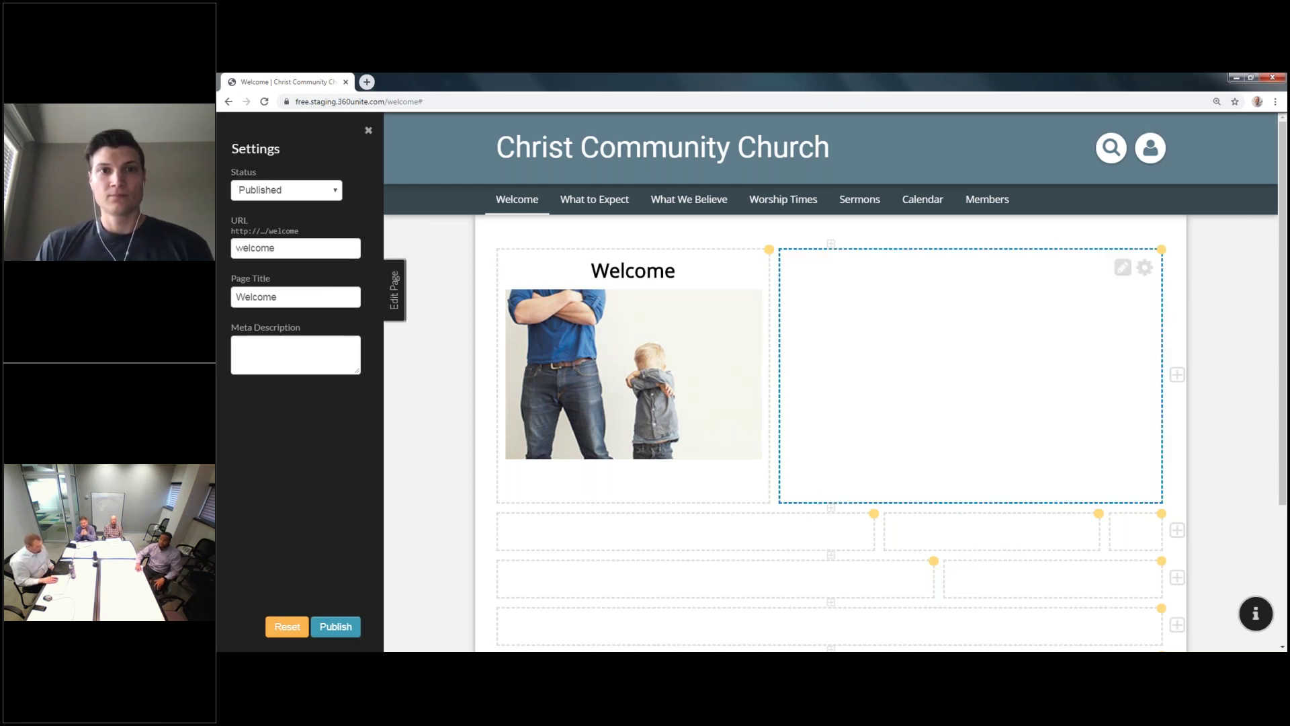
Look through the page's status options and publish the page with the status Published
click(1122, 267)
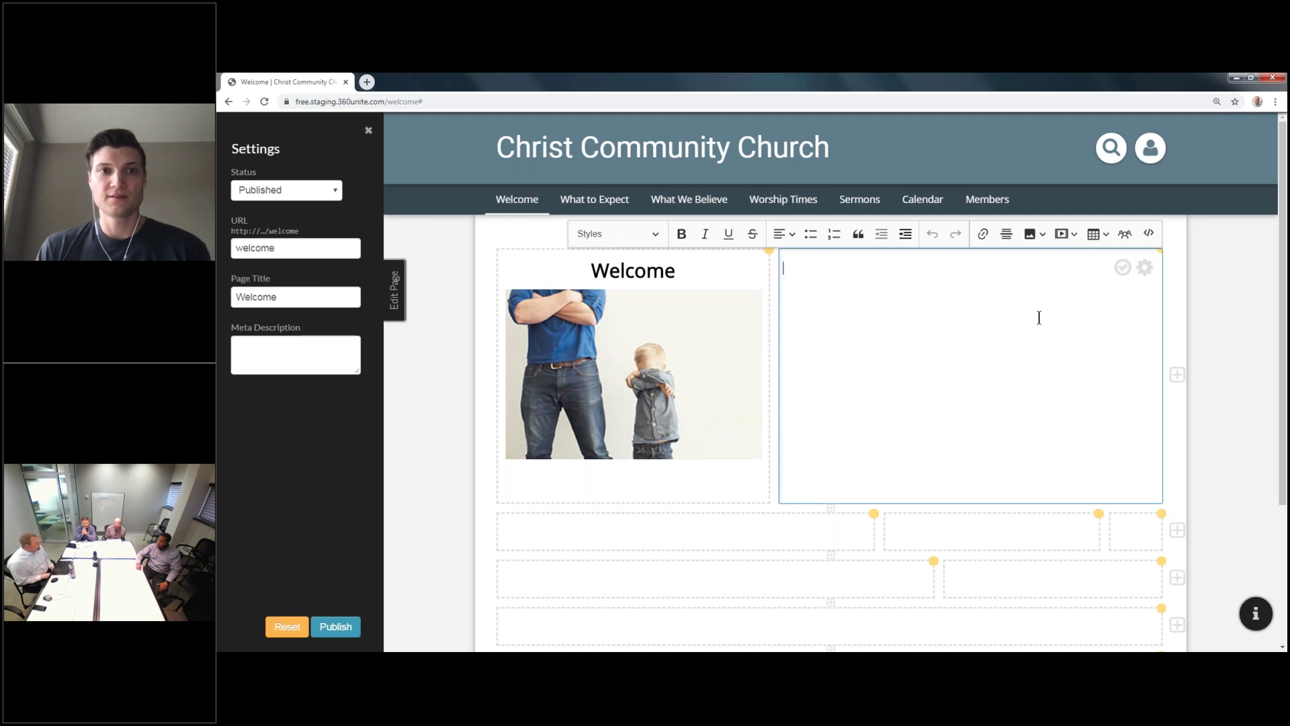
click(261, 191)
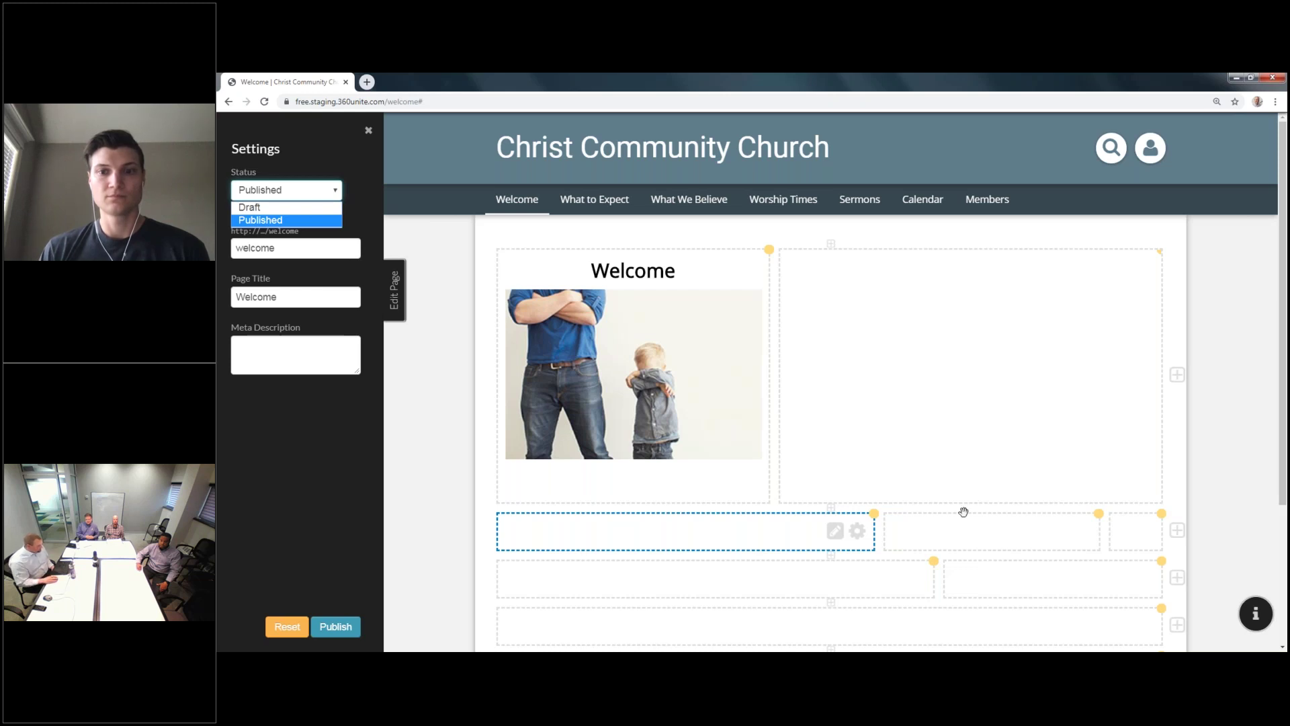
click(344, 626)
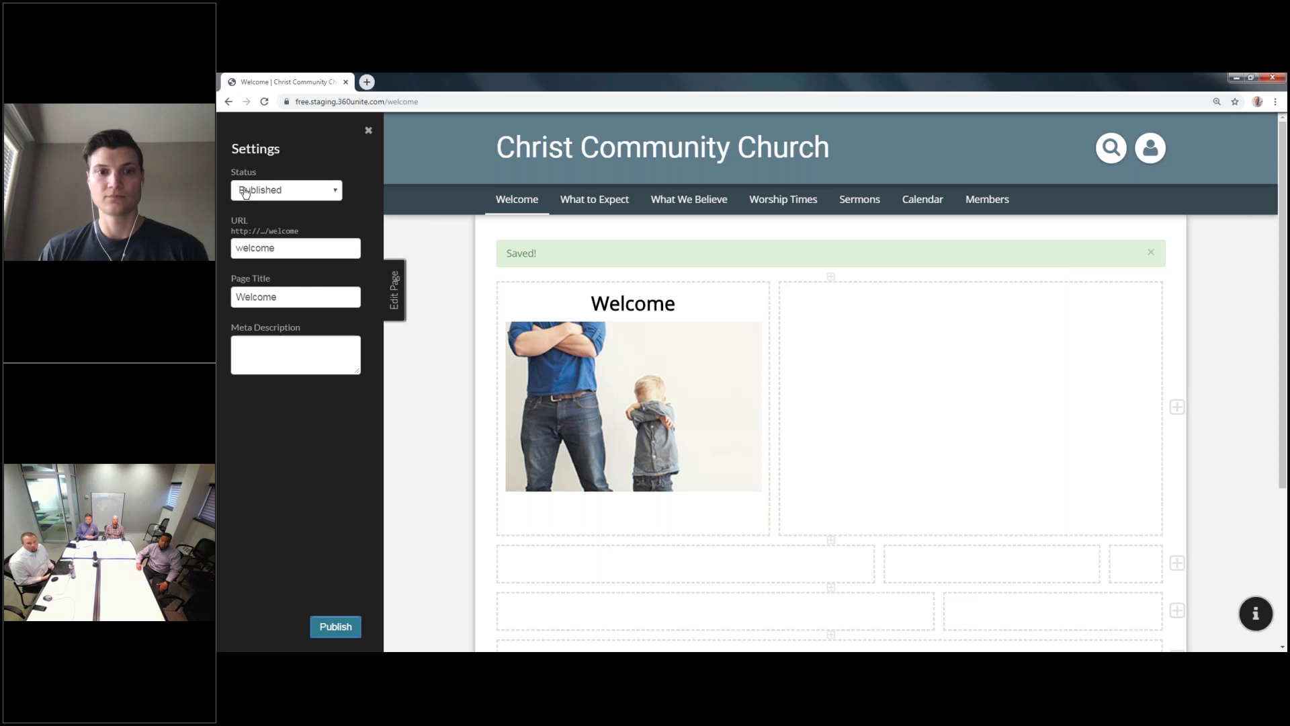
Add the text "Words" to the empty cell beside the Welcome image and finish editing that cell
mouse_move(1119, 301)
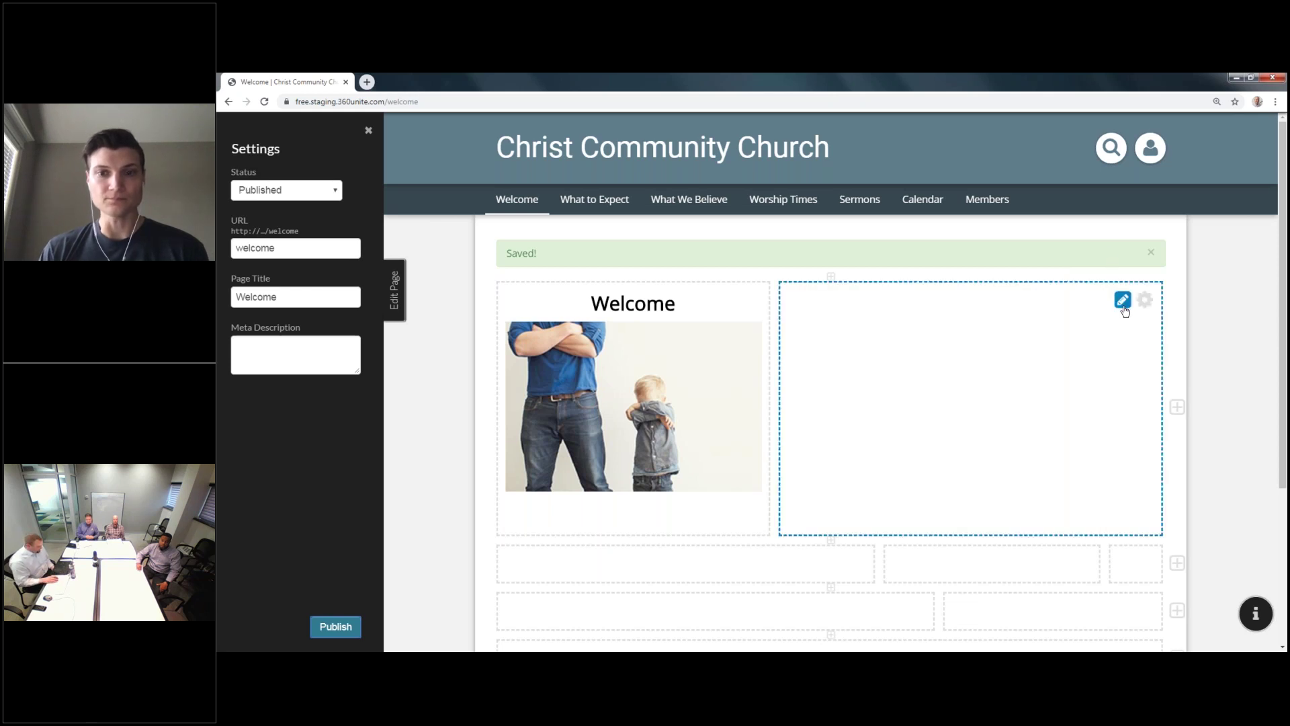
click(1122, 302)
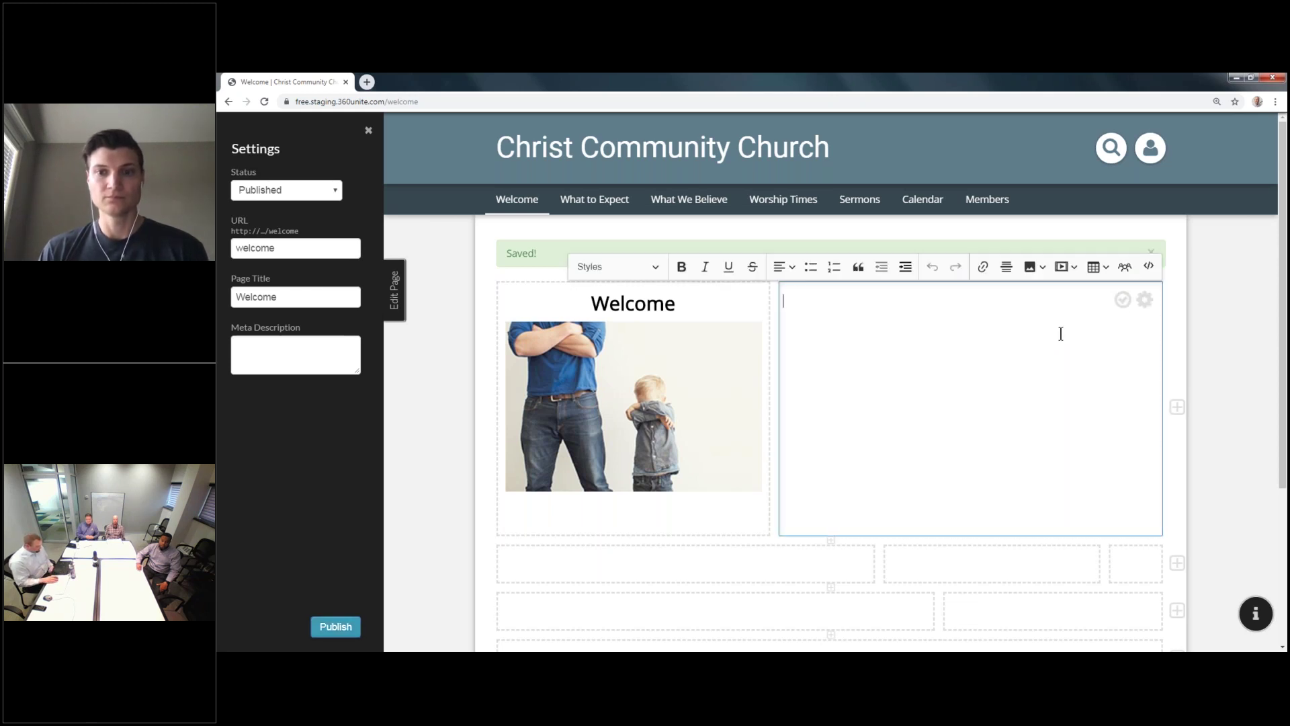
text(Words)
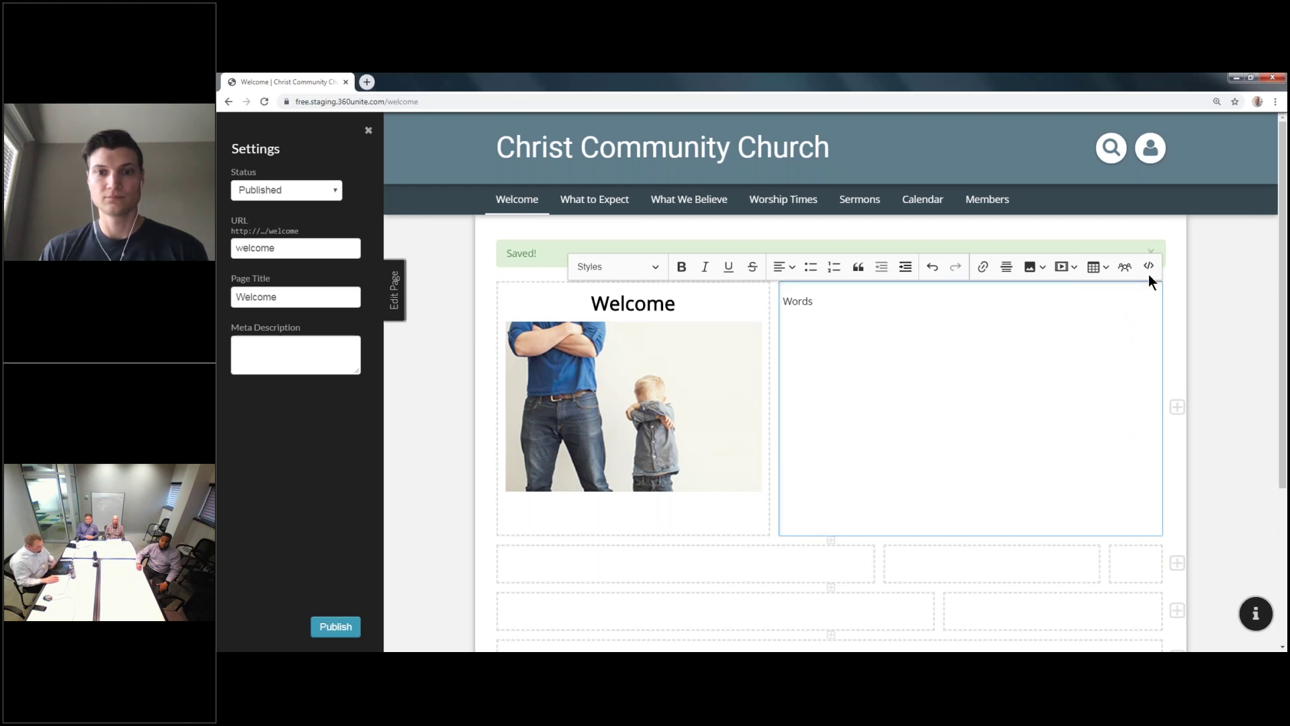
click(1122, 300)
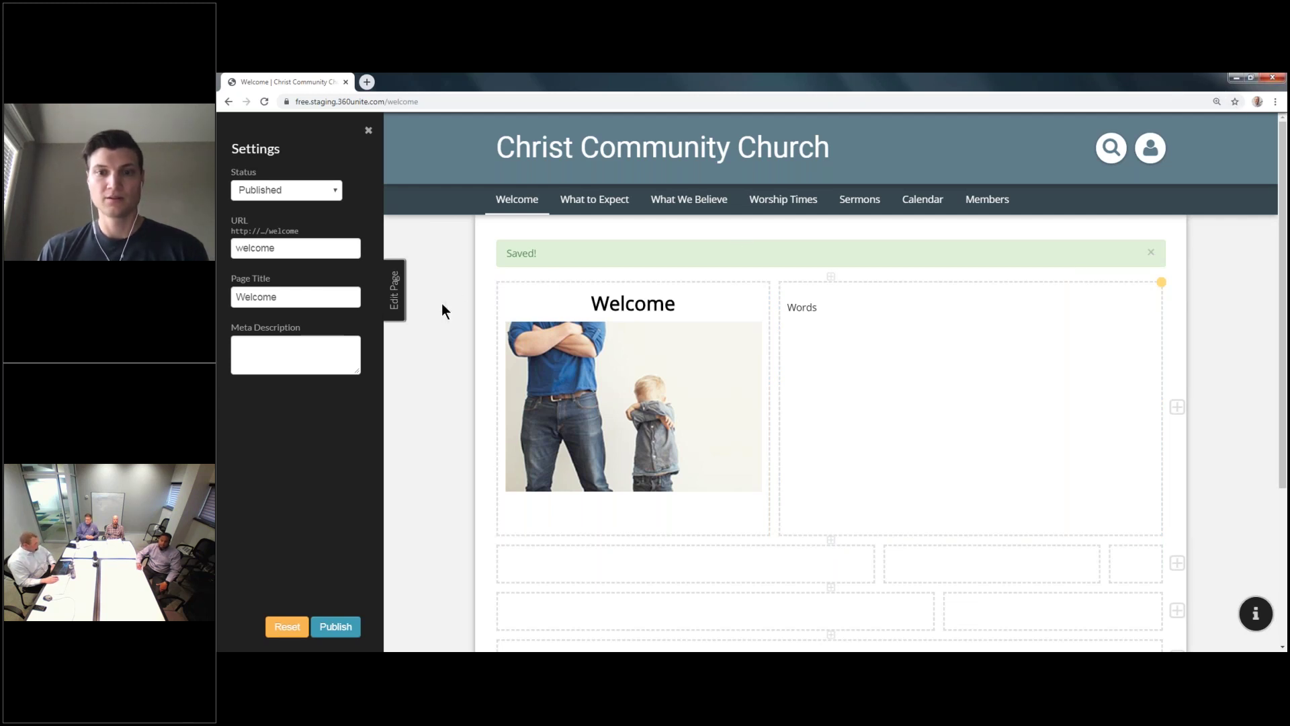
View the published page outside edit mode, and reopen the page and its "Words" cell for editing
click(396, 295)
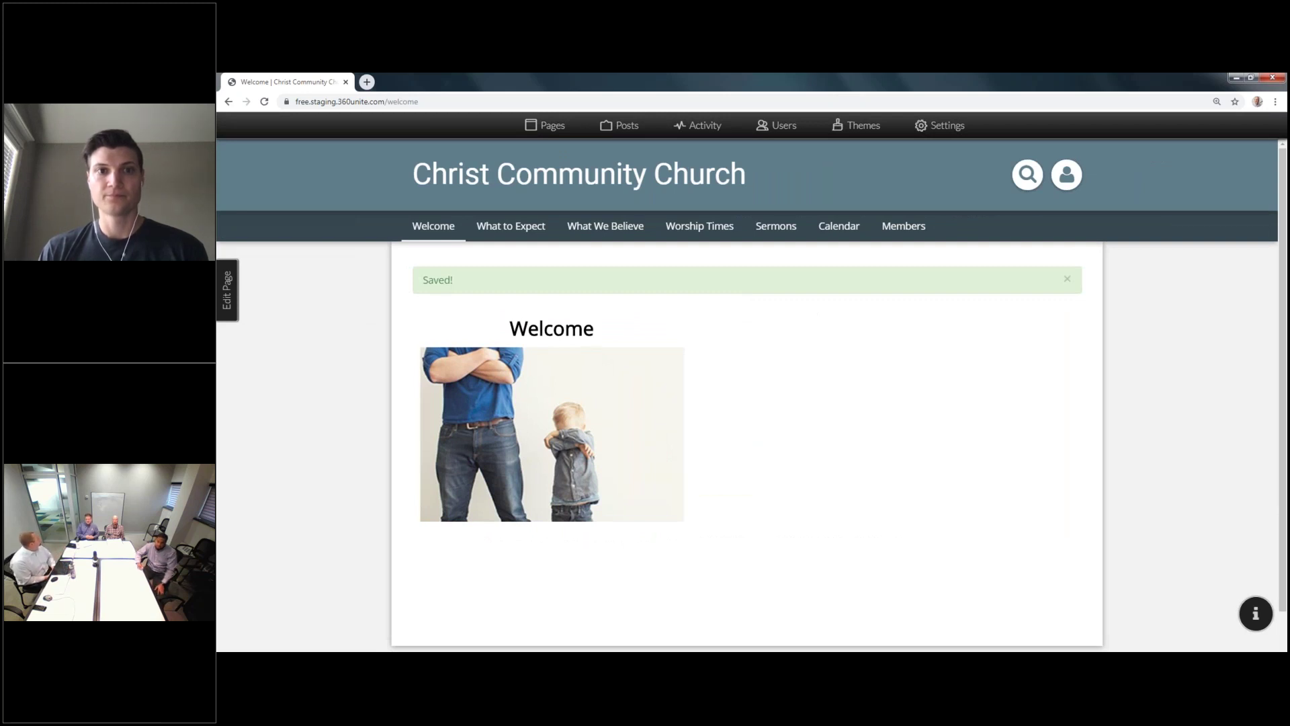
click(226, 290)
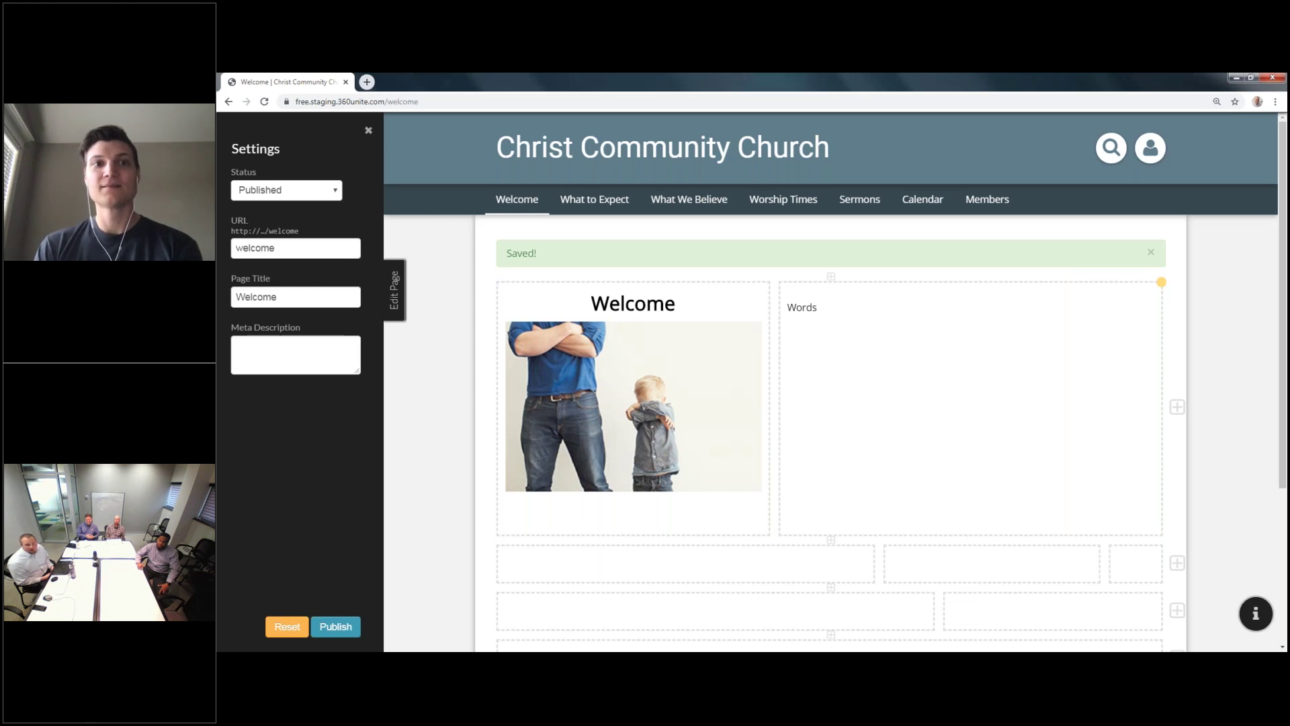
mouse_move(1102, 312)
click(897, 322)
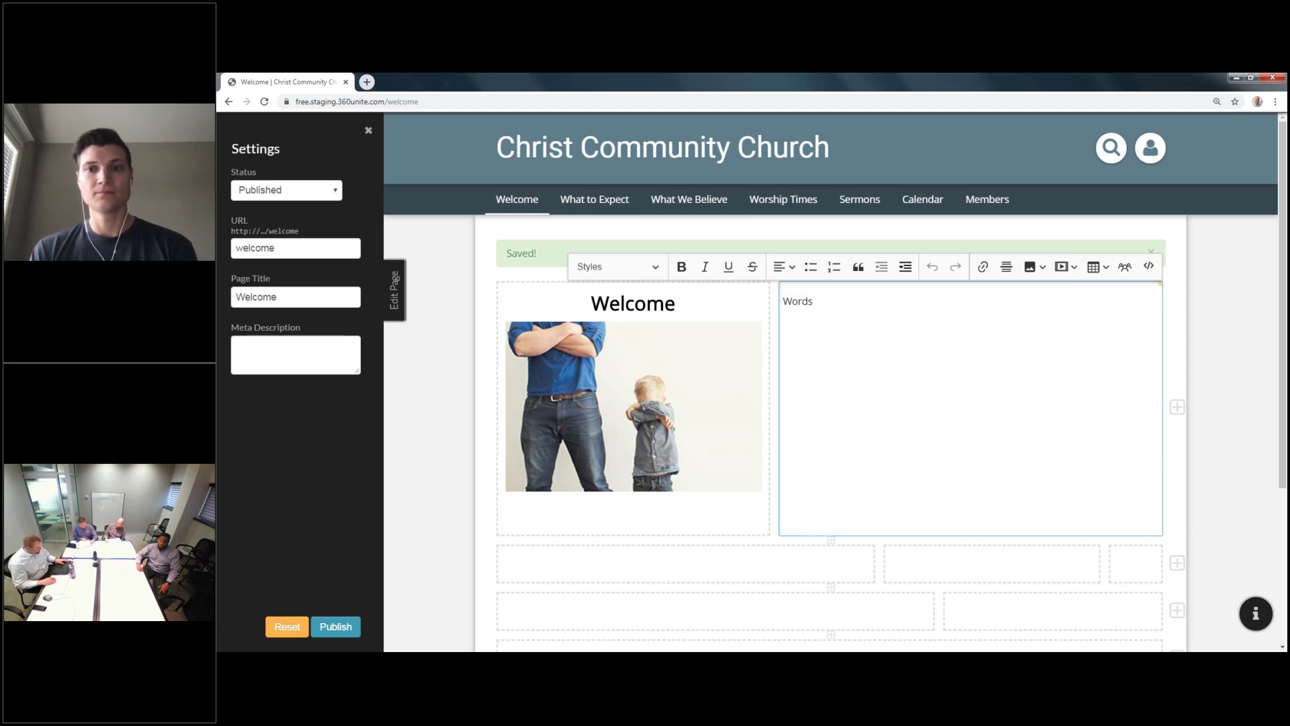
Switch to the slide presentation, advance the New Features slide to Four Cell Types, and return to the browser, closing the "Words" cell
key(alt+Tab)
key(Right)
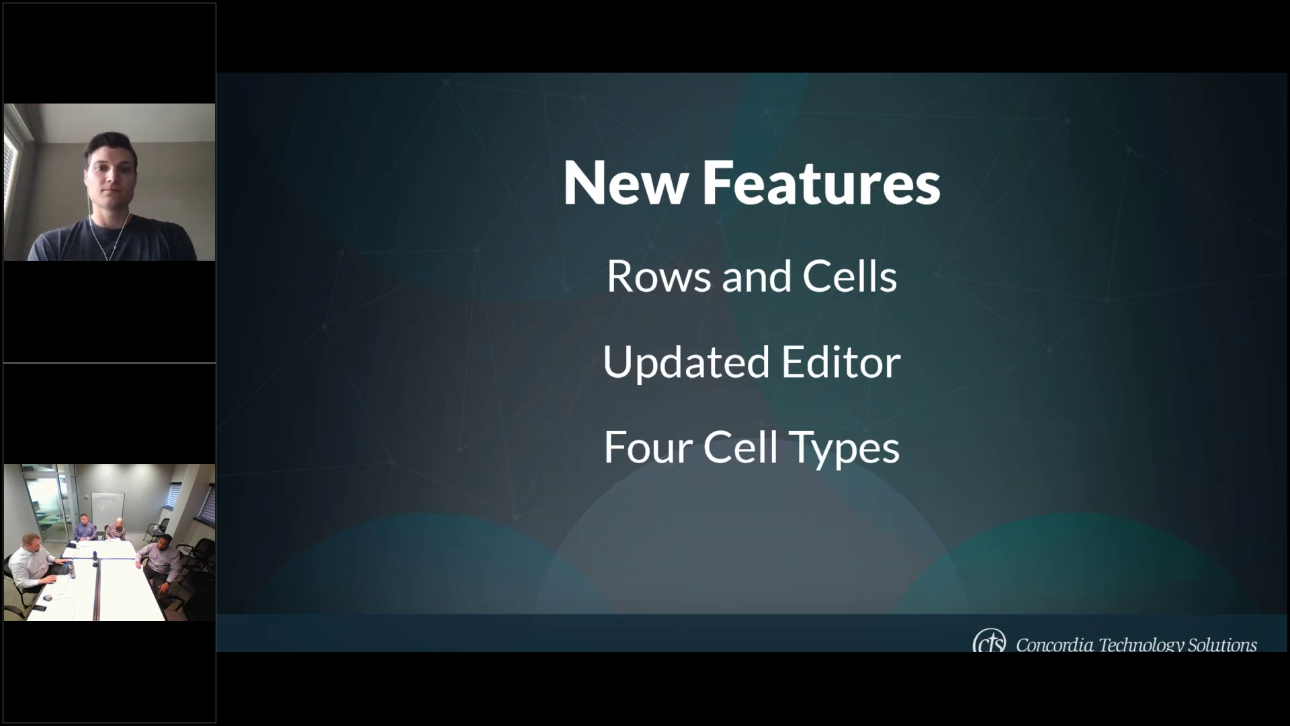
key(alt+Tab)
click(805, 304)
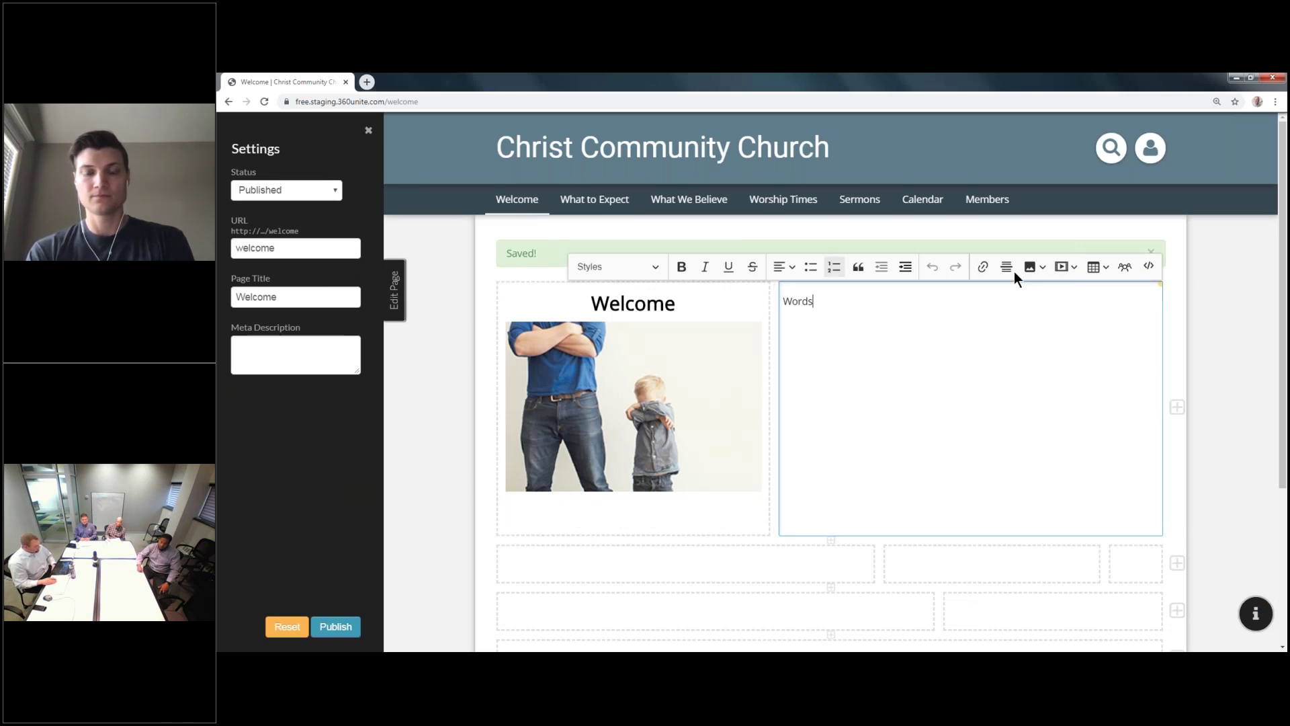
click(1122, 300)
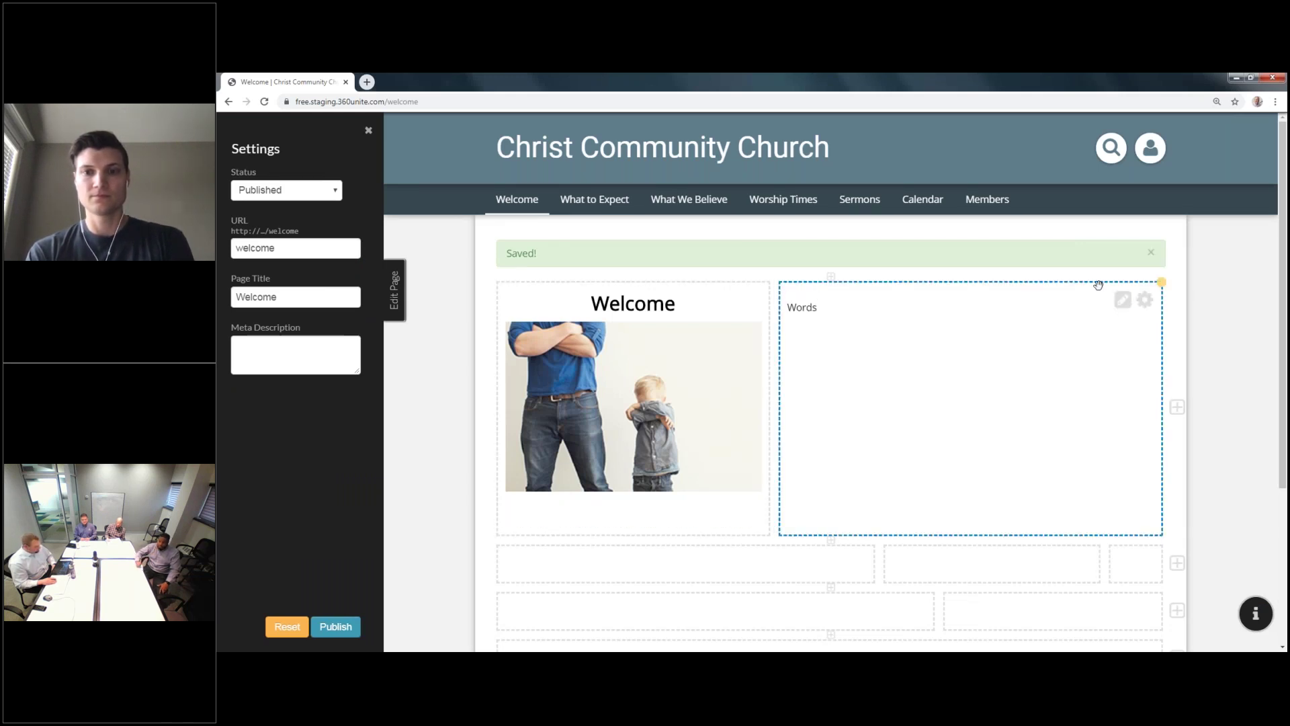
Add a row above the Welcome row and change its cell type to Carousel
click(833, 274)
mouse_move(831, 293)
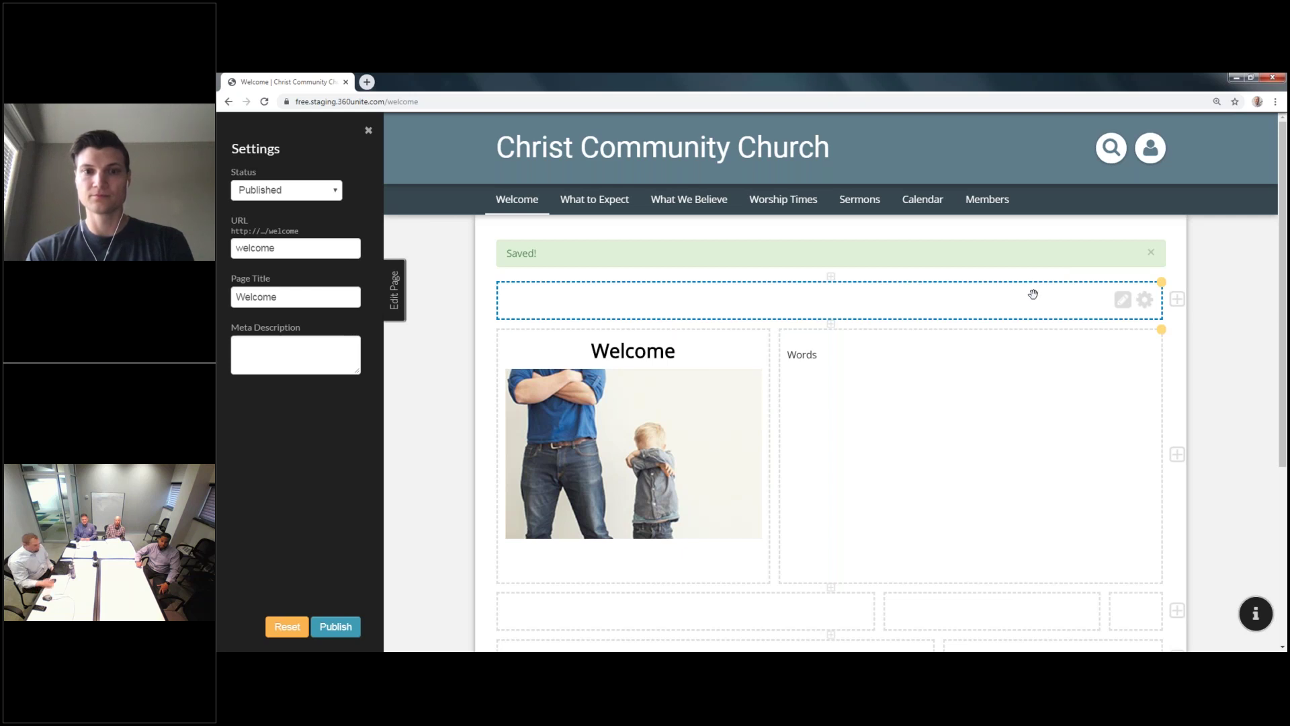
click(1144, 300)
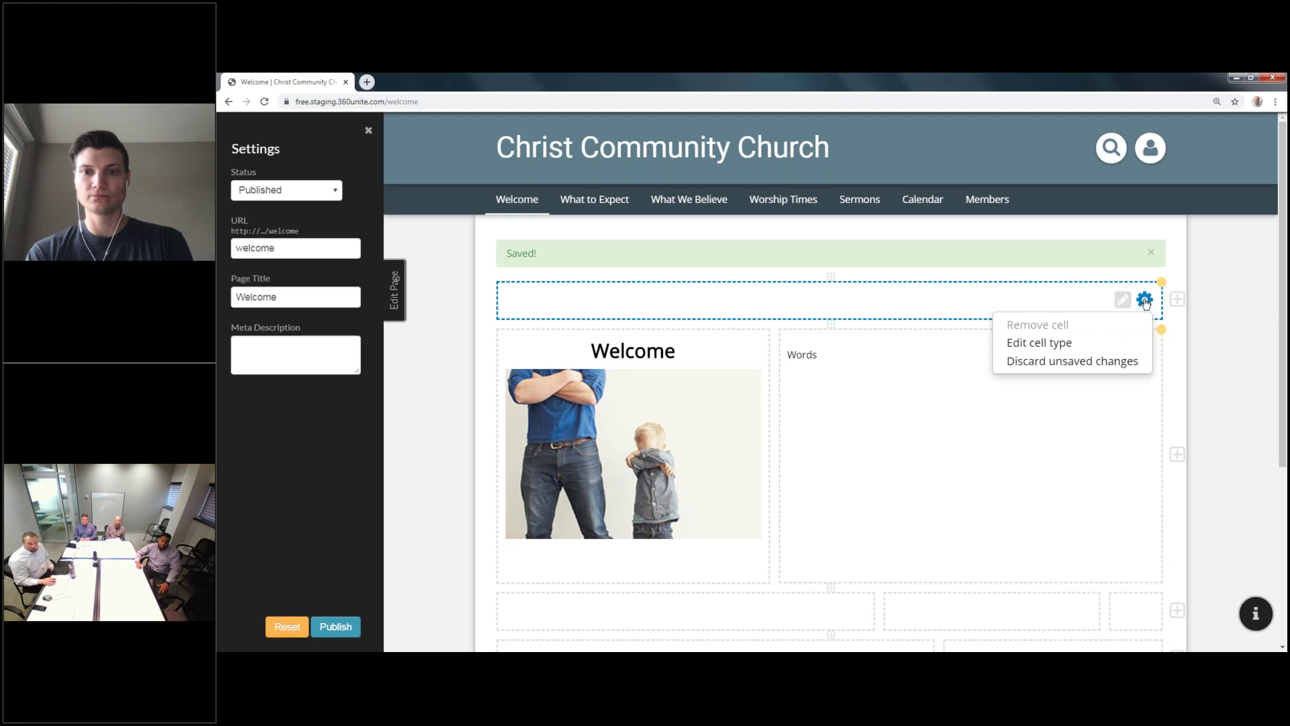
click(1040, 343)
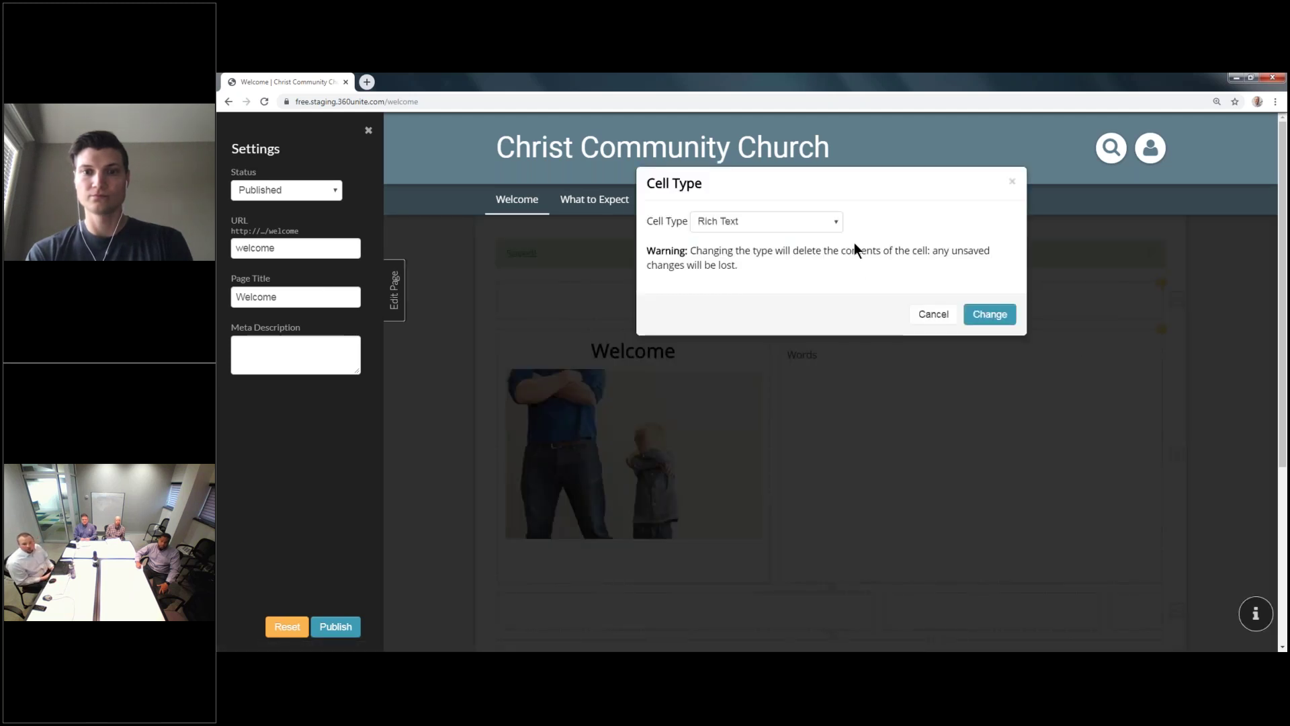
click(810, 225)
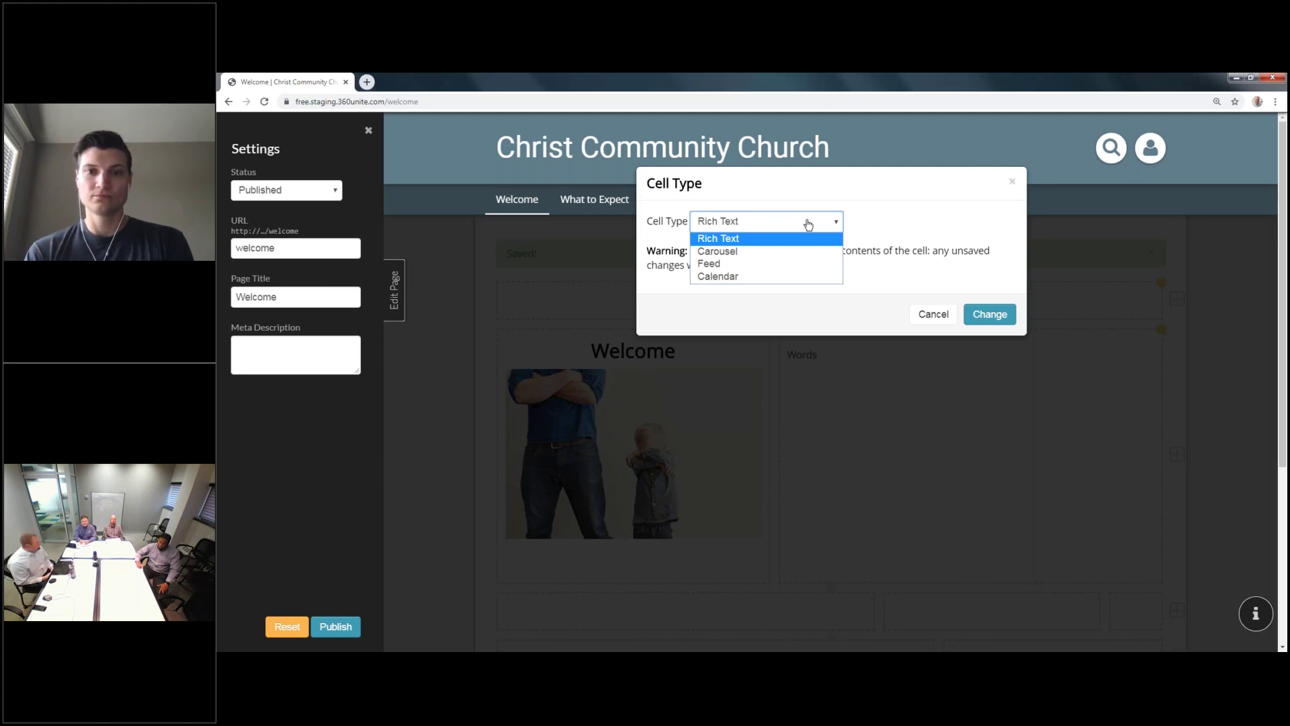
click(768, 250)
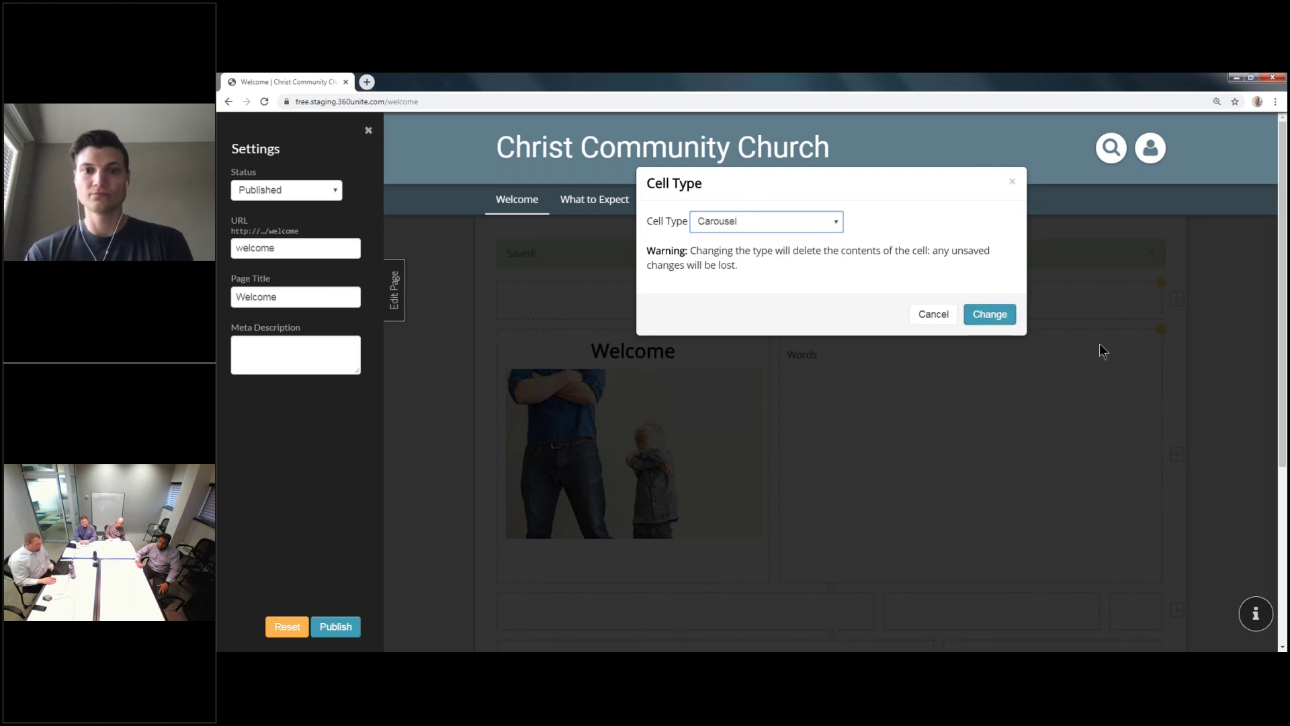
click(987, 314)
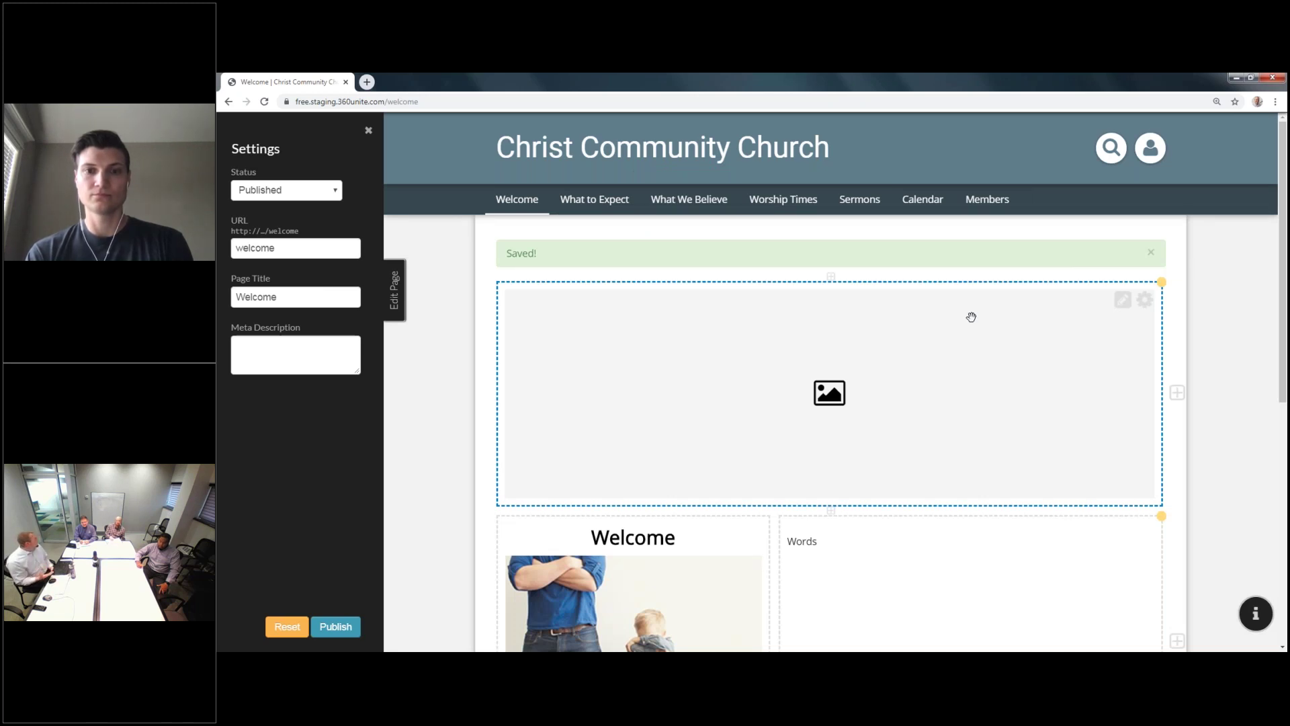
Edit the carousel and add the existing asset RomansHeader.png as its first image
click(1124, 302)
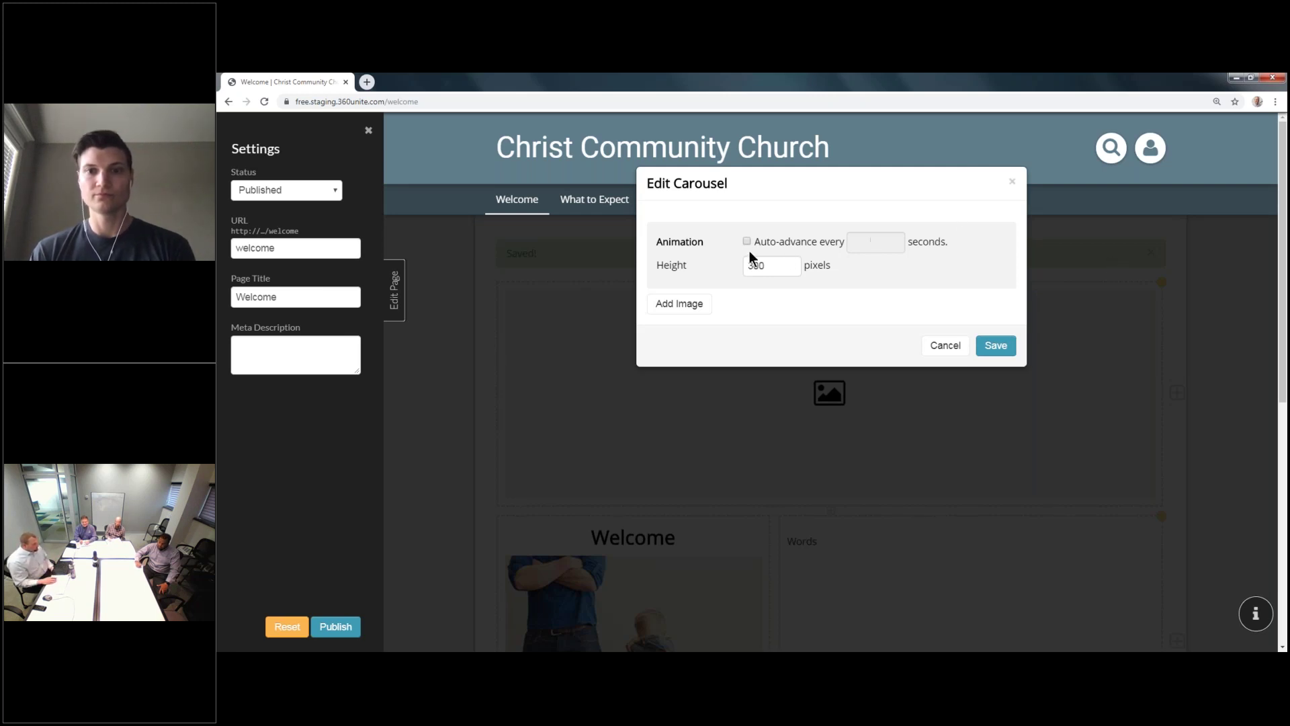
click(691, 307)
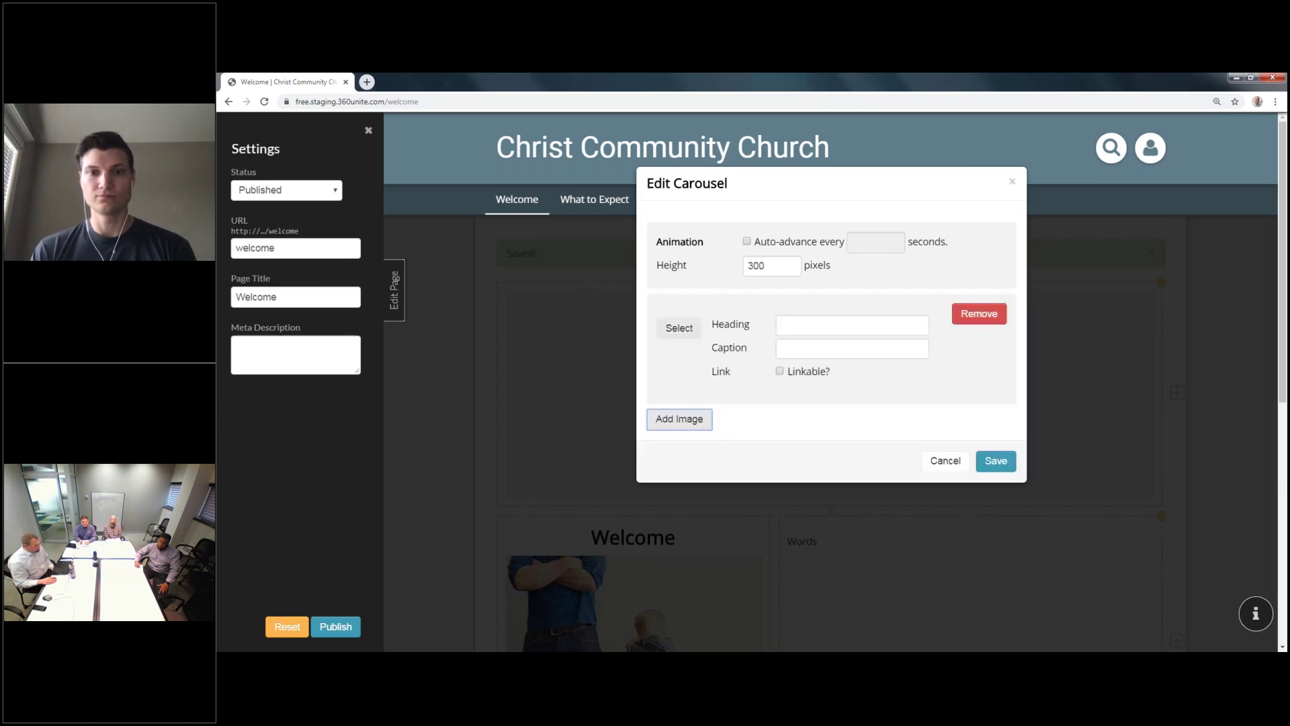
click(690, 332)
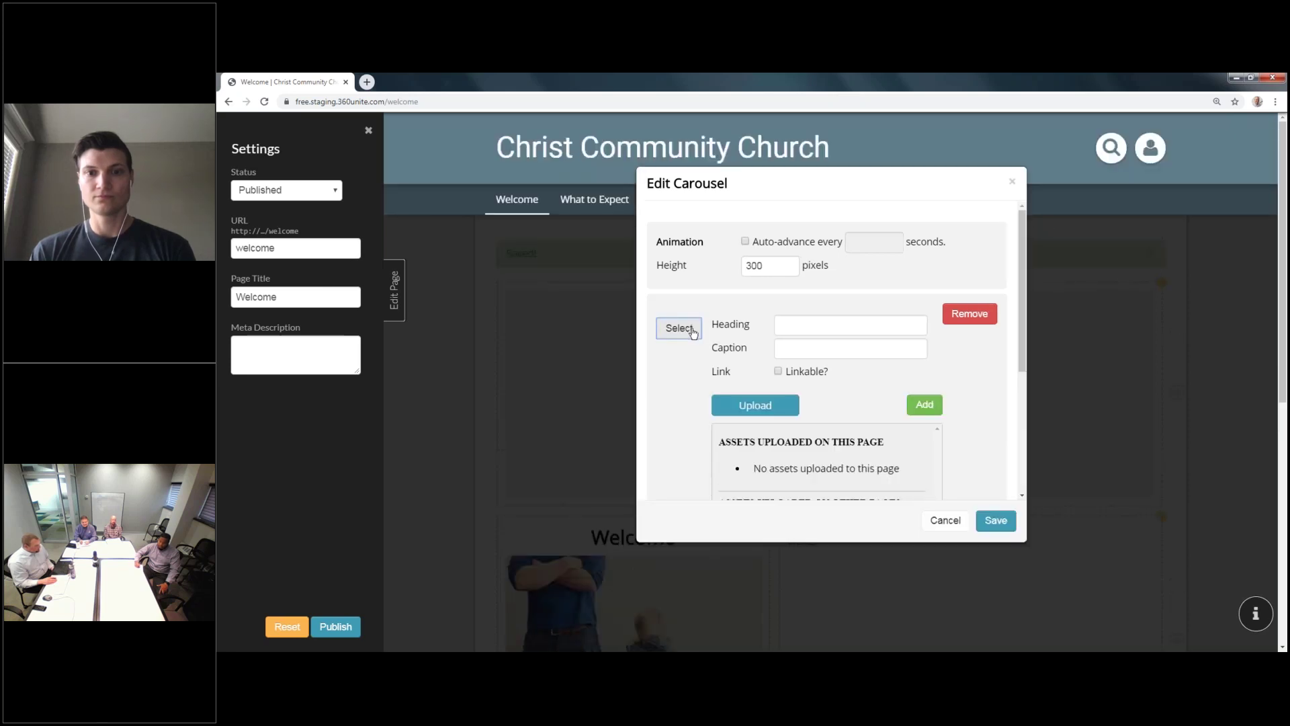
scroll(690, 334, down, 2)
click(790, 417)
scroll(826, 403, down, 3)
scroll(826, 403, down, 1)
click(777, 366)
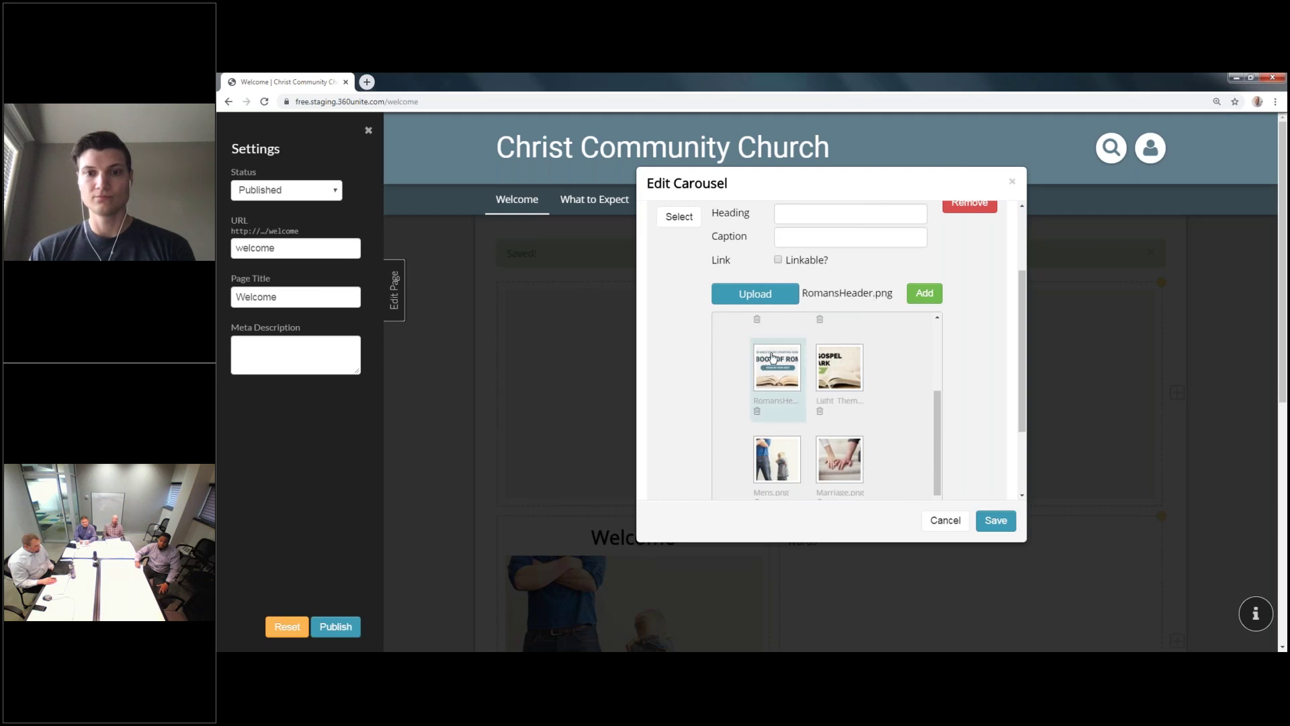
scroll(815, 374, up, 3)
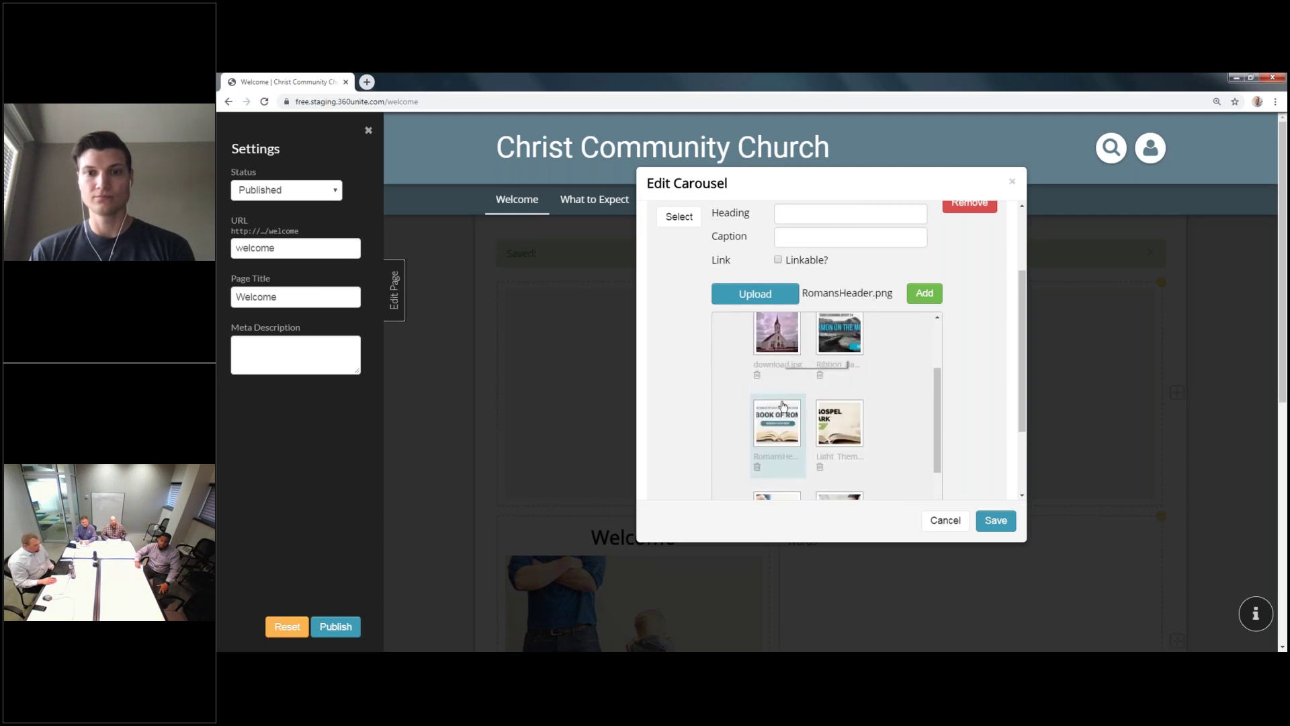
scroll(777, 407, up, 1)
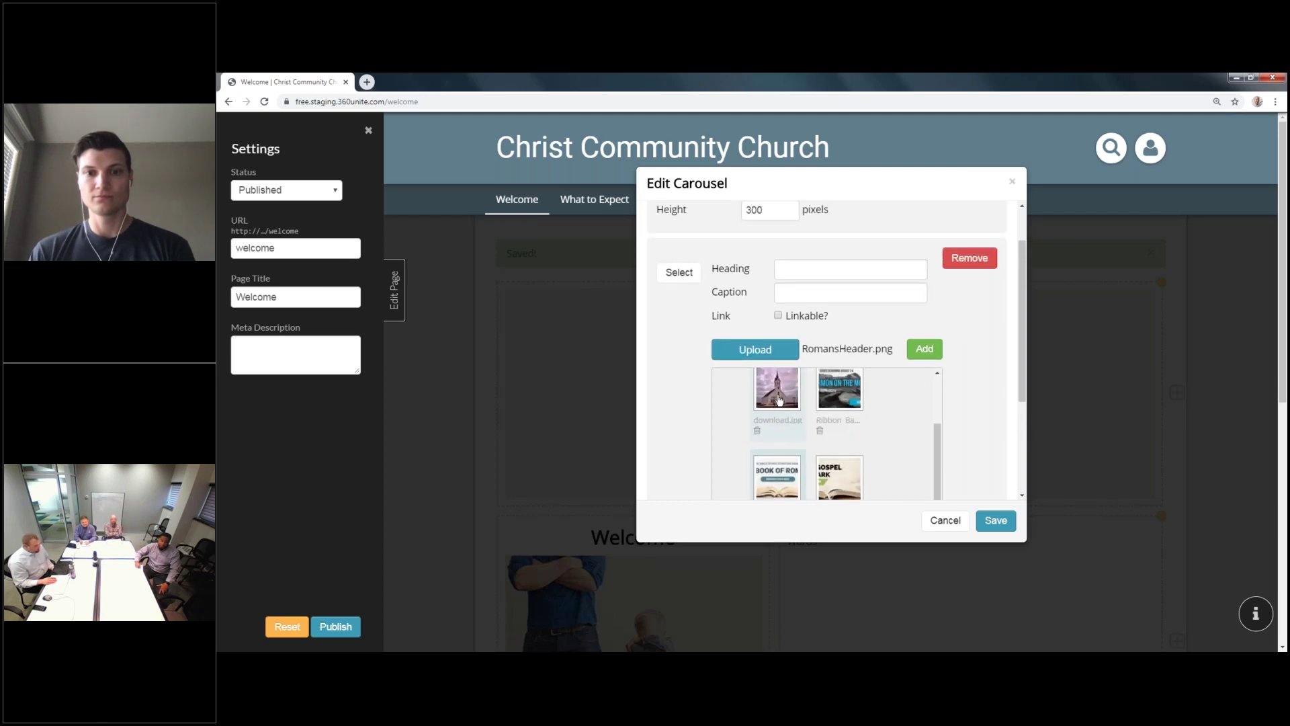
scroll(779, 403, down, 1)
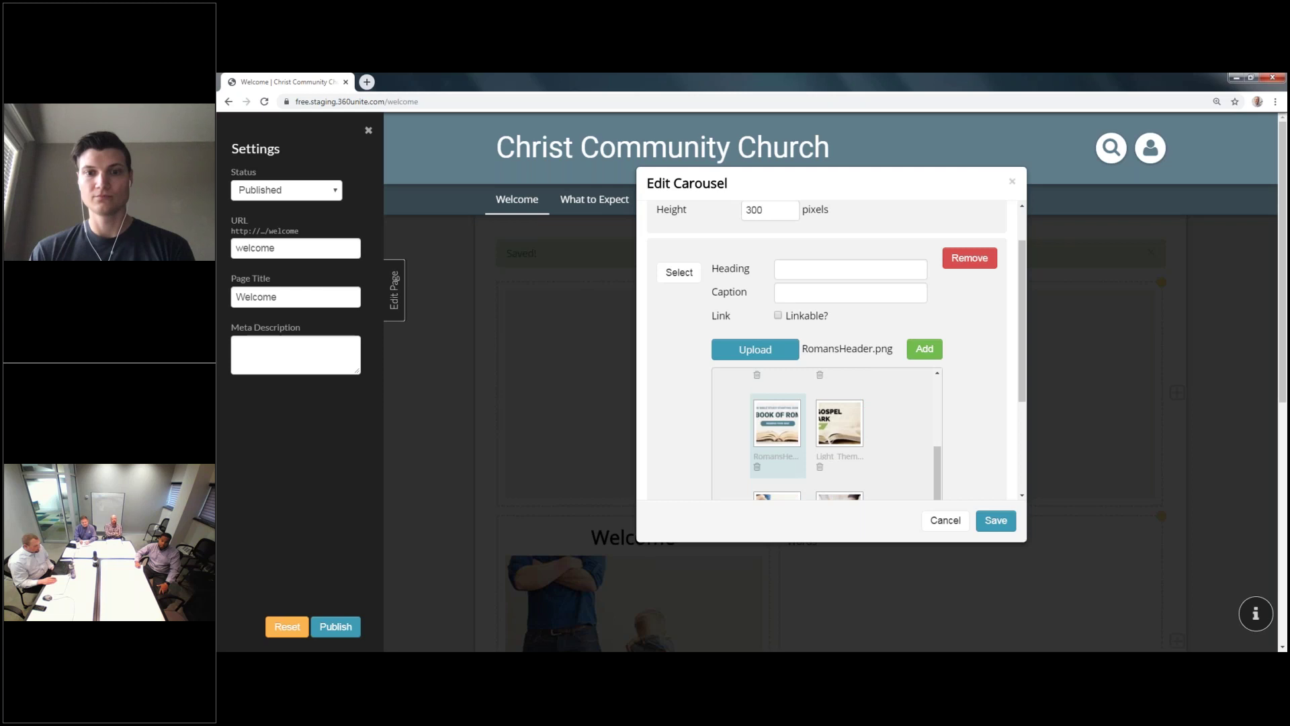
click(917, 351)
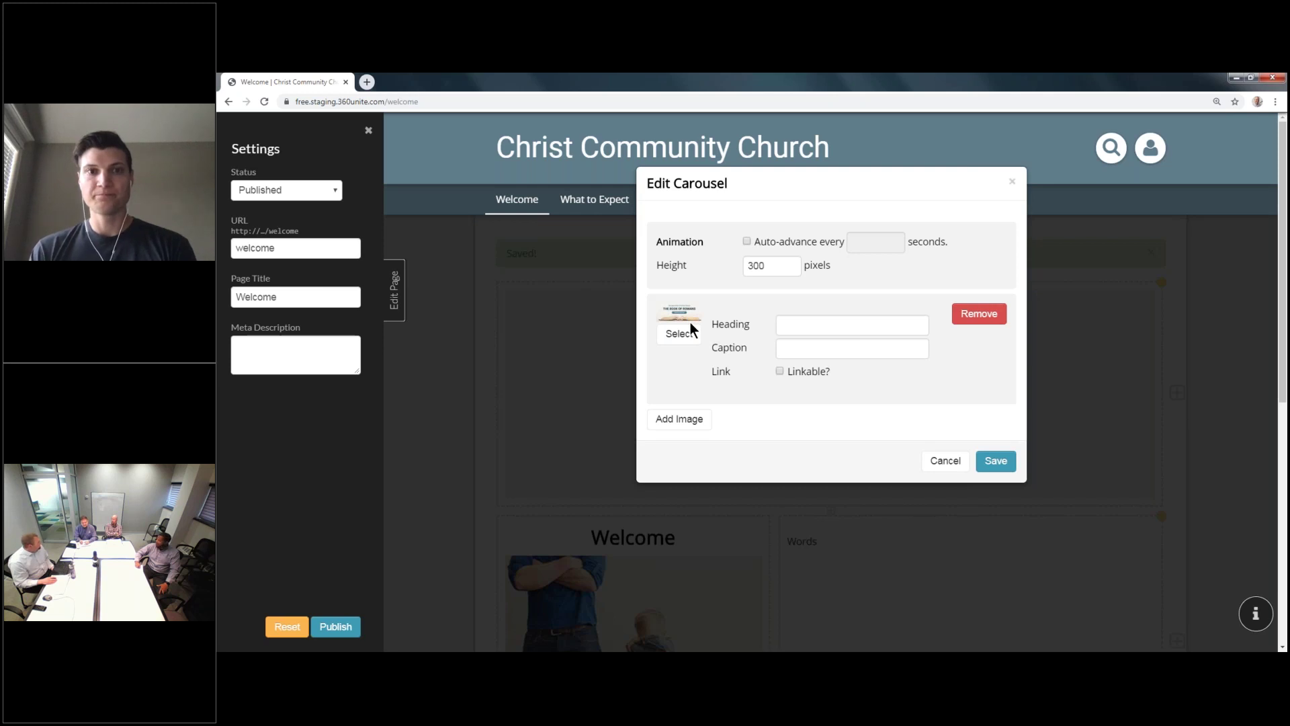
Add a second image to the carousel, using the existing asset Ribbon_Banner_Large.png from the other pages' uploads
scroll(685, 417, down, 1)
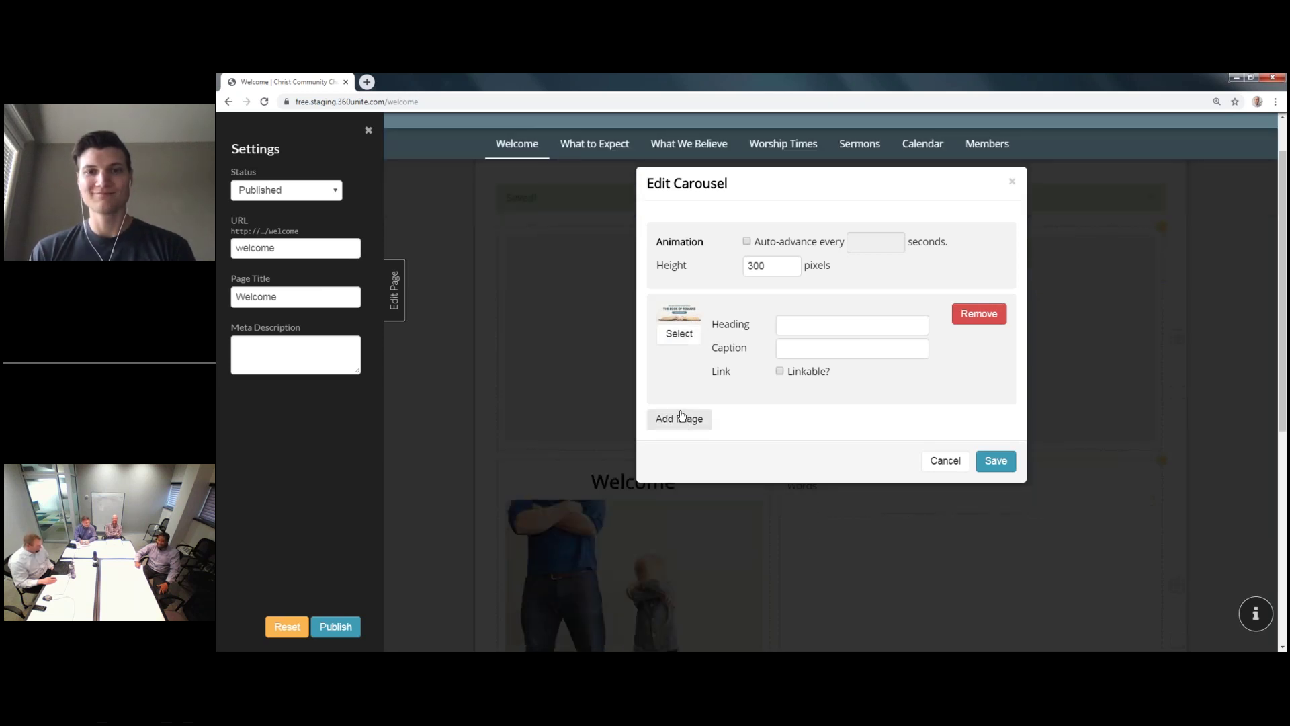
click(681, 417)
scroll(734, 390, down, 1)
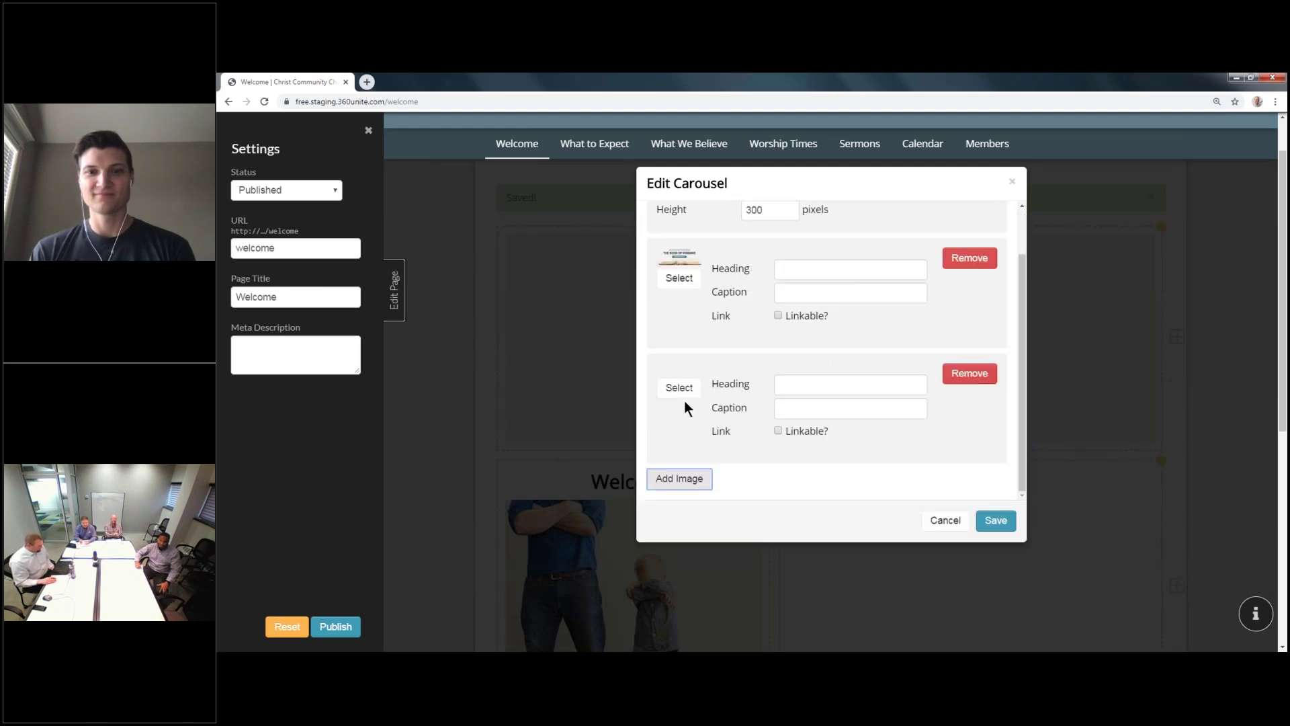
click(686, 391)
scroll(795, 403, down, 2)
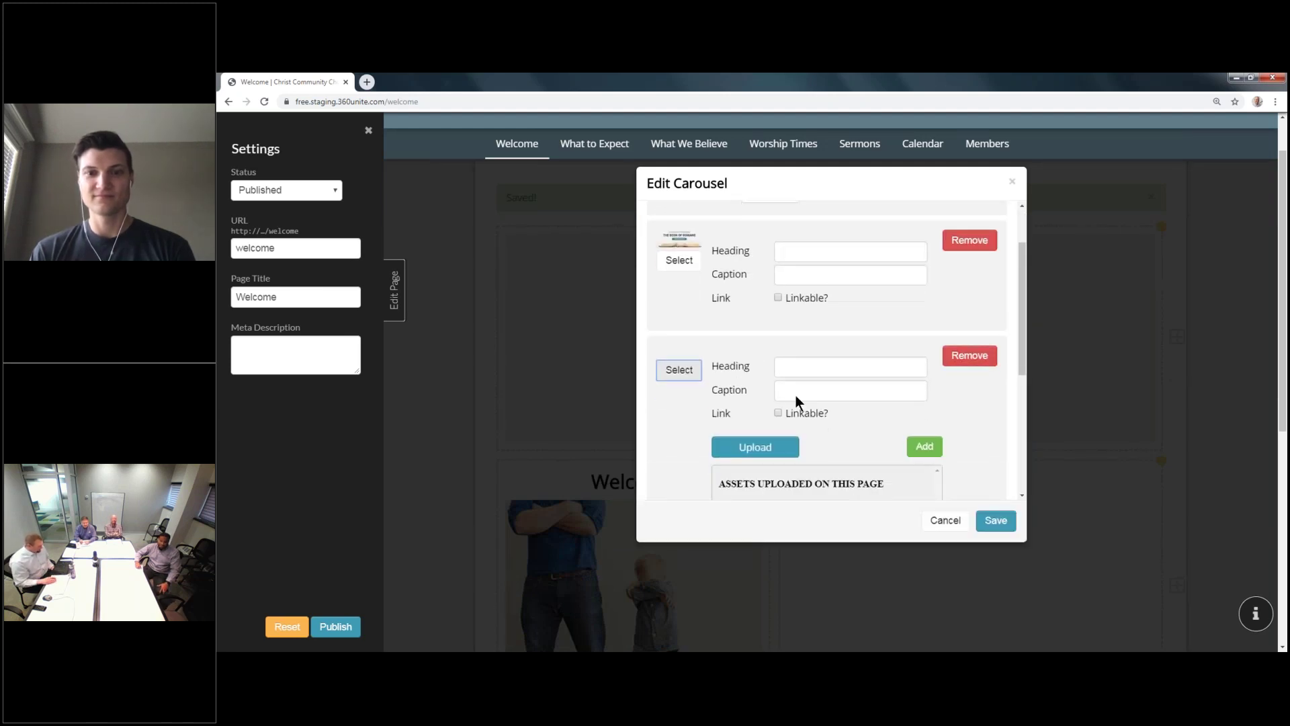
click(798, 478)
scroll(826, 403, down, 3)
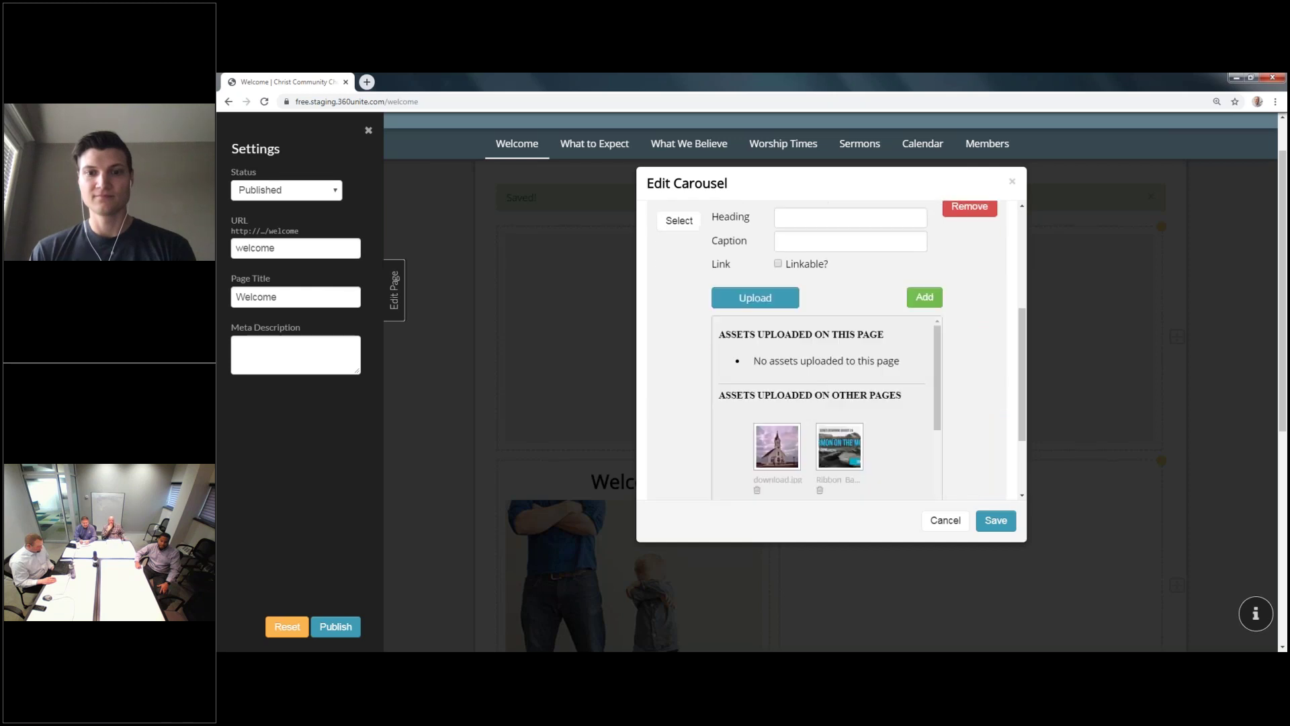
click(836, 390)
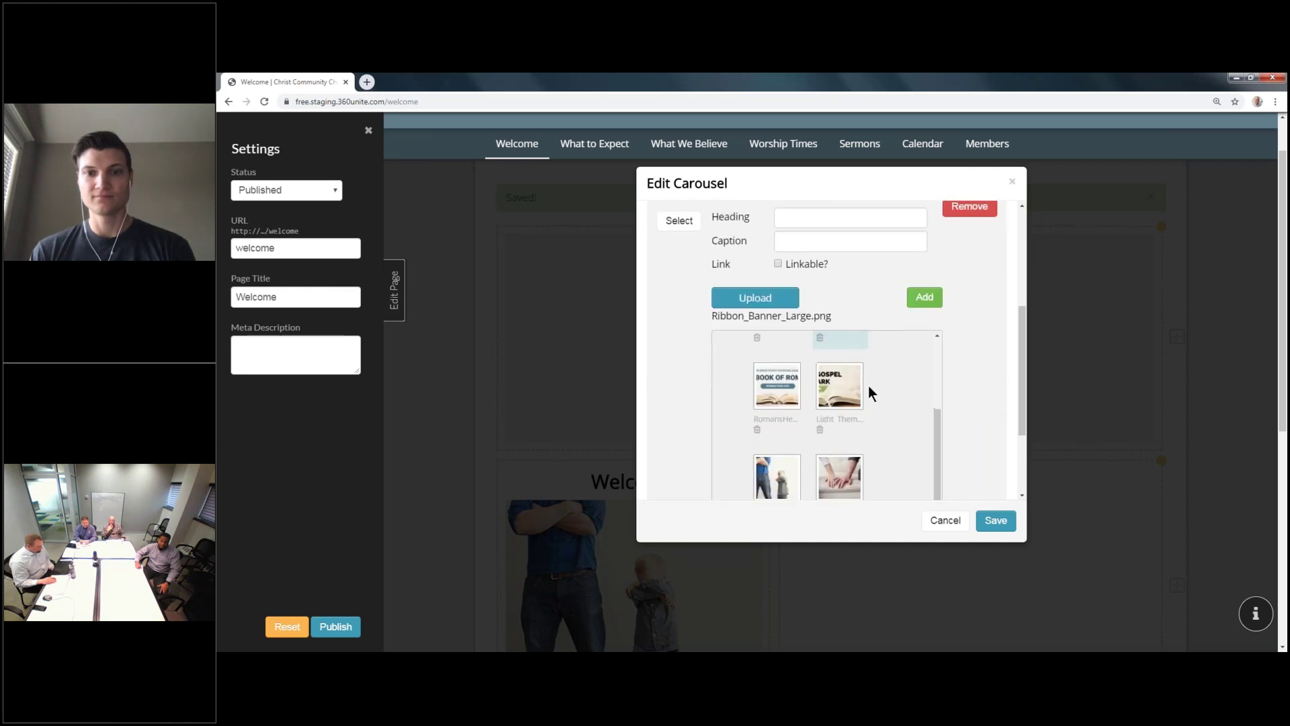
click(922, 300)
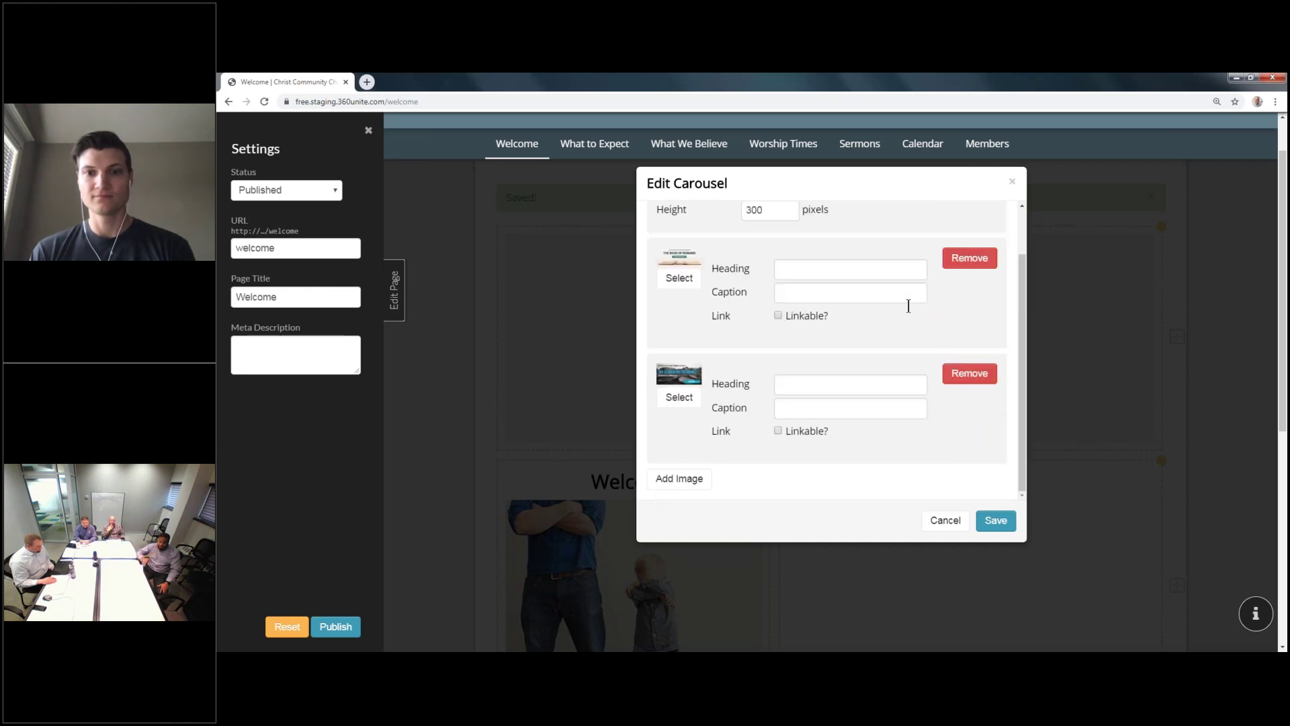
Set the carousel height to 400 pixels with auto-advance every 5 seconds, save it and publish the page
scroll(786, 215, up, 2)
click(749, 266)
text(4)
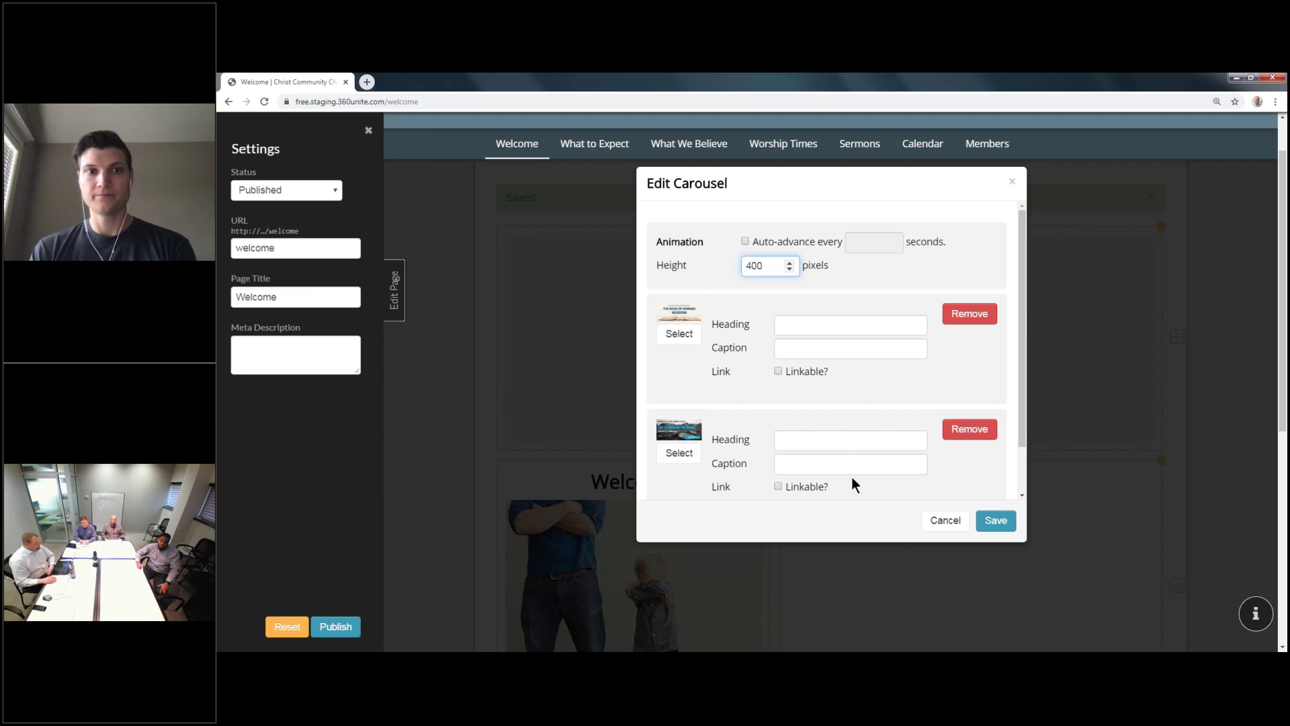
click(745, 241)
click(861, 242)
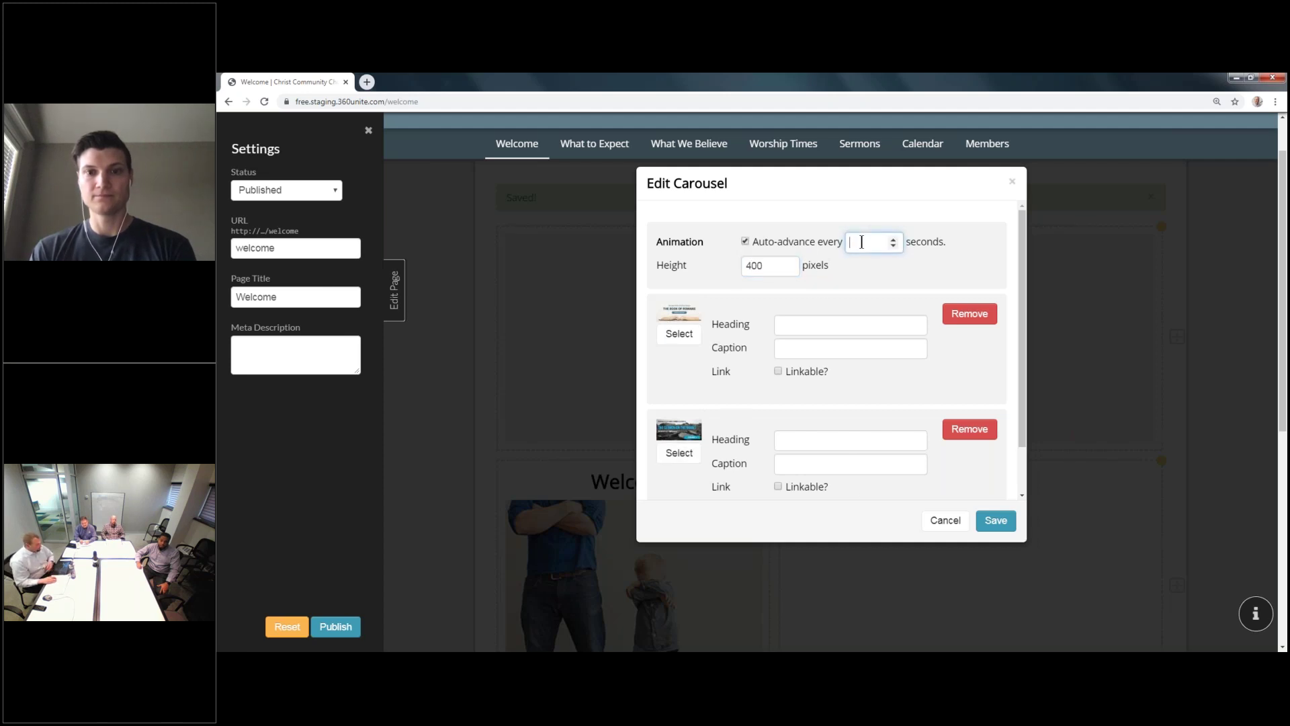
click(994, 522)
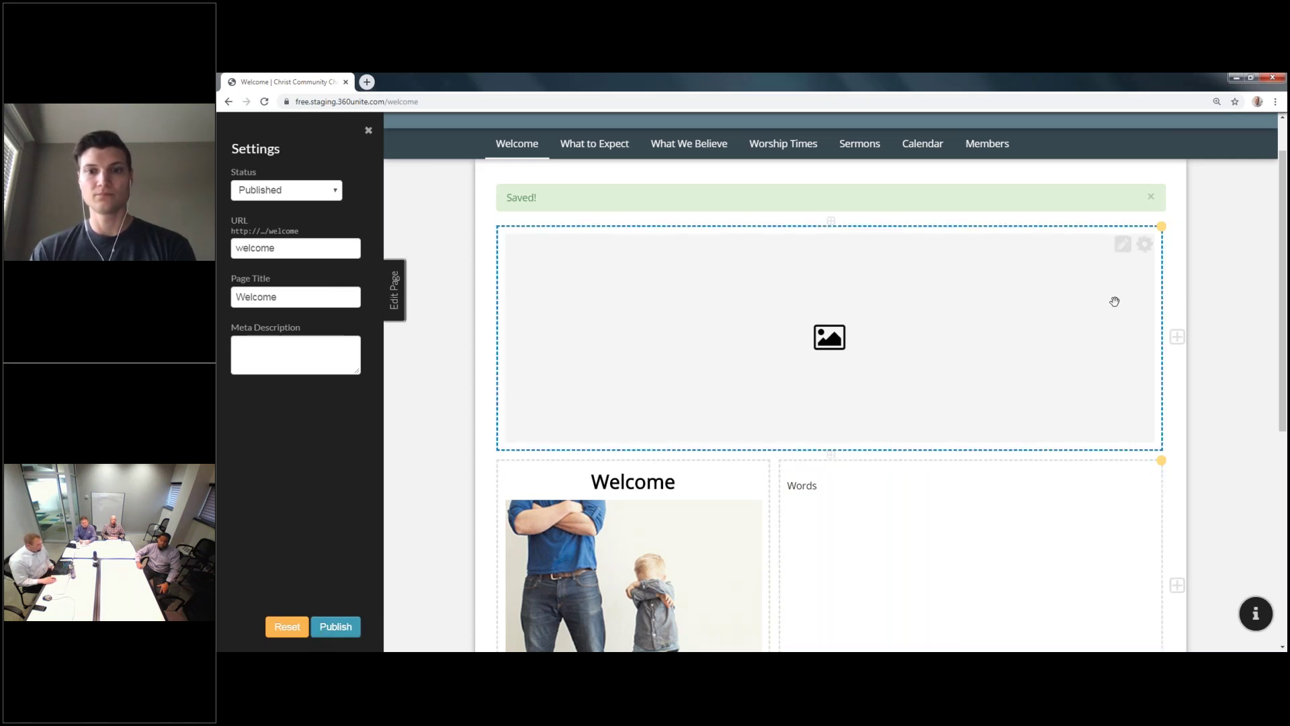
click(333, 625)
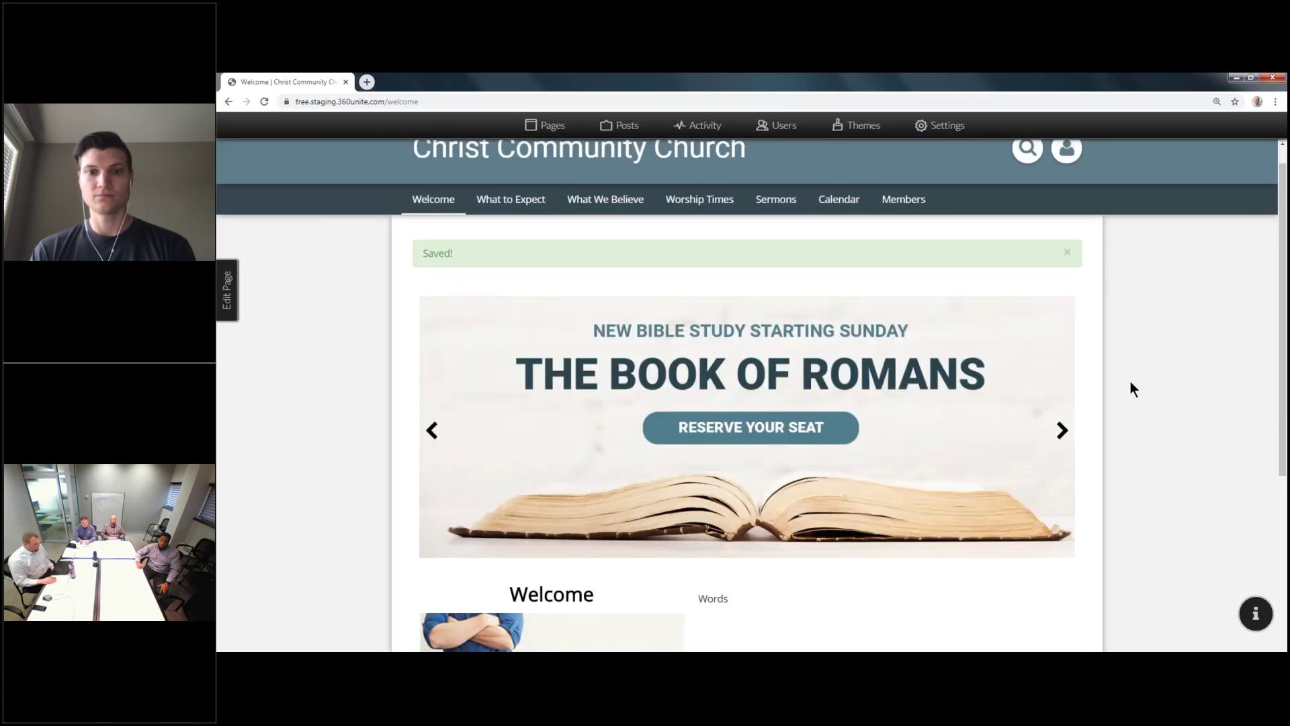
Cycle through the carousel's slides on the published page and dismiss the saved notice
click(1063, 431)
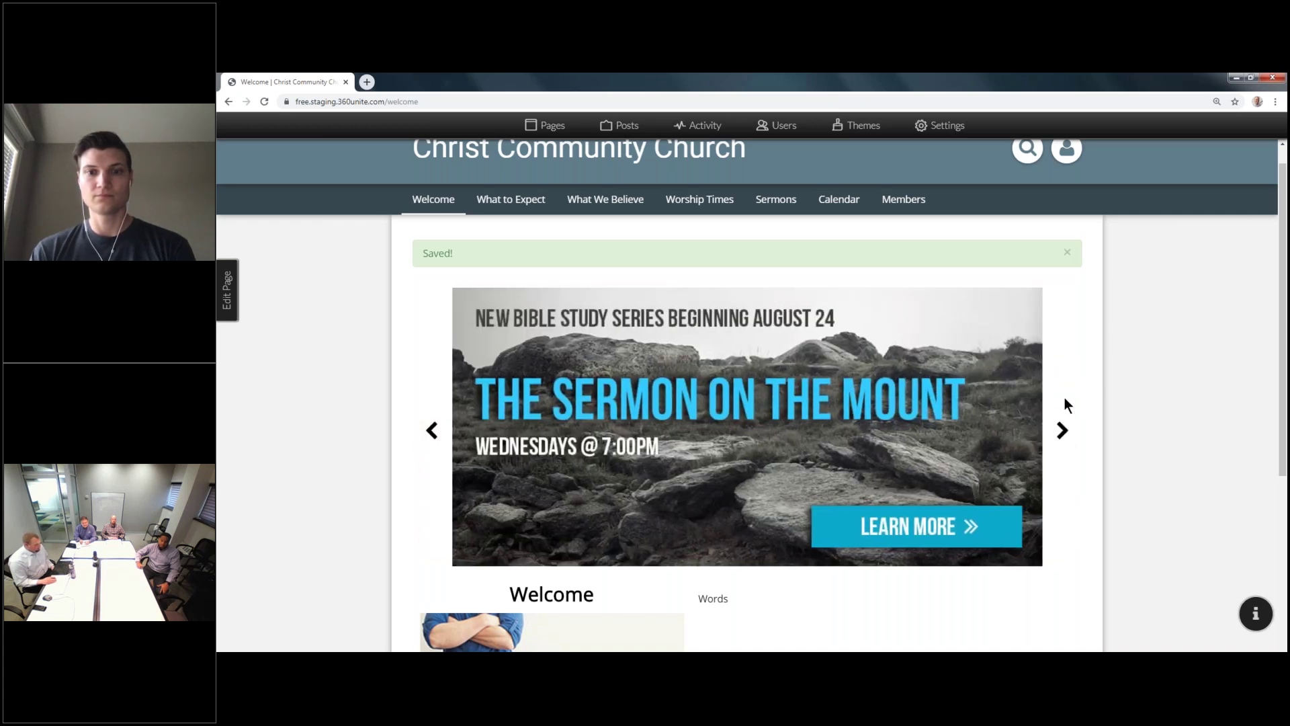
click(1062, 433)
click(1063, 434)
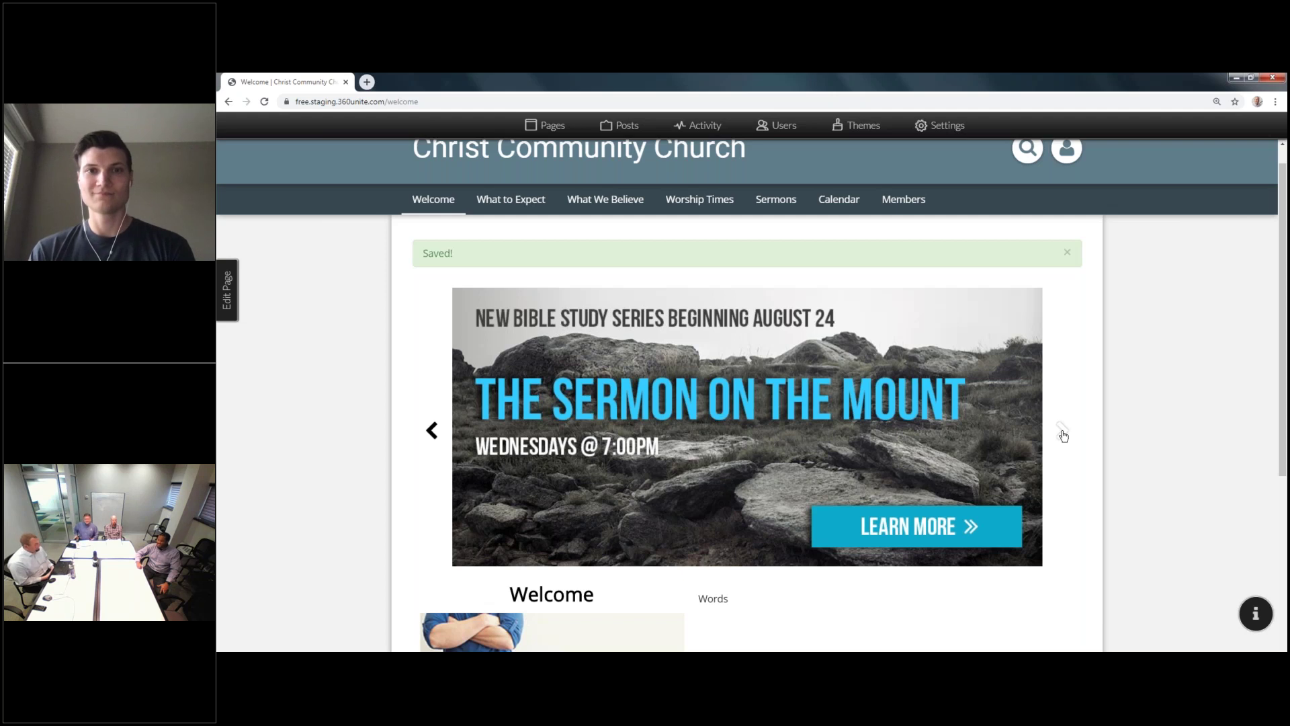
click(1062, 432)
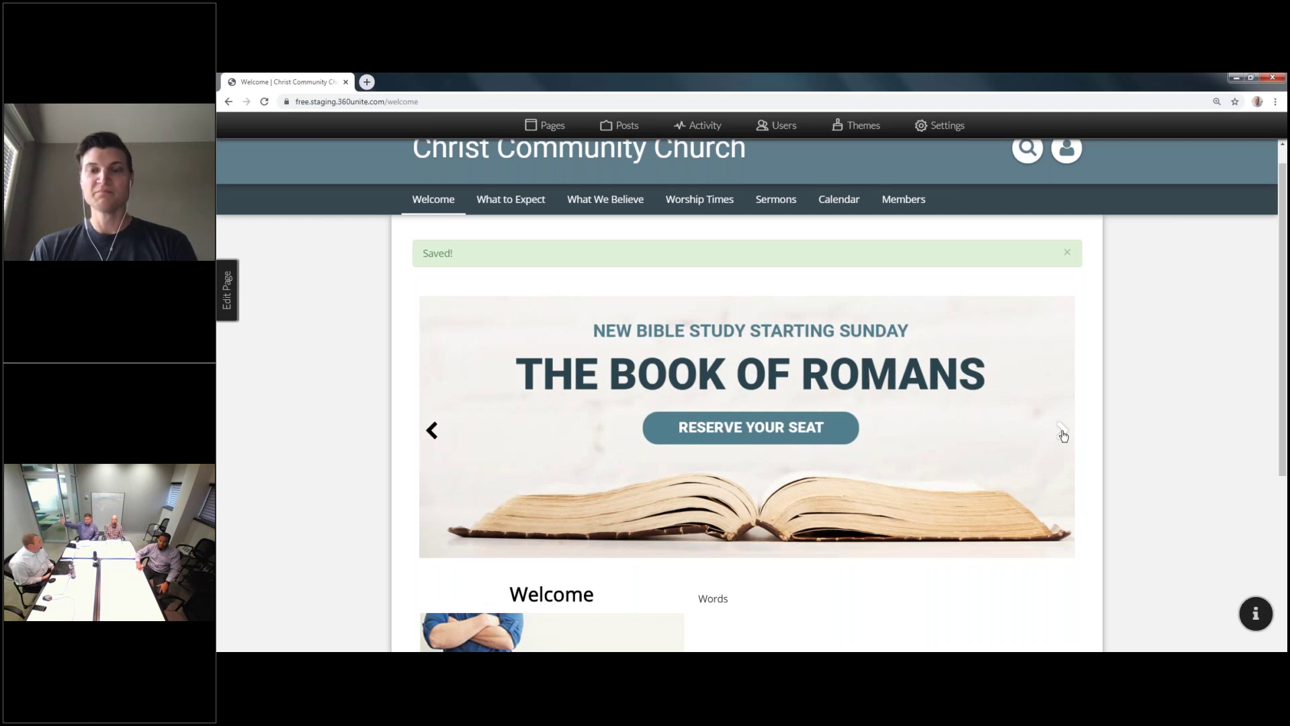
click(1062, 433)
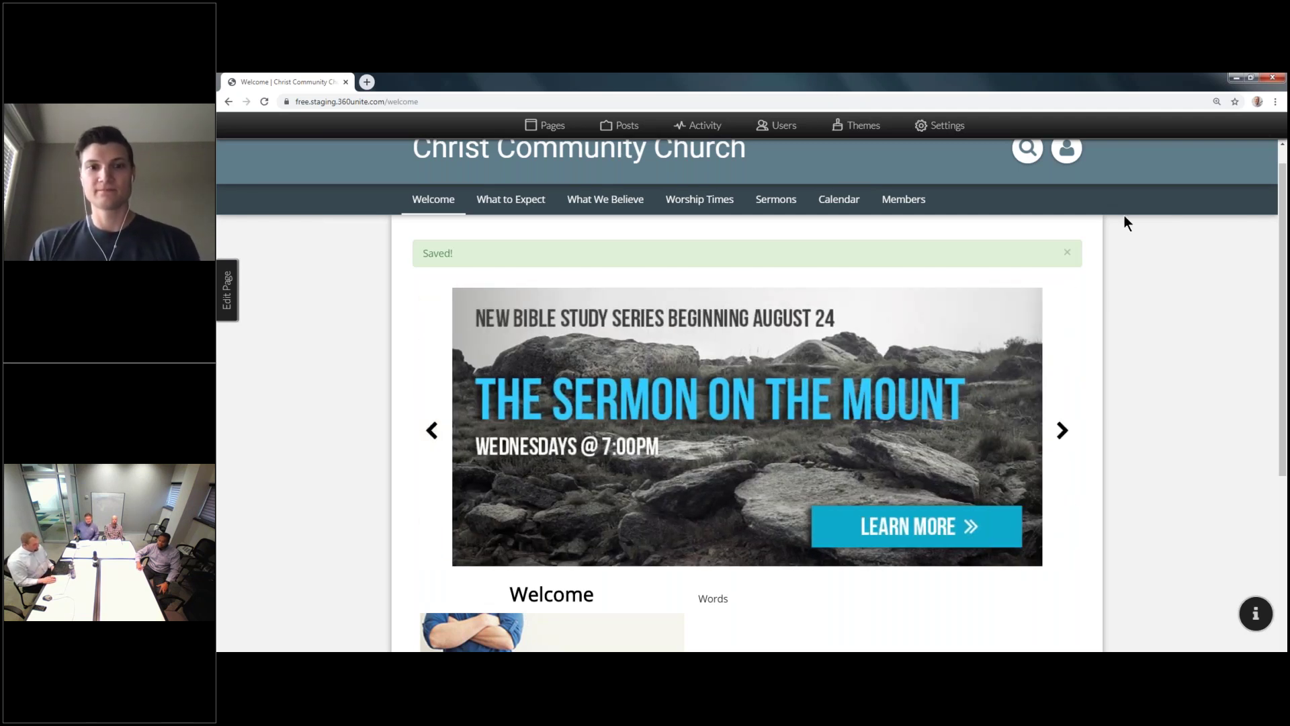
click(1067, 255)
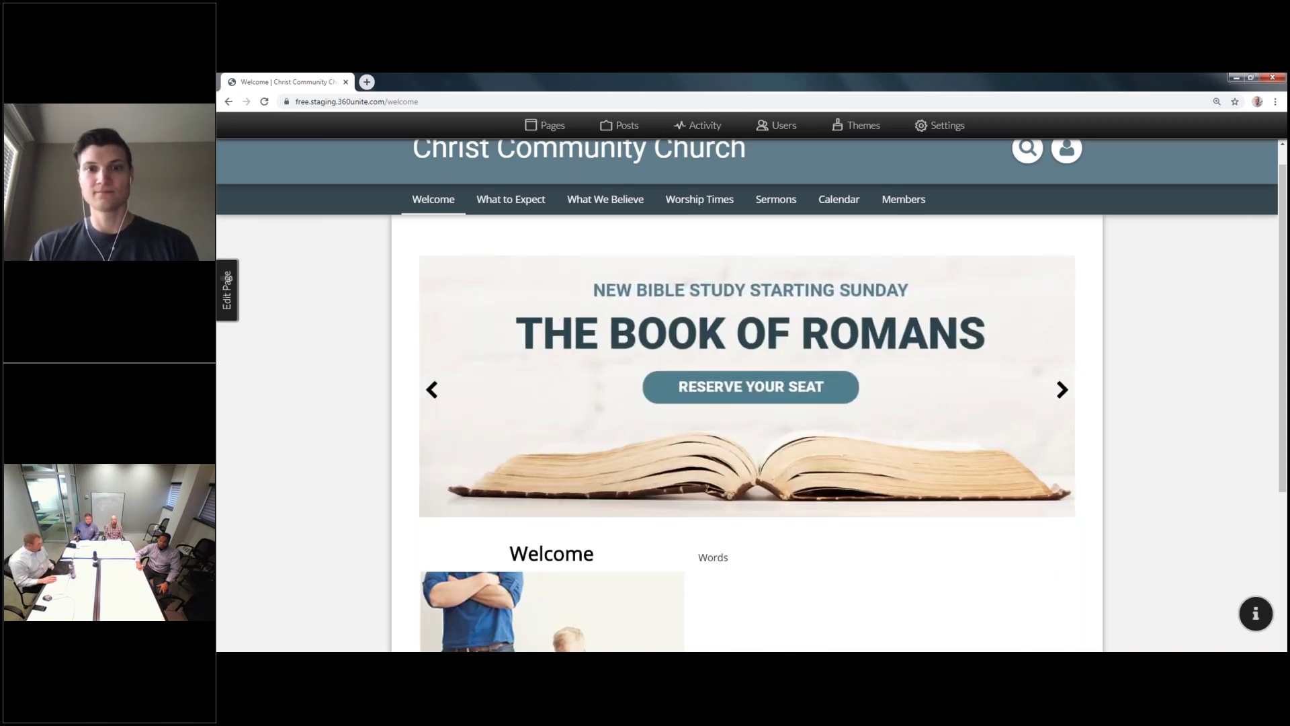
Reopen the carousel for editing and link its first image to the Unite page What to Expect
click(225, 280)
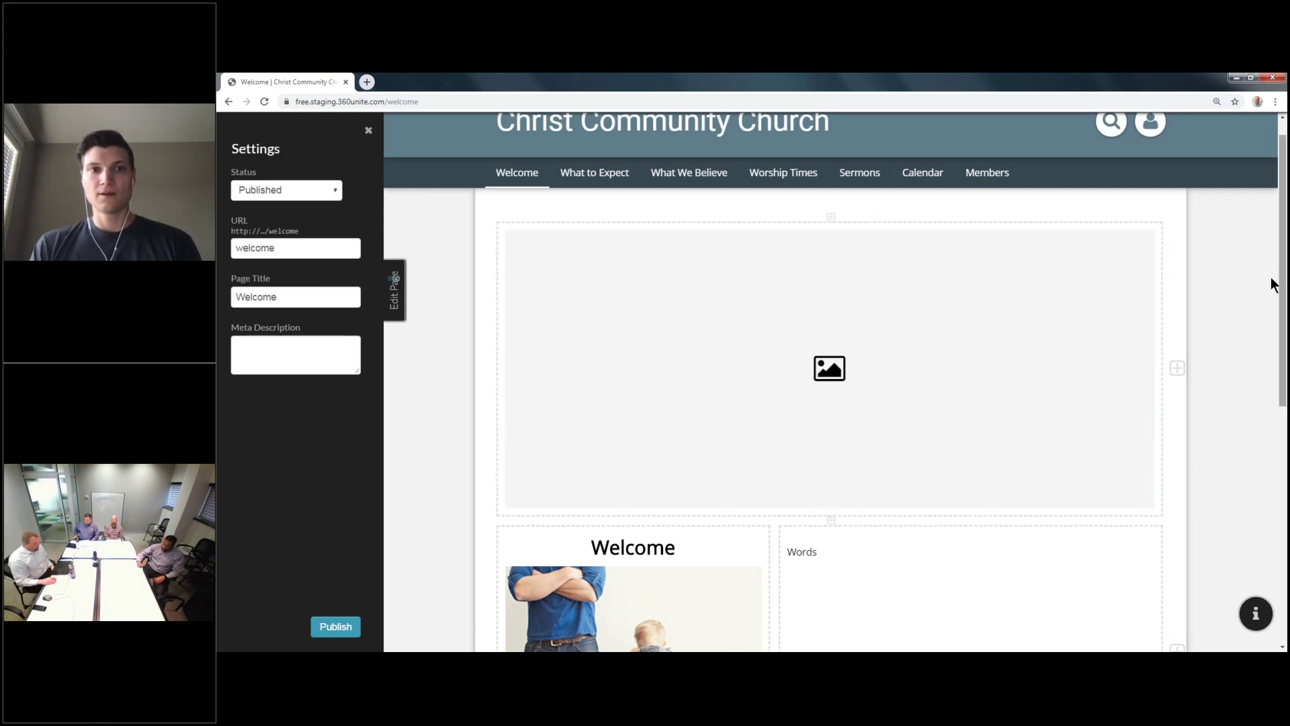
click(1122, 240)
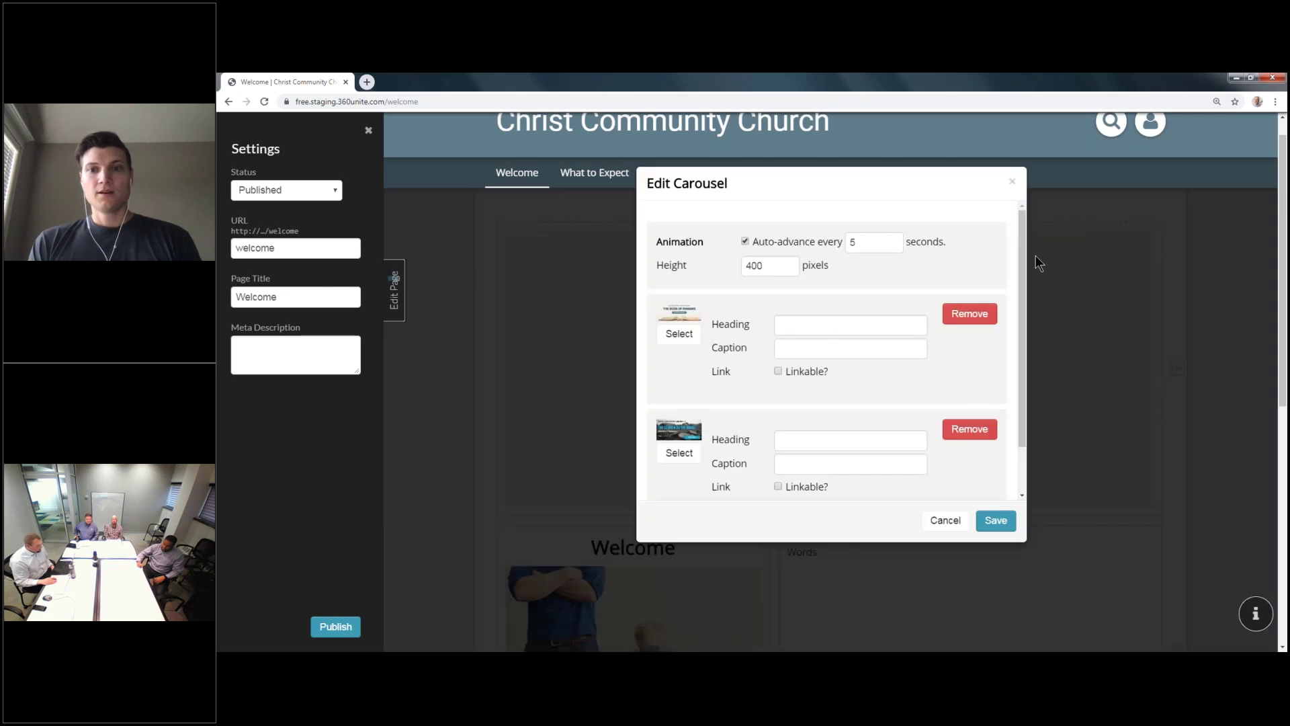
click(777, 371)
click(825, 391)
click(829, 411)
click(819, 477)
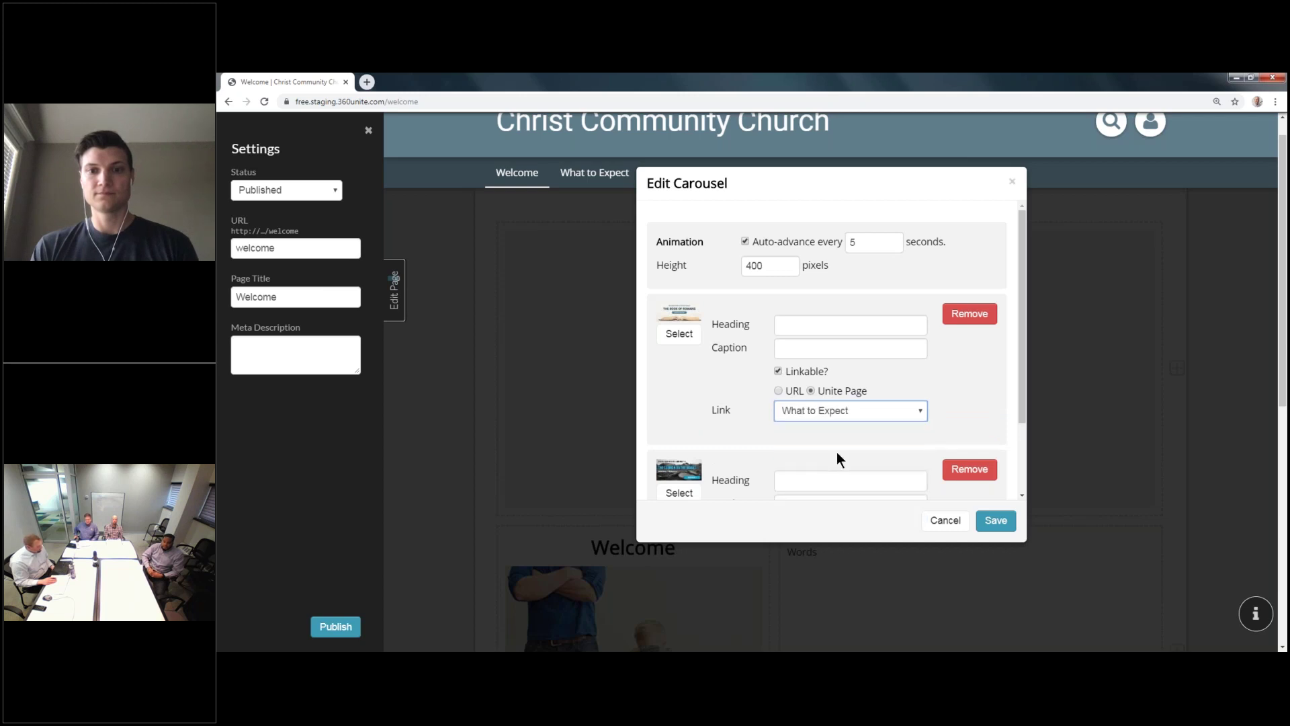
scroll(840, 446, down, 3)
click(810, 435)
click(785, 453)
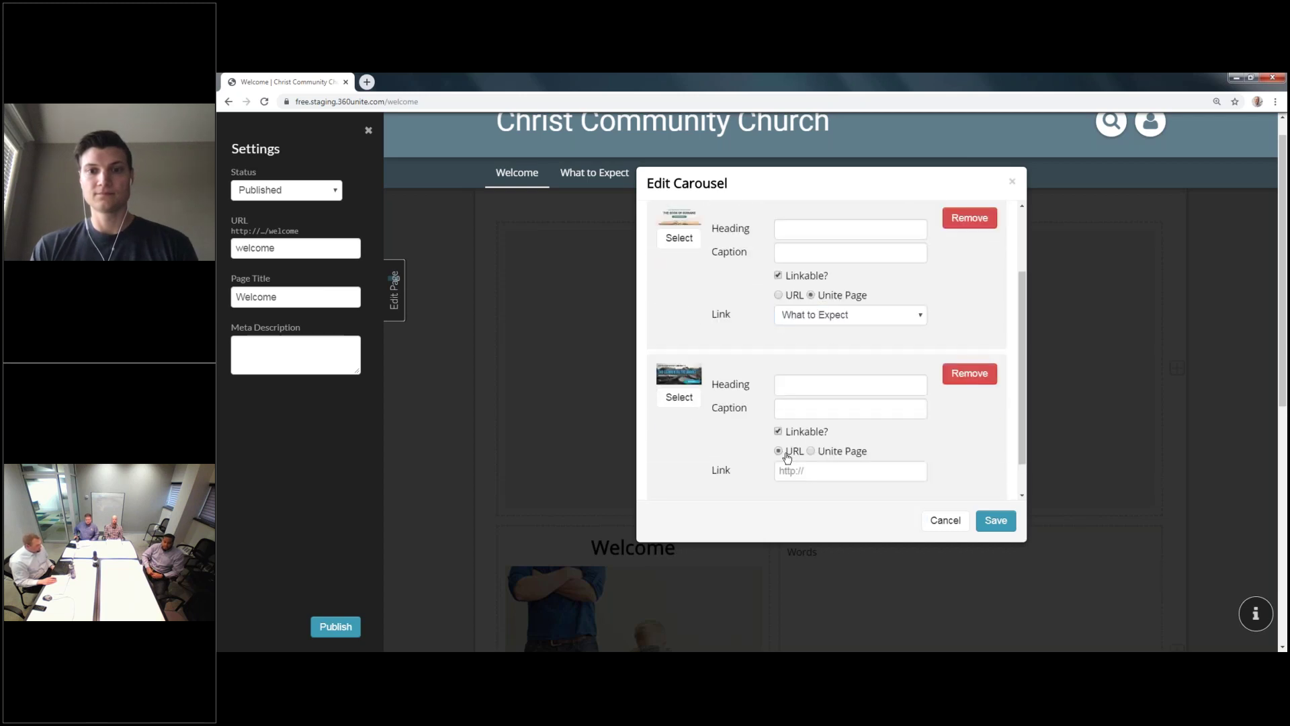
click(853, 469)
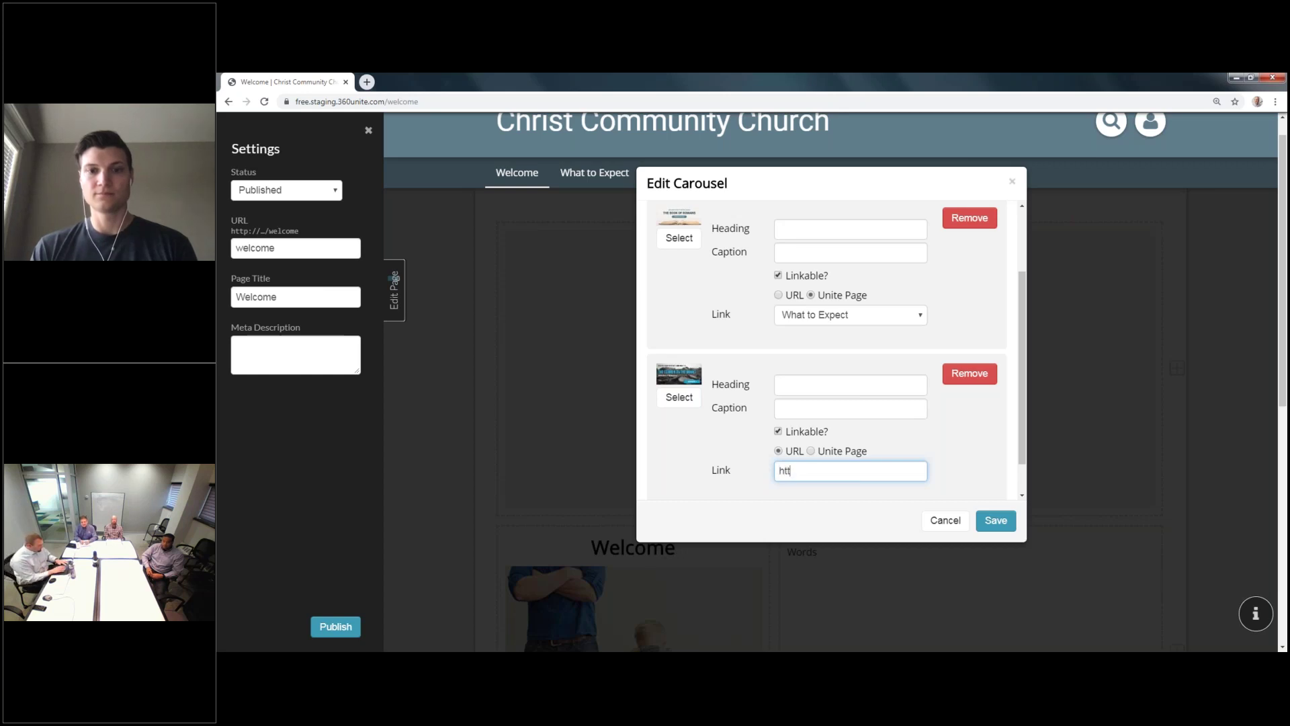
text(s://www.)
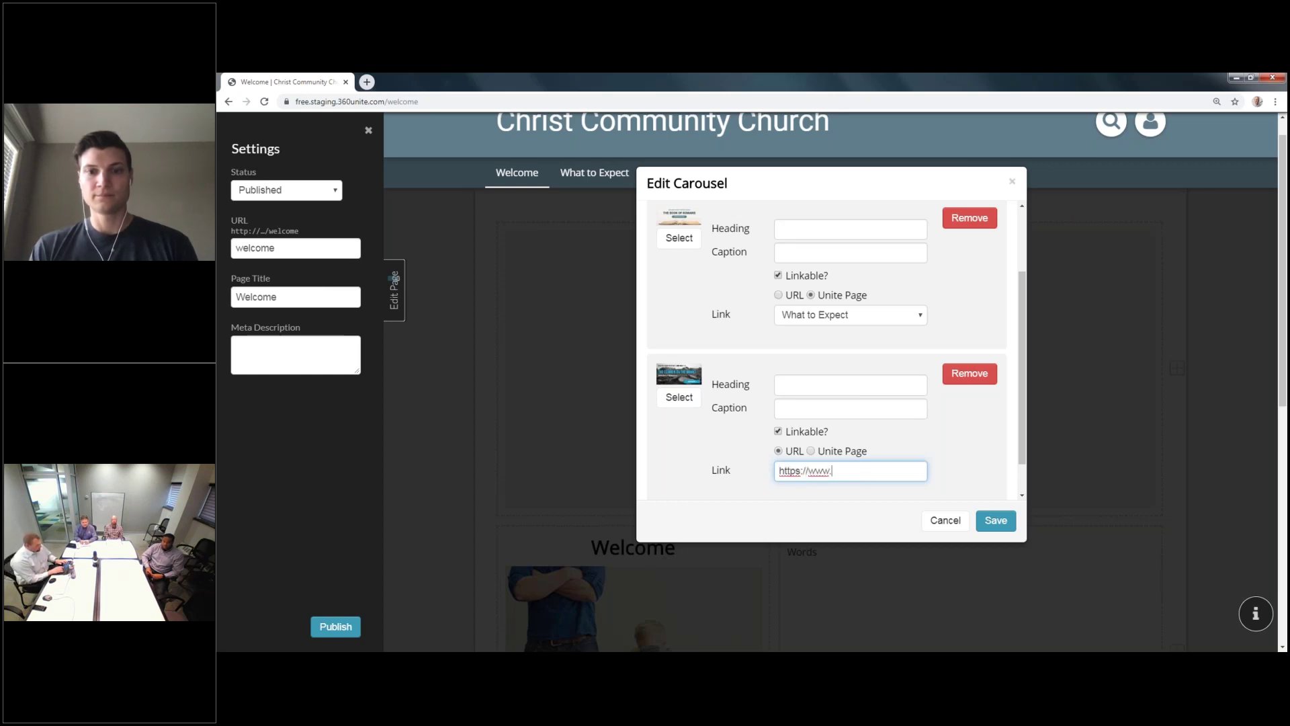
text(google.com)
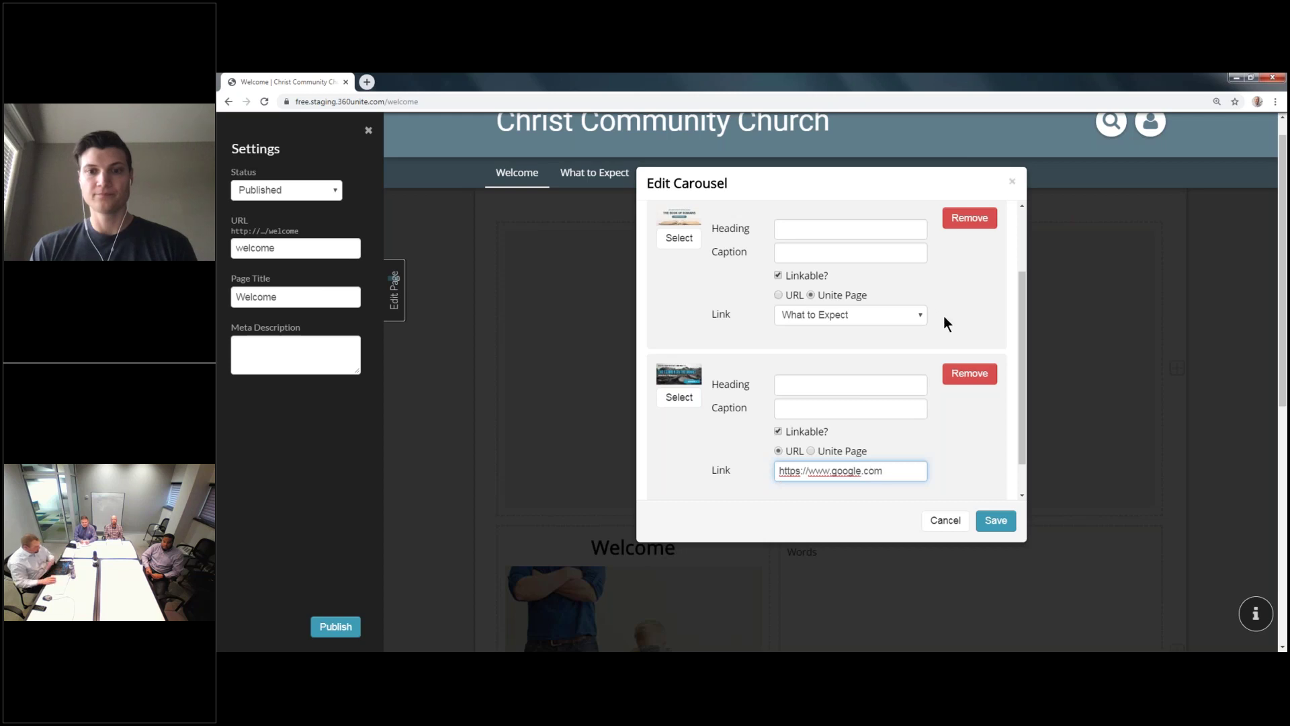
click(996, 528)
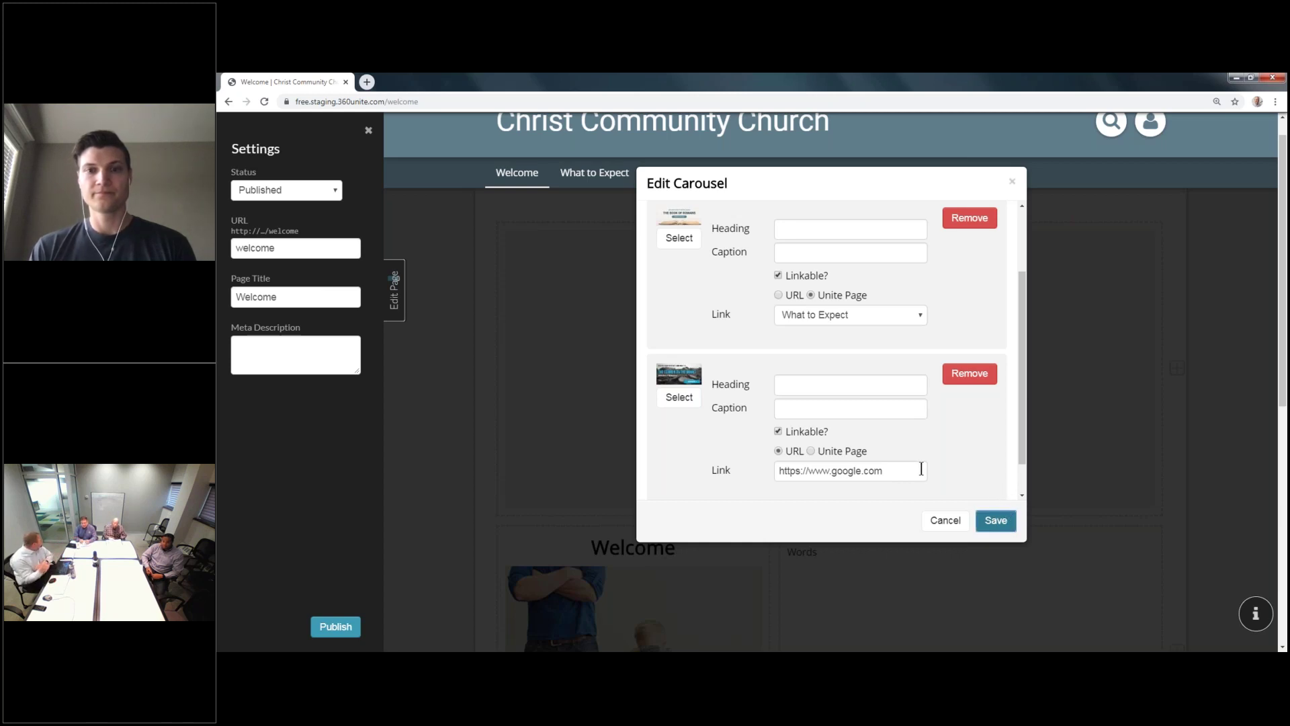
click(997, 521)
Publish the page and test the Book of Romans slide's link, closing the What to Expect tab it opens
click(323, 632)
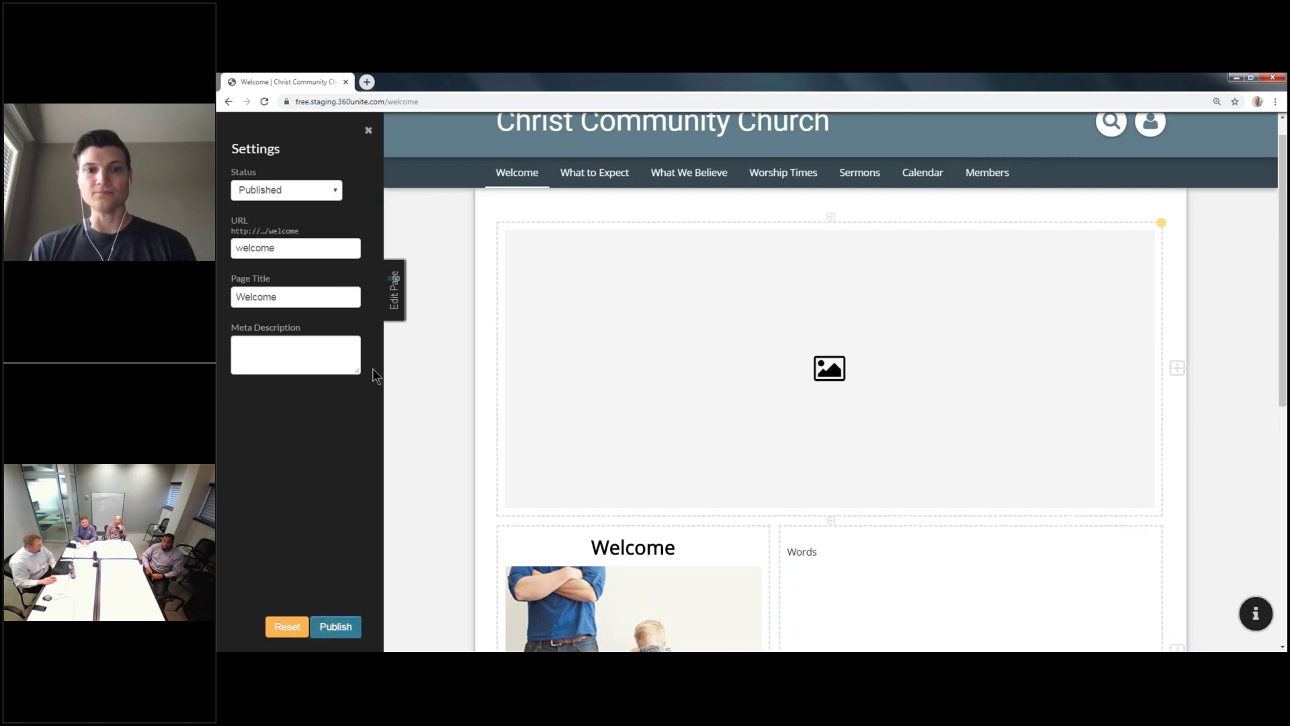
click(394, 296)
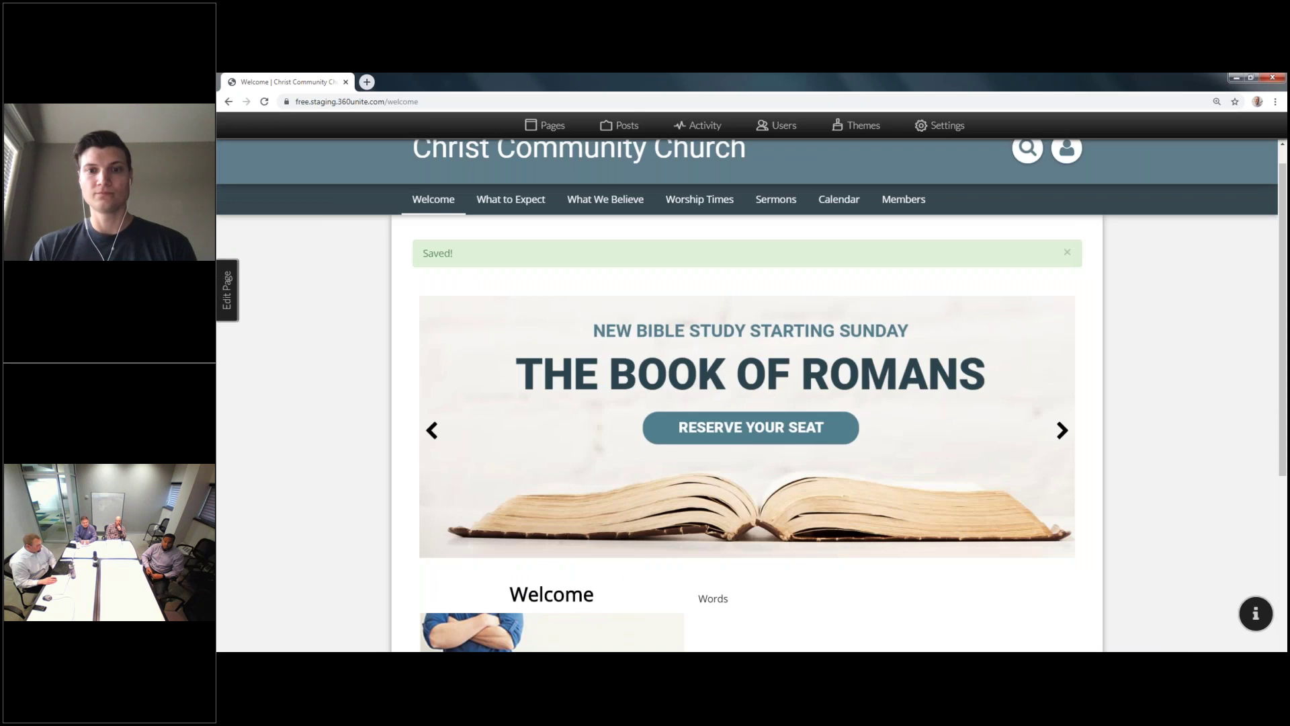
click(771, 395)
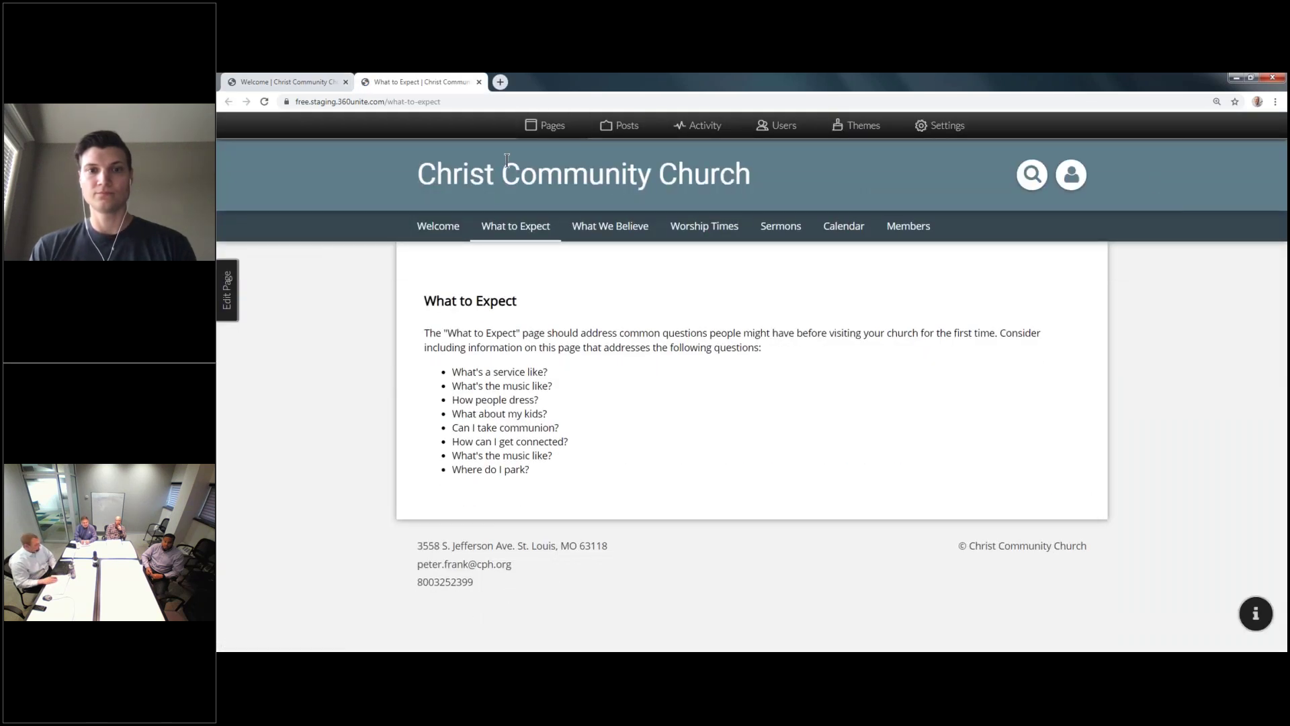
click(479, 82)
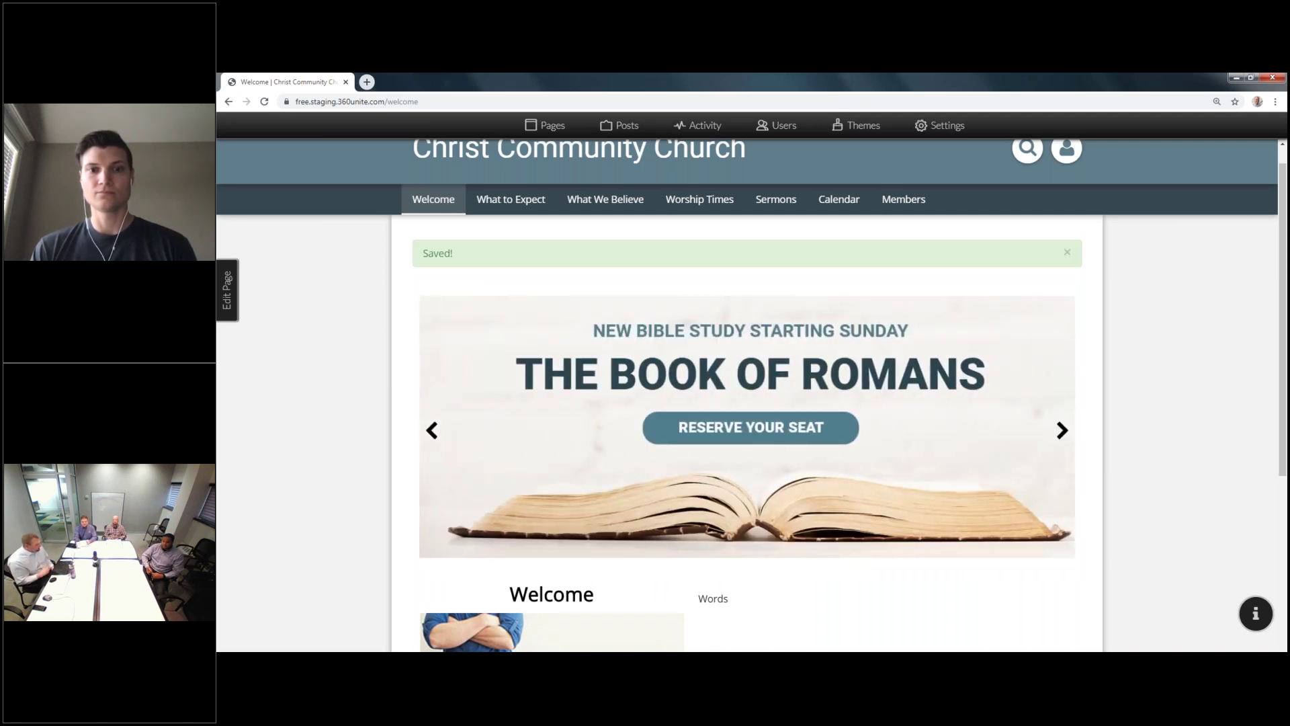
Reopen the page for editing and remove the Welcome cell with its picture beside the Words cell
click(226, 285)
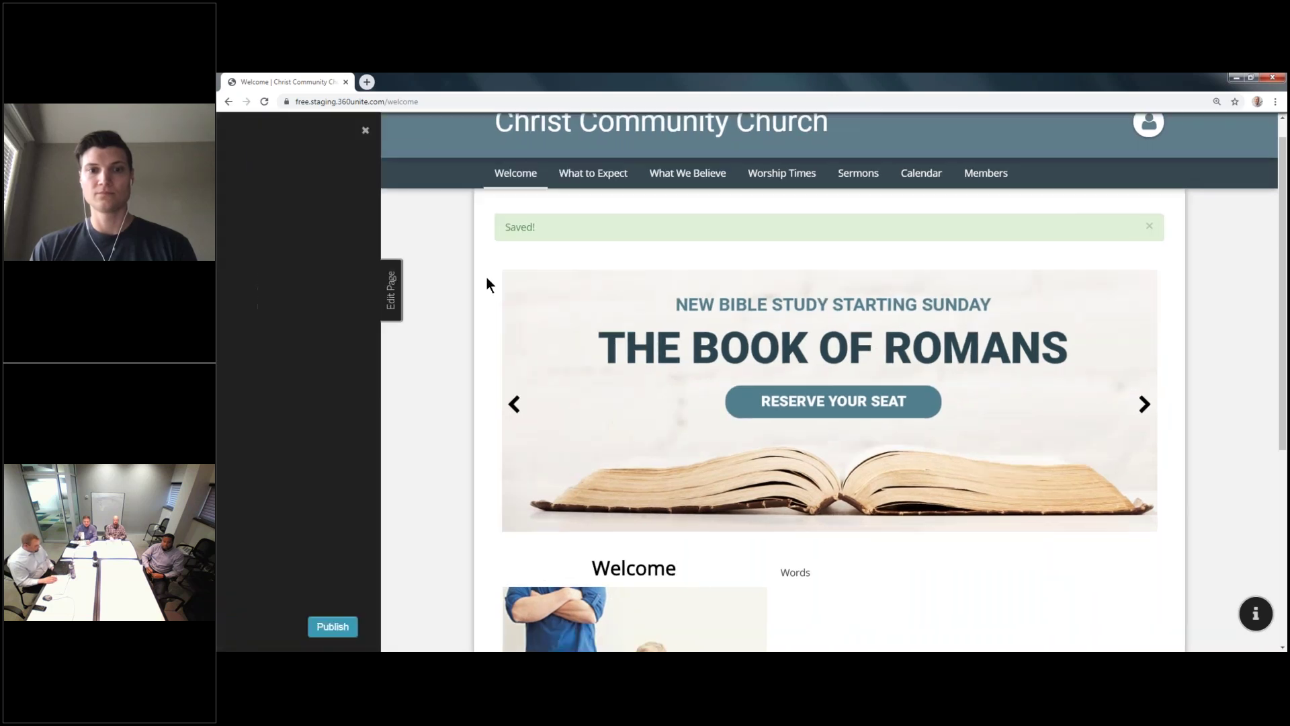
scroll(759, 302, down, 5)
click(753, 298)
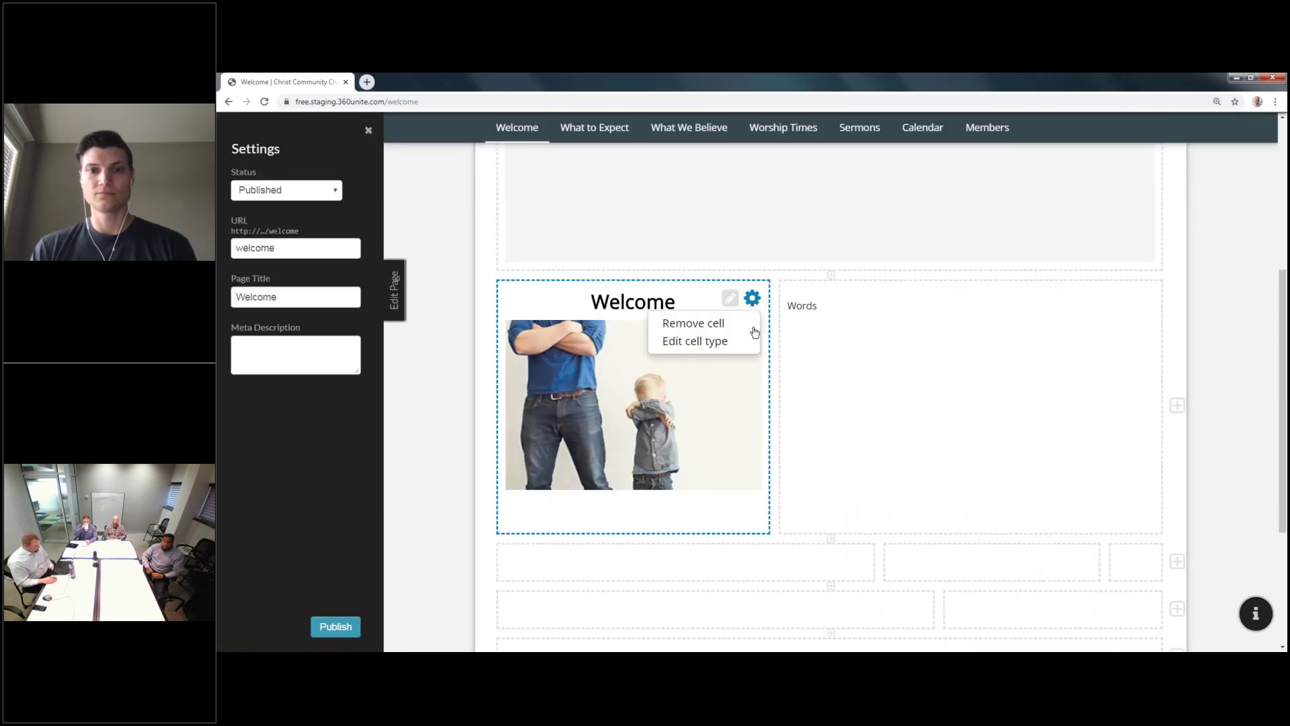
click(720, 324)
Add two cells to the Words row and resize the cells to three equal widths
scroll(1075, 342, down, 3)
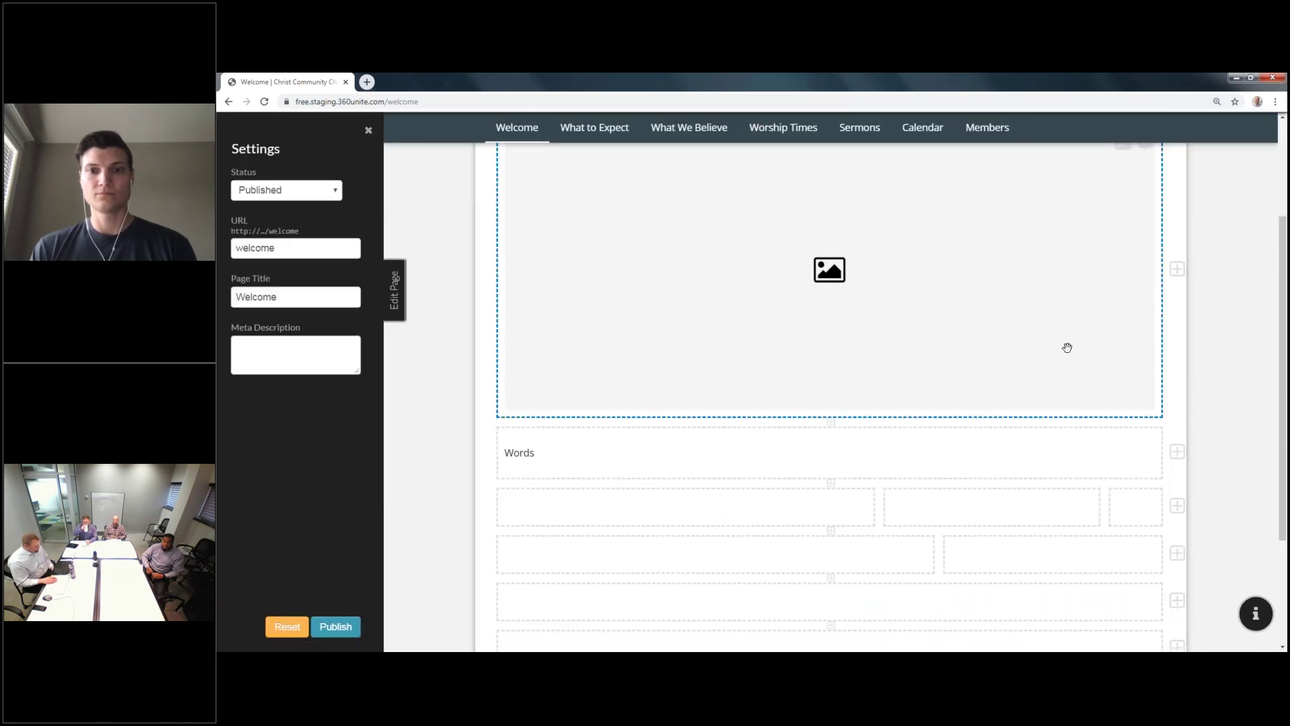
click(1177, 387)
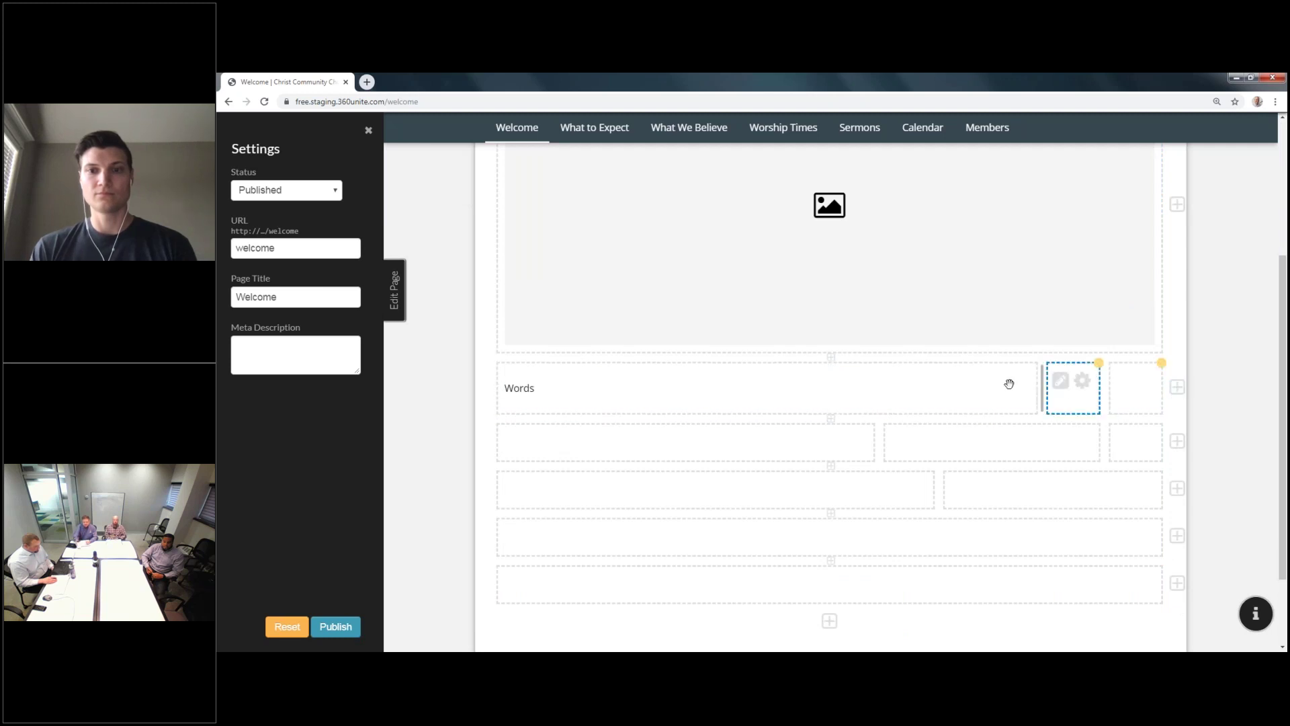
drag(1042, 388, 735, 367)
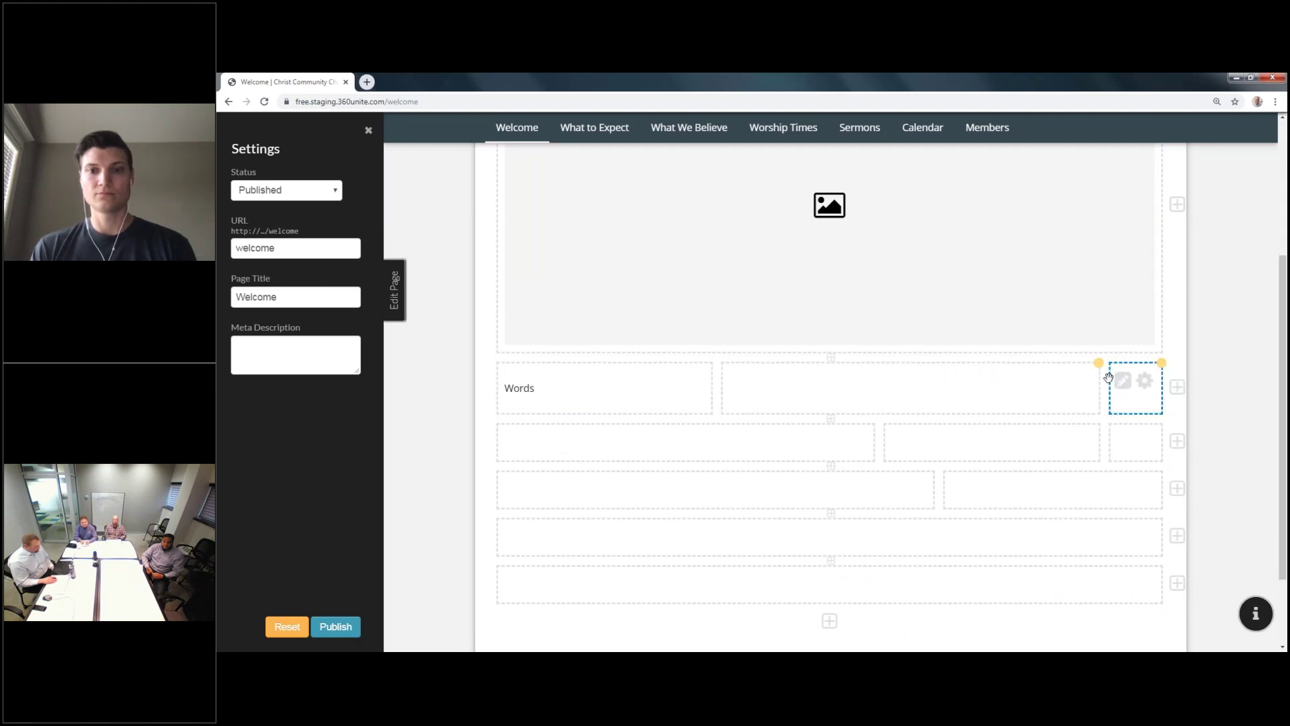
drag(1105, 380, 938, 378)
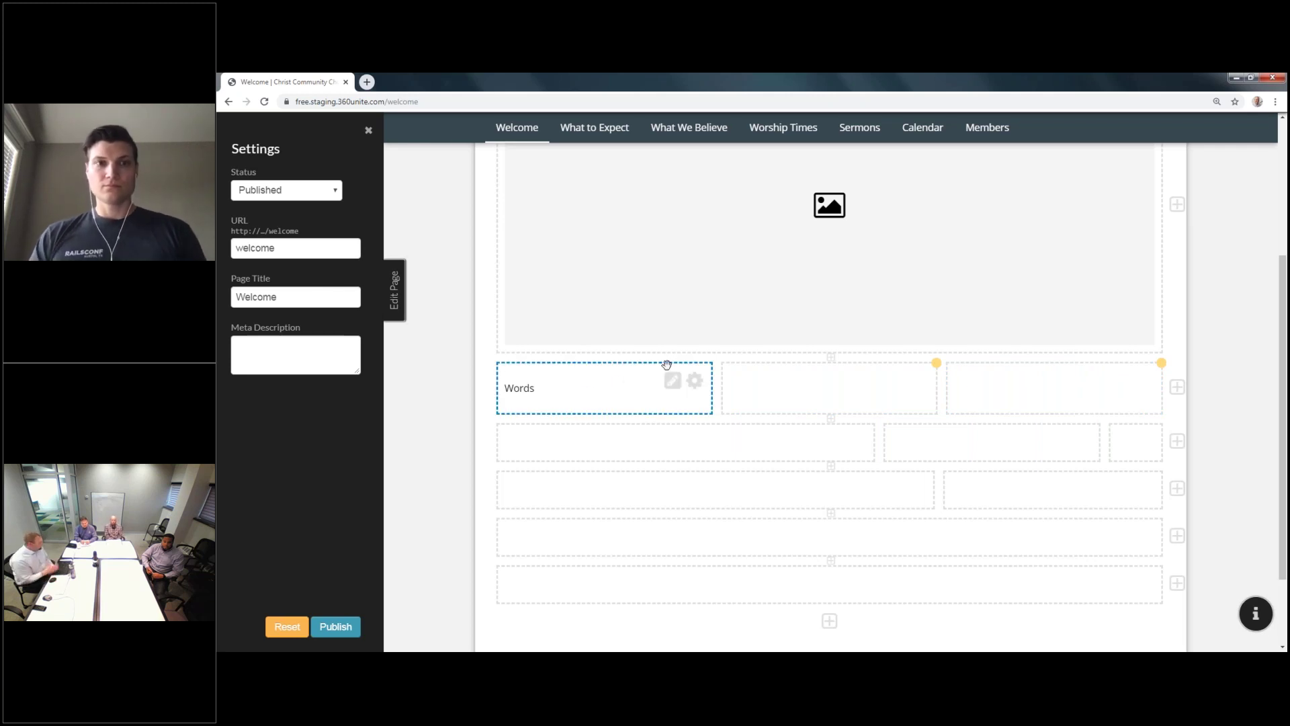
Change the cell type of the Words cell in the three-cell row and save it
click(695, 383)
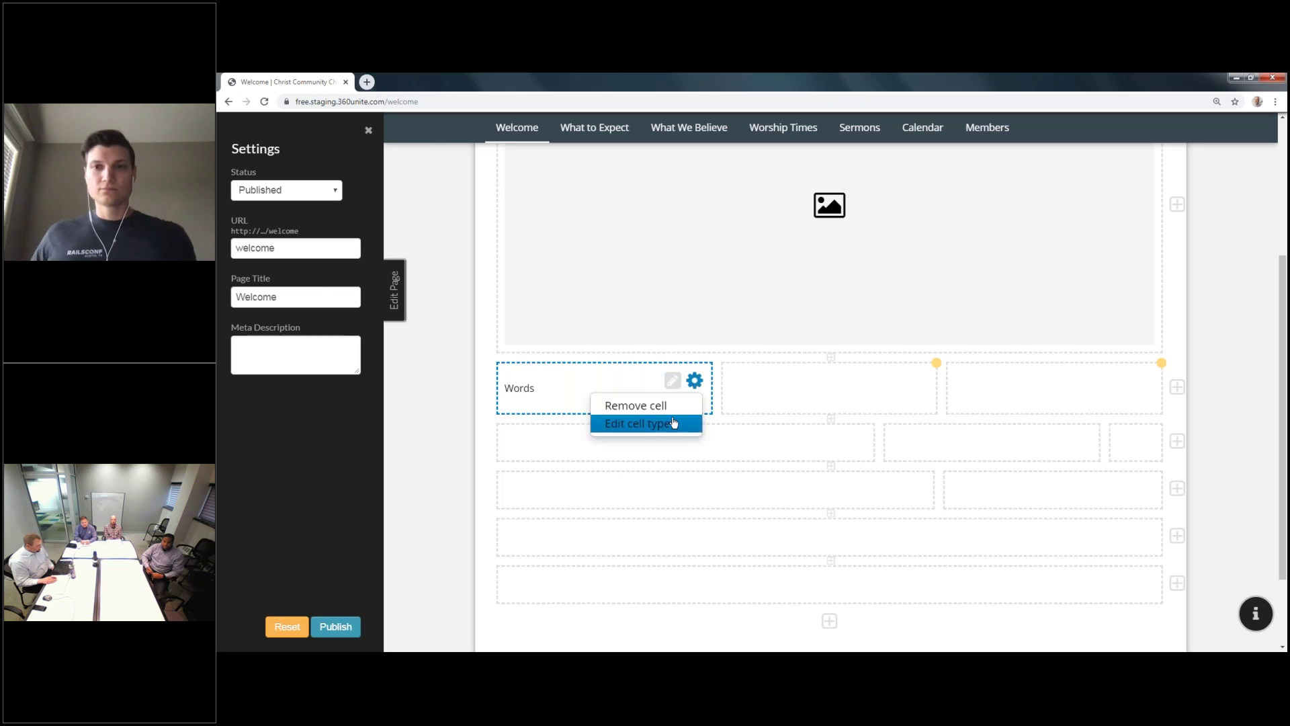
click(664, 426)
click(762, 229)
click(719, 253)
click(989, 315)
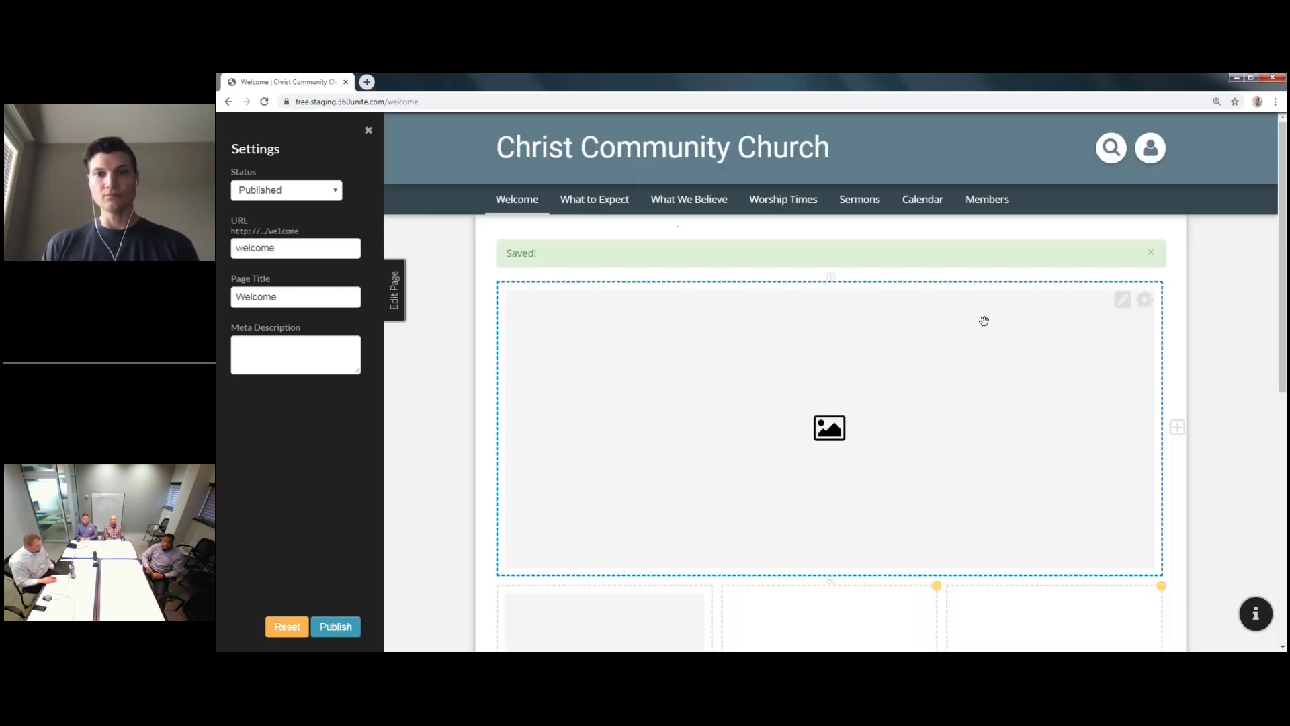
Edit the empty carousel in the first cell of the three-cell row and add the existing image Mens.png
scroll(901, 342, down, 4)
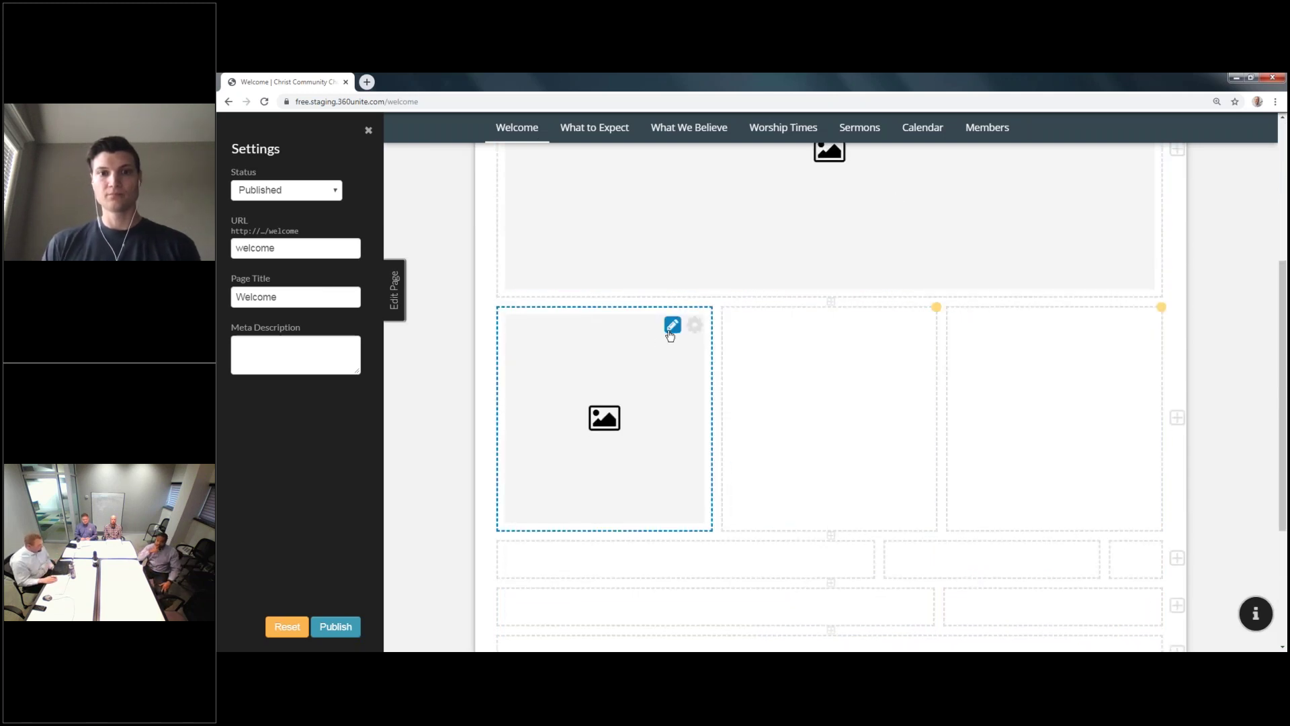
click(670, 326)
click(686, 302)
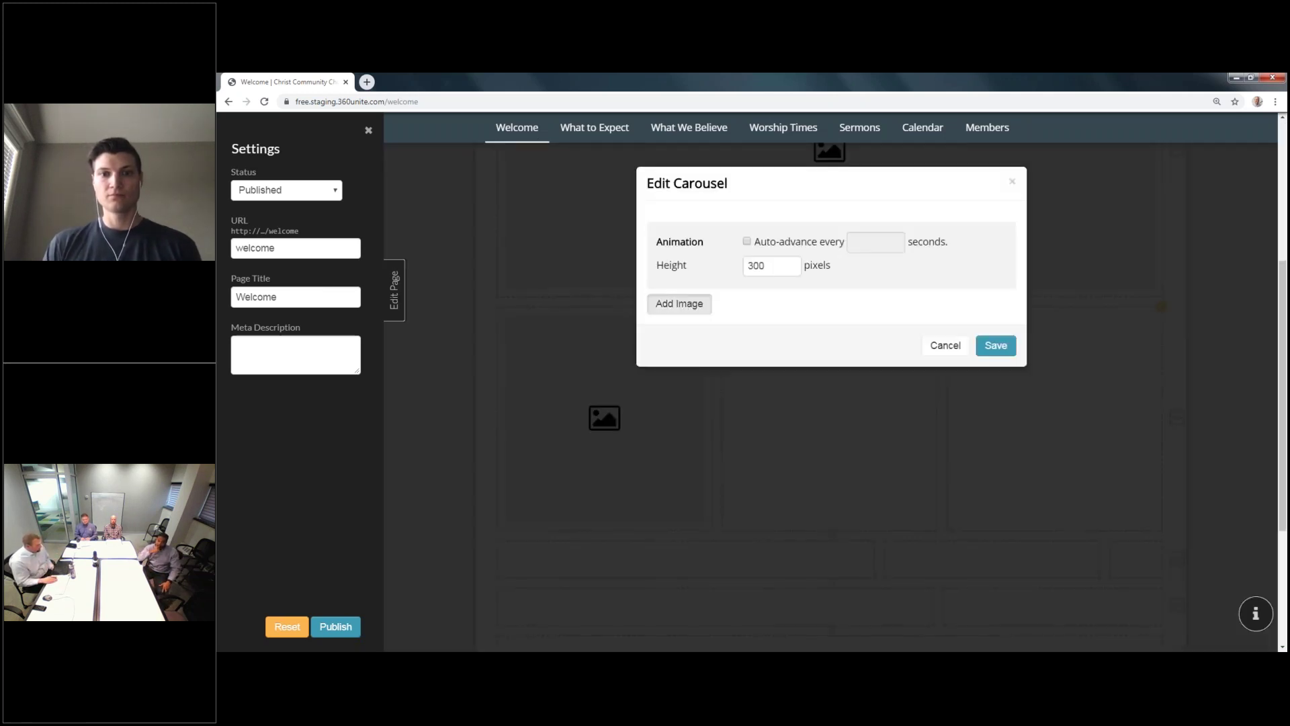
click(693, 336)
scroll(866, 440, down, 2)
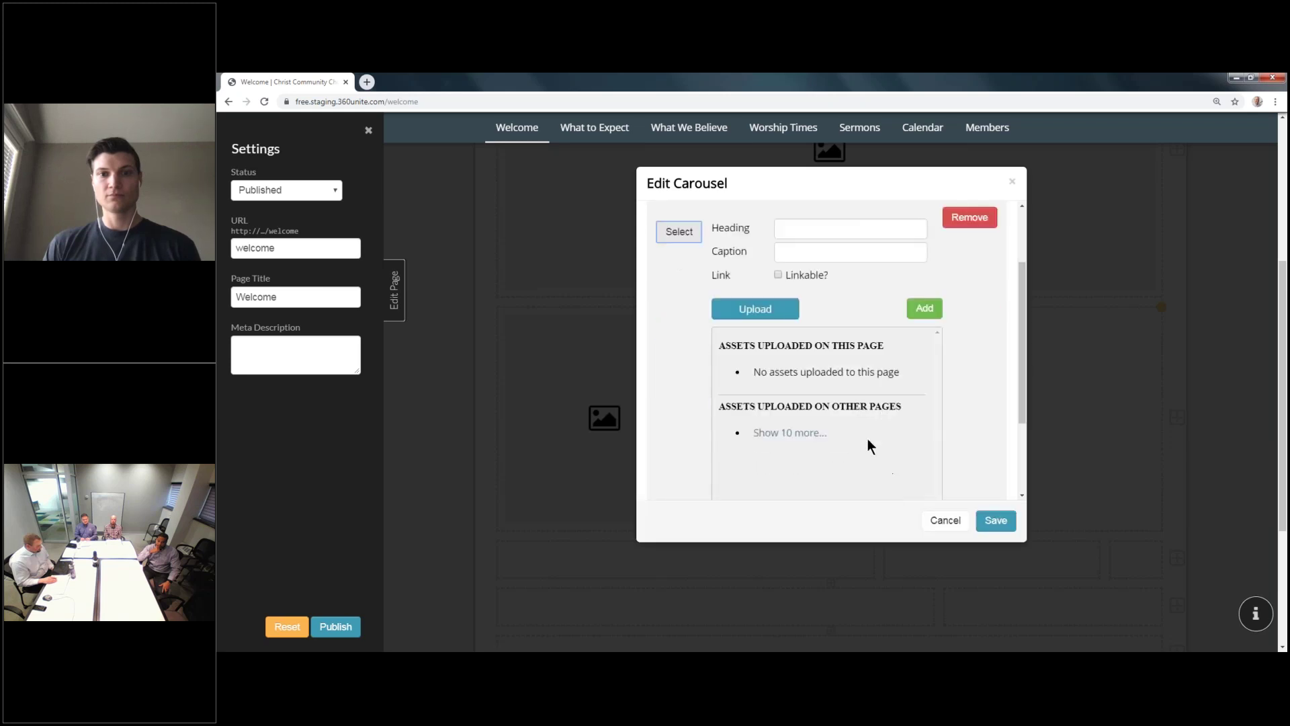
click(792, 418)
scroll(802, 419, down, 3)
scroll(802, 419, down, 1)
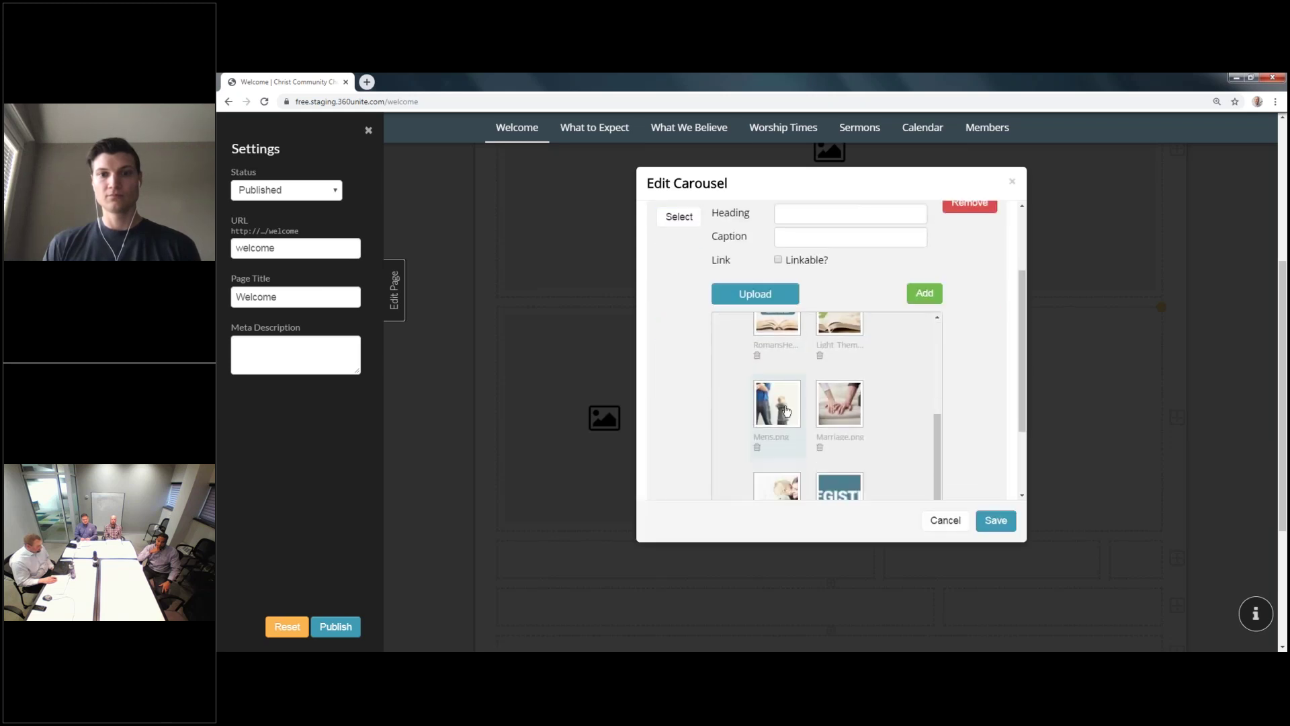
click(776, 403)
click(925, 293)
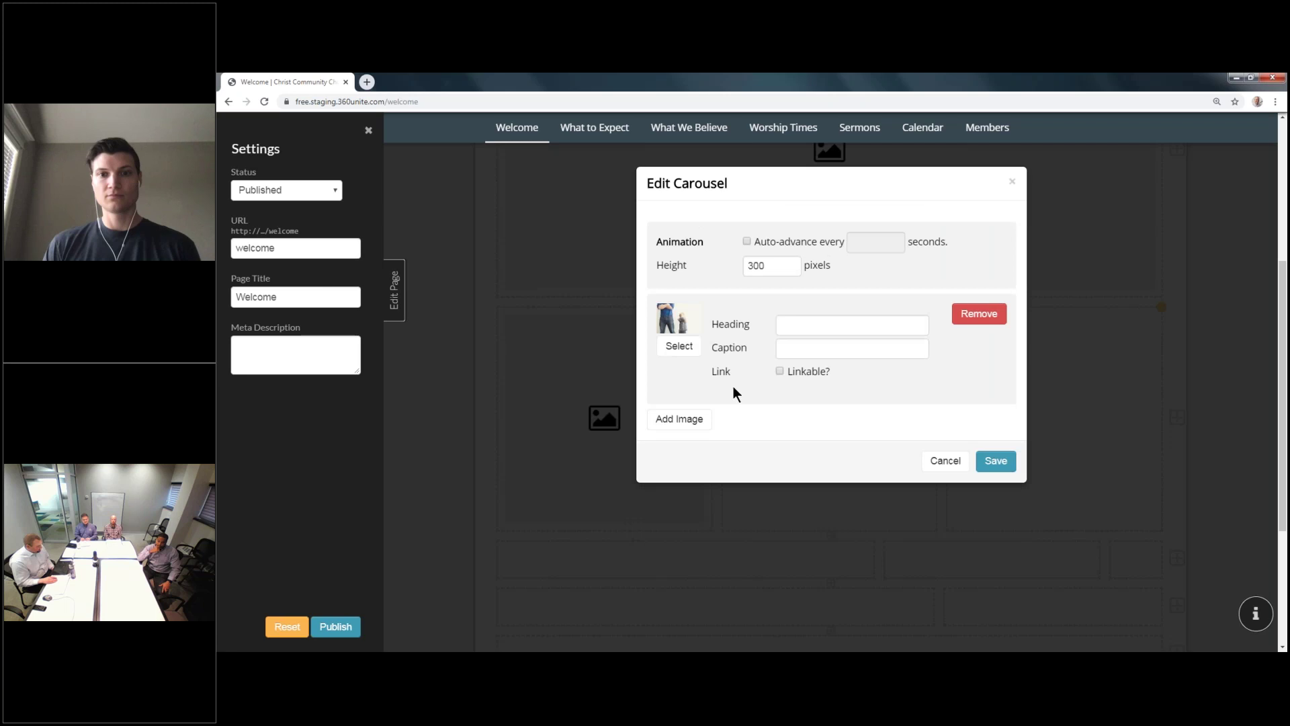
Add the existing image Marriage.png as the carousel's second slide
click(680, 417)
click(680, 388)
click(787, 317)
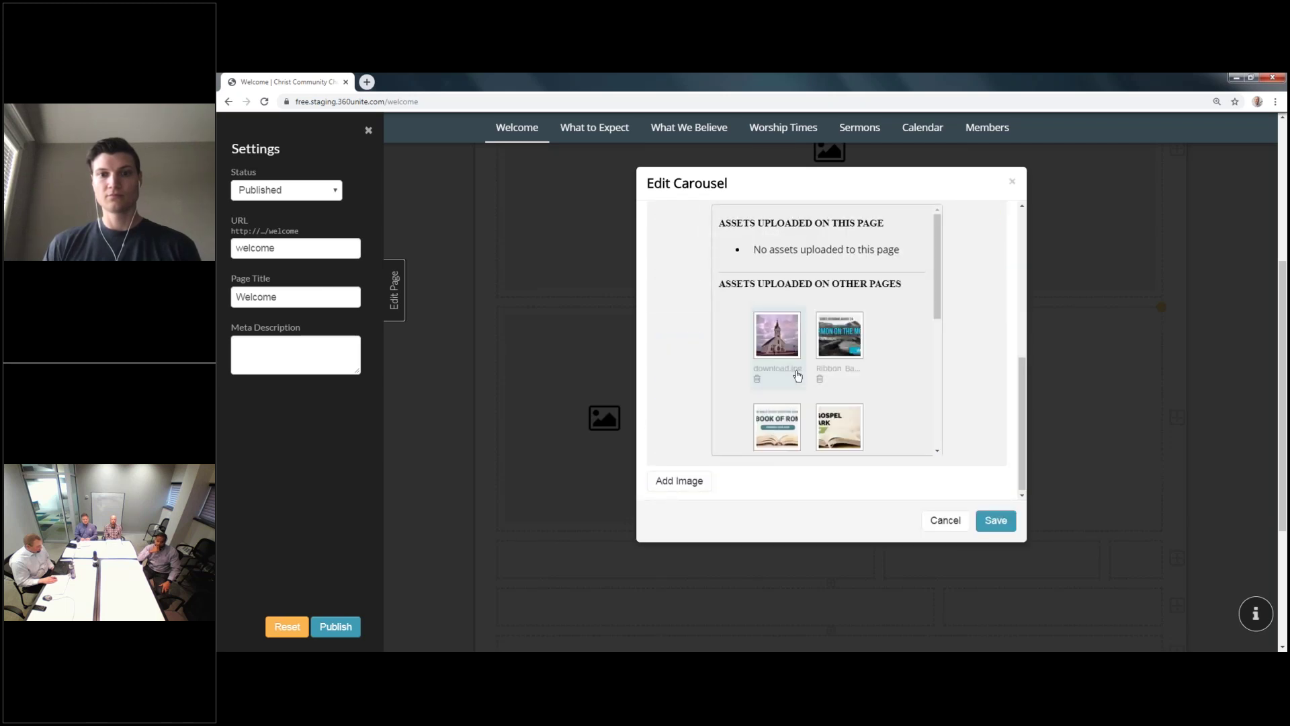
scroll(797, 381, down, 2)
scroll(882, 367, up, 8)
click(925, 296)
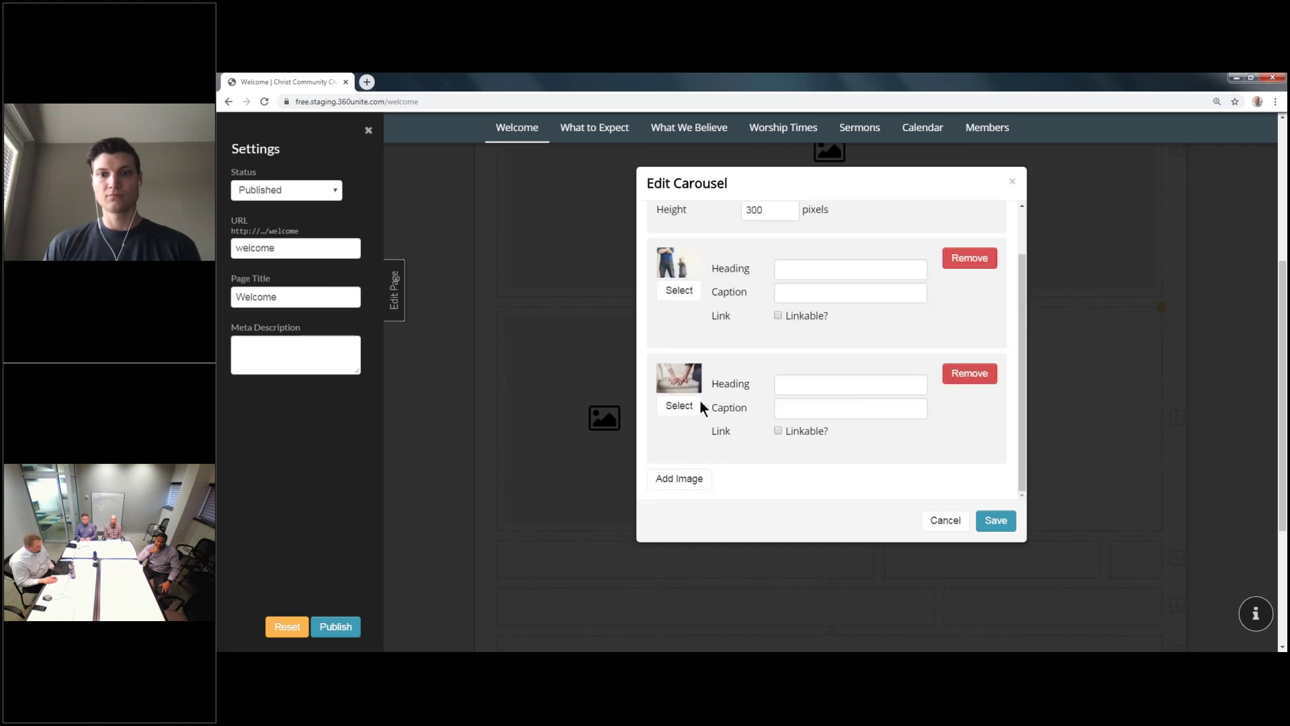
Add the existing image Womens.png as the carousel's third slide
click(680, 476)
click(679, 387)
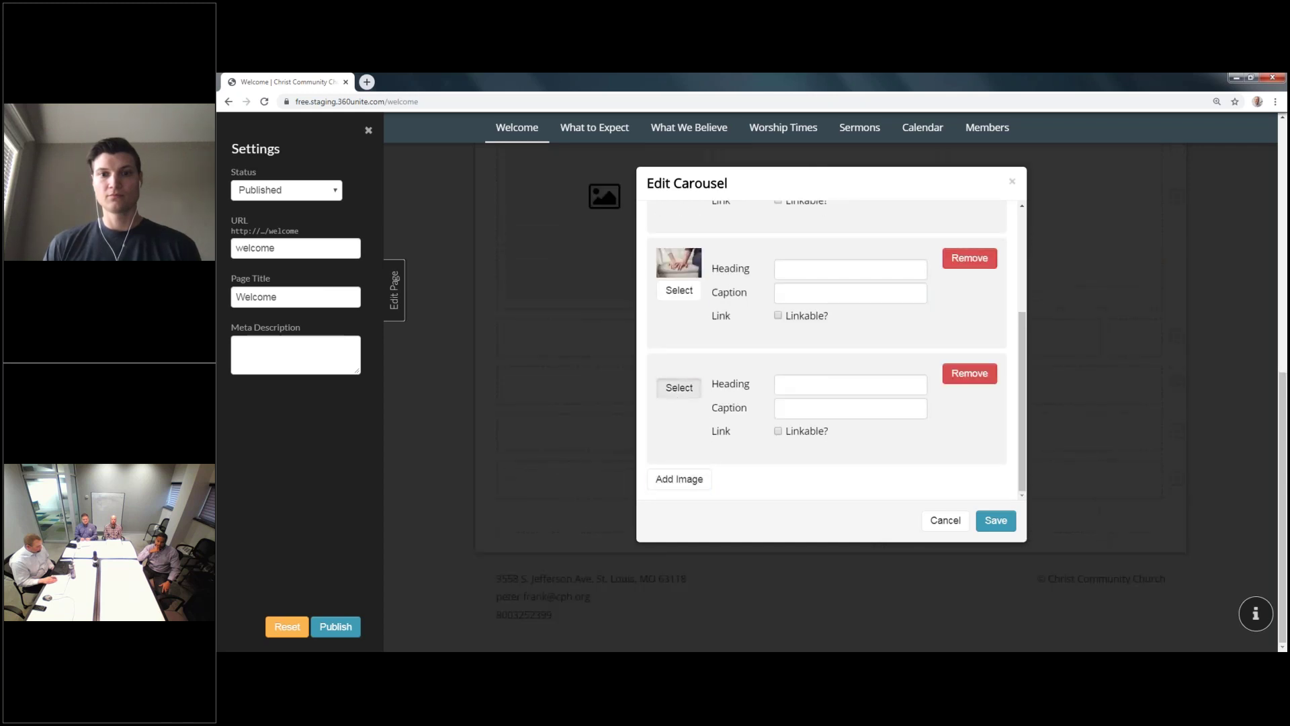
scroll(815, 385, down, 2)
scroll(780, 443, up, 2)
click(789, 420)
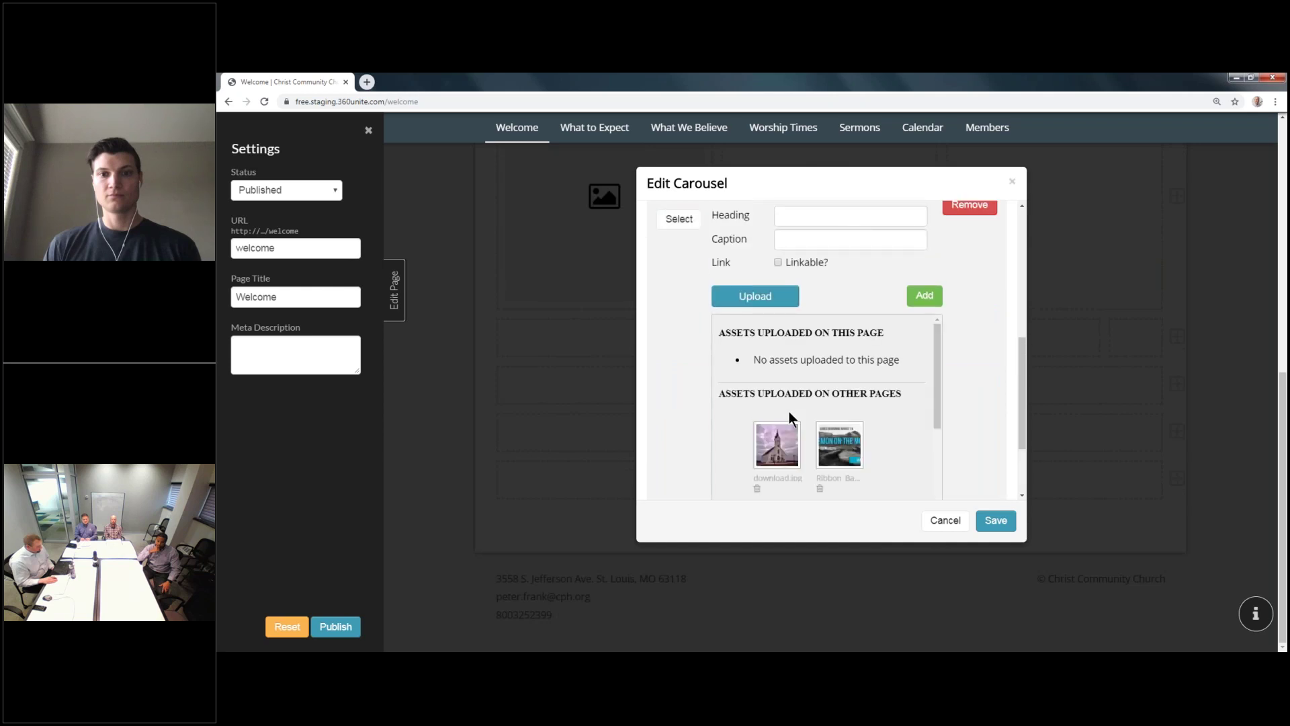
scroll(786, 447, down, 5)
click(782, 442)
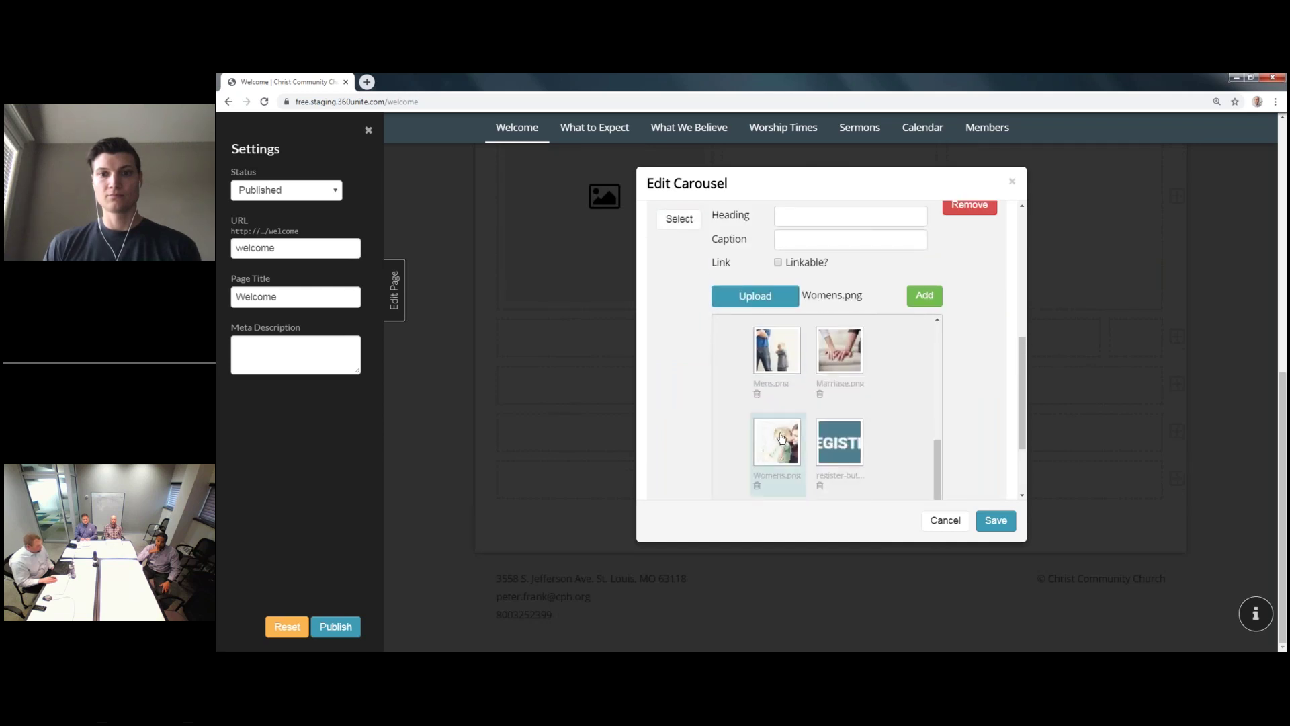
click(925, 296)
Give the first slide the heading "Men's Bible Study" and caption "Starting Soon", and link it to the Unite page What We Believe
scroll(877, 353, up, 3)
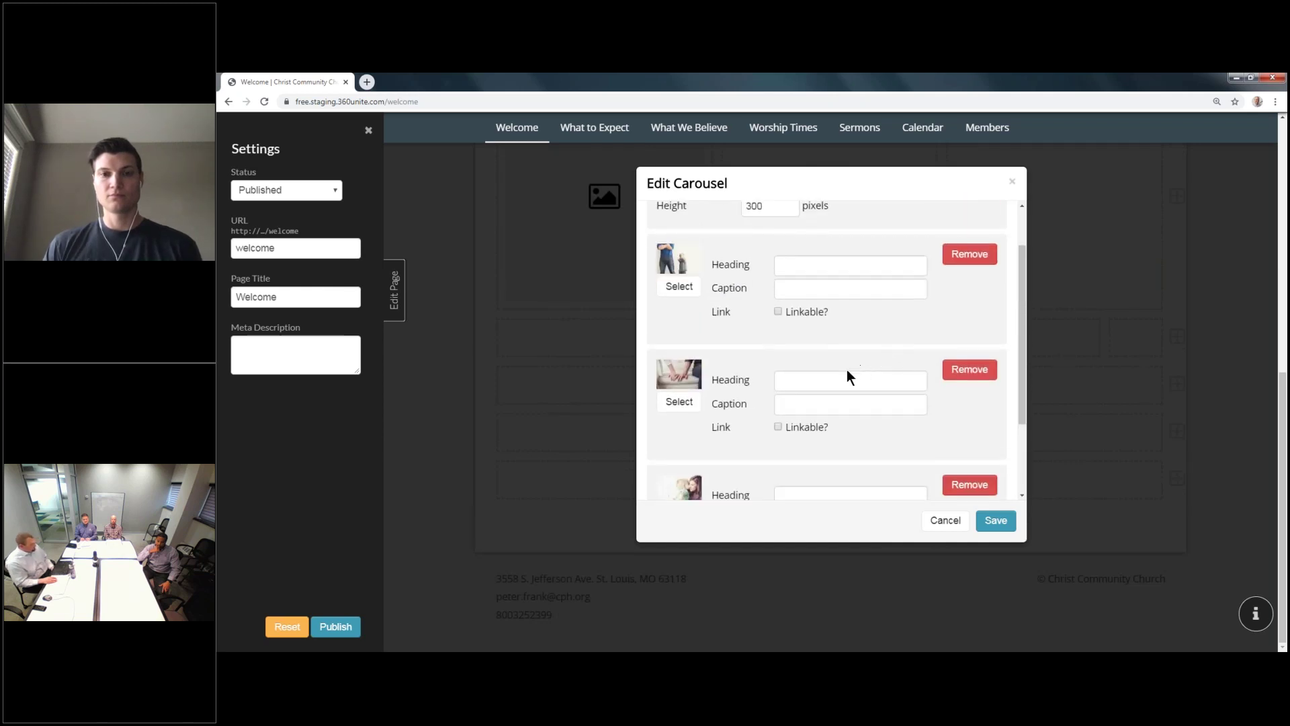
click(829, 266)
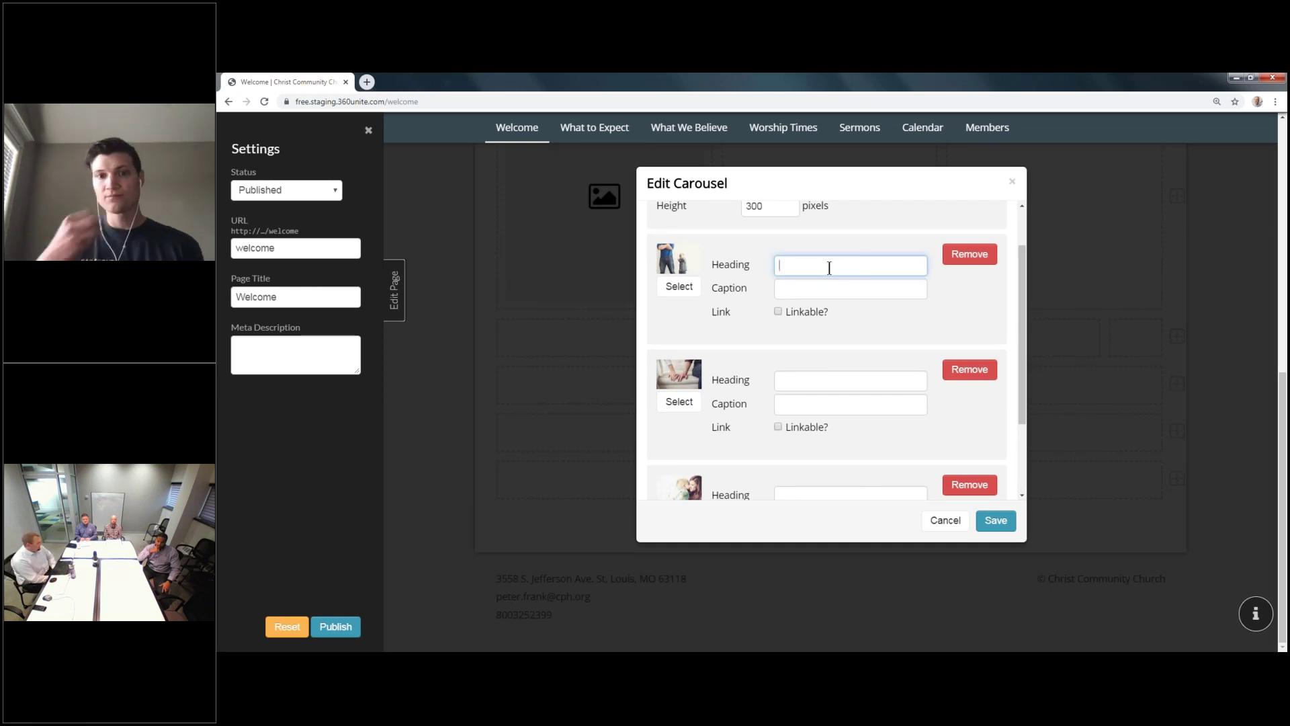
text(Men's Bible Study)
key(Tab)
text(Starting Soon)
click(818, 312)
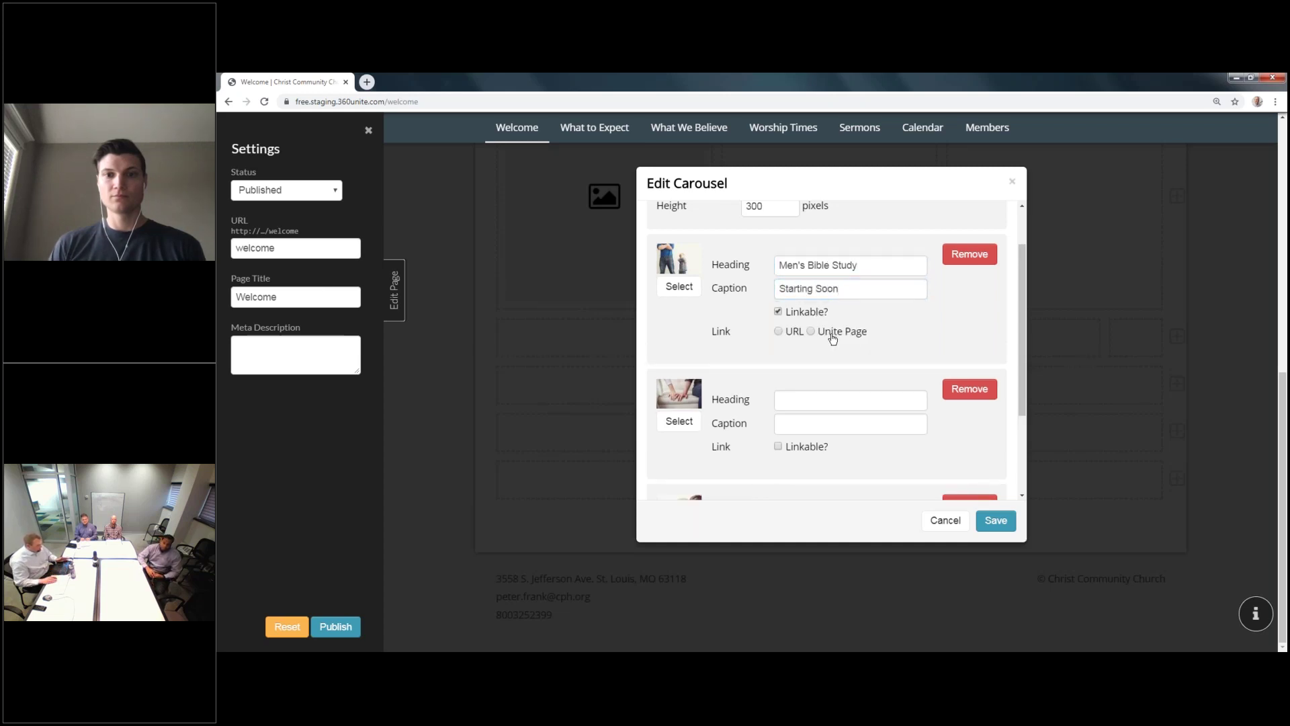
click(832, 332)
click(826, 351)
click(818, 430)
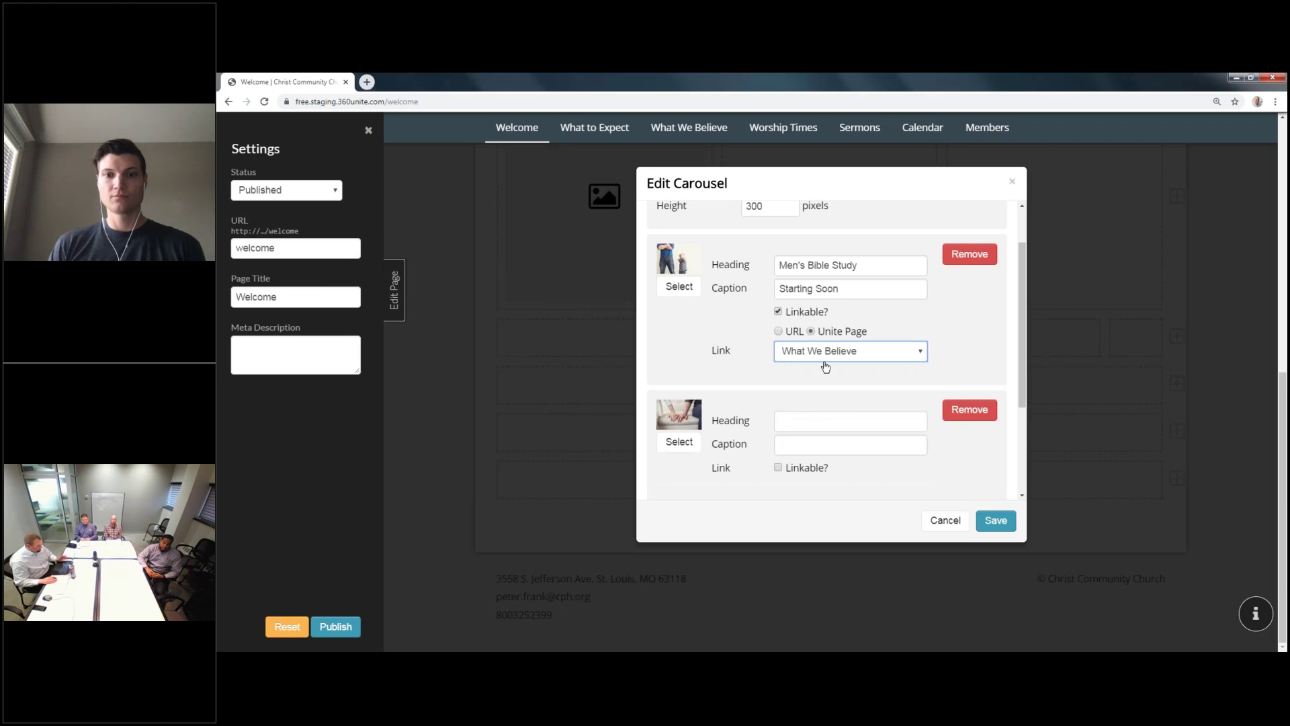
Give the second slide the heading "Couple's Bible Study" and the caption "Starting Soon"
scroll(826, 366, down, 2)
click(826, 310)
text(Couple's Bible Study)
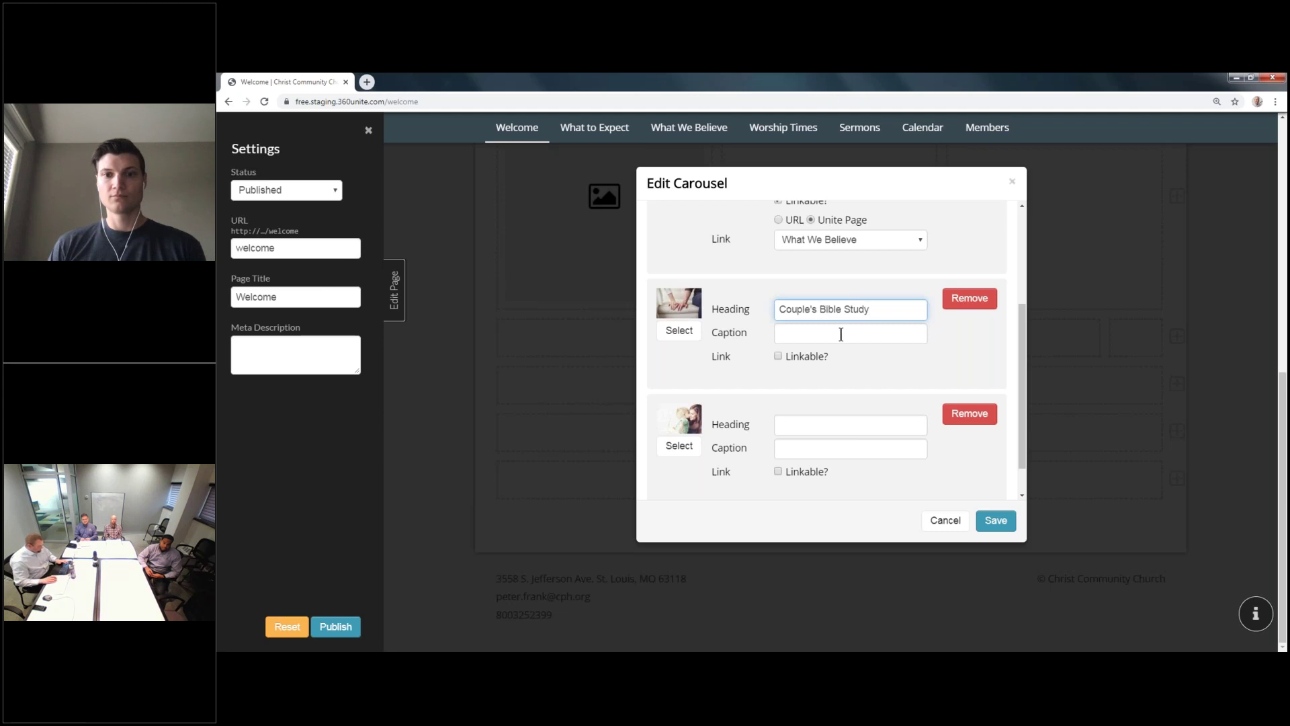
click(844, 334)
text(Starting Soon)
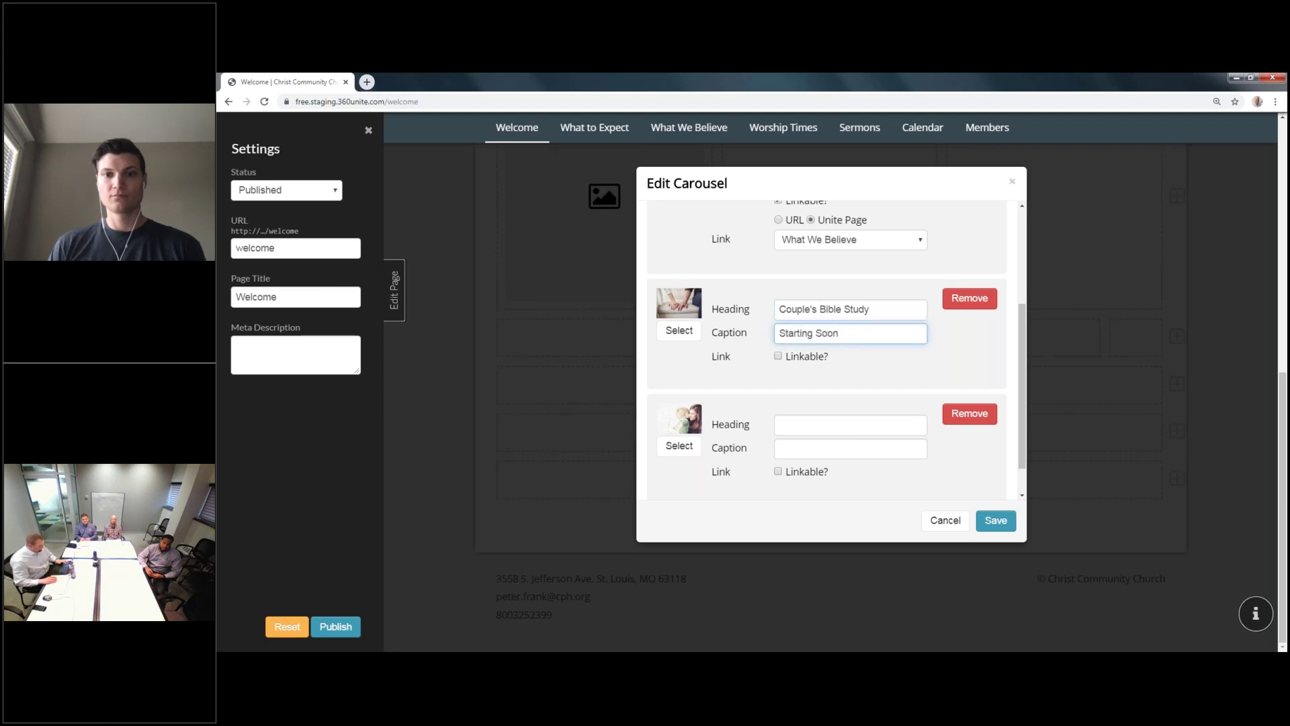
Give the third slide the heading "Women's Bible Study" and caption "Starting Soon", and save the carousel
click(831, 430)
text(Women's Bible Study)
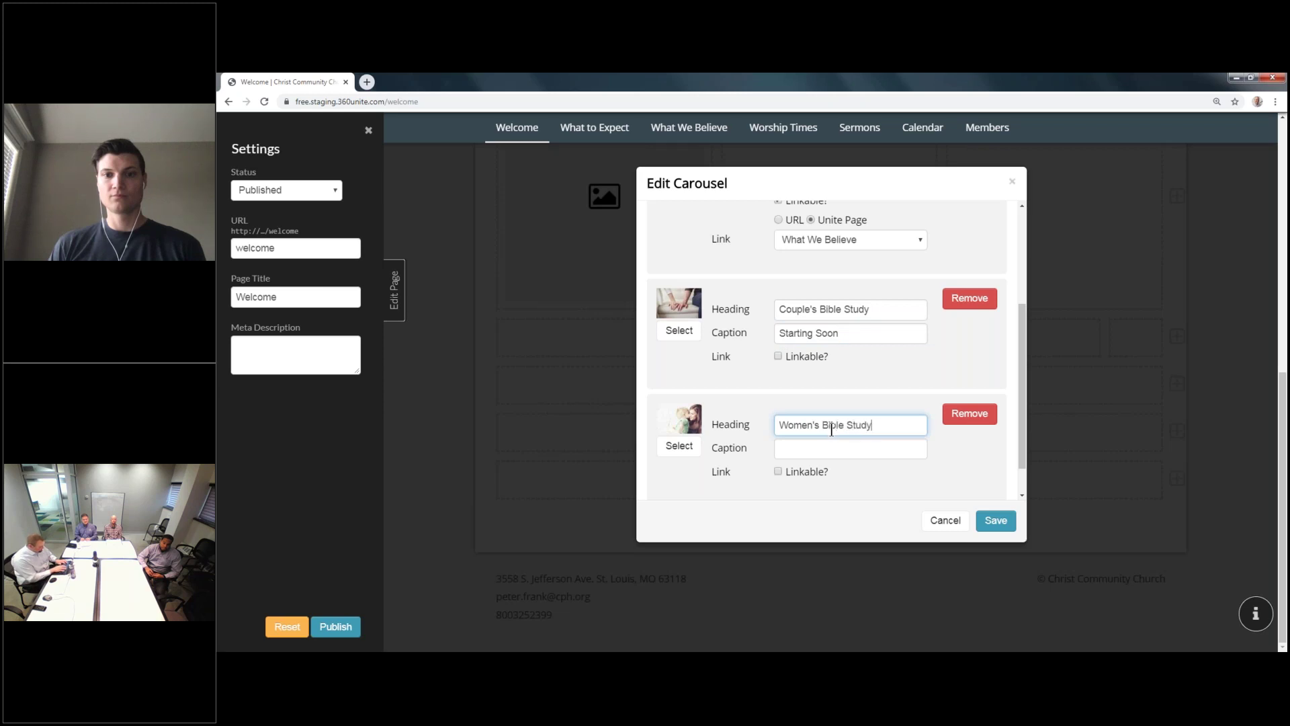
text(Sr)
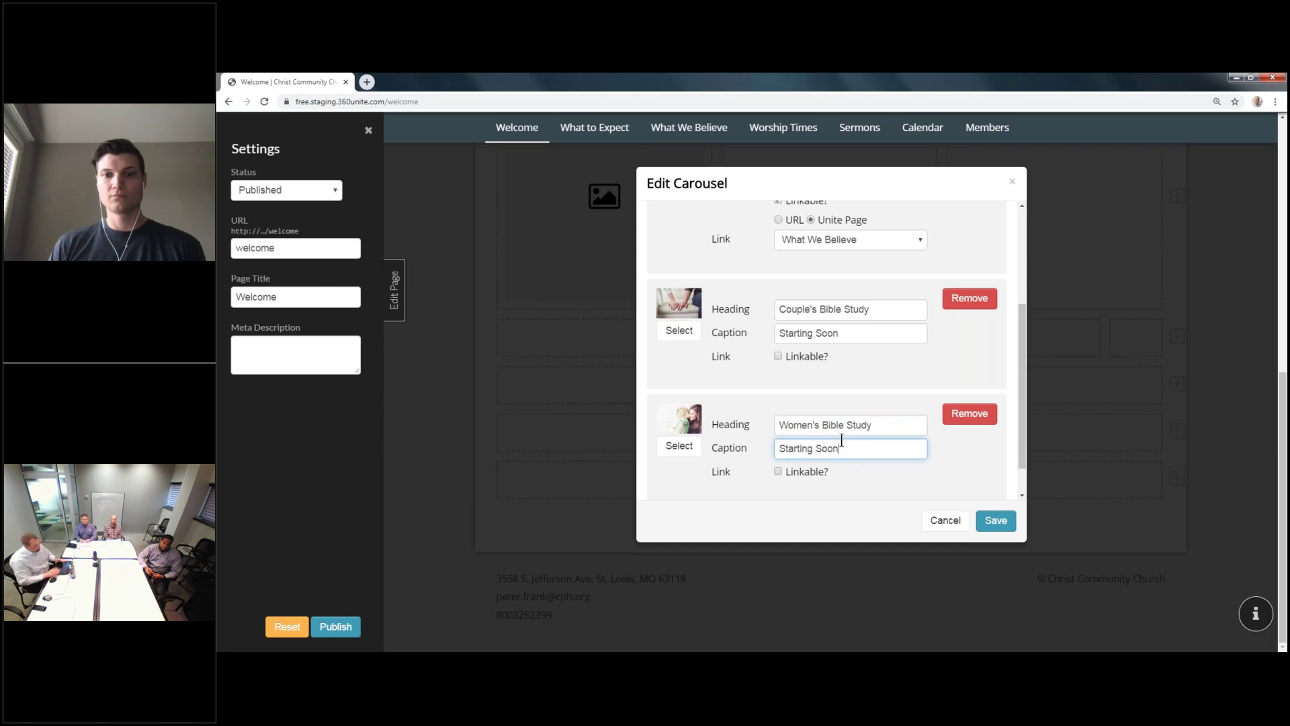
click(996, 520)
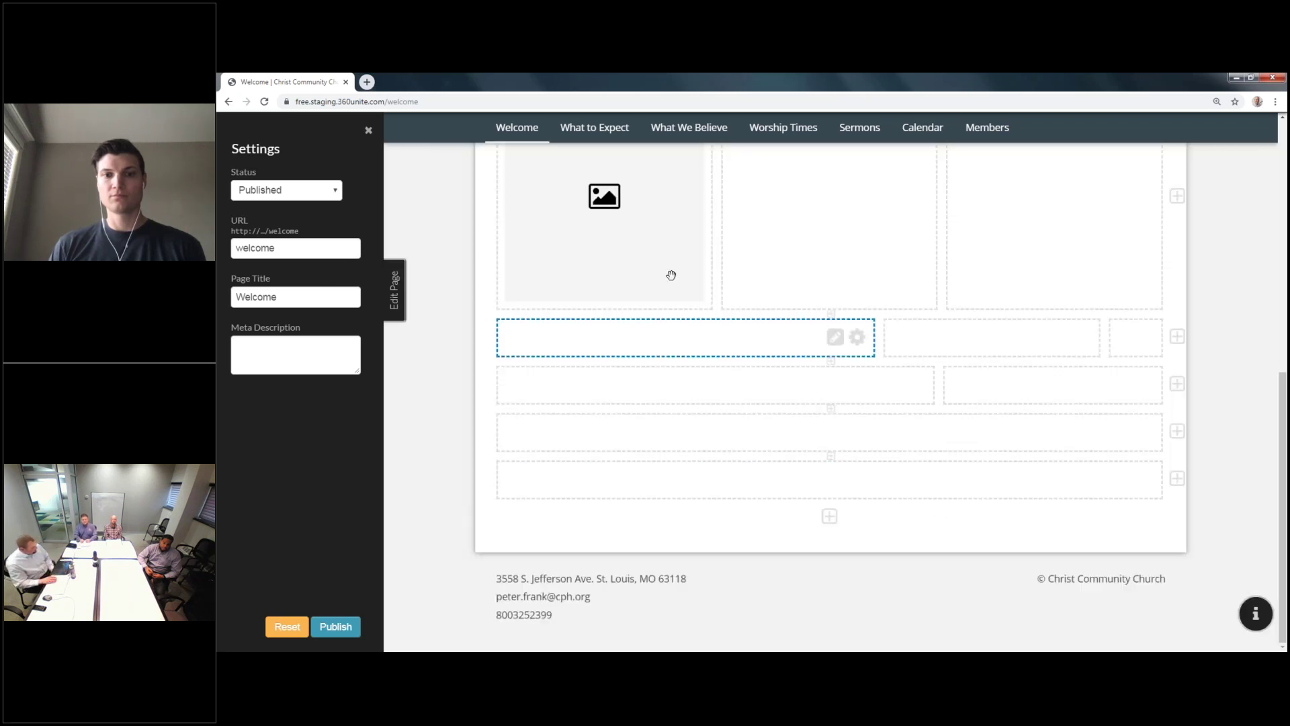
Publish the Welcome page and flip through the slides of the new Bible study carousel
scroll(637, 288, up, 3)
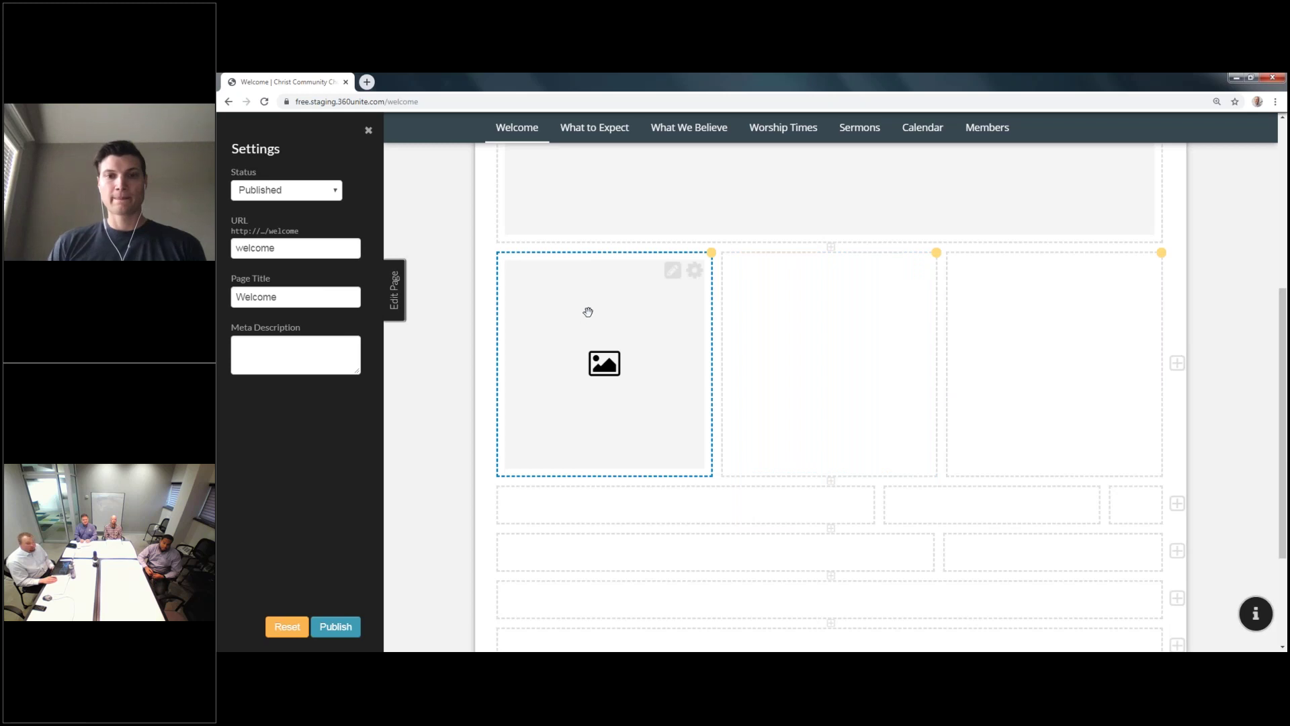
scroll(584, 307, up, 1)
click(340, 632)
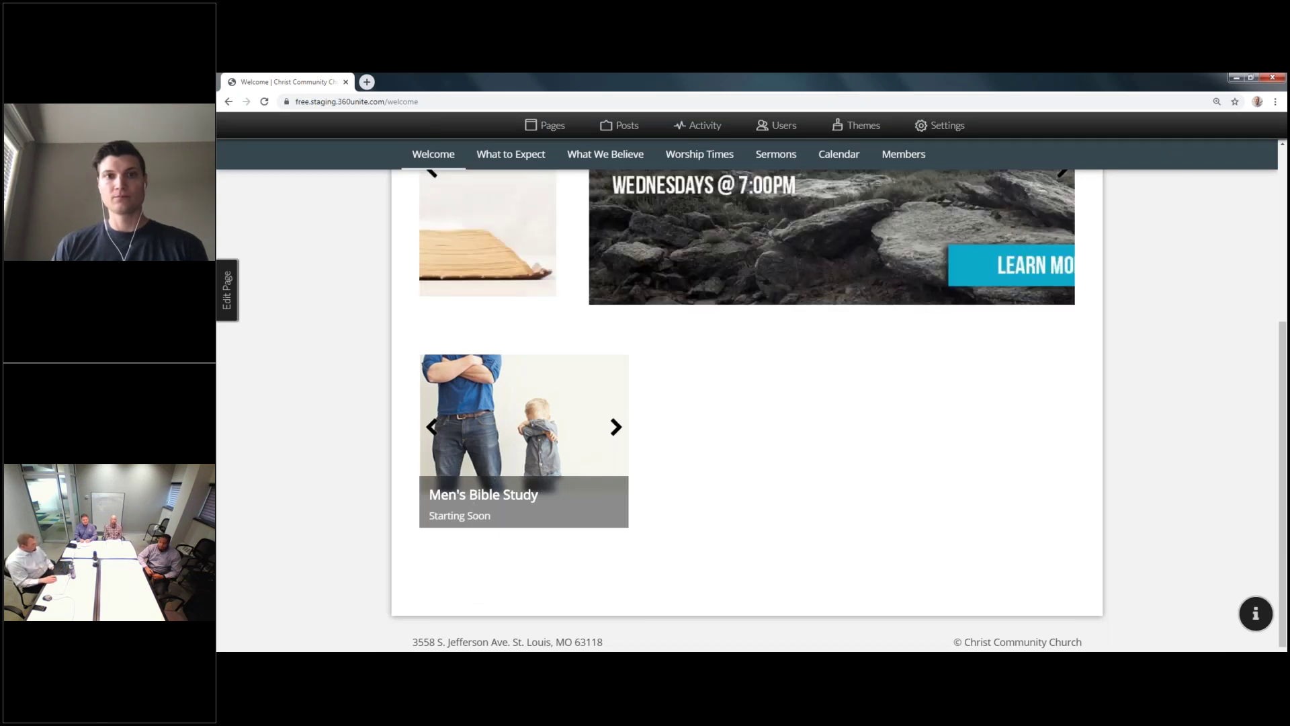
click(616, 430)
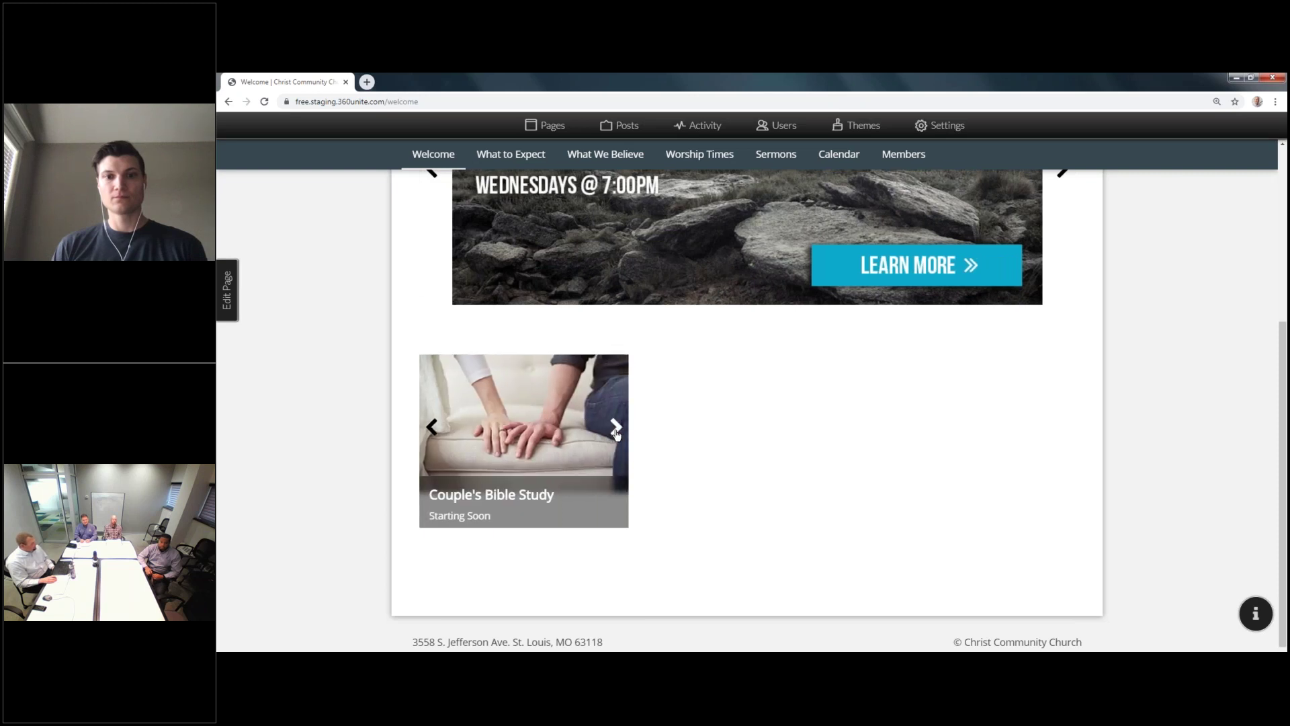
click(617, 430)
click(616, 430)
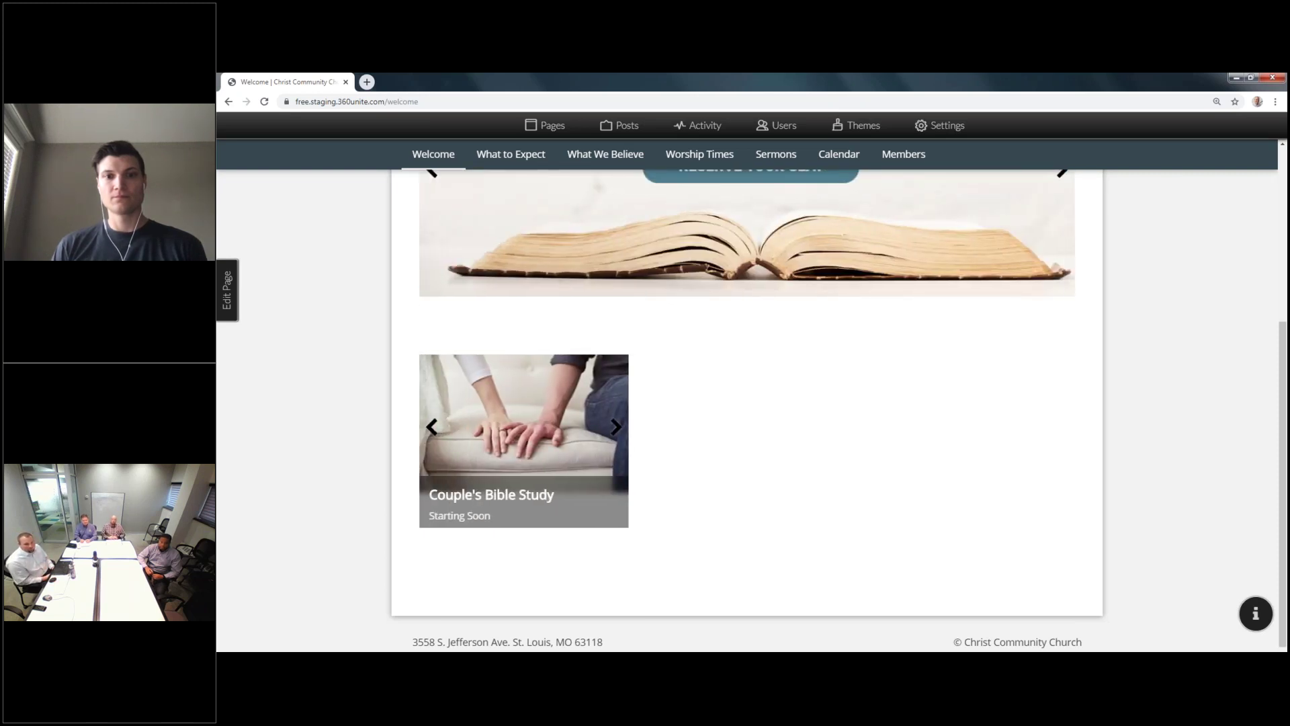
scroll(638, 429, up, 2)
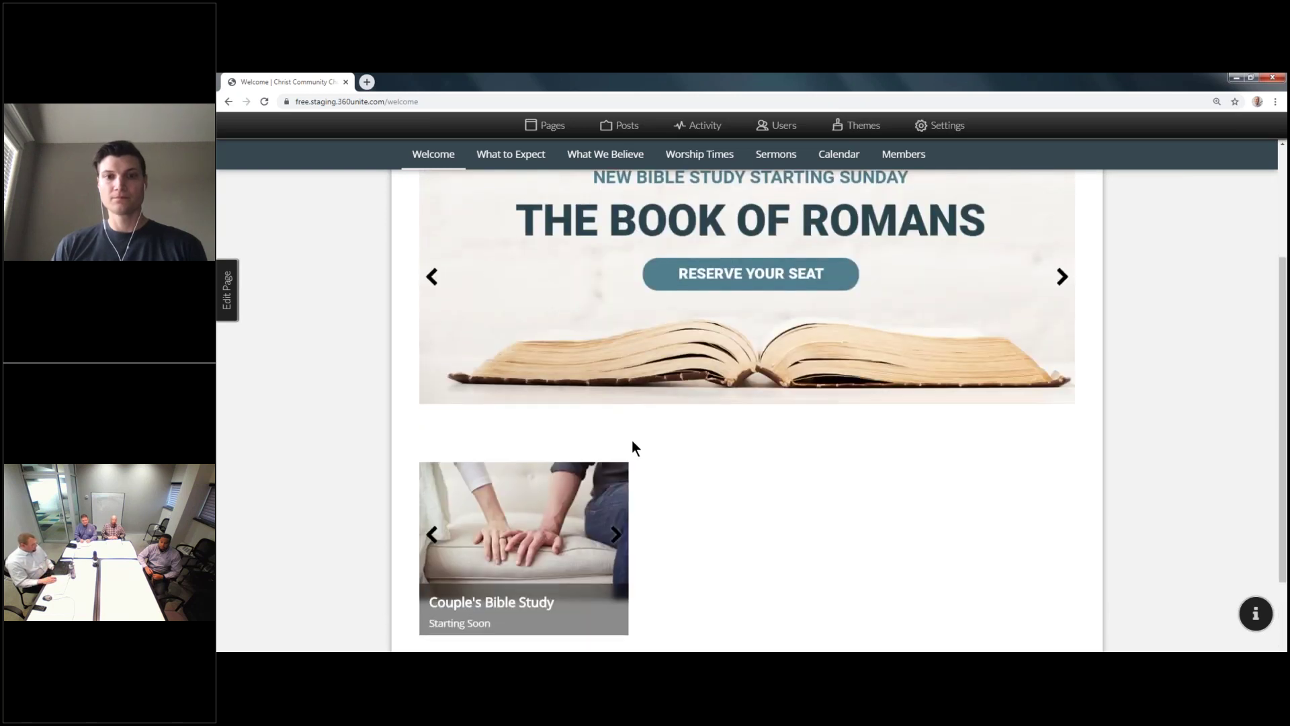
scroll(490, 337, down, 1)
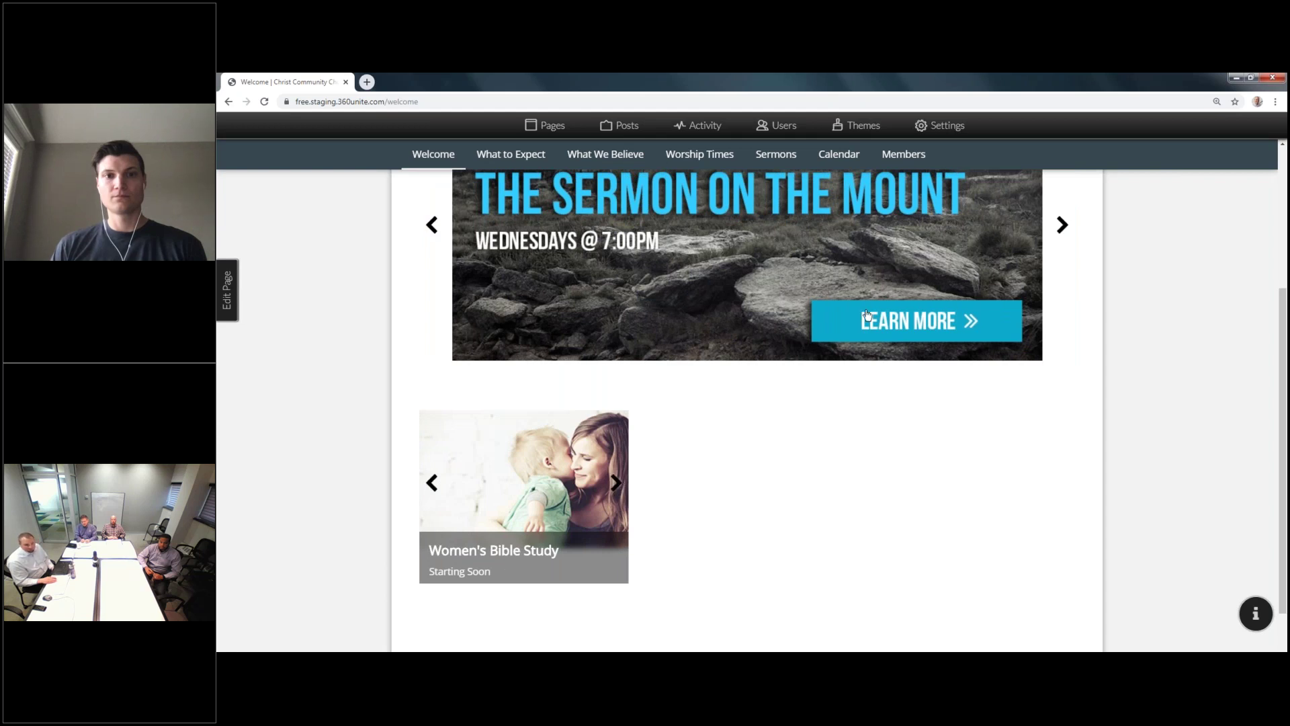
scroll(867, 315, down, 2)
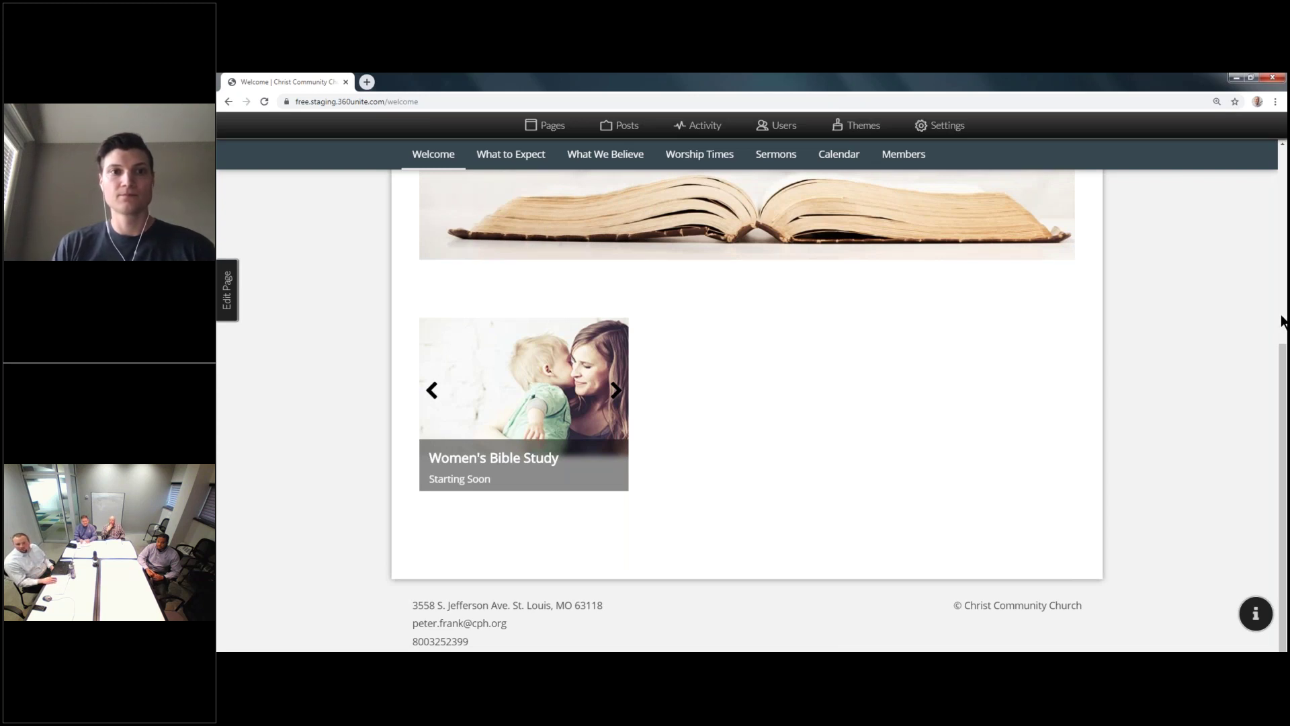
scroll(1279, 336, up, 5)
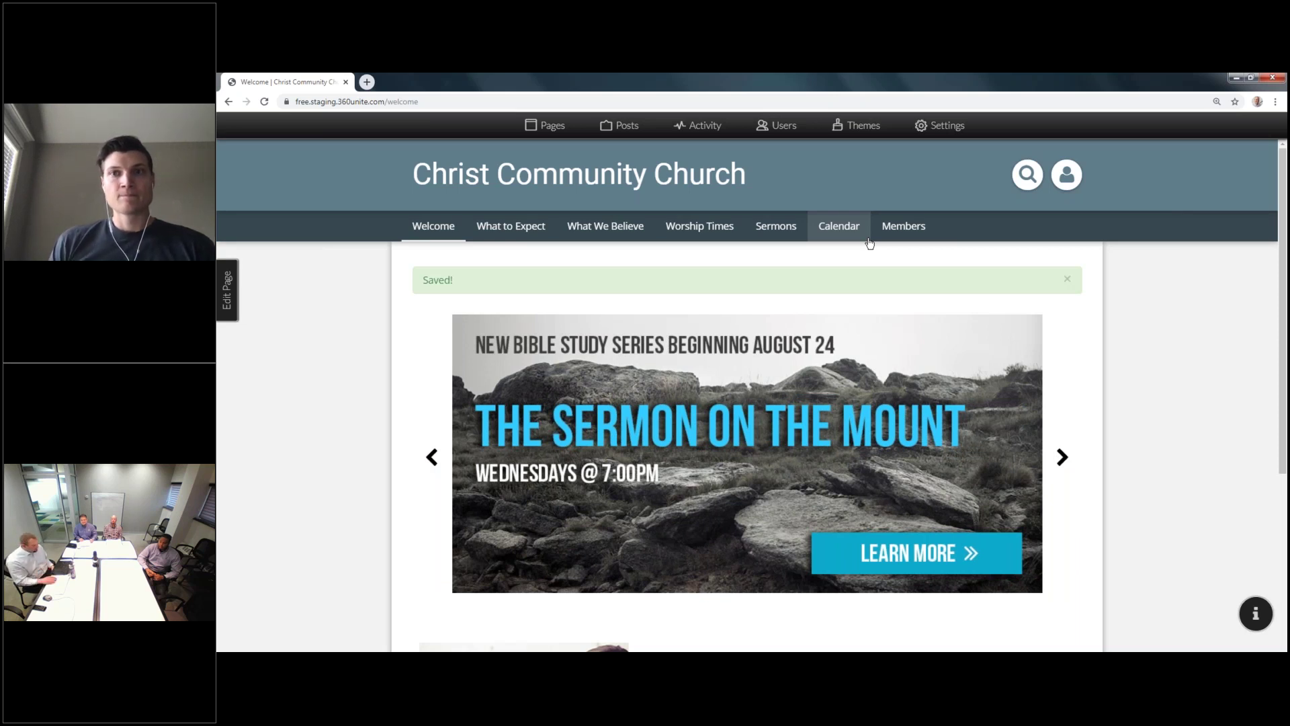
scroll(690, 264, down, 4)
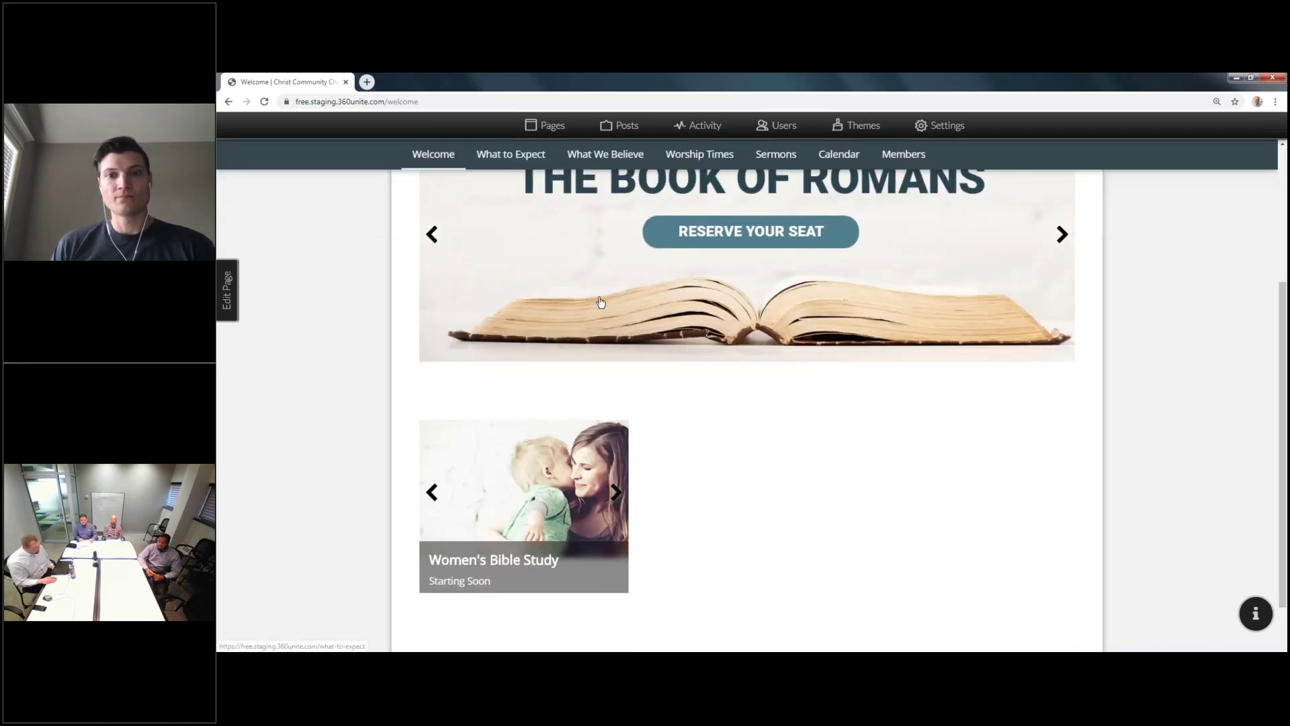
scroll(690, 264, down, 1)
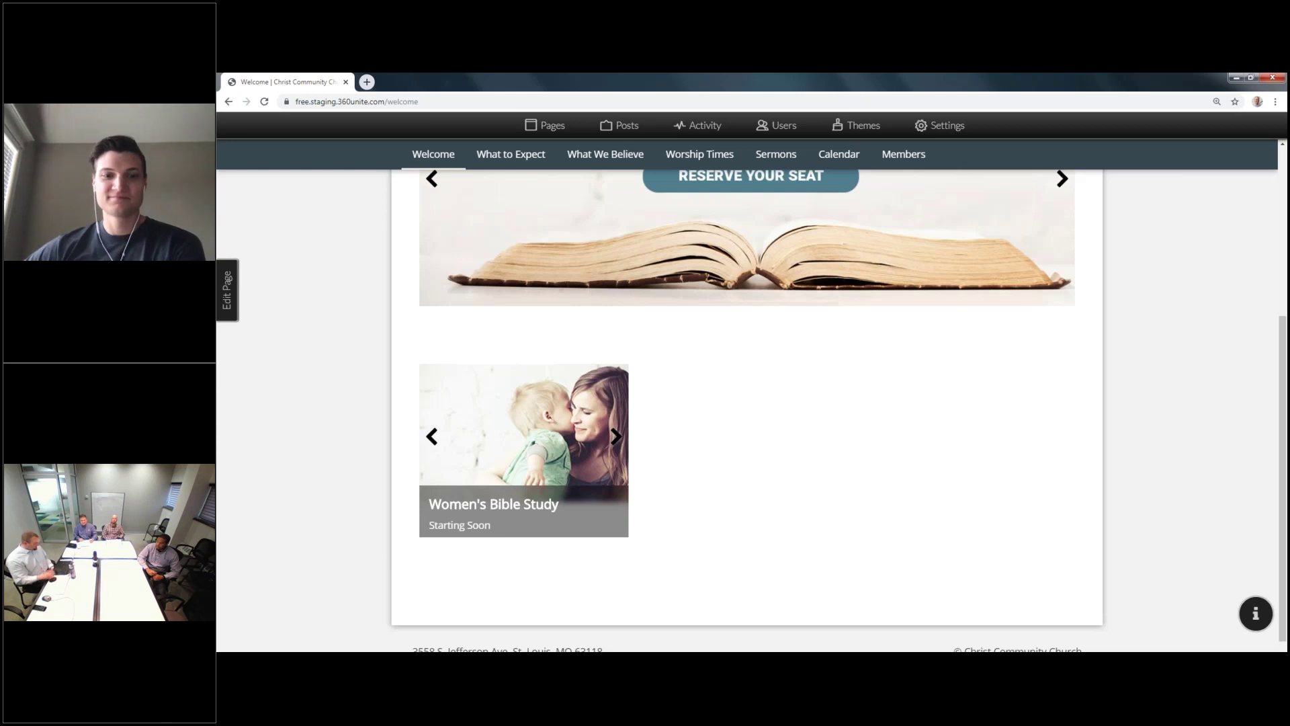
scroll(518, 323, up, 1)
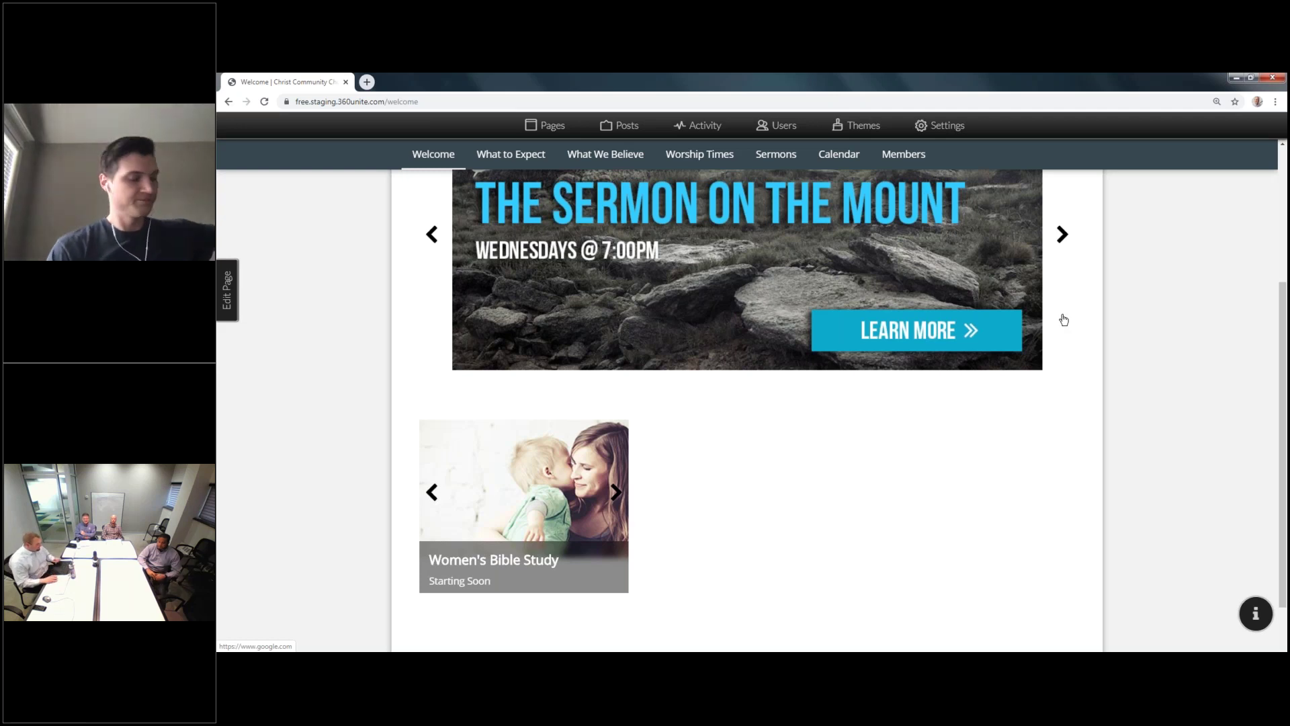
scroll(959, 564, up, 1)
scroll(746, 403, up, 3)
key(alt+Tab)
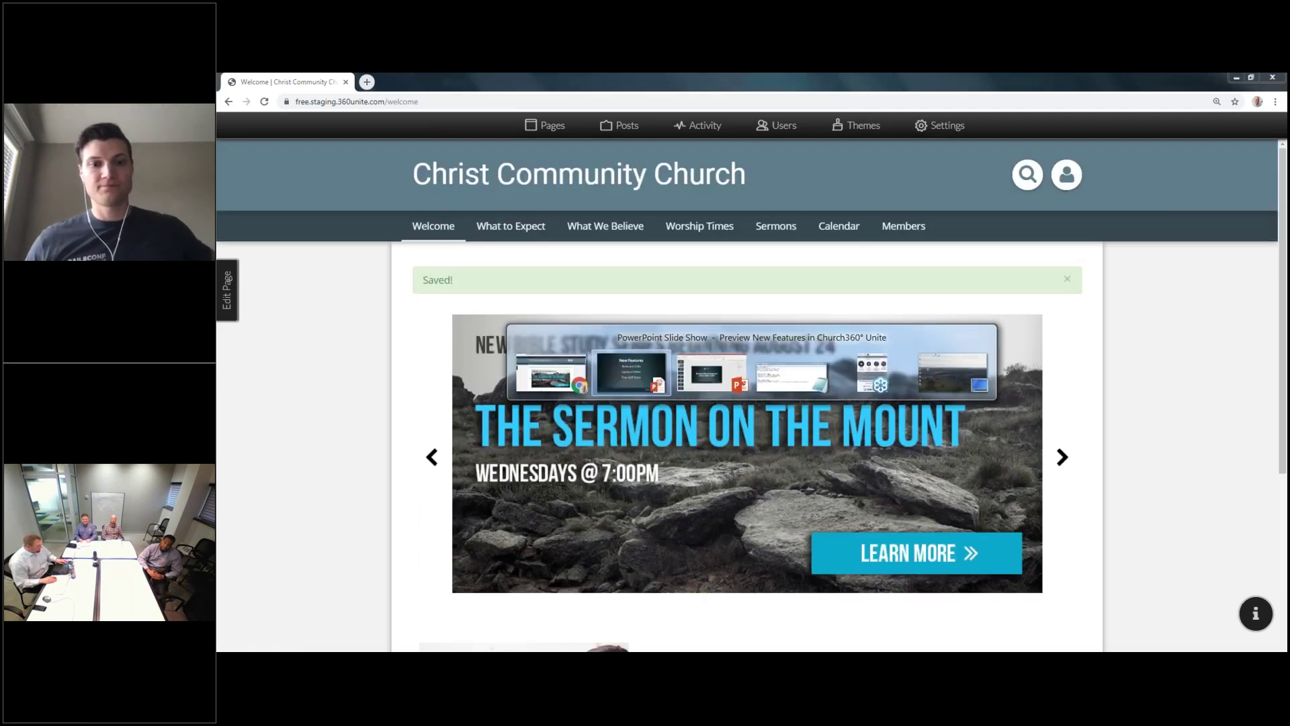
key(alt+Tab)
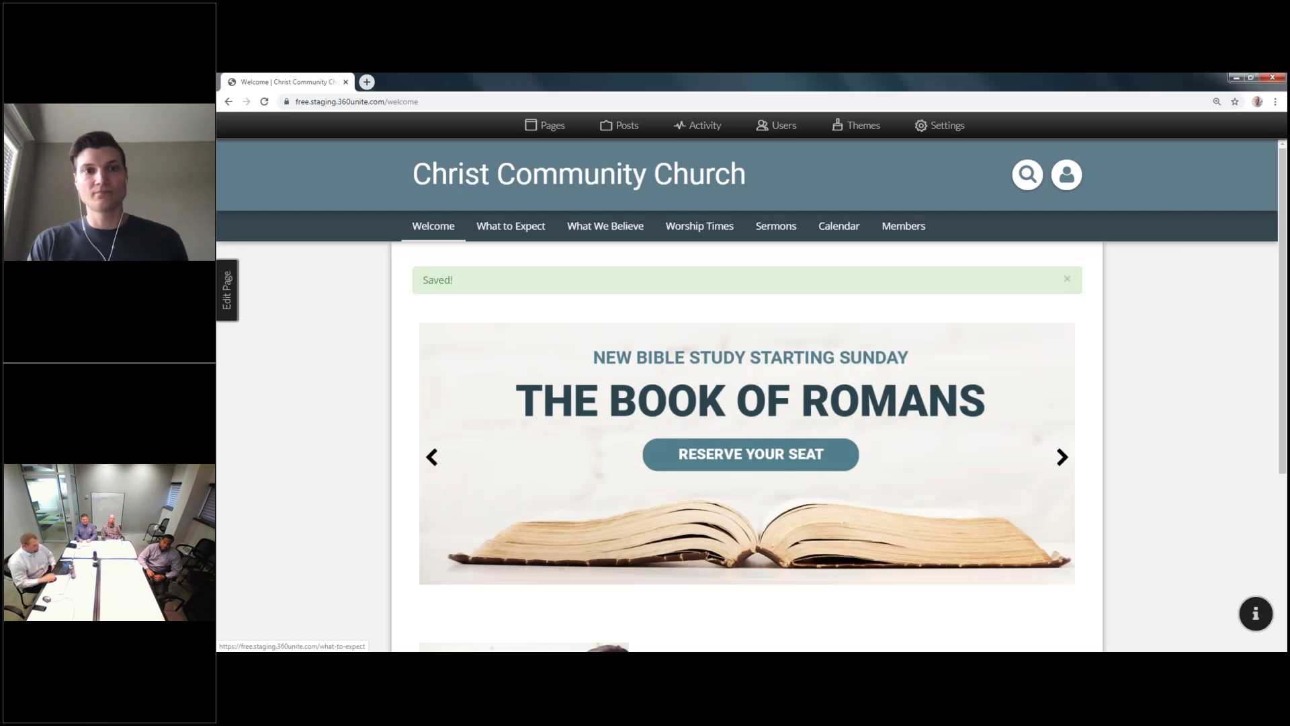
Reopen the page for editing and remove the narrow third cell from the row beneath the Bible study carousel
scroll(873, 349, down, 3)
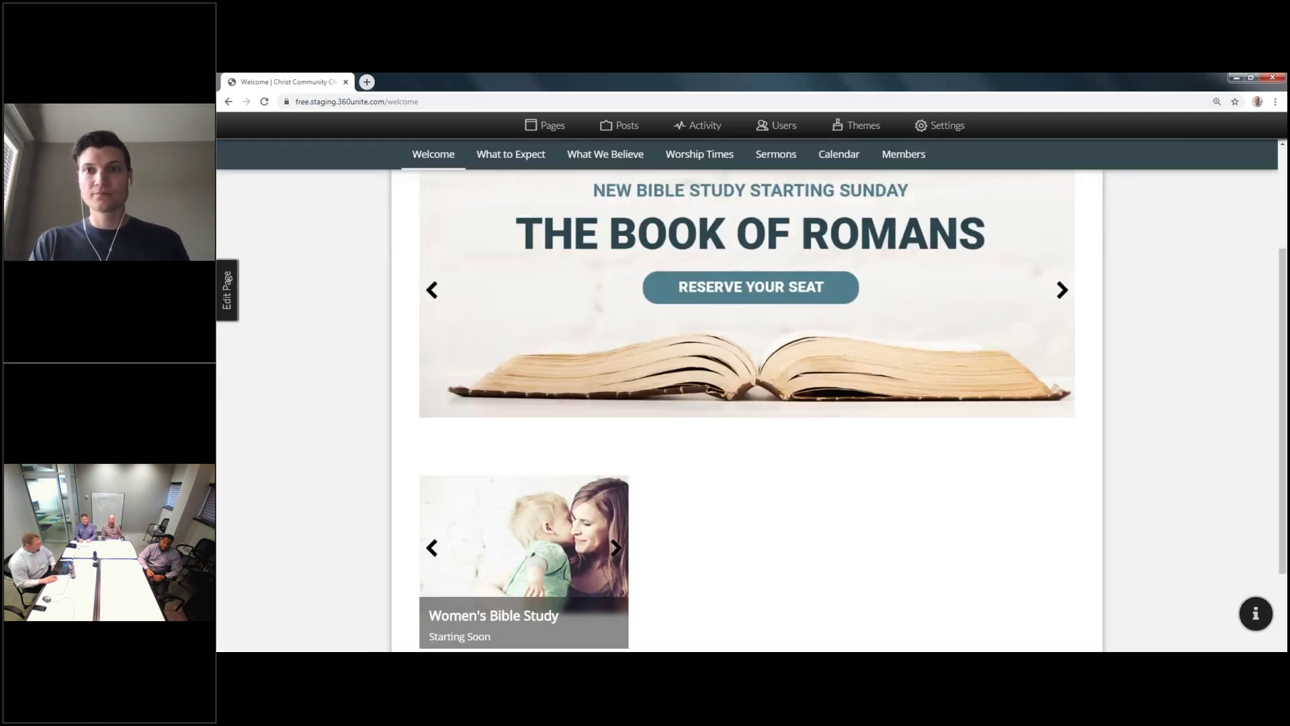
click(236, 293)
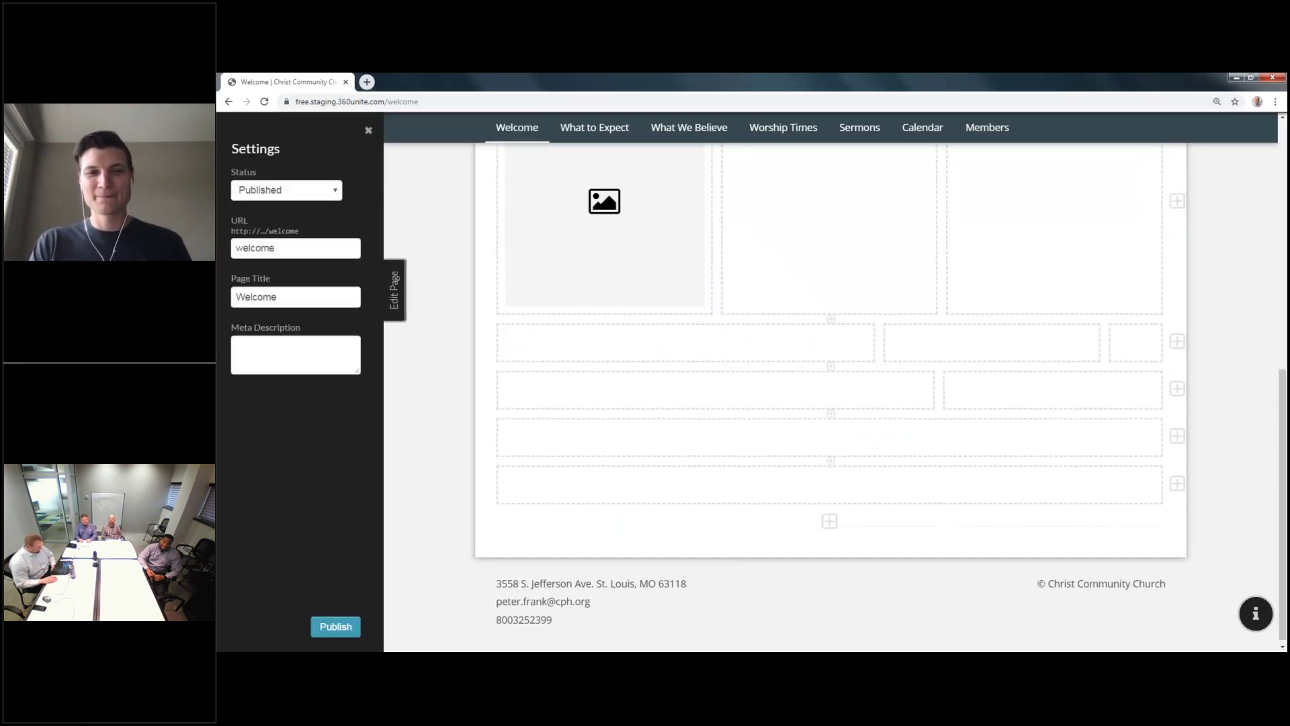
click(1144, 337)
click(1085, 363)
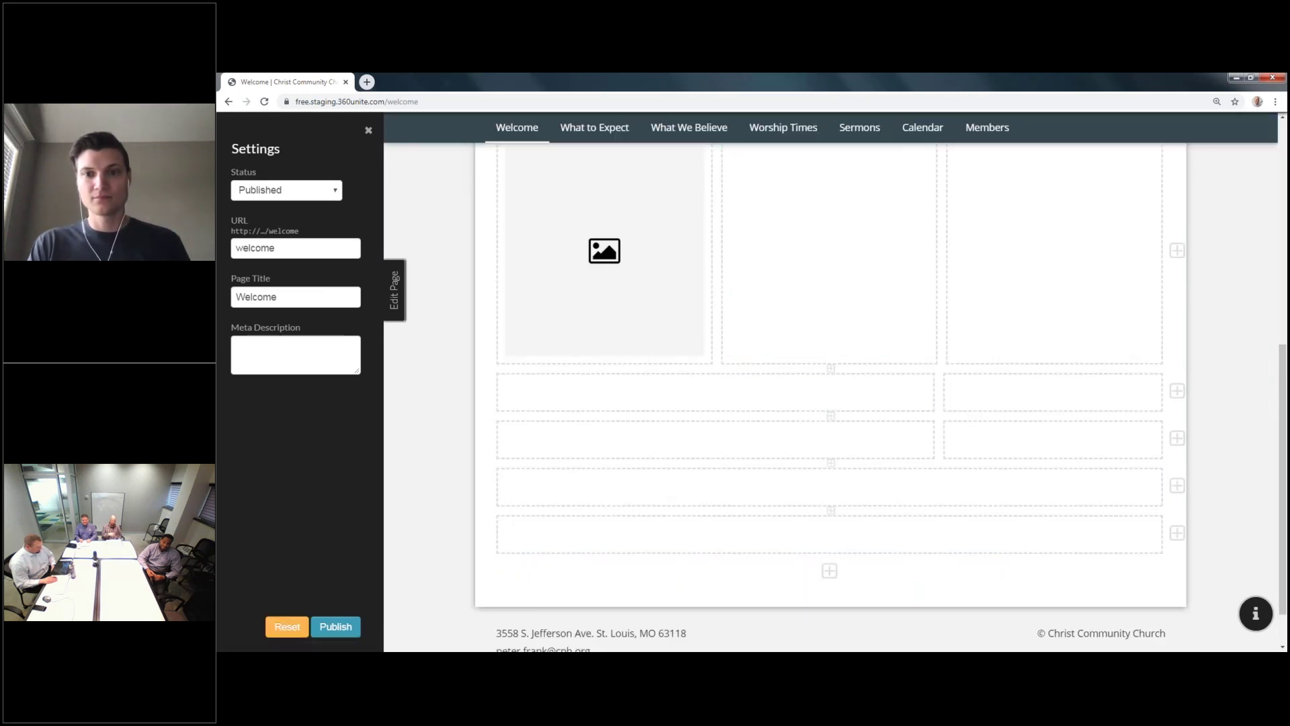
Make the two cells in the row beneath the Bible study carousel equally wide and change the first cell's type to Feed
drag(938, 390, 833, 393)
click(807, 392)
click(774, 436)
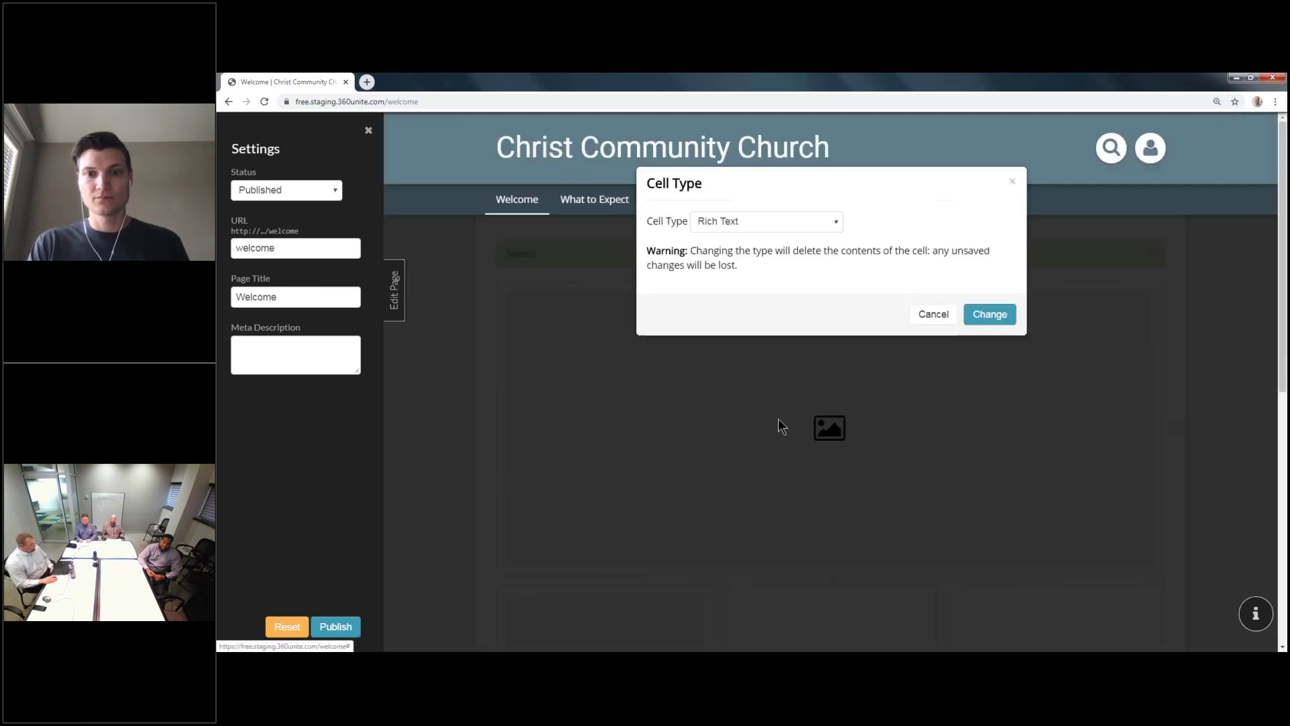
click(833, 222)
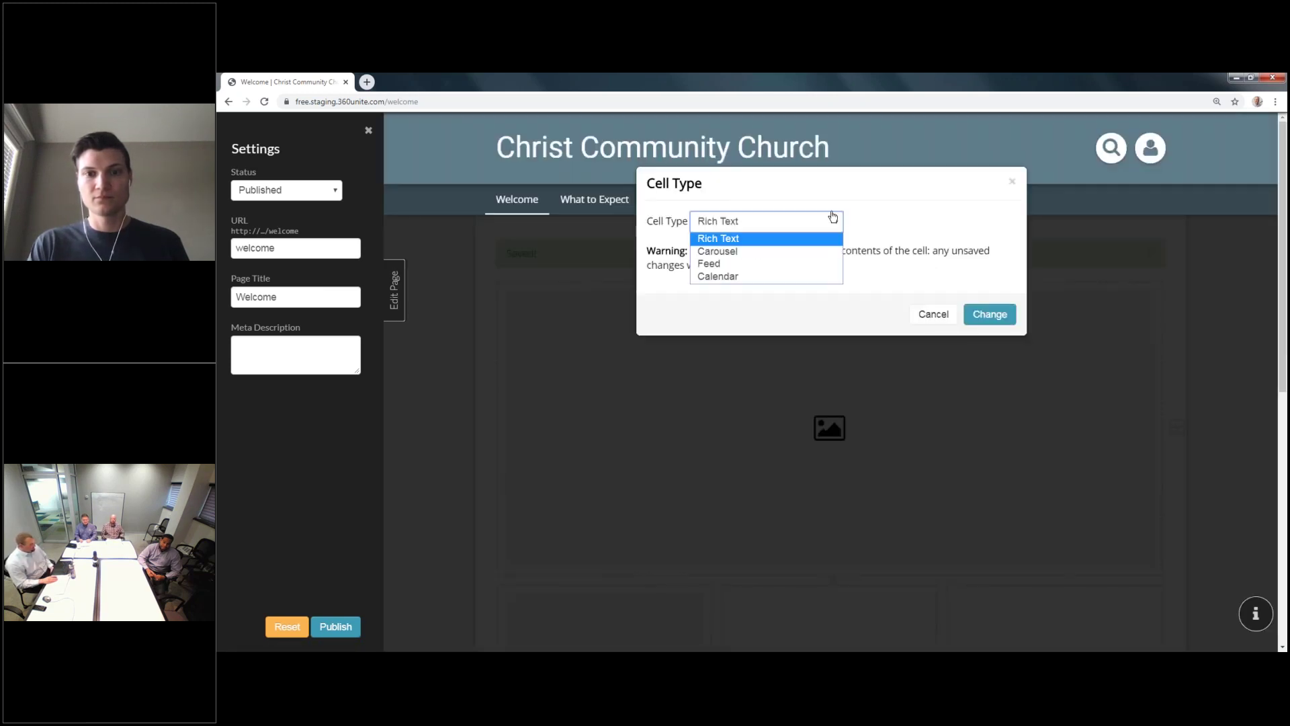
click(804, 264)
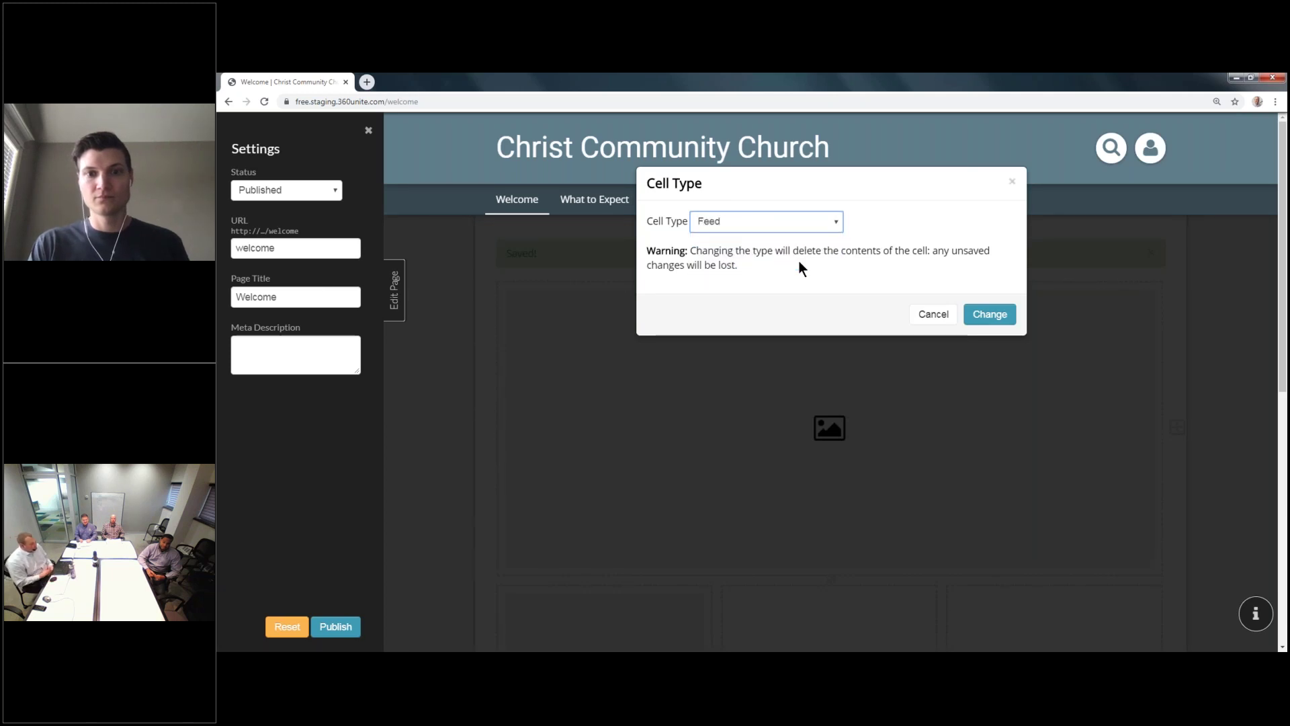
click(985, 314)
Configure the feed cell to show the Sermons feed with 3 posts and its title, and publish the page
scroll(968, 319, down, 8)
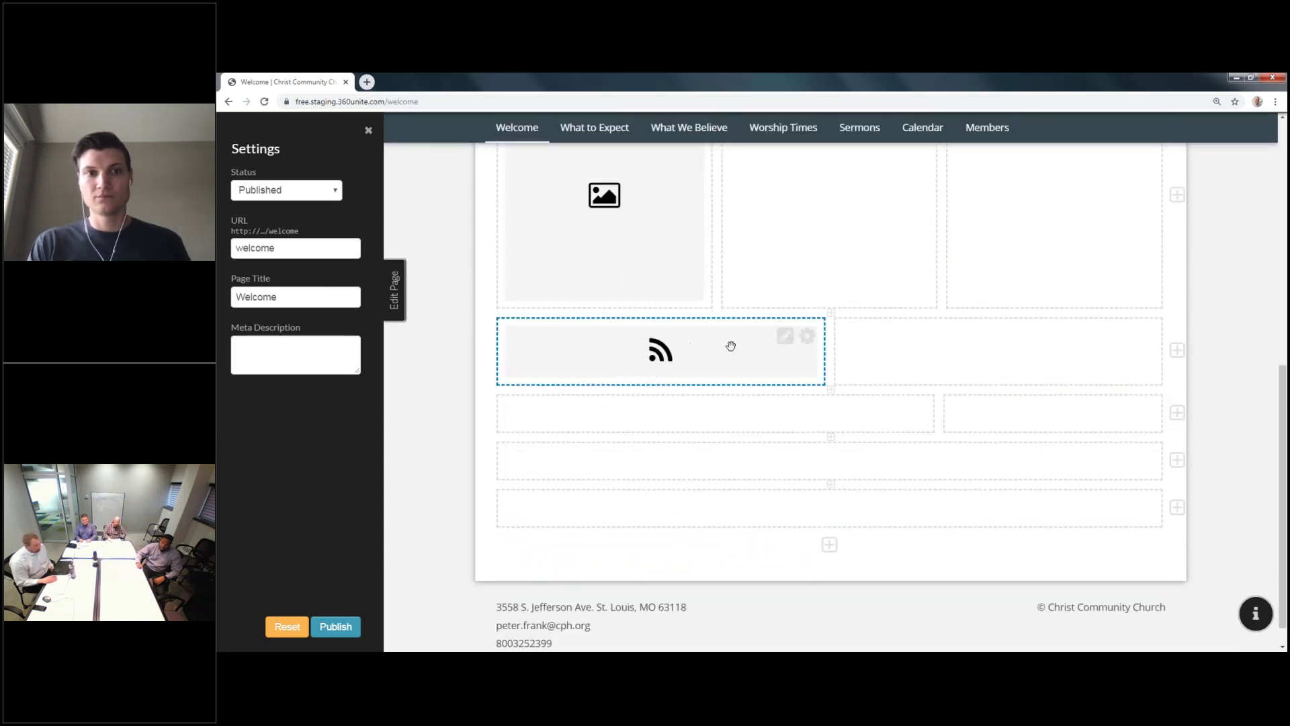
click(785, 337)
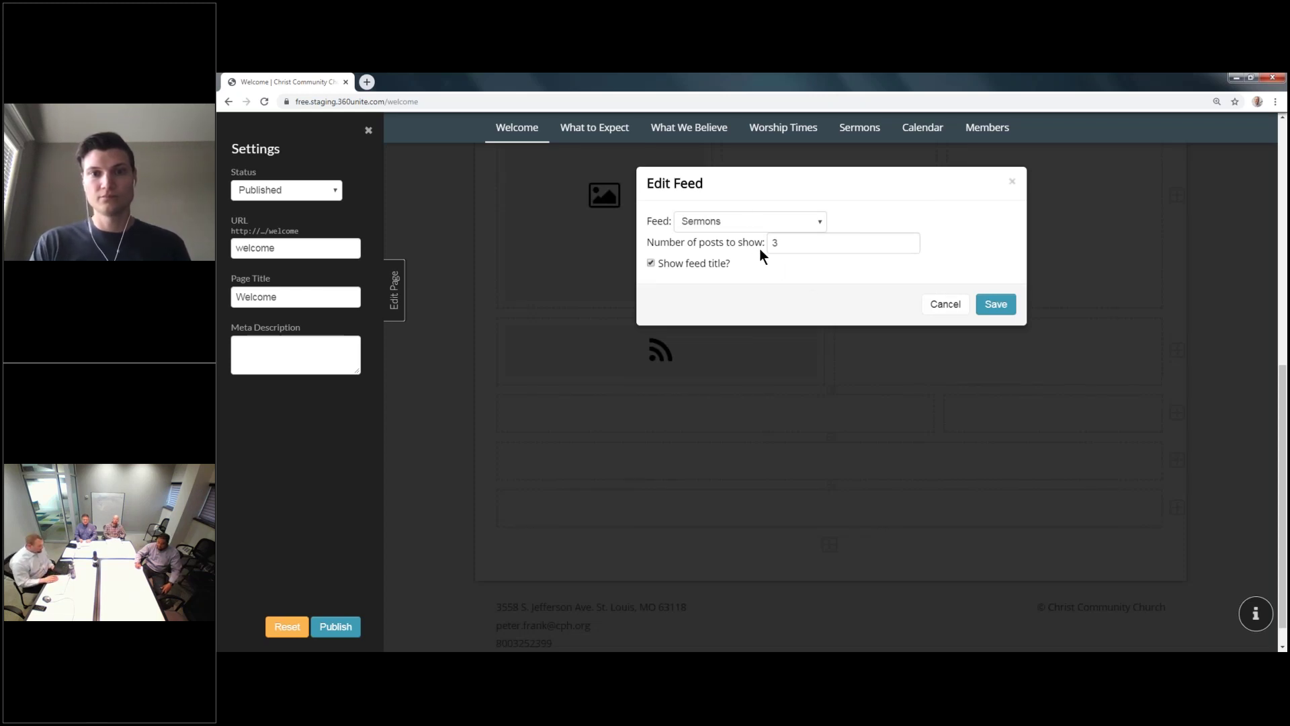
click(749, 221)
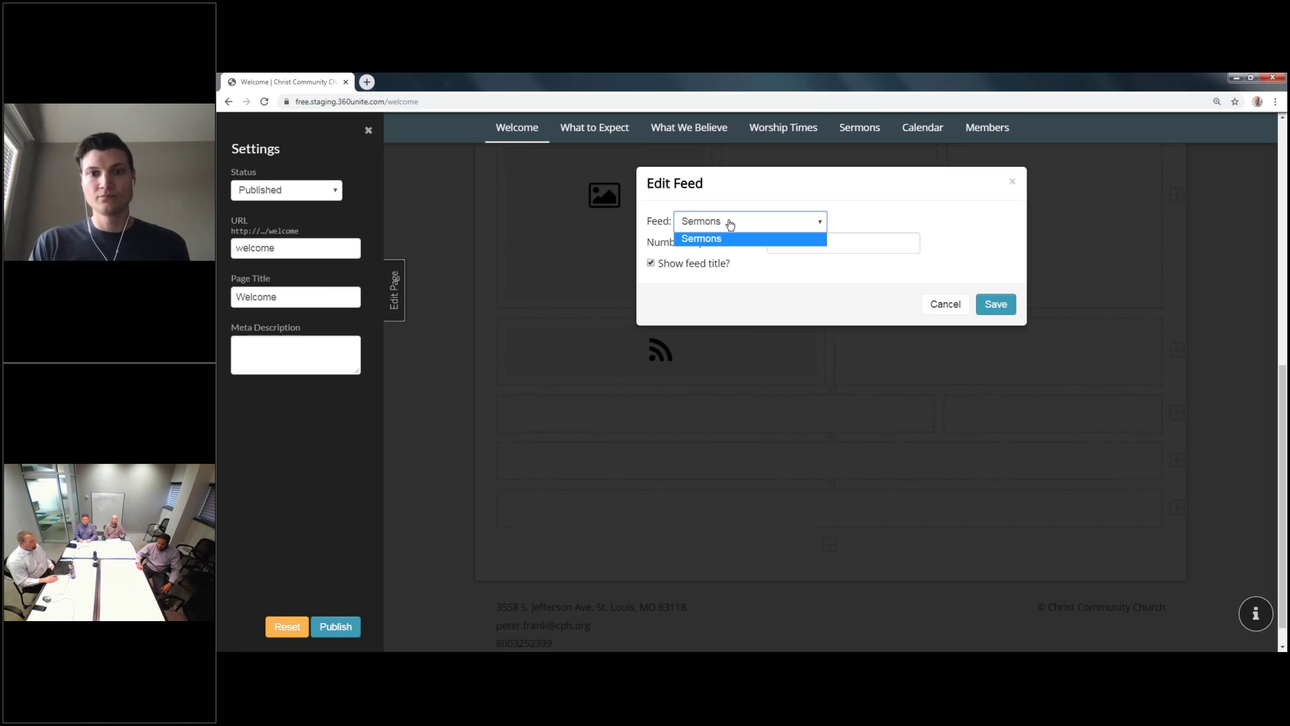
click(727, 222)
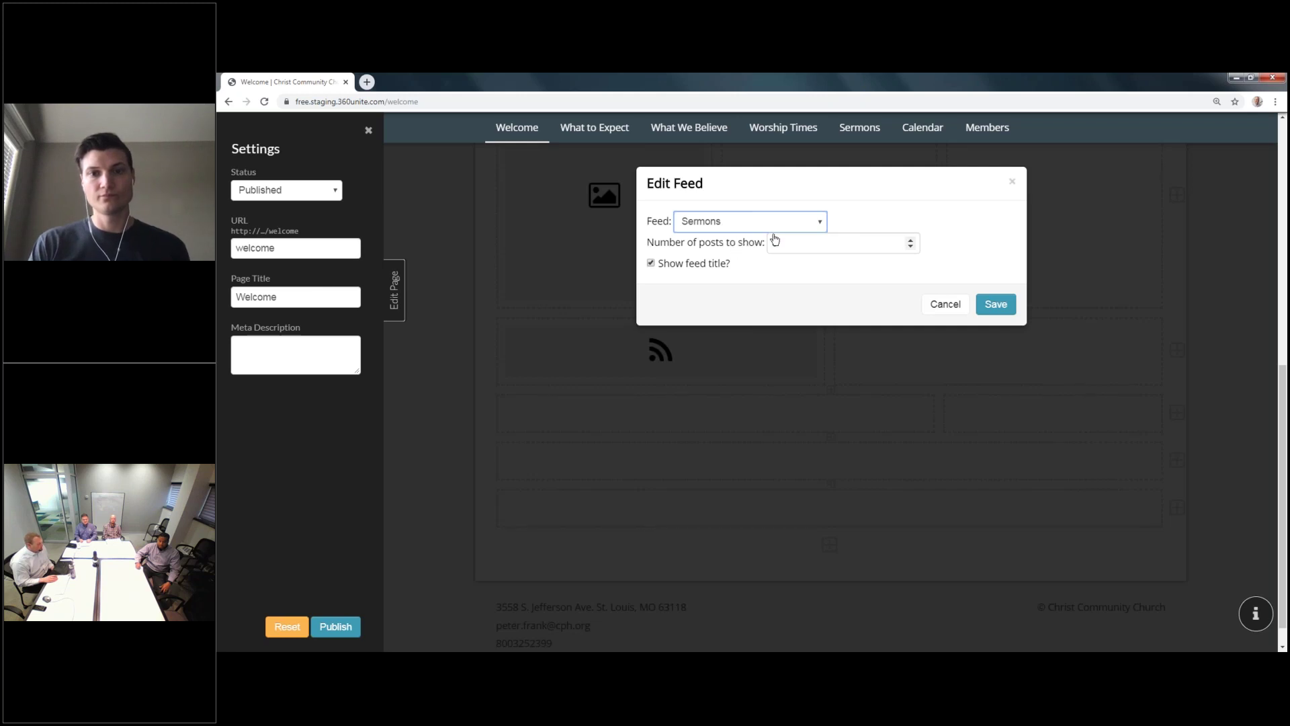
click(995, 305)
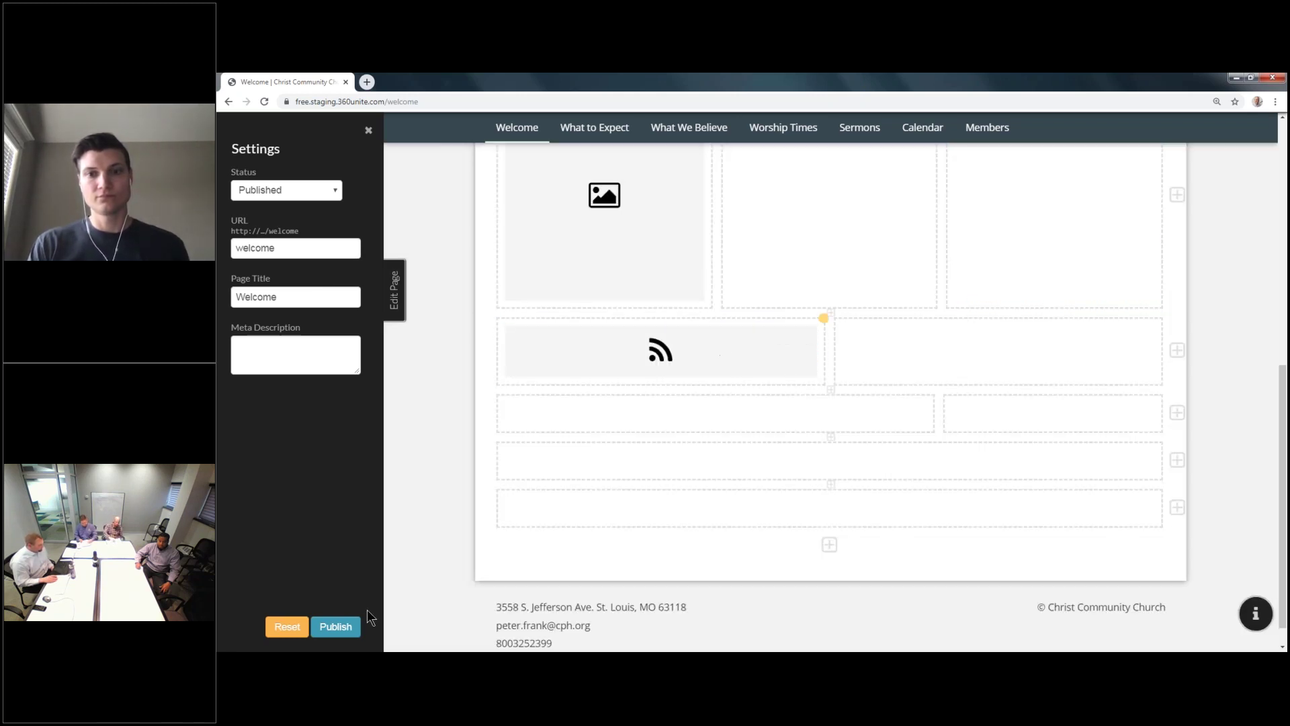
click(336, 626)
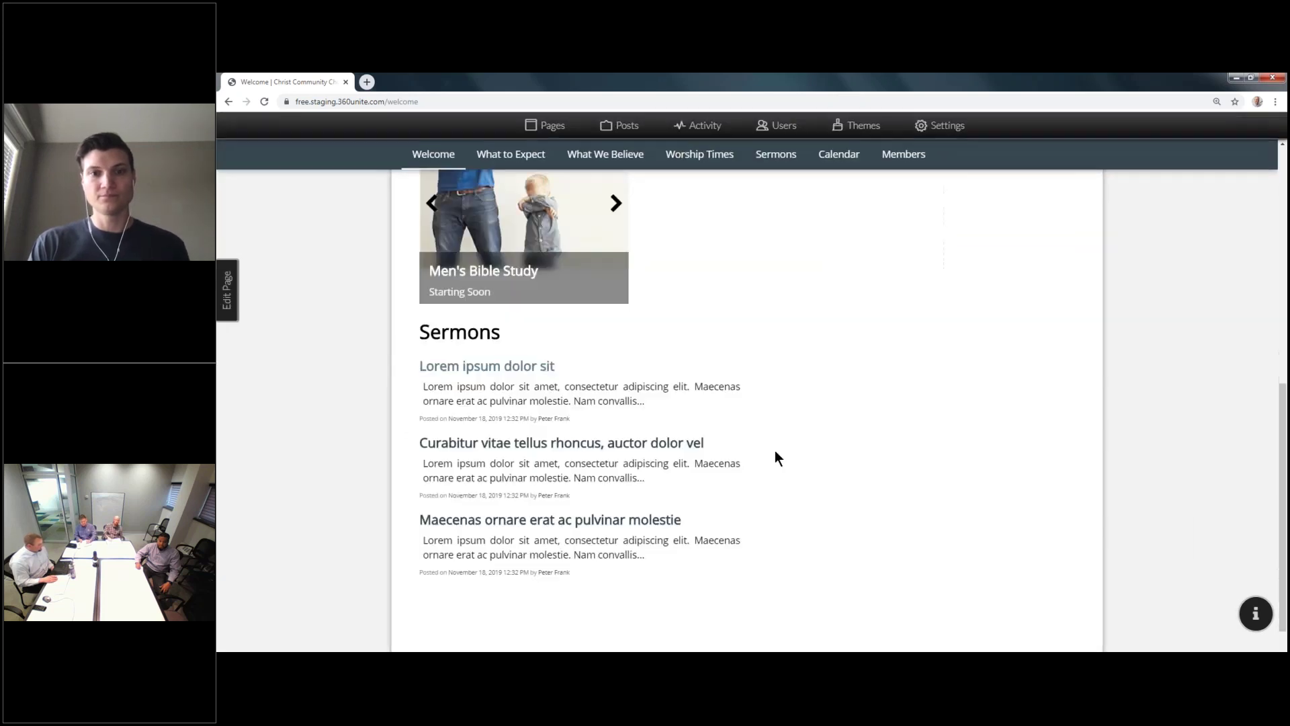
Review the published Sermons feed, open its first post to read it in full, and return to the Welcome page
scroll(616, 399, down, 1)
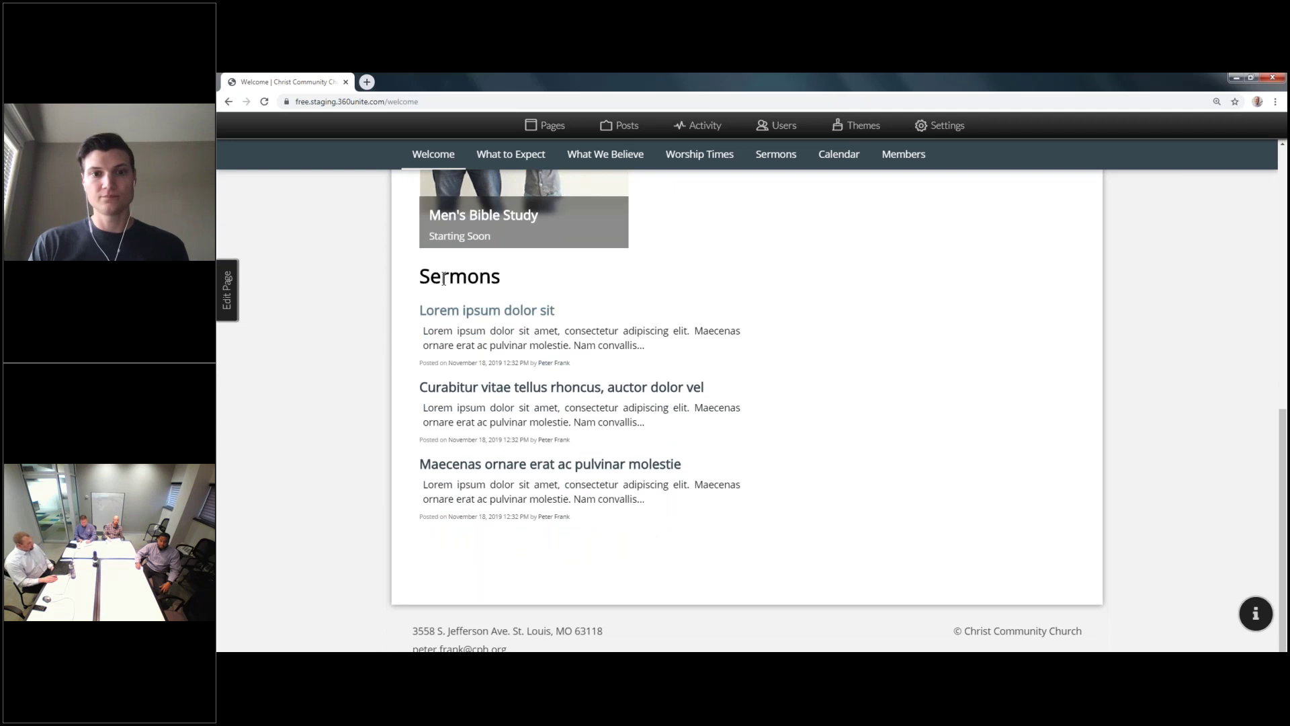
double_click(459, 276)
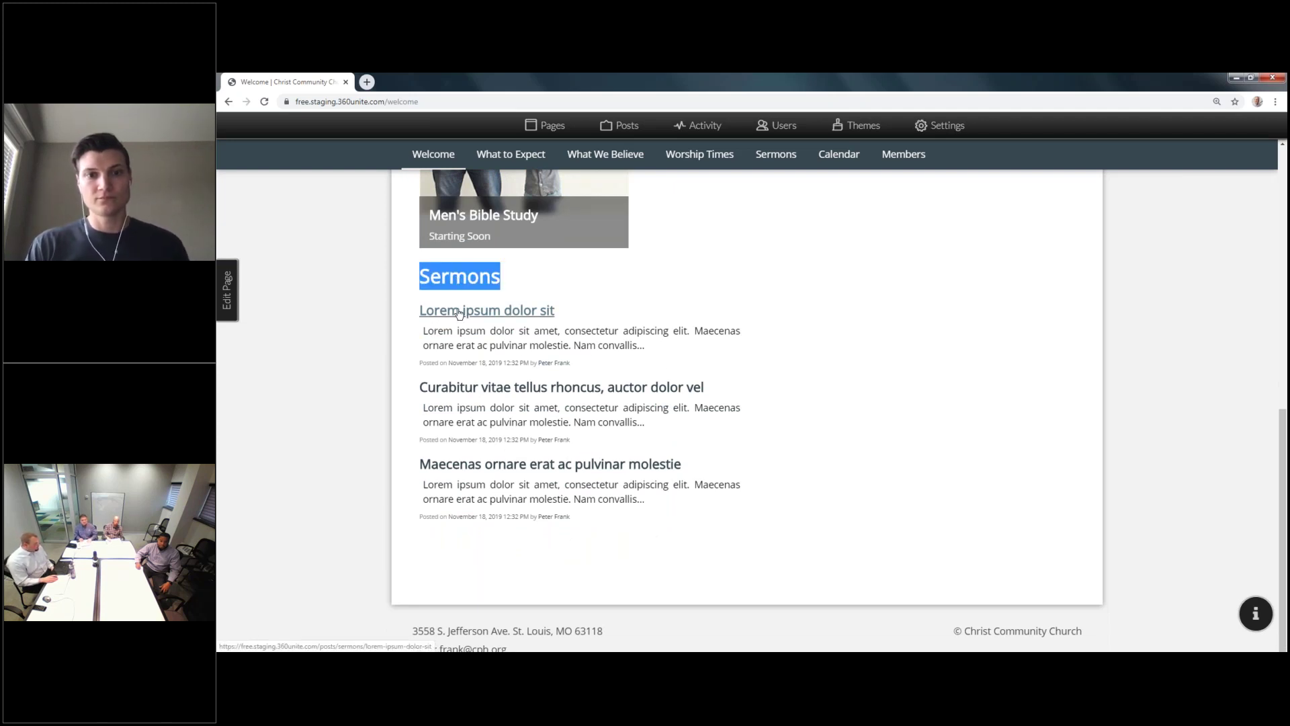
drag(433, 330, 504, 360)
mouse_move(587, 362)
mouse_down()
mouse_move(426, 363)
mouse_move(590, 363)
mouse_up()
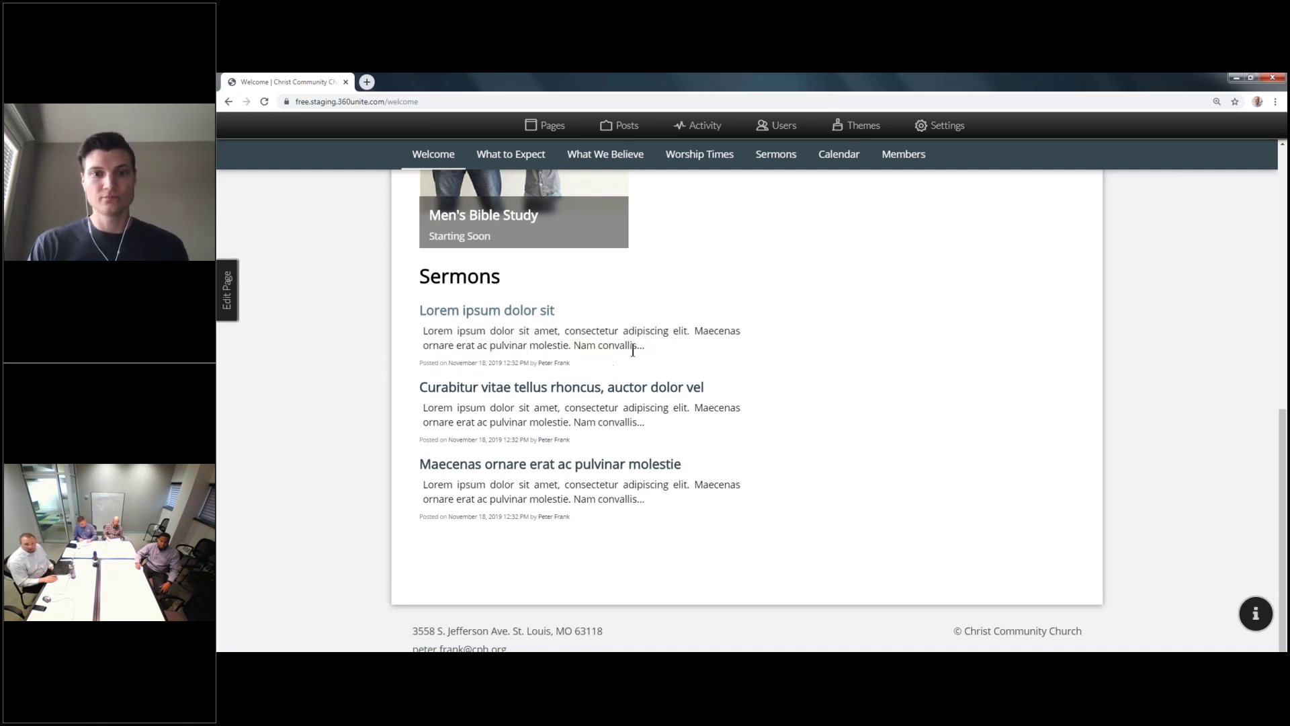
click(514, 315)
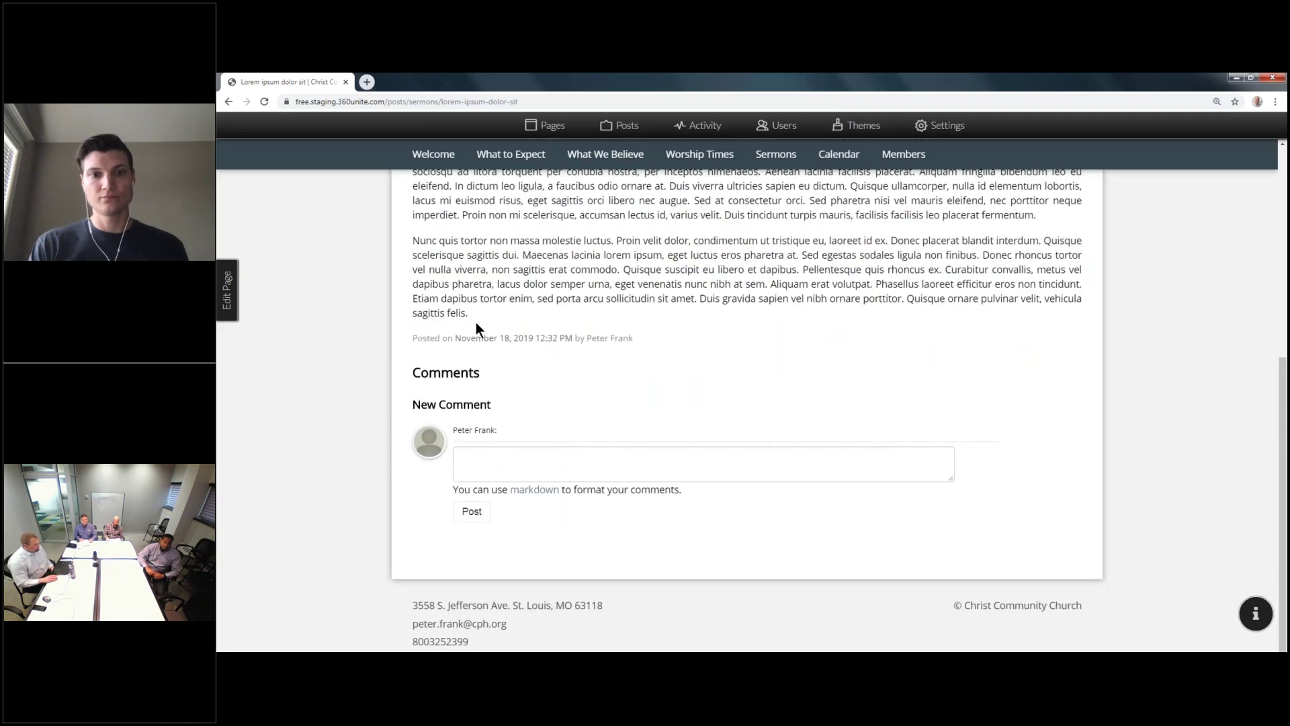
scroll(484, 320, up, 6)
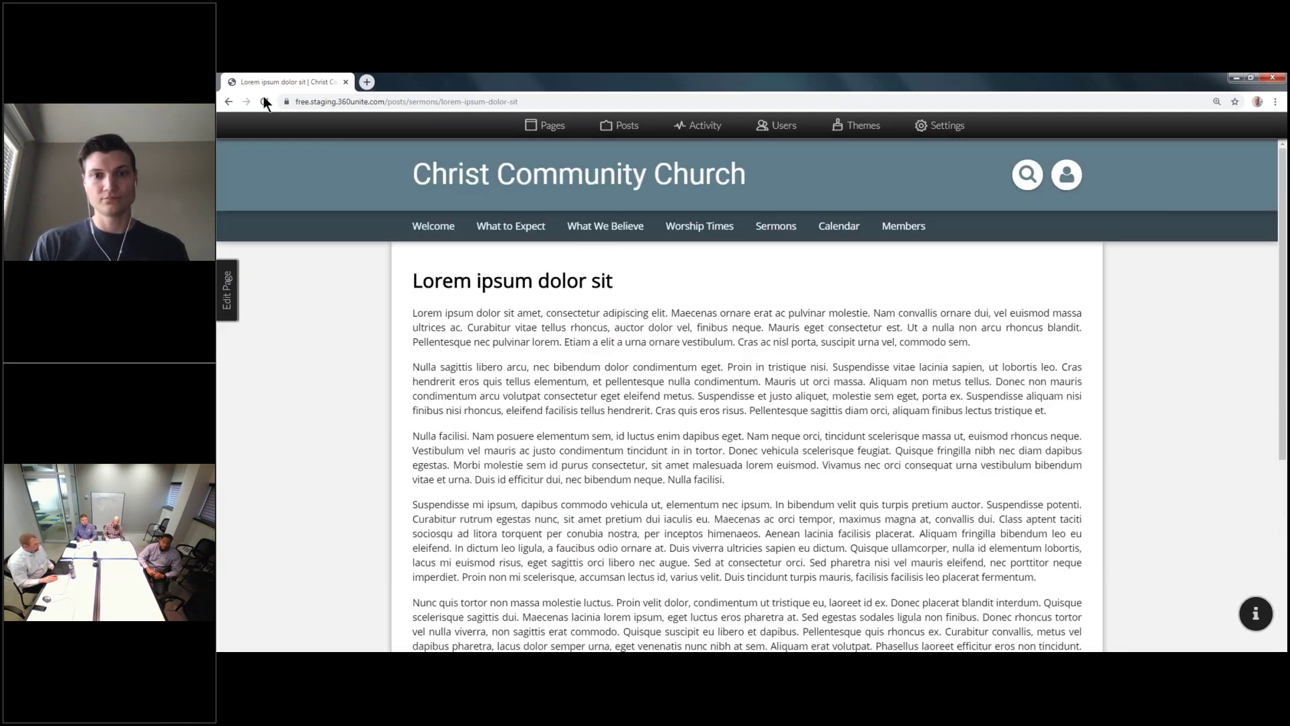
click(228, 102)
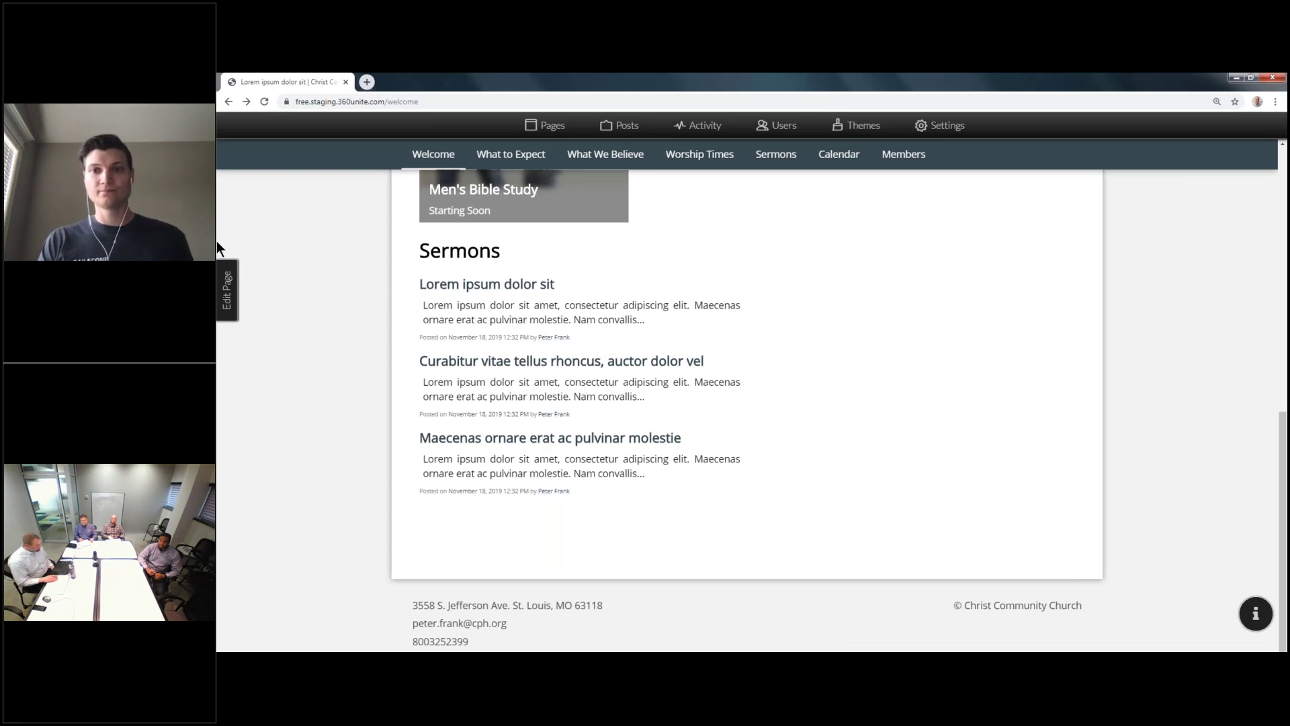
Reopen the page for editing and change the empty cell beside the sermon feed to the Calendar type
click(227, 289)
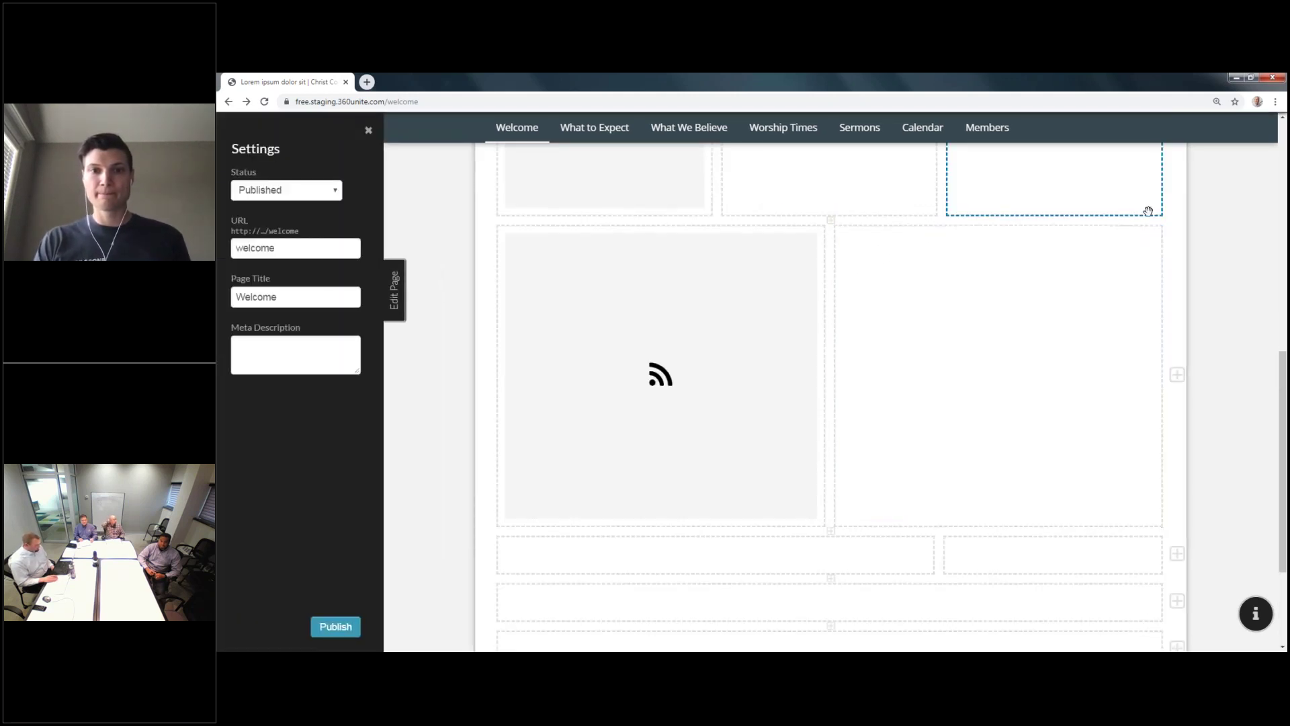
click(1144, 244)
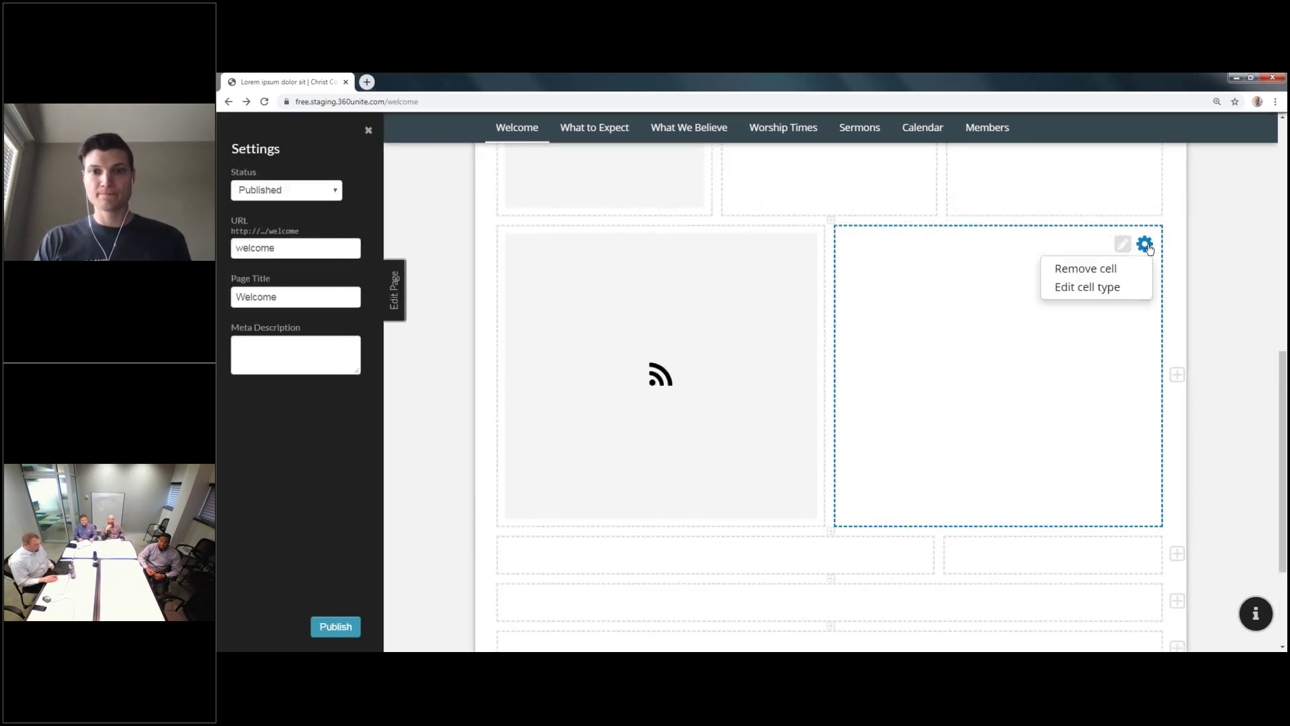
click(1109, 288)
click(806, 221)
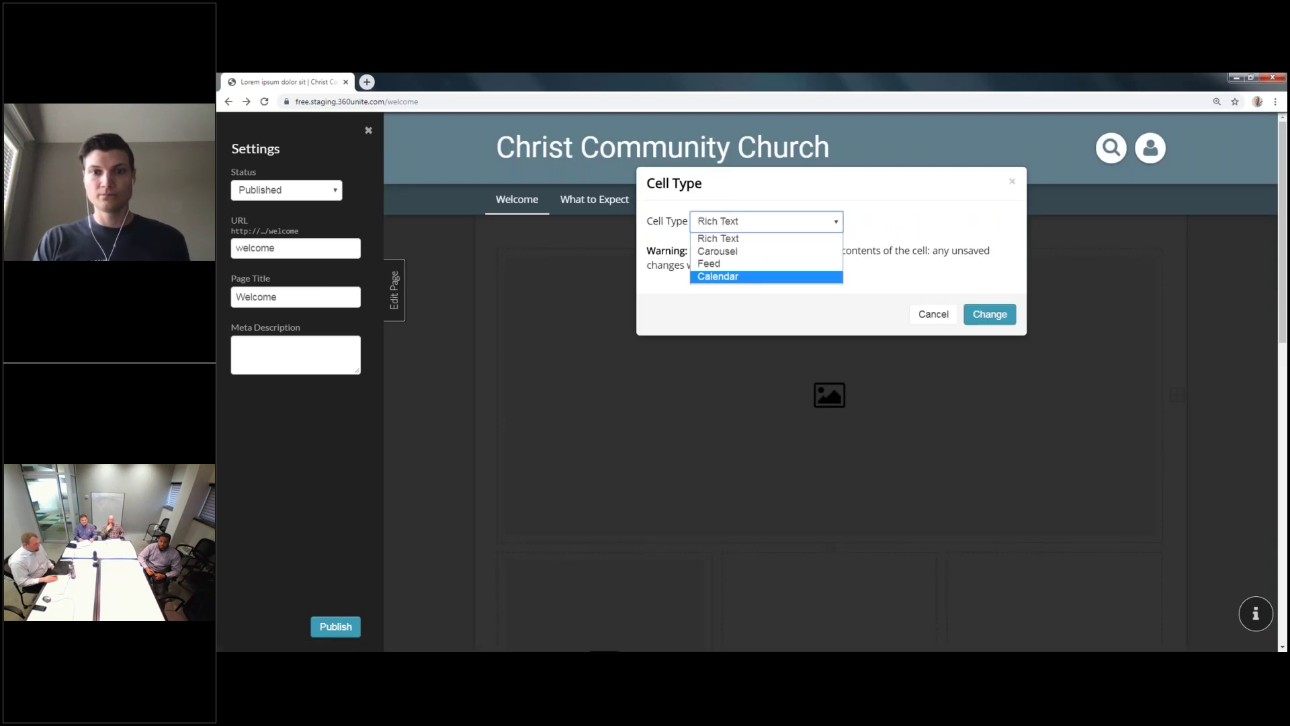
click(725, 277)
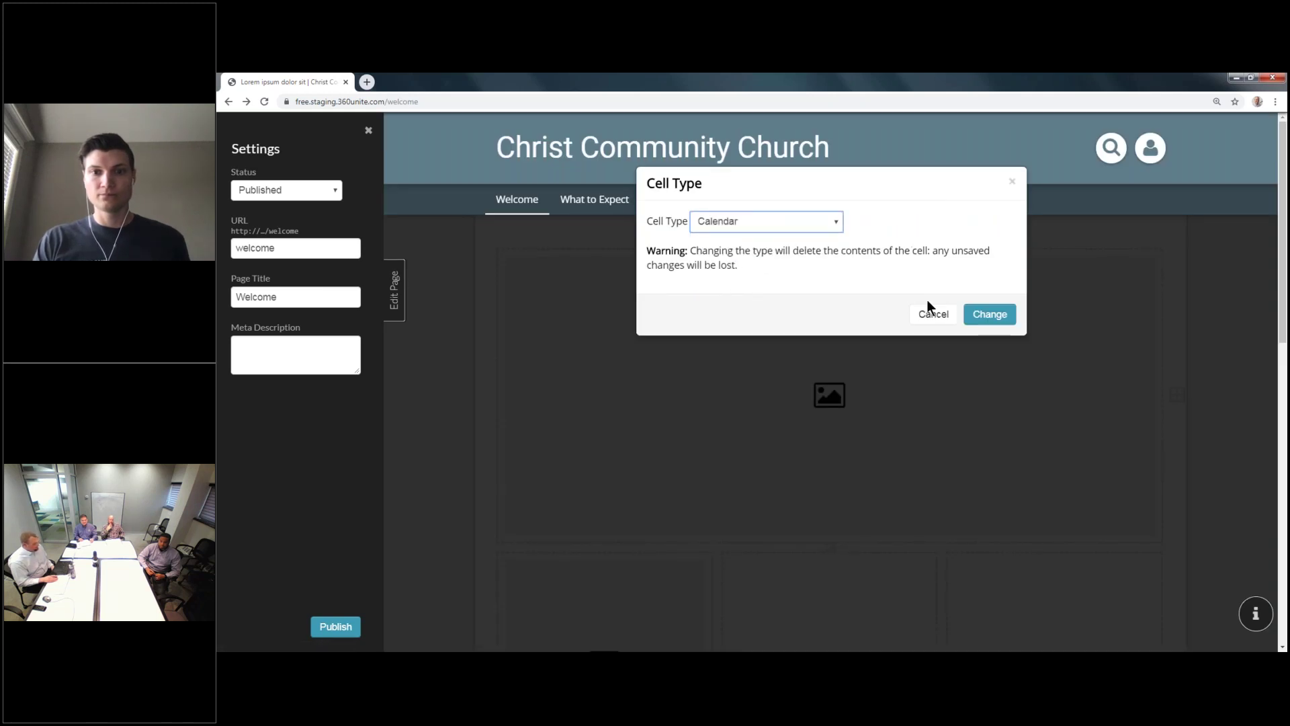
click(995, 315)
Show events from the Worship, Education and Fellowship calendars in the calendar cell, publish the page and close the editor
scroll(995, 314, down, 6)
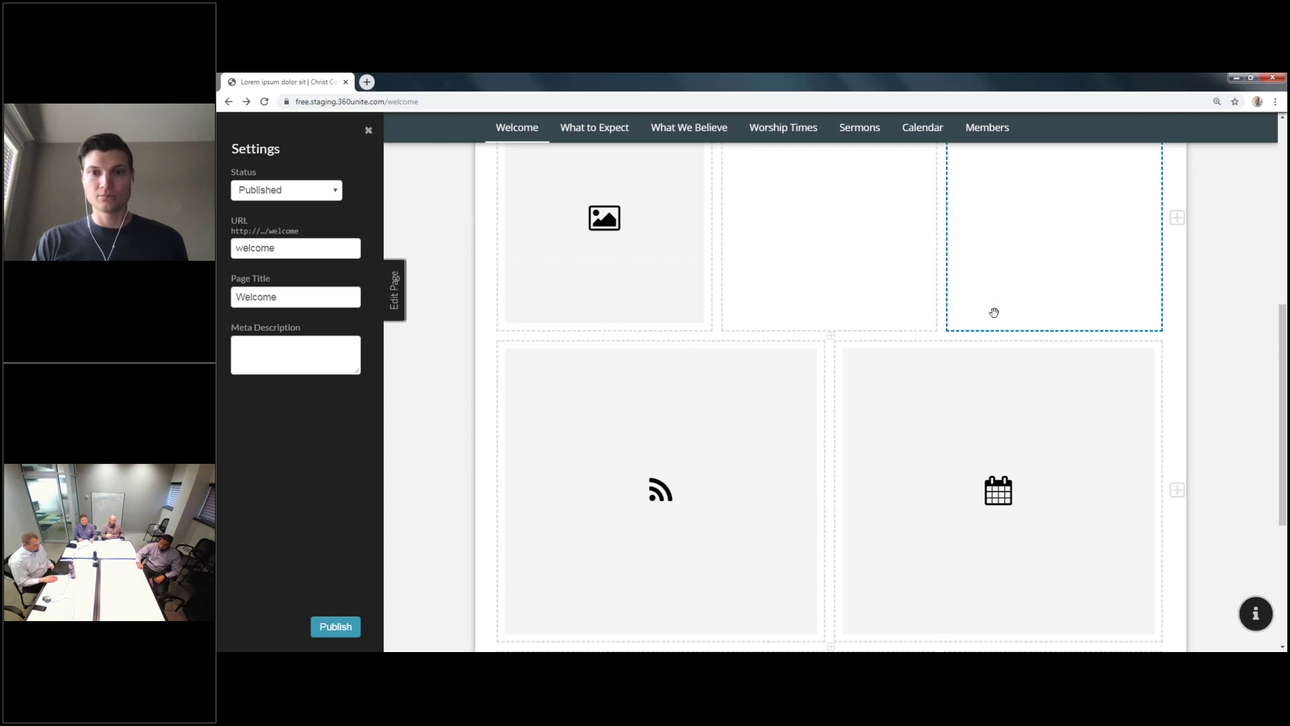
scroll(1054, 262, up, 2)
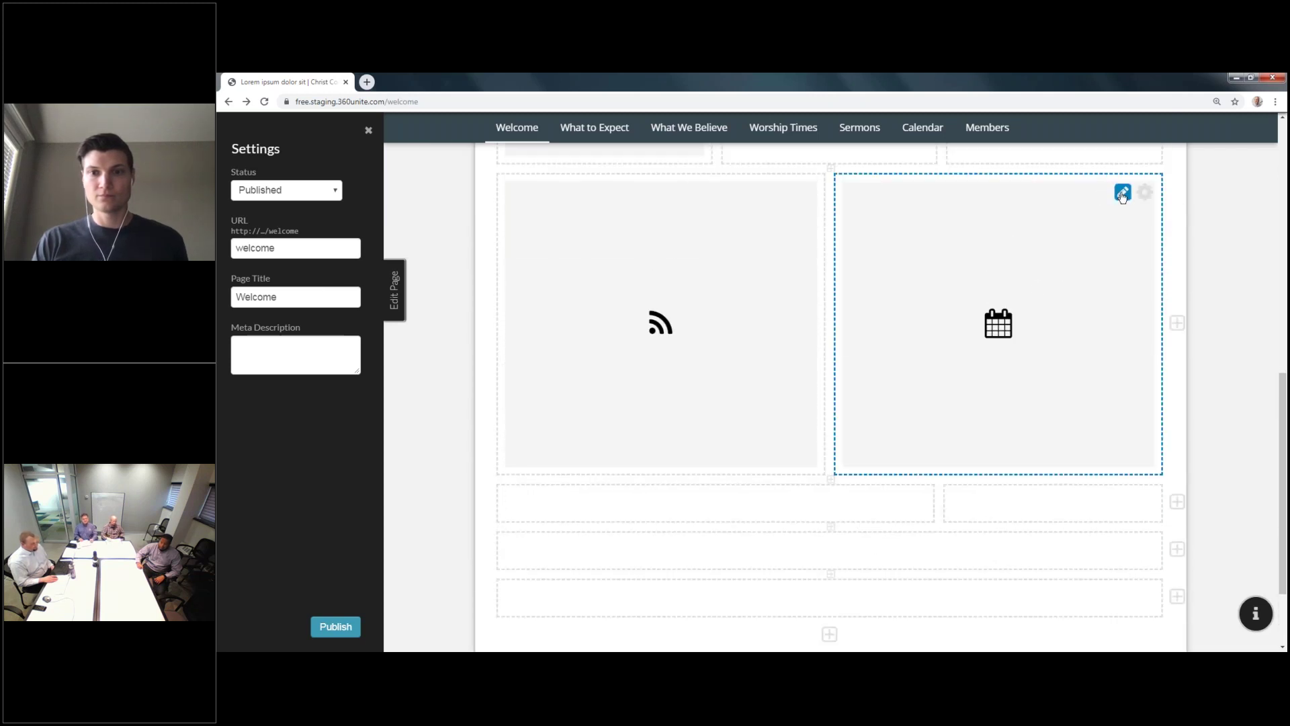
click(1122, 192)
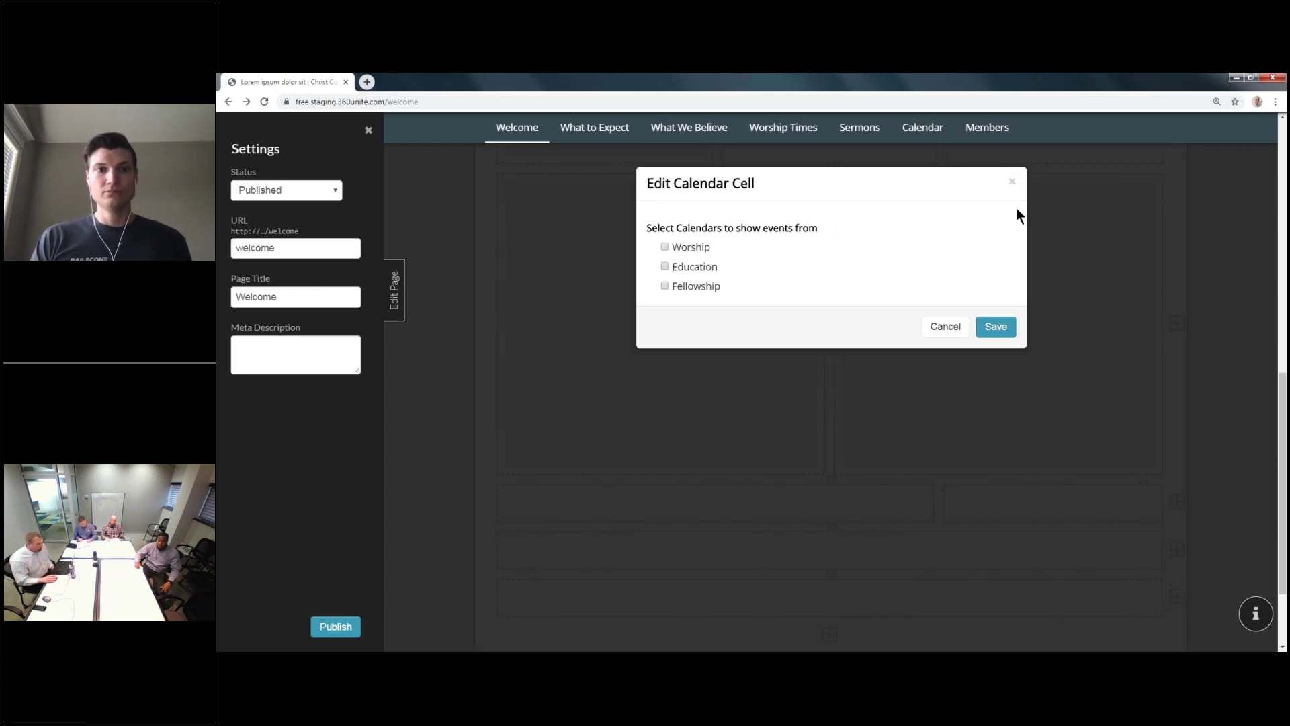
click(702, 249)
click(698, 269)
click(726, 285)
click(996, 326)
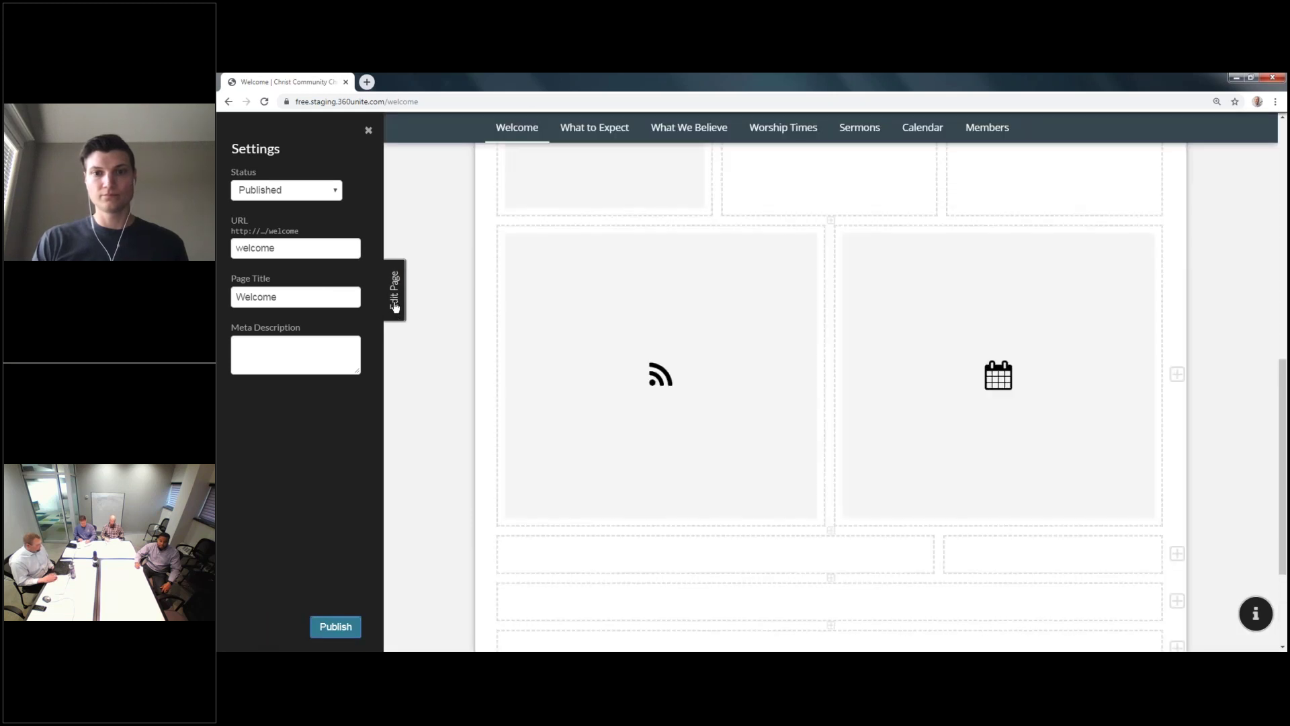
click(395, 303)
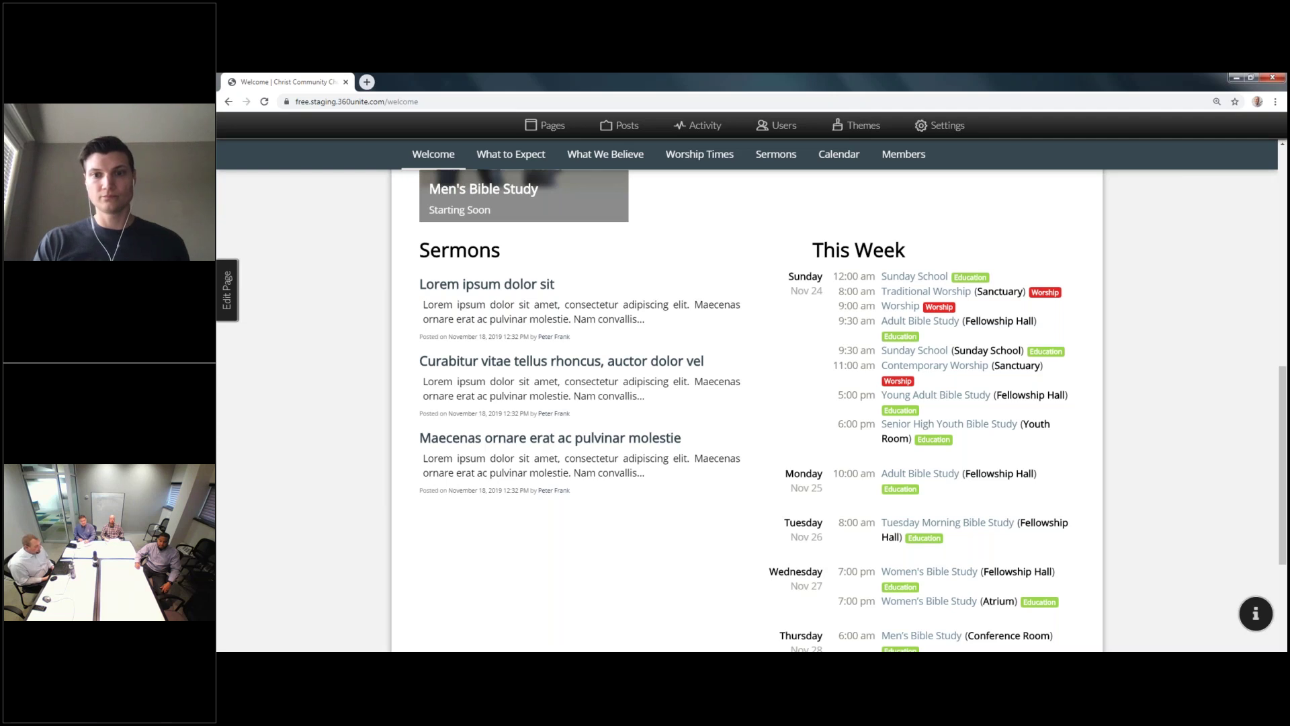
Examine the published This Week event list, including its event links, locations and calendar labels
scroll(760, 370, down, 3)
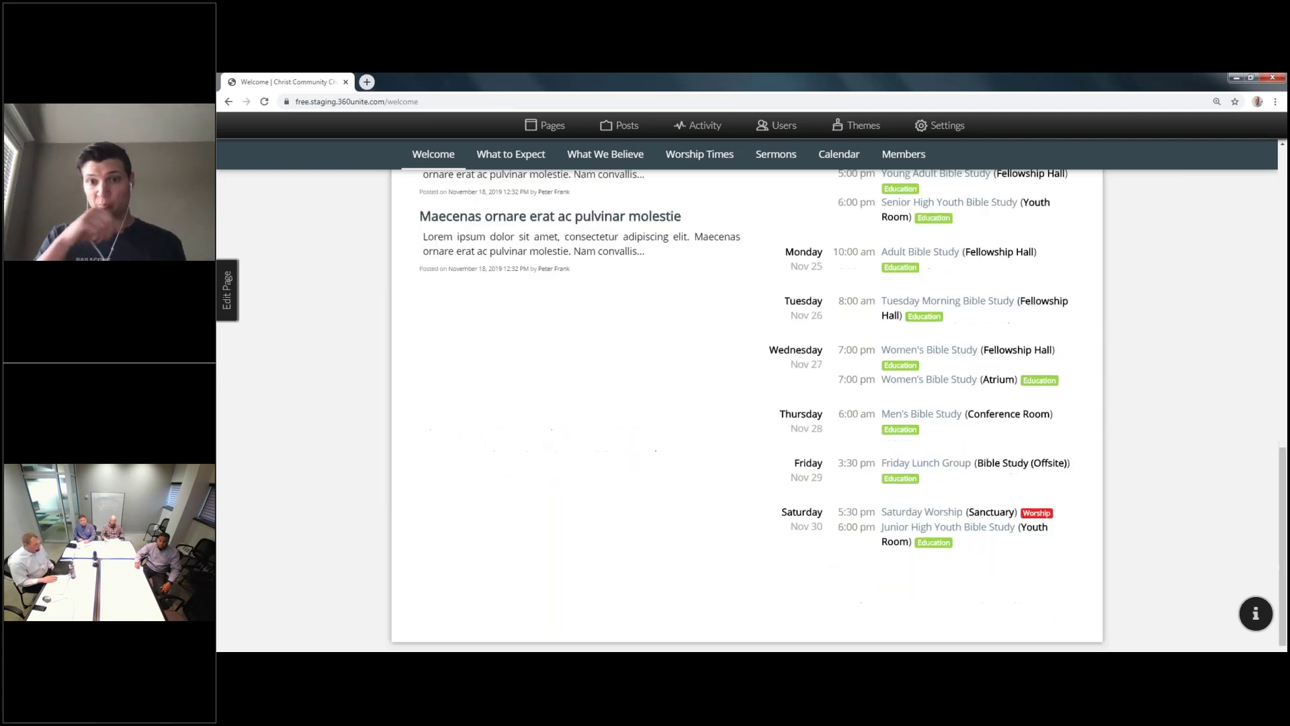
scroll(977, 321, up, 2)
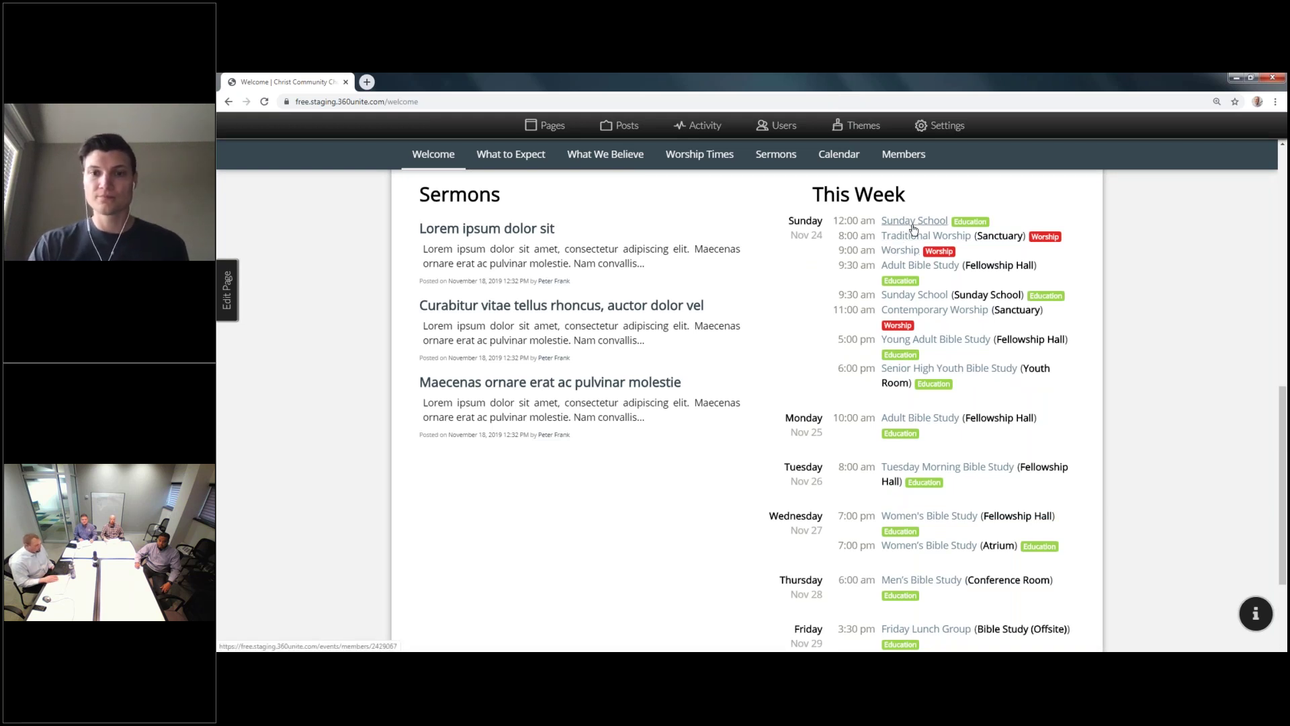
scroll(897, 232, down, 1)
scroll(920, 209, down, 1)
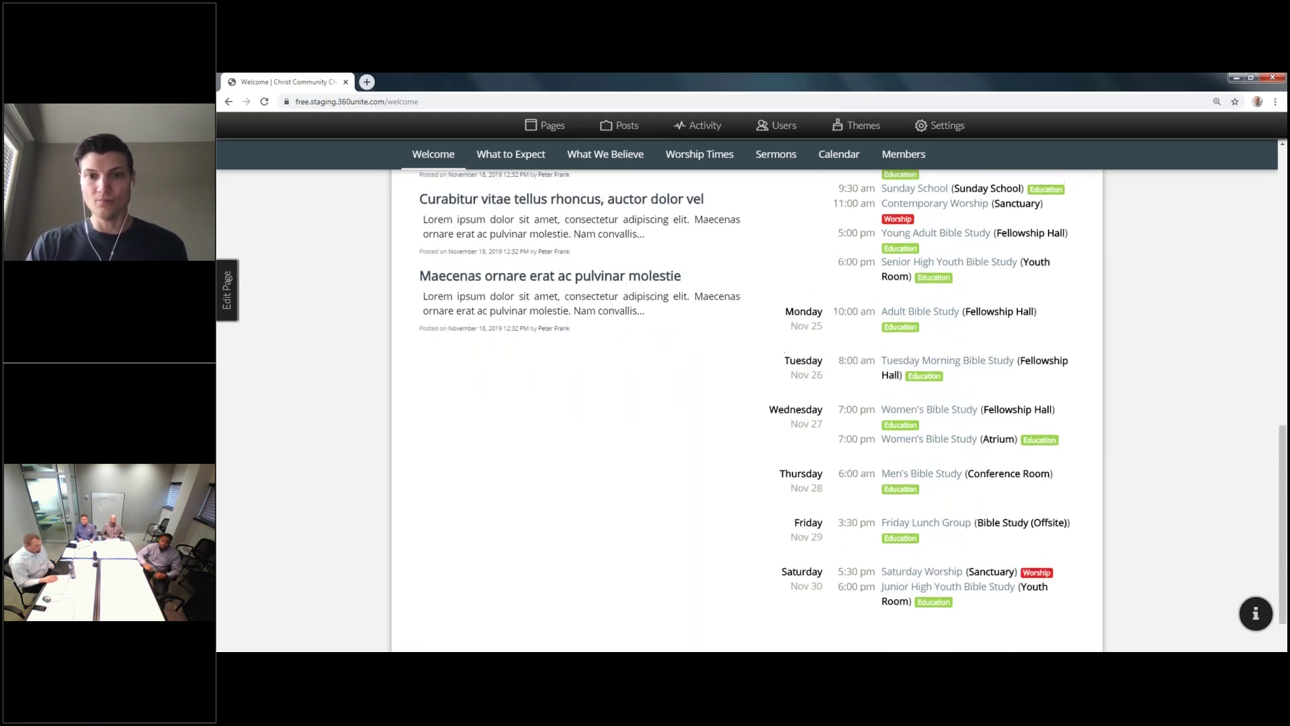
scroll(920, 210, up, 2)
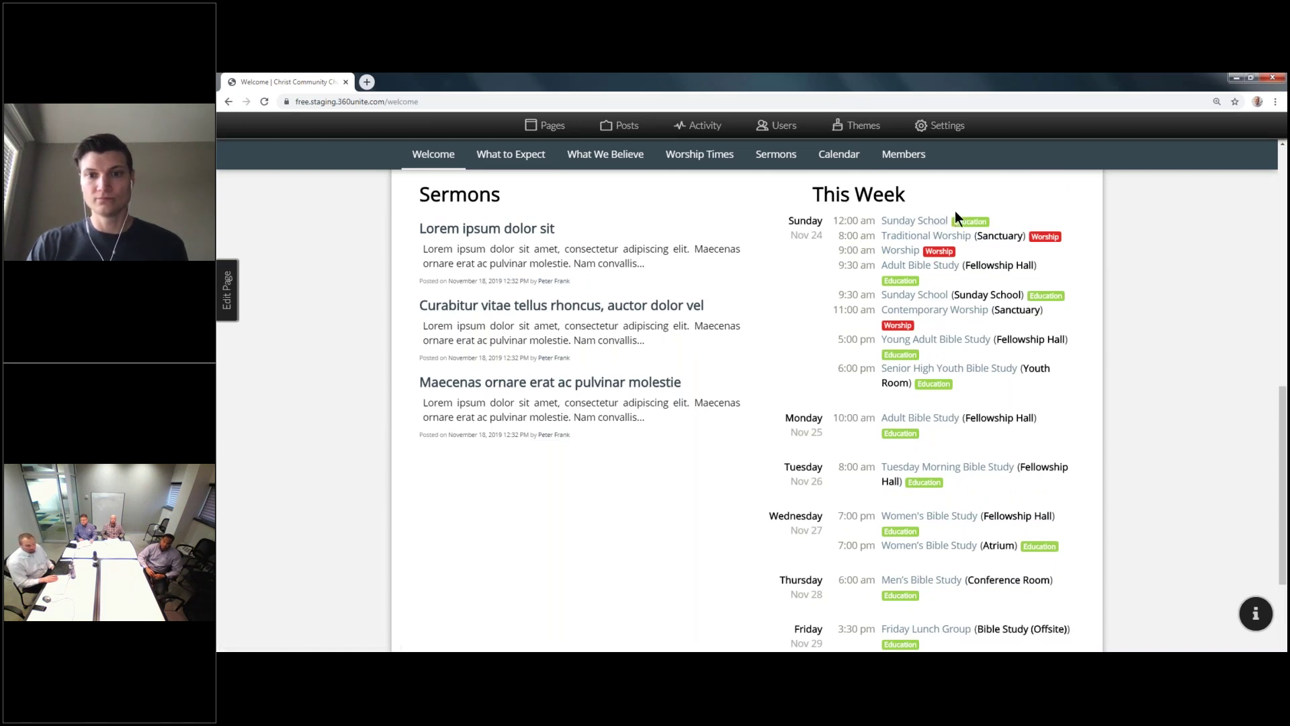
triple_click(993, 240)
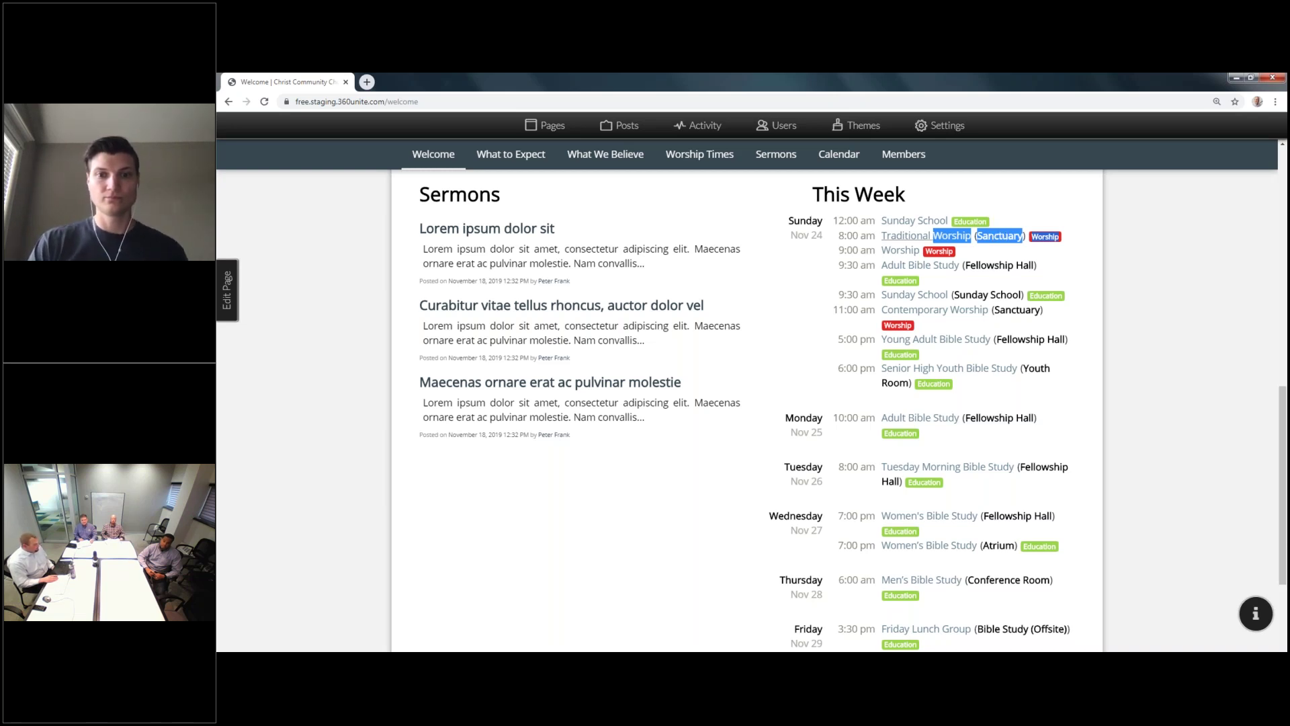
Narrow the sermon feed cell to about a quarter of the row, widening the calendar cell, and publish the page
click(227, 289)
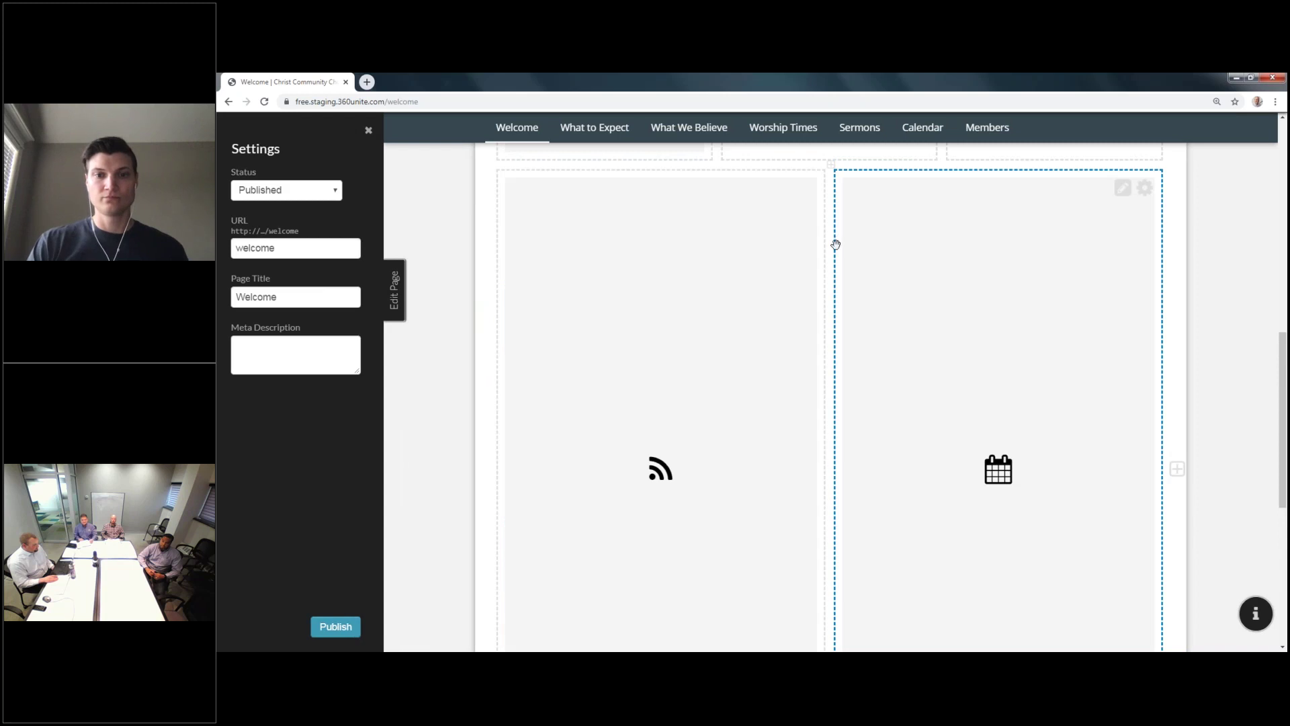
drag(830, 246, 665, 250)
click(336, 626)
click(396, 286)
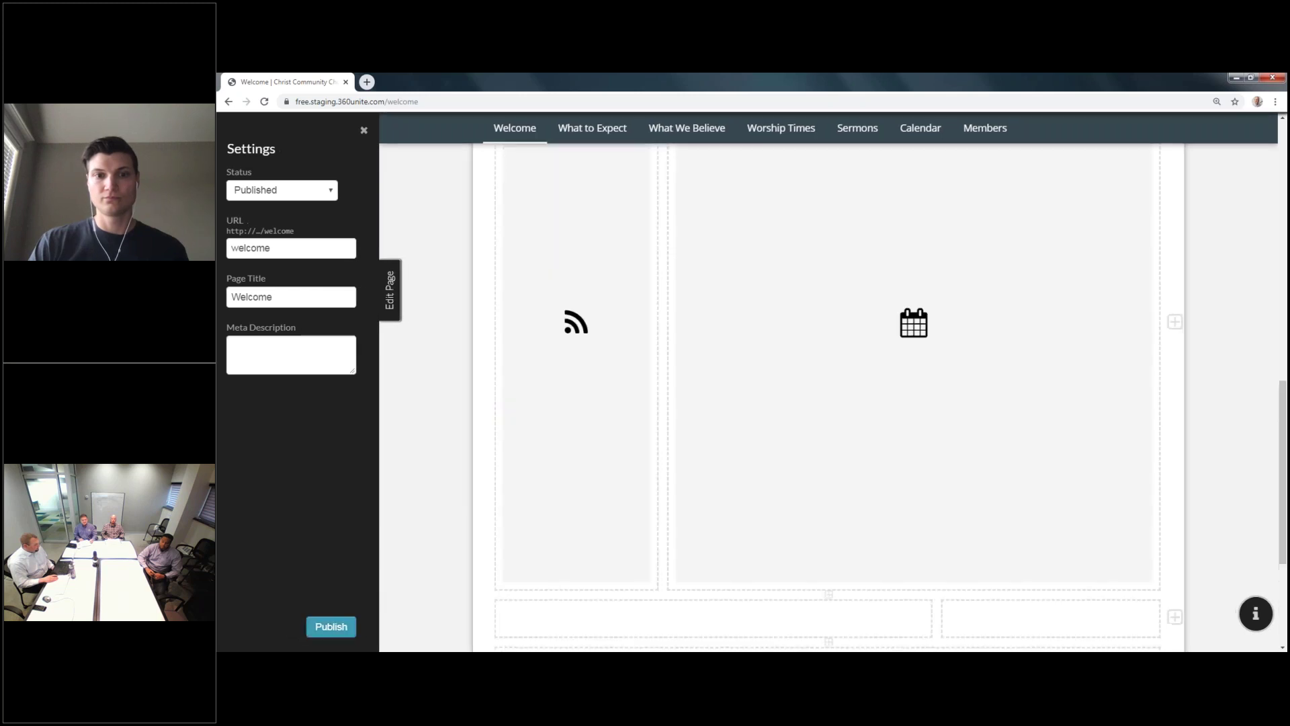
scroll(505, 259, up, 4)
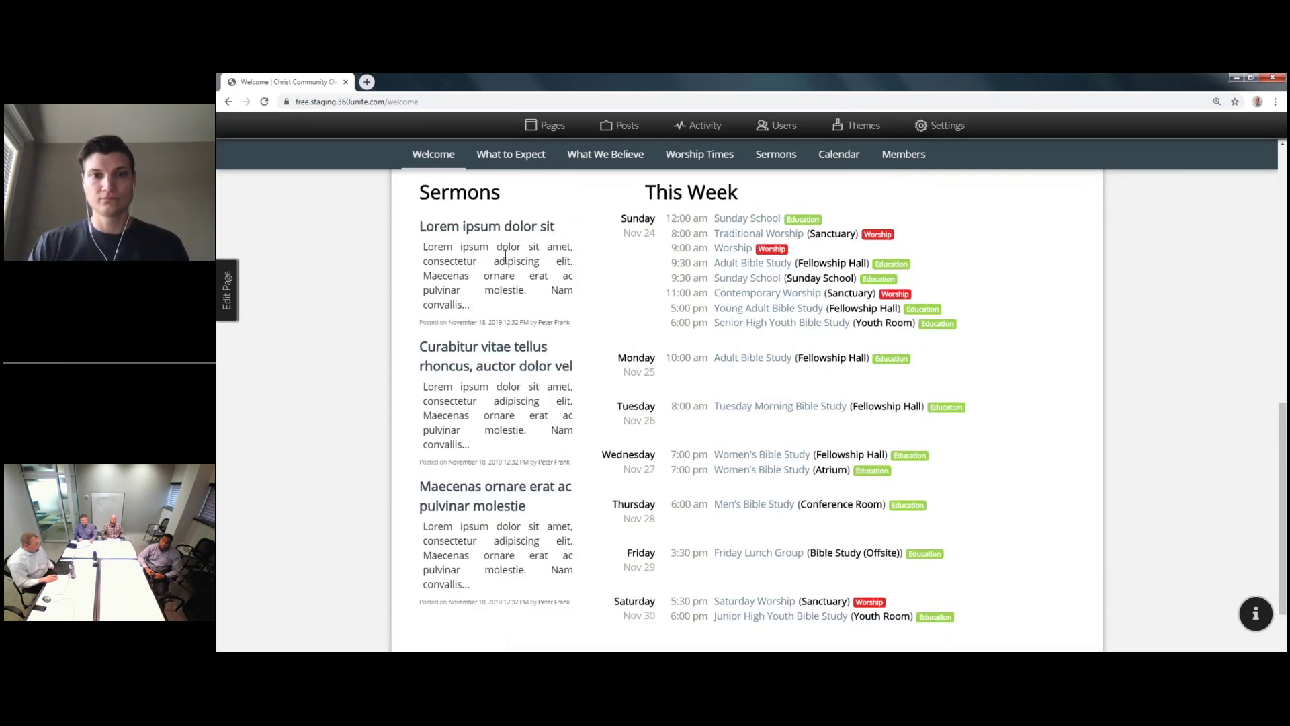
scroll(510, 334, down, 1)
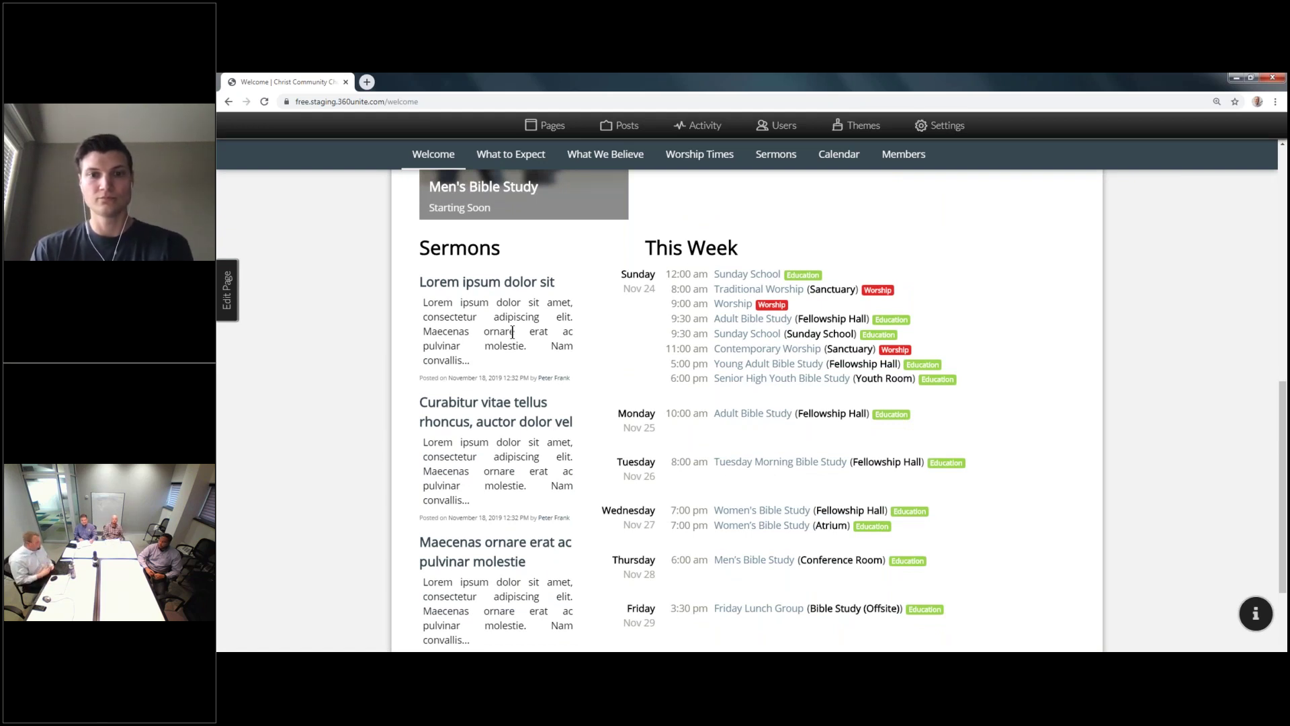
Review who can view the Birthdays calendar in the site's calendar settings, and return to the Welcome page without saving changes
click(934, 129)
click(354, 285)
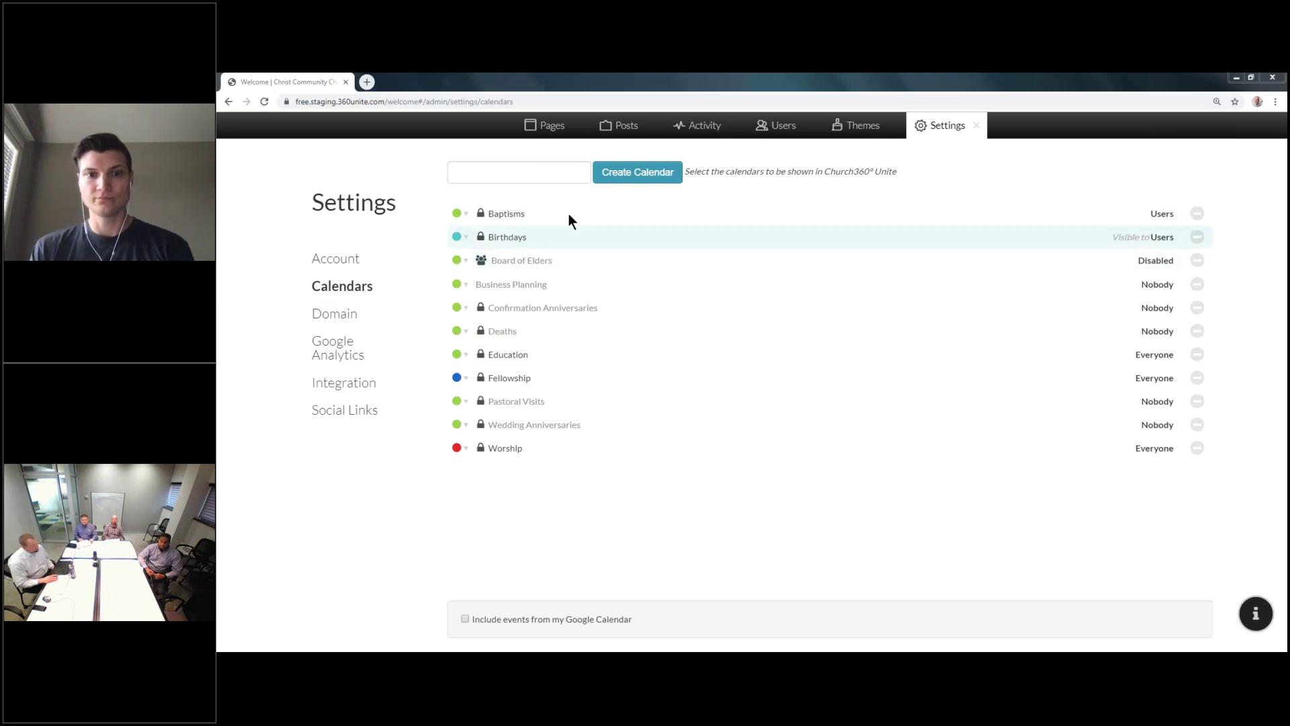
click(520, 239)
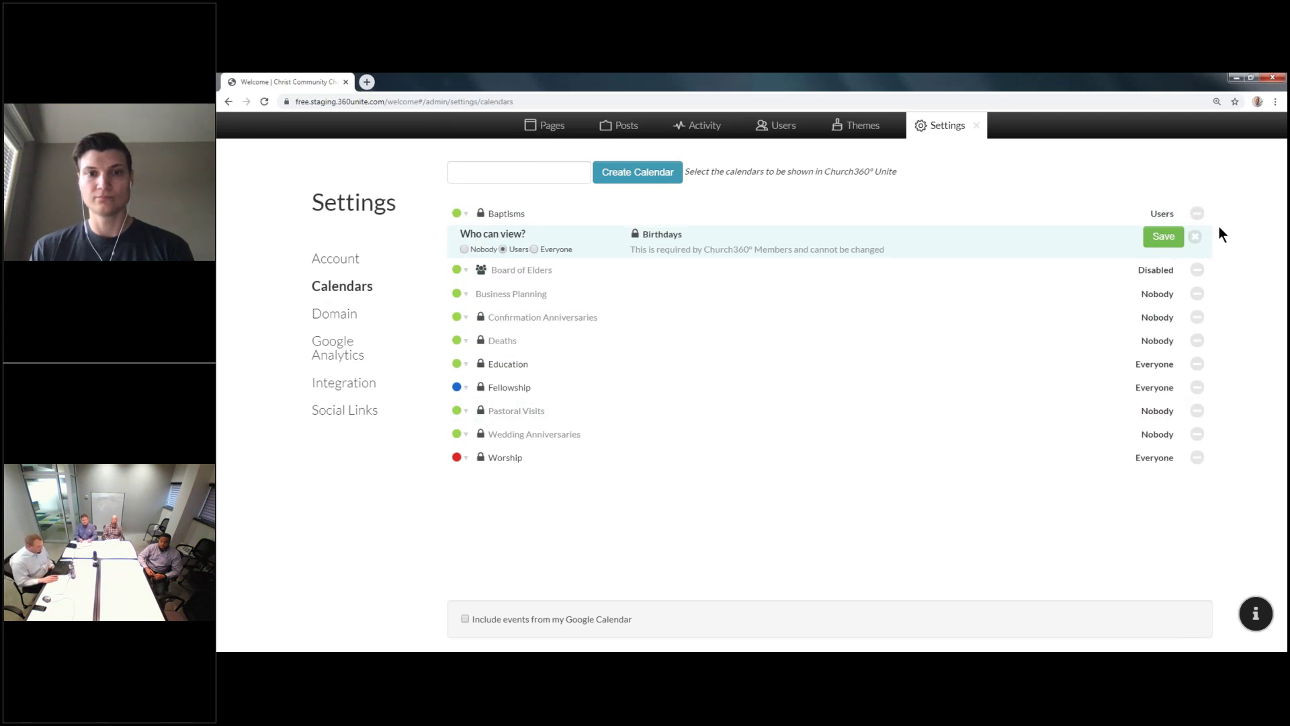
click(1185, 240)
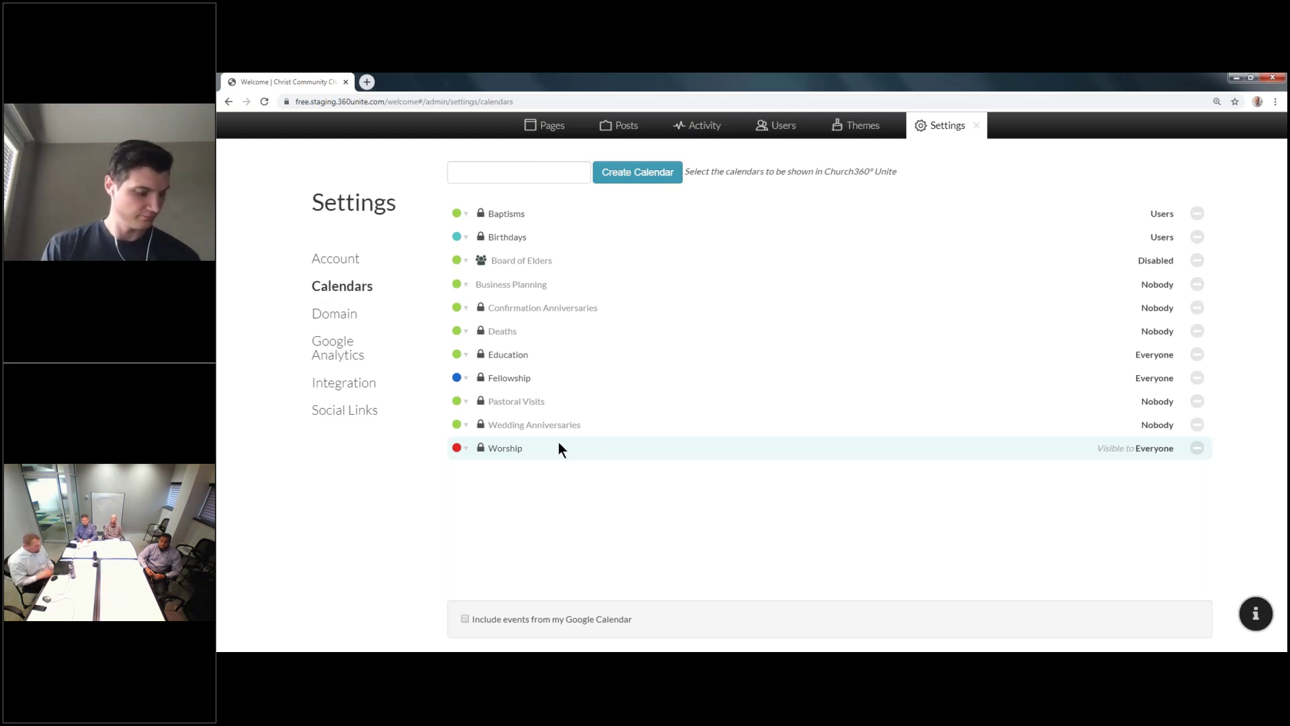
click(976, 125)
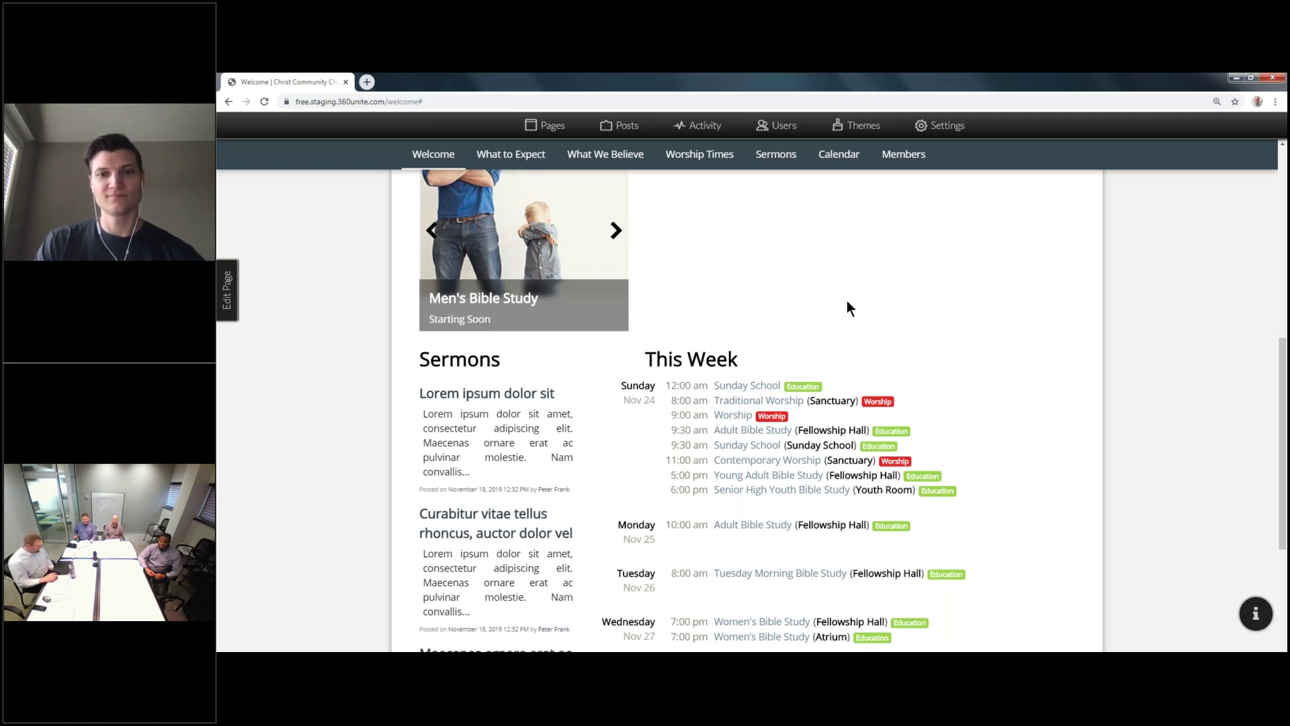
Open the first Sunday School event in the This Week list and examine the help widget's support message form, closing it unsent
click(740, 390)
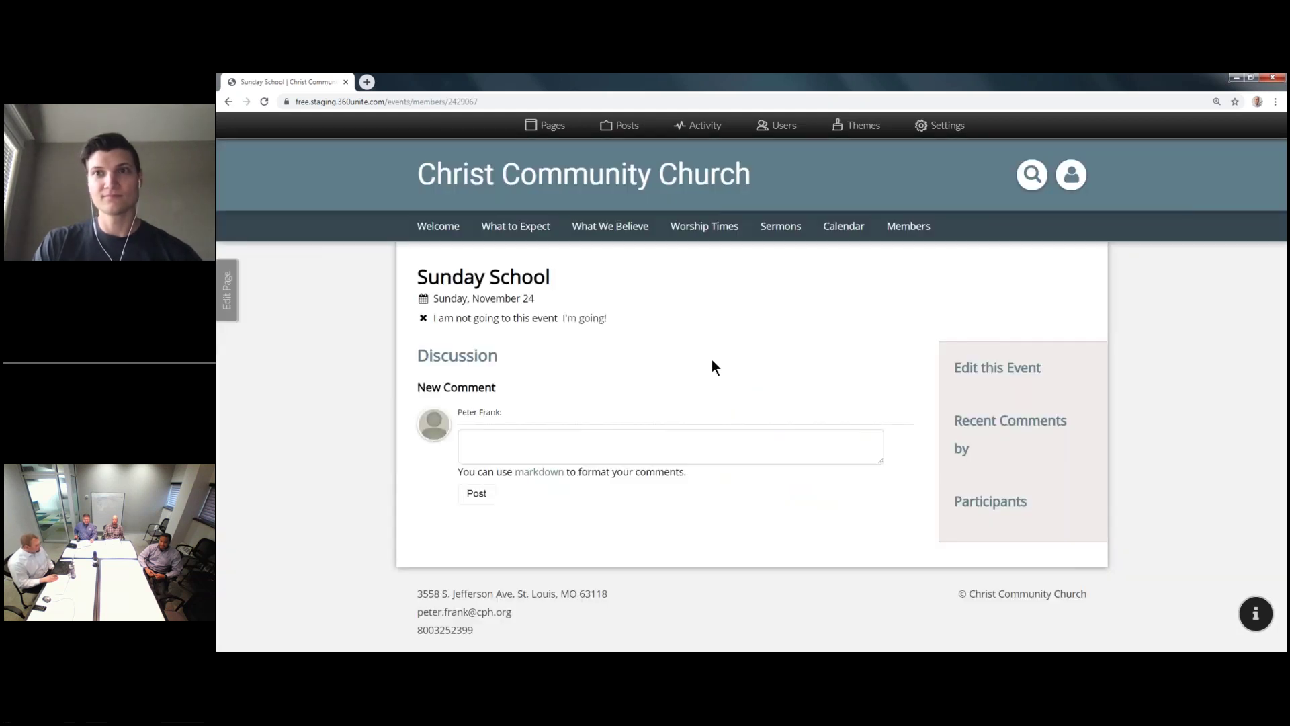
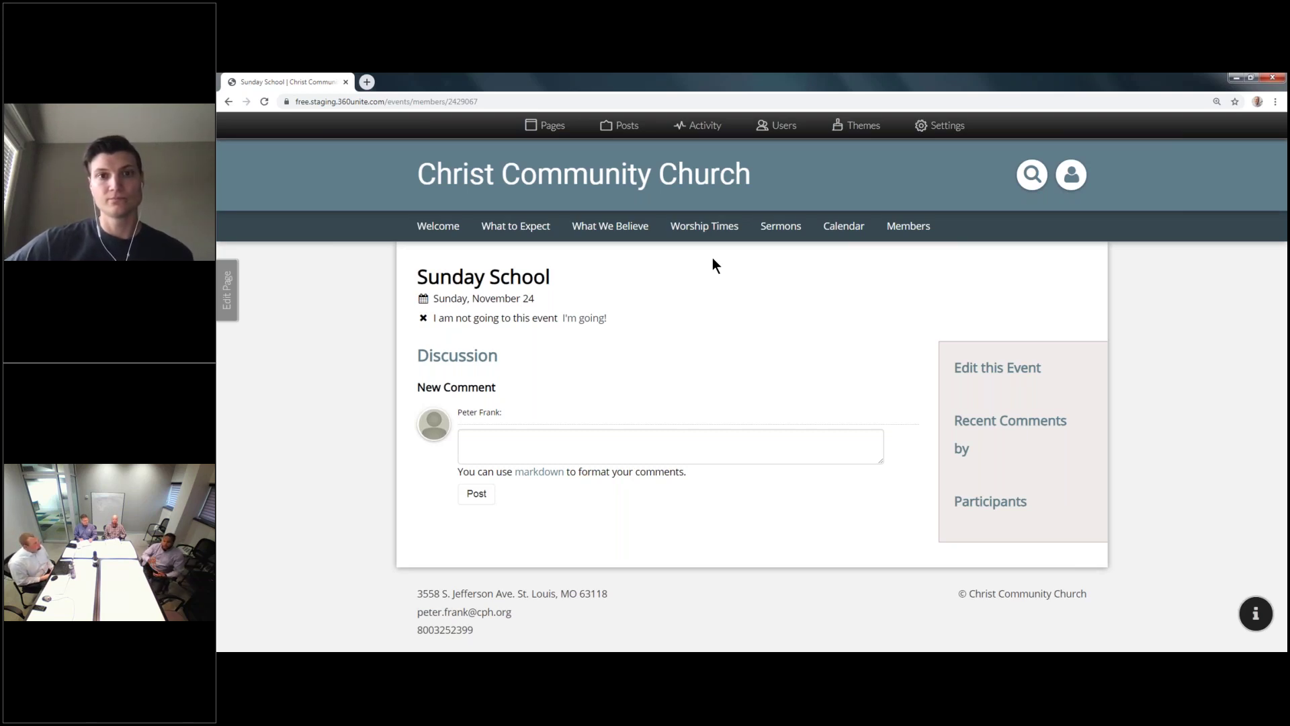
click(1255, 613)
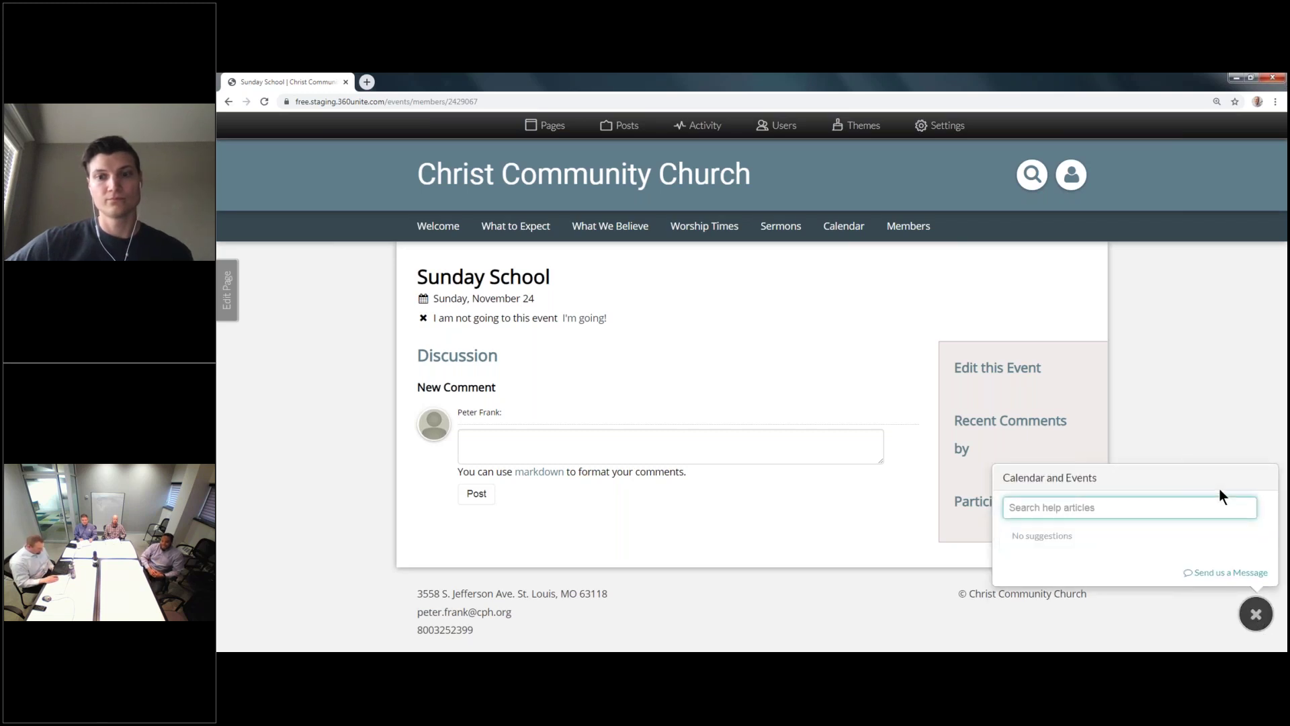
click(968, 438)
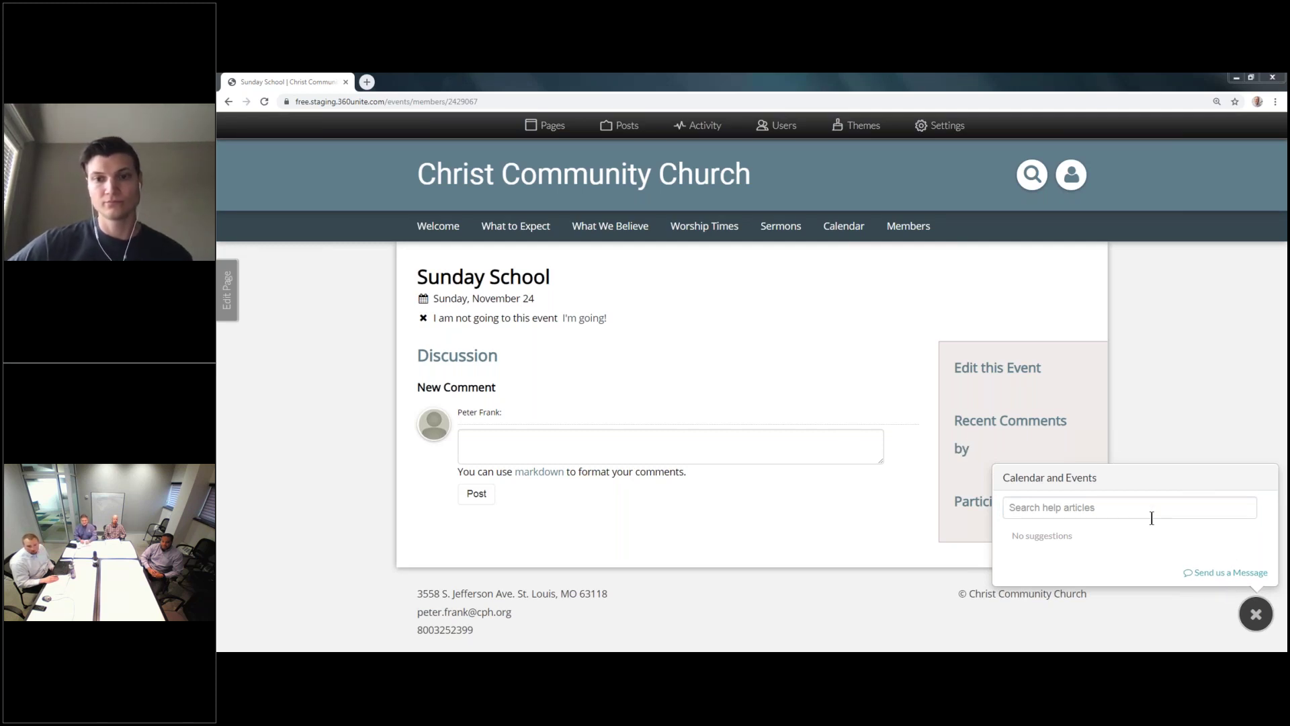
click(1209, 575)
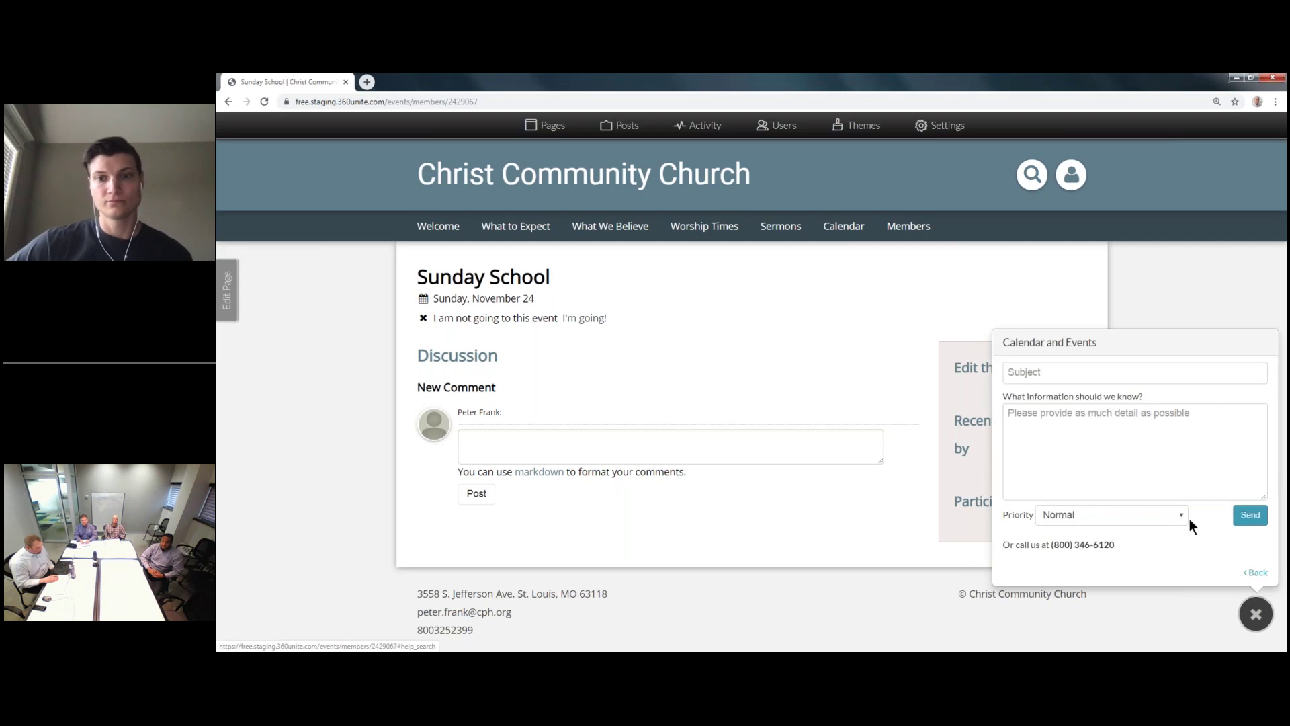
click(1121, 374)
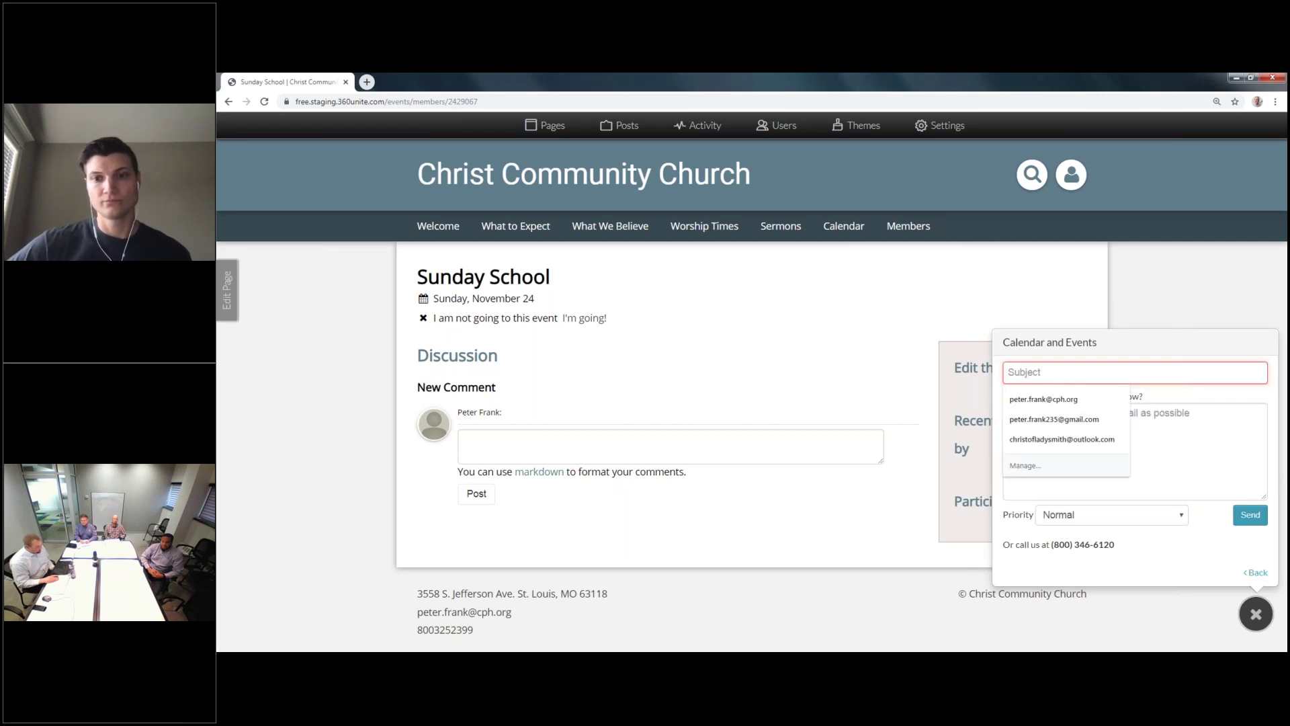
click(1178, 435)
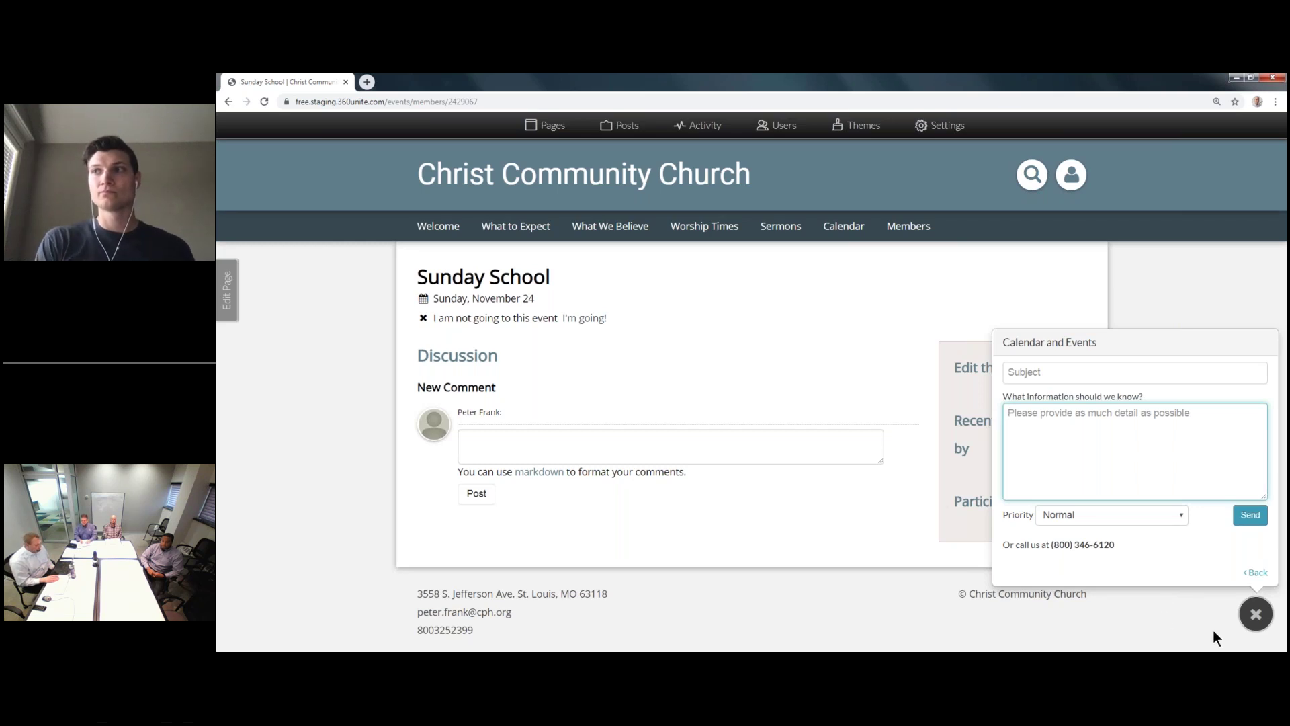
click(1256, 613)
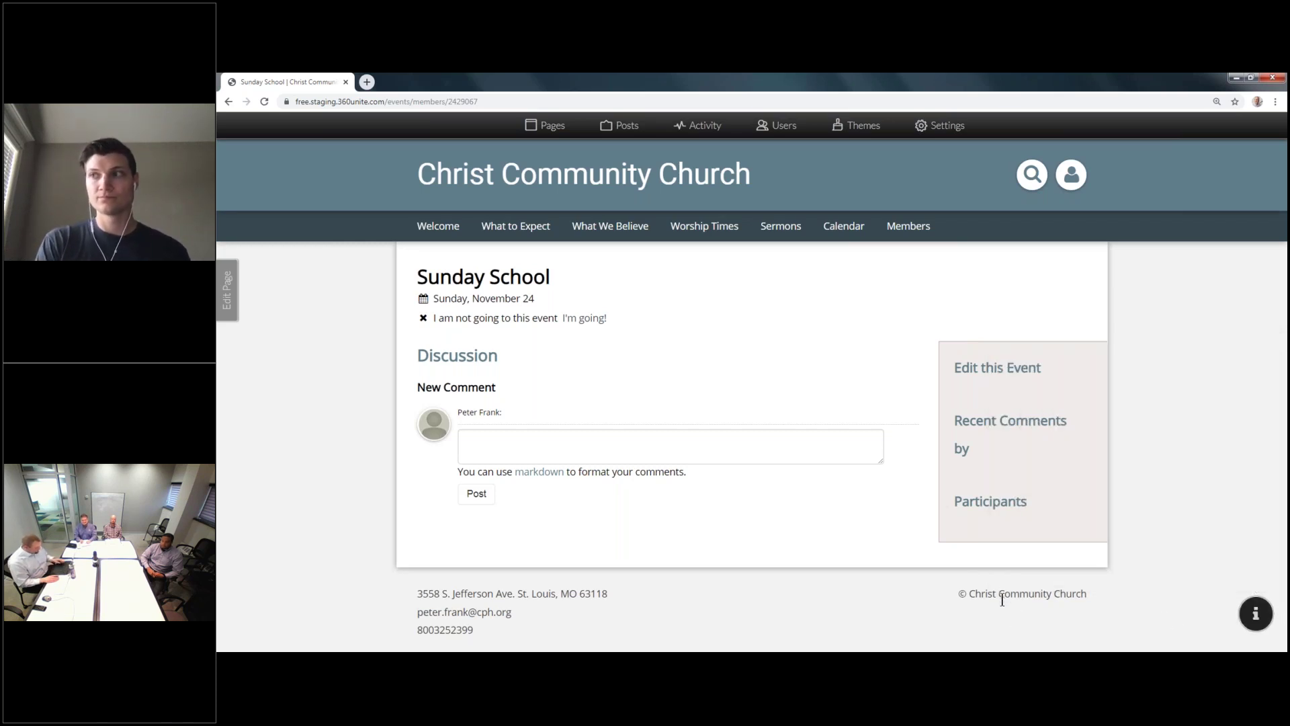
key(alt+Tab)
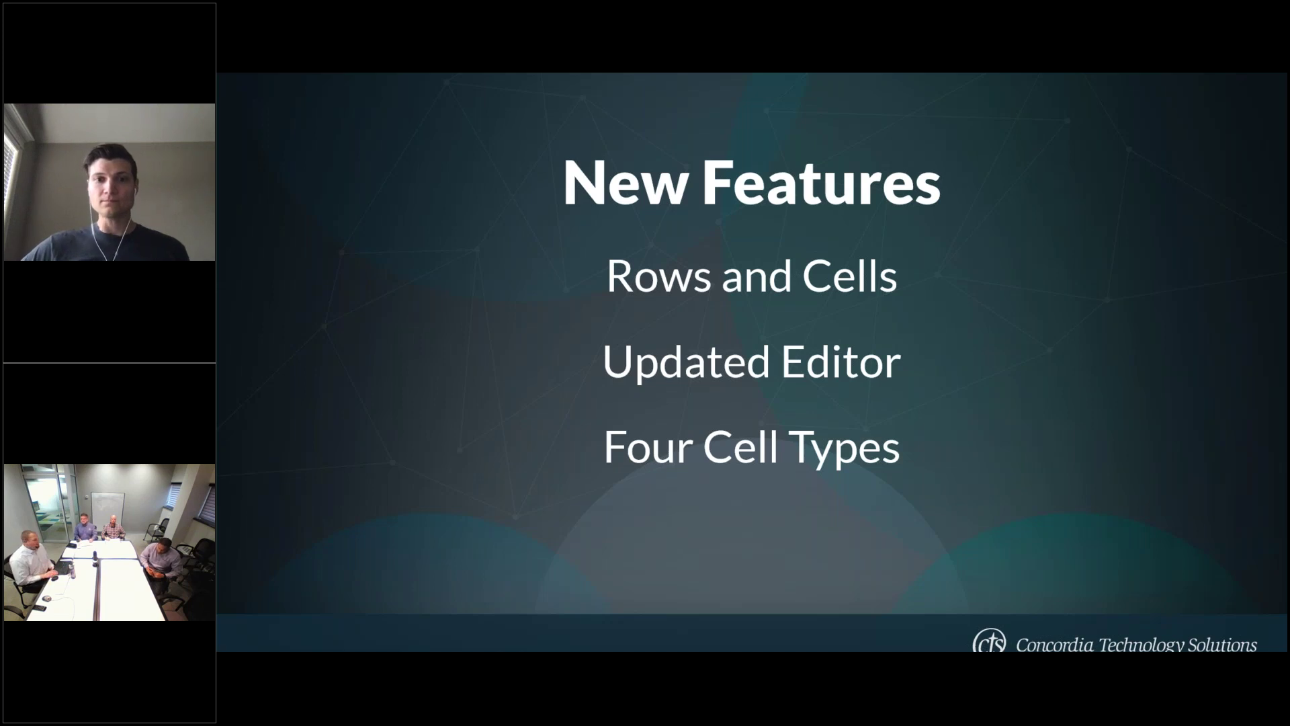
key(Right)
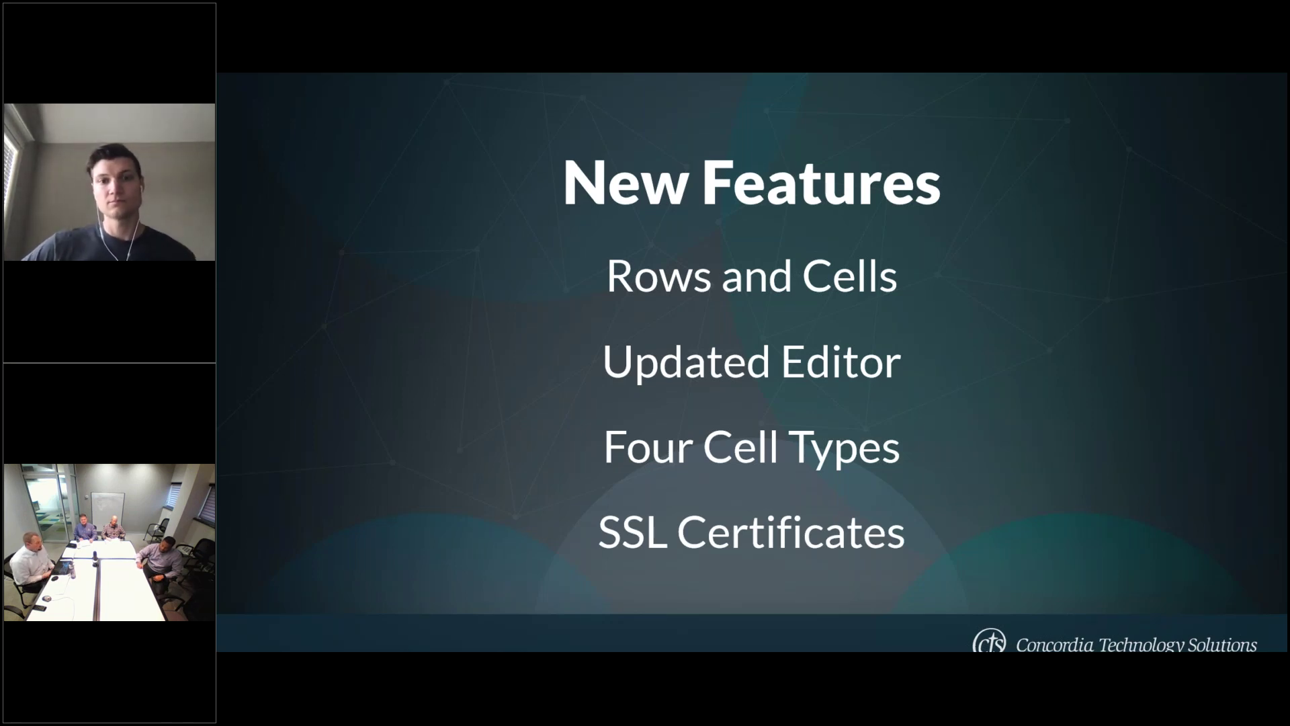
key(alt+Tab)
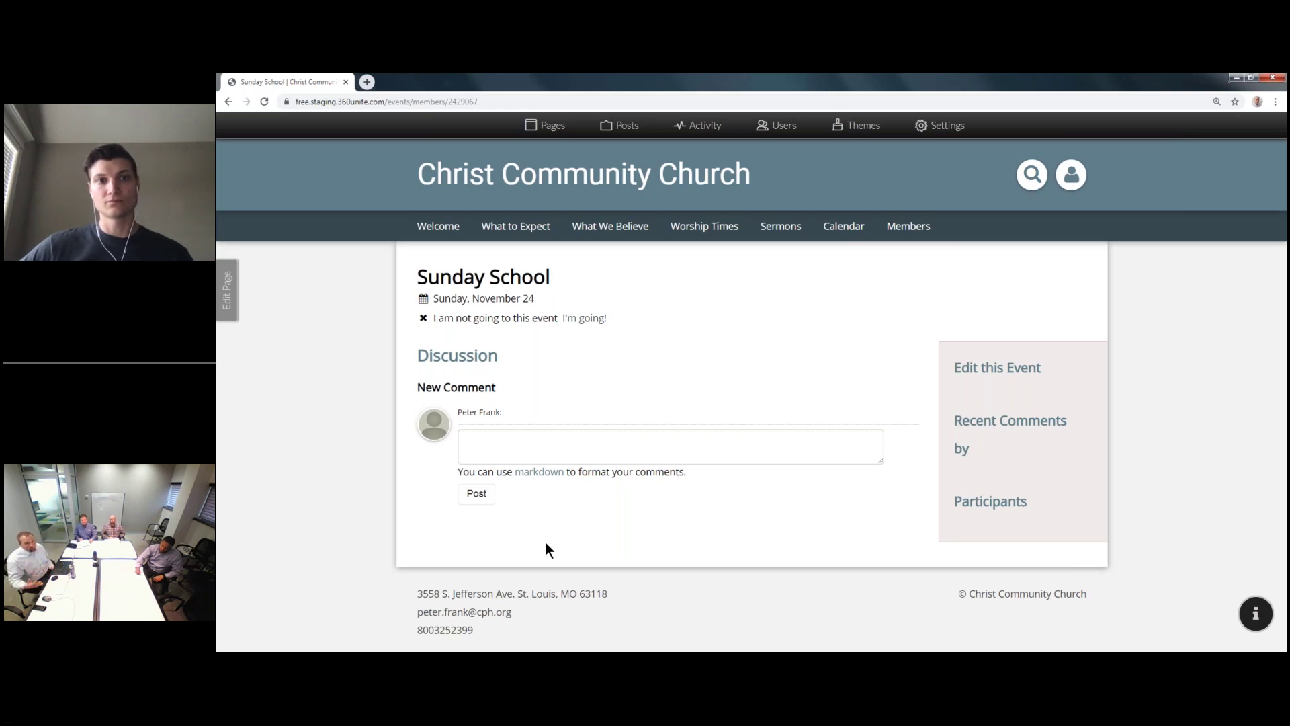
Sign out of the church website and sign back in with the saved username and account password
click(1071, 176)
click(1029, 202)
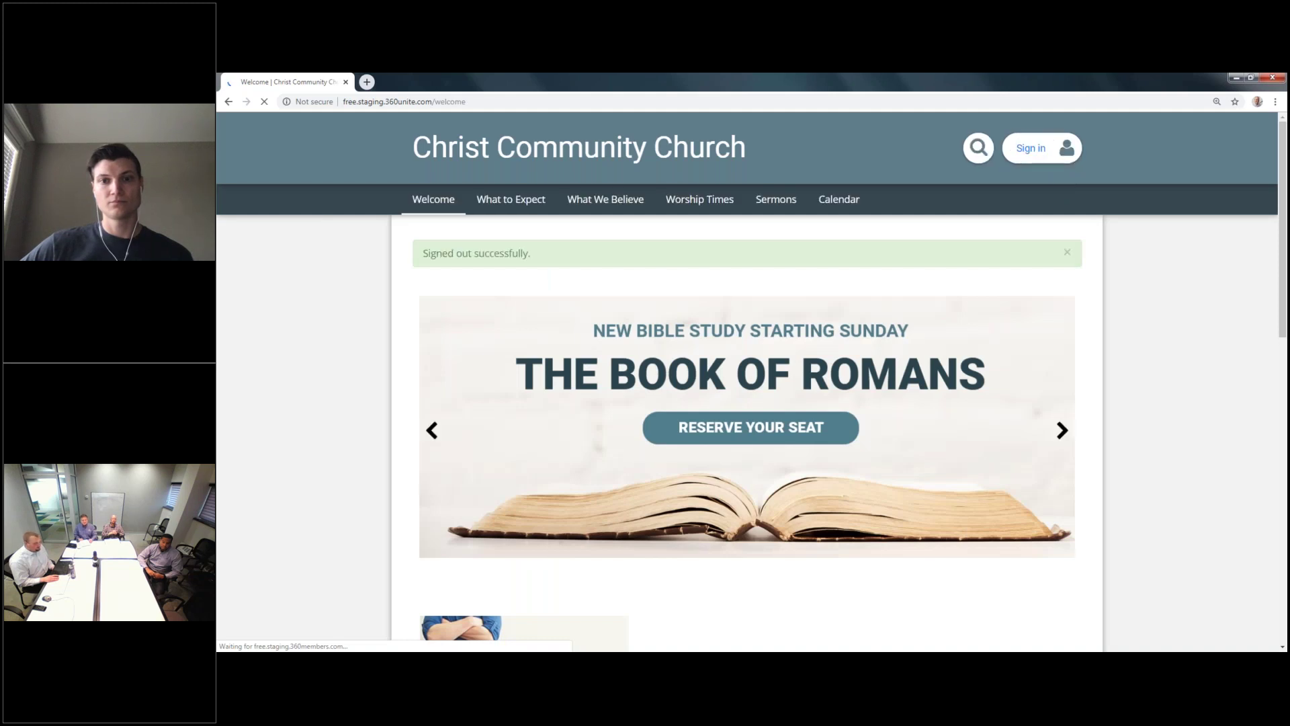
click(1027, 149)
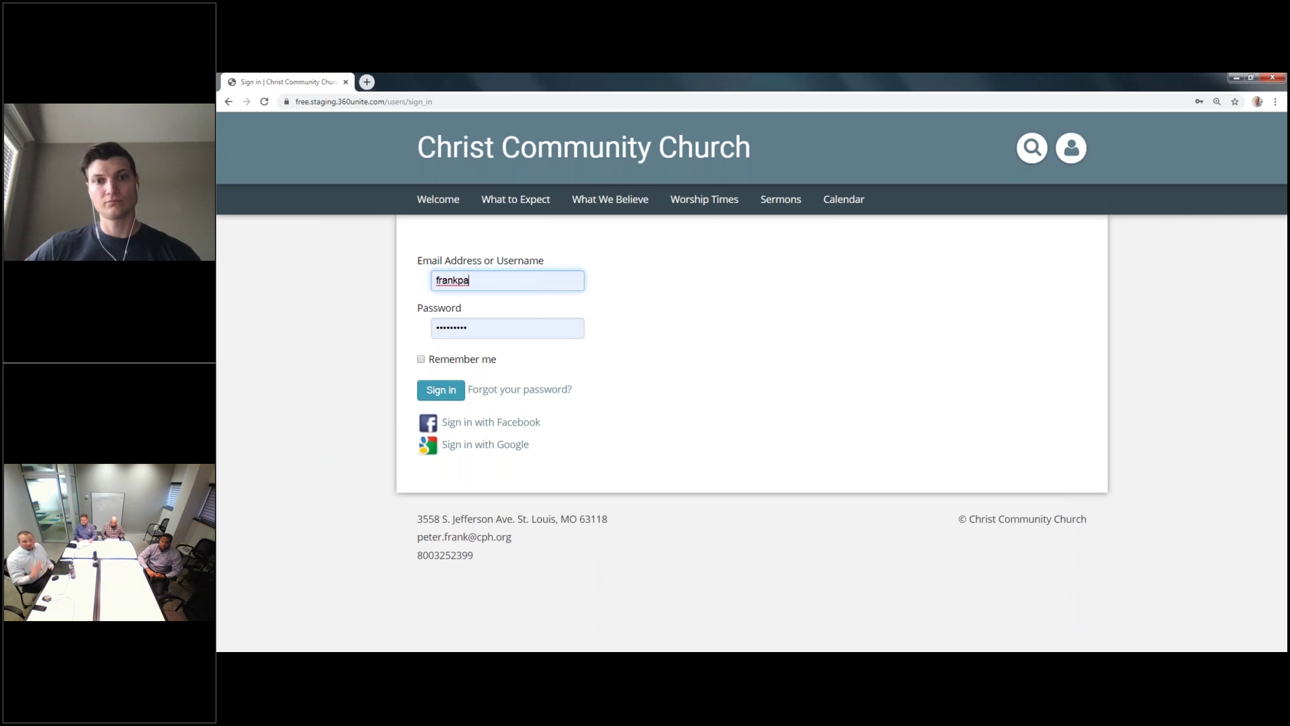
click(442, 391)
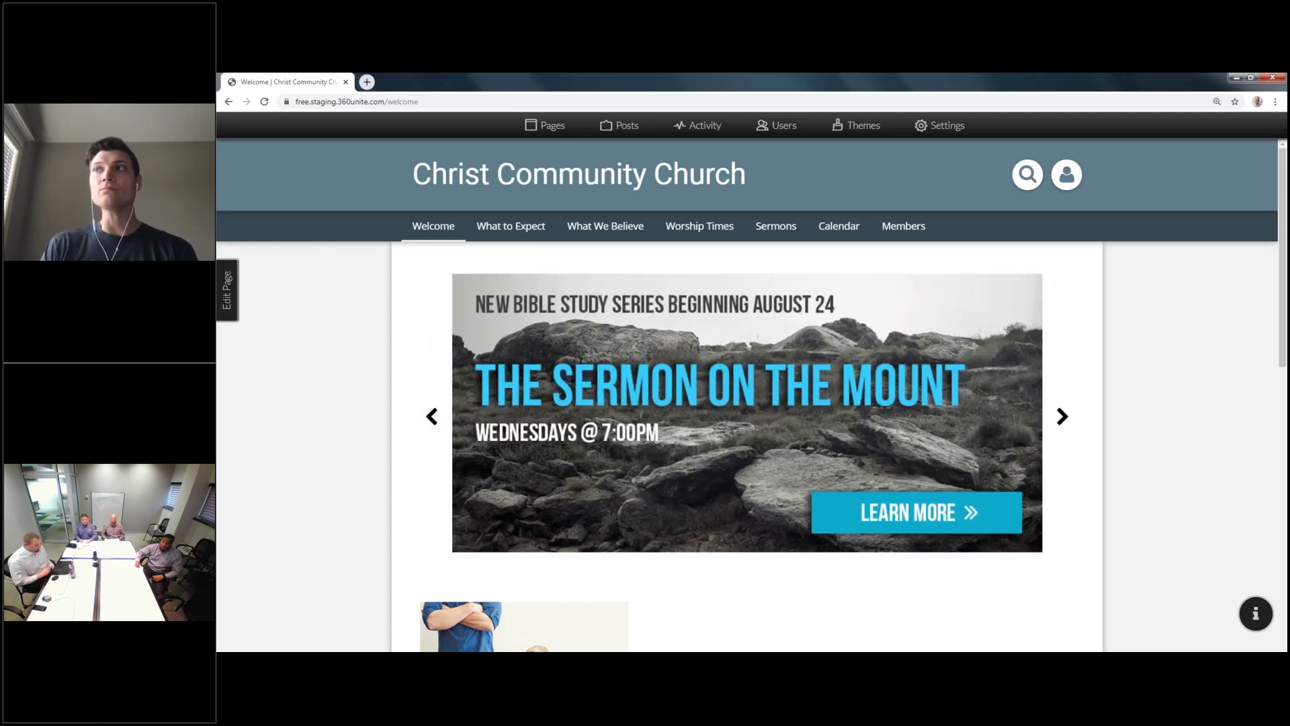
mouse_move(961, 650)
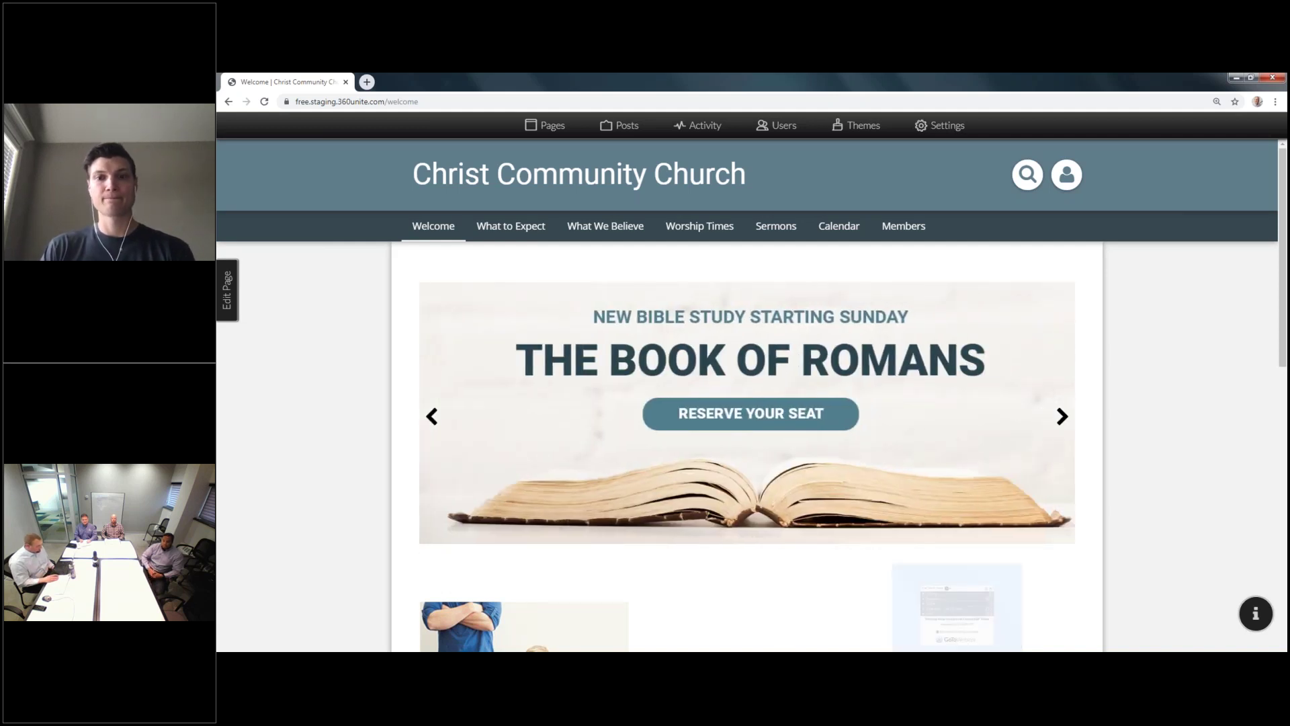
mouse_move(922, 650)
click(945, 607)
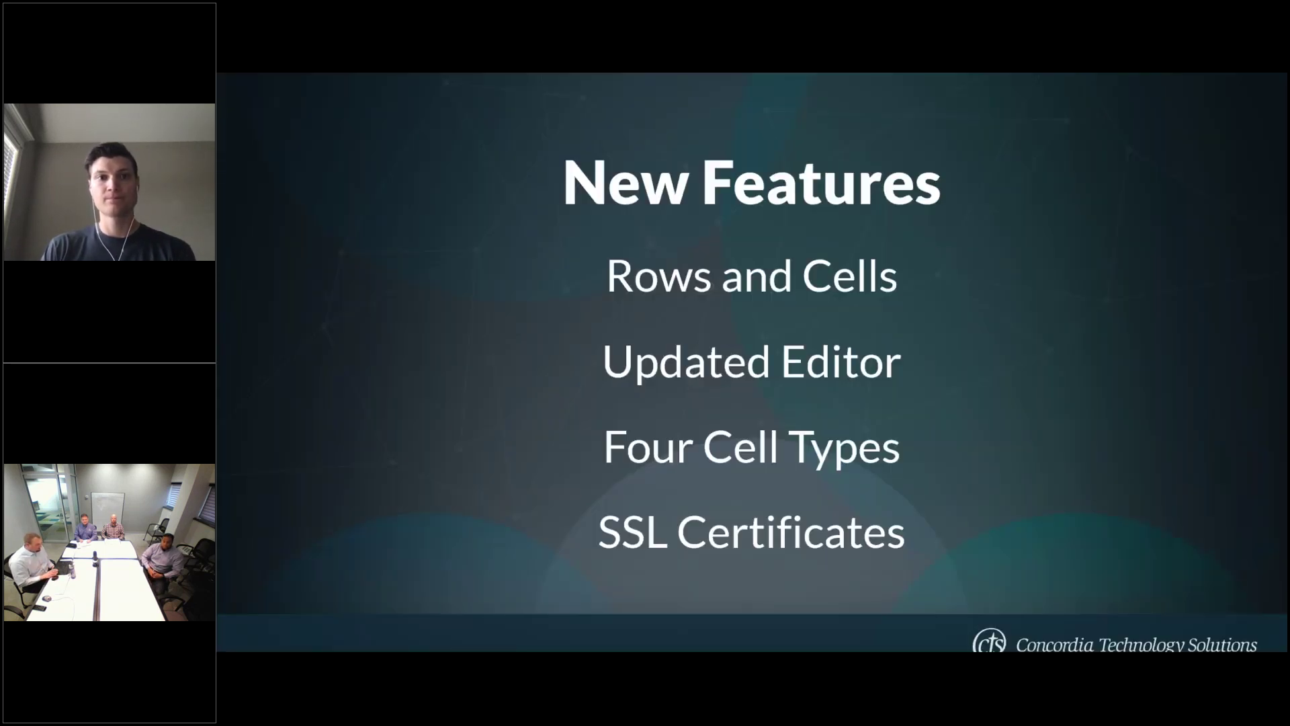
key(Right)
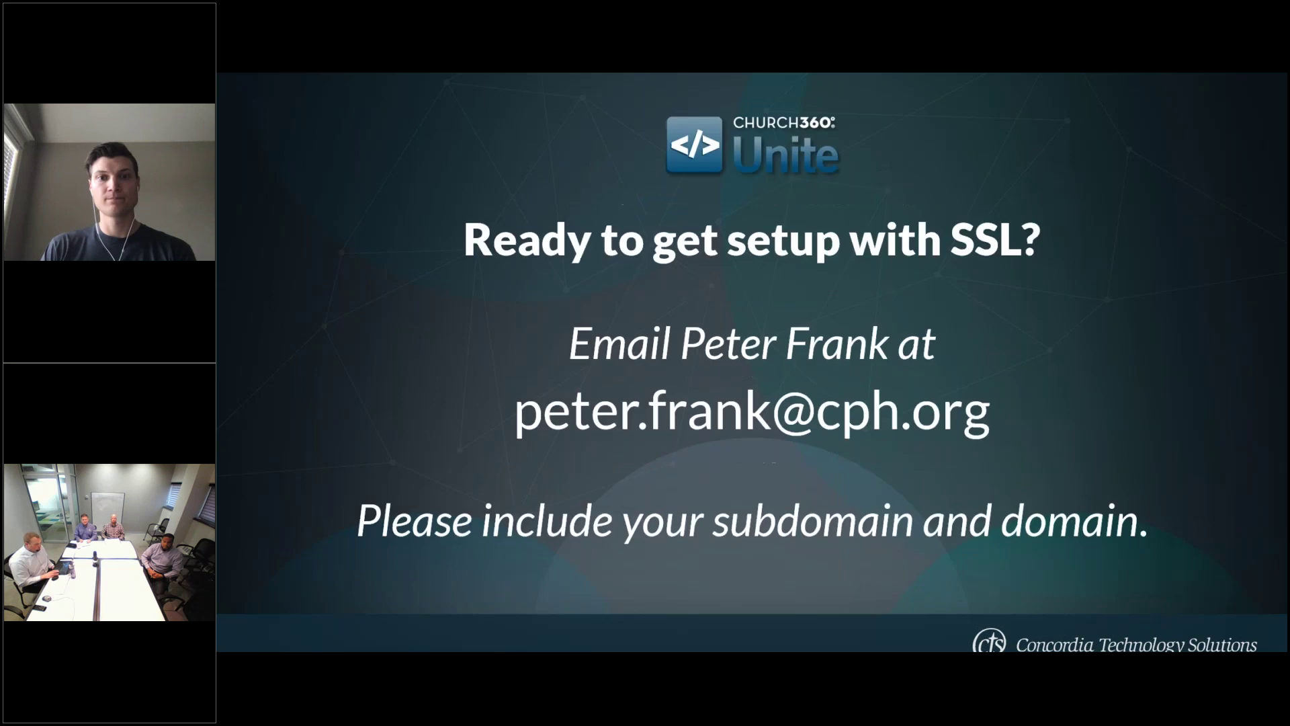